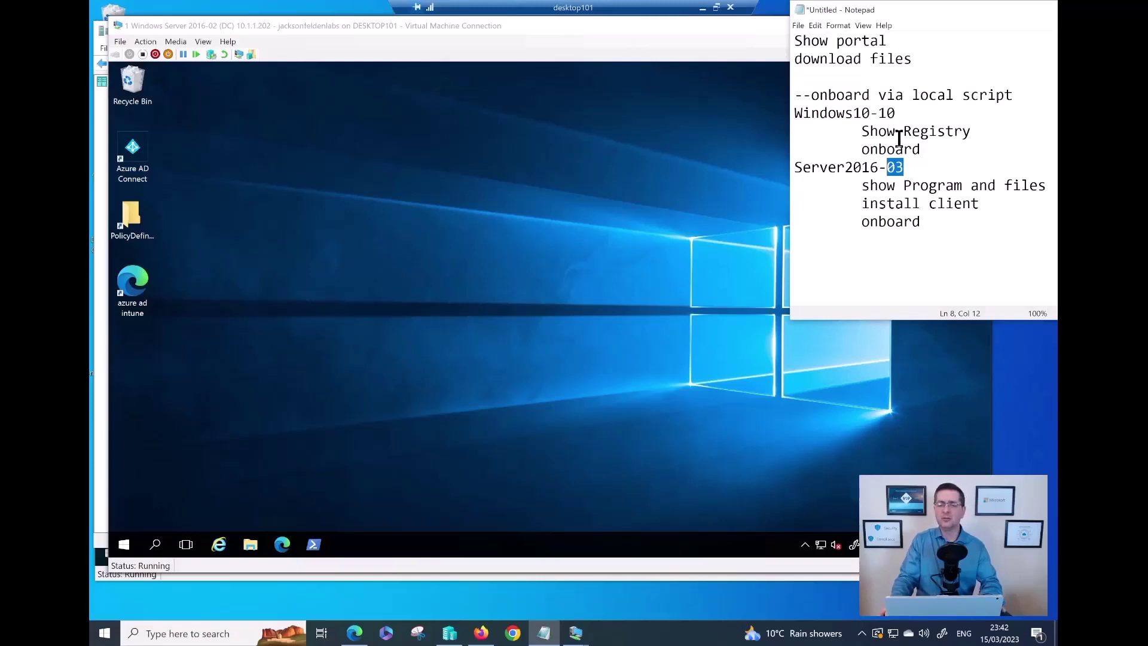
Review the notes for the portal demonstration and the Windows10-10 and Server2016-03 onboarding targets
left_click_drag(886, 41, 819, 40)
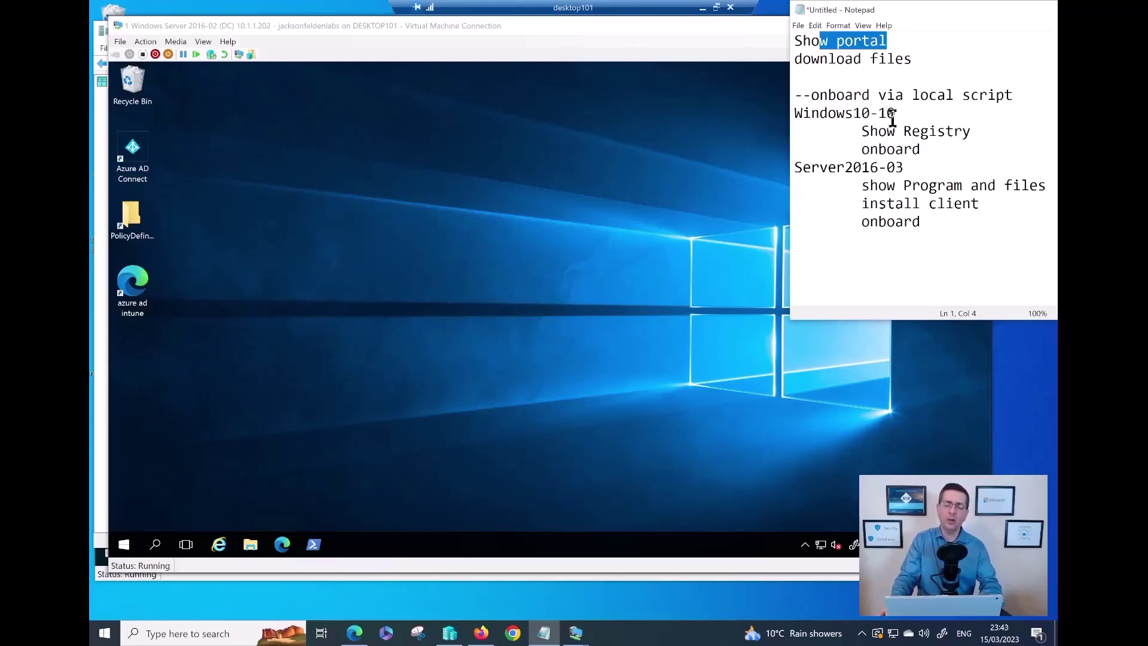
left_click_drag(896, 114, 819, 114)
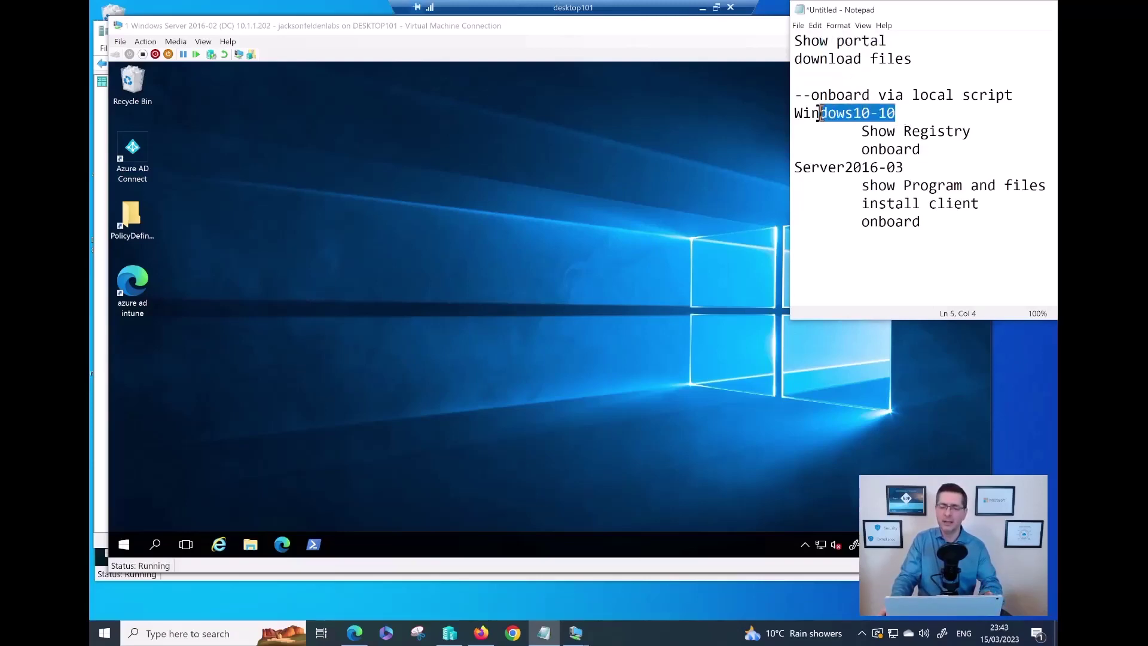
left_click_drag(904, 167, 836, 167)
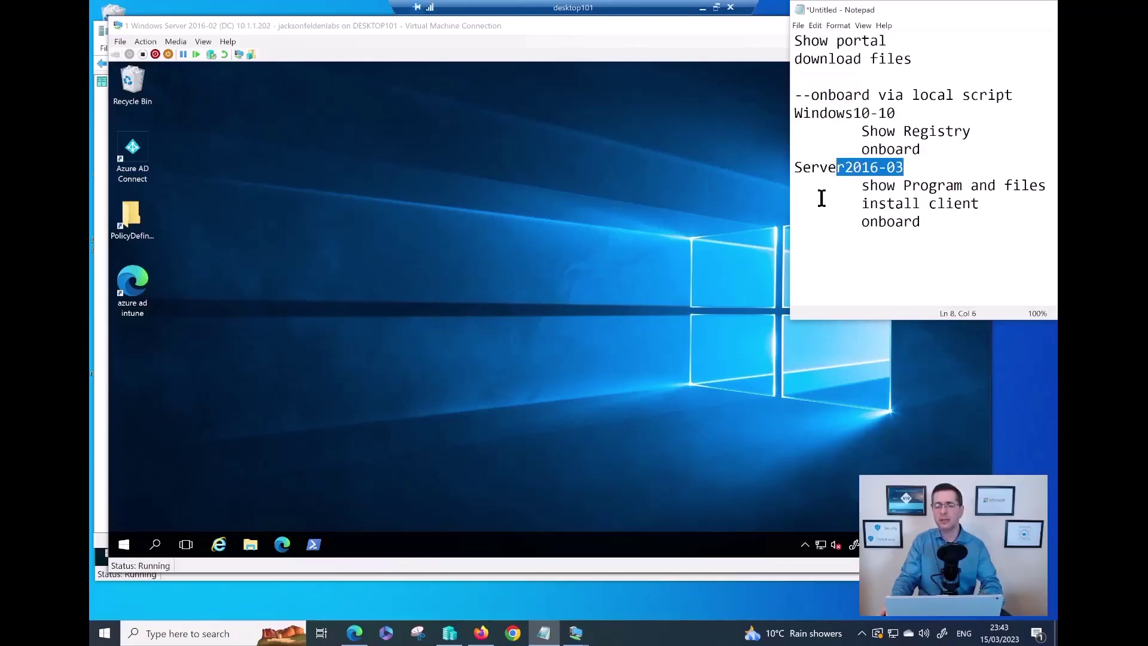
View the Device Inventory in the host computer's Microsoft 365 Defender portal and return to the desktop101 remote session
left_click(702, 7)
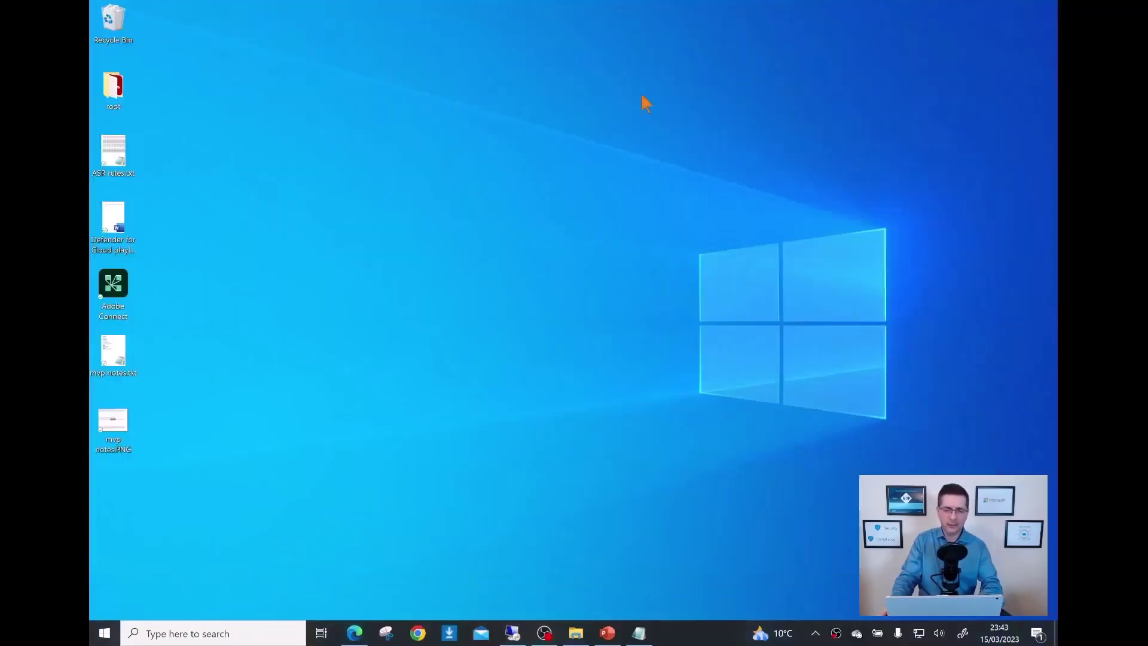
left_click(354, 632)
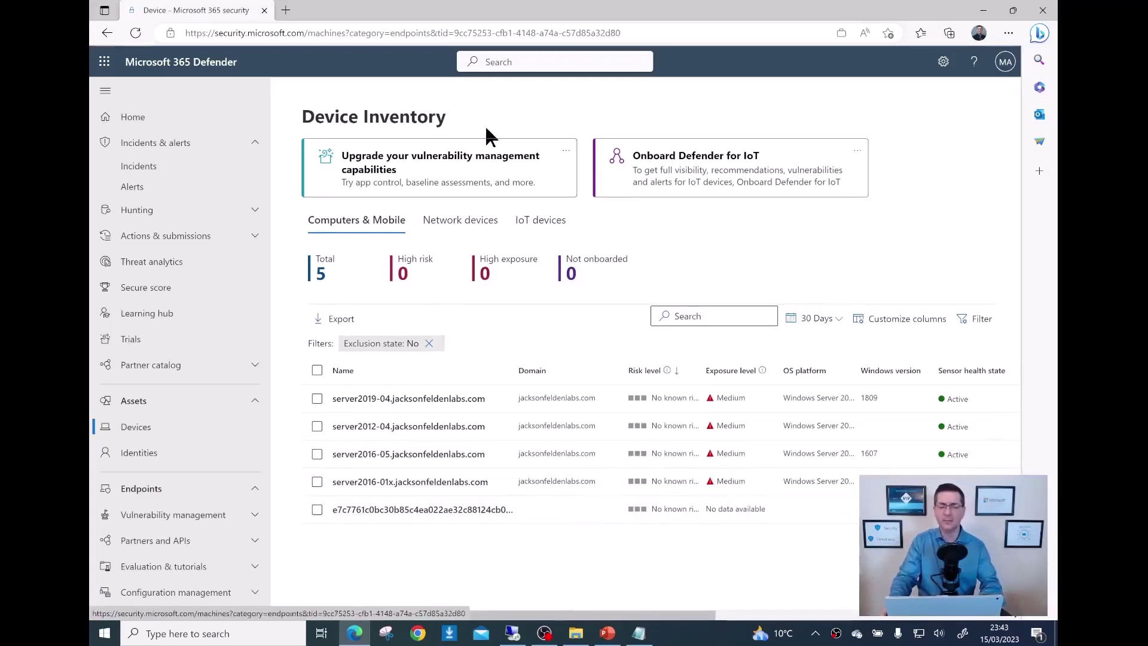
left_click(513, 633)
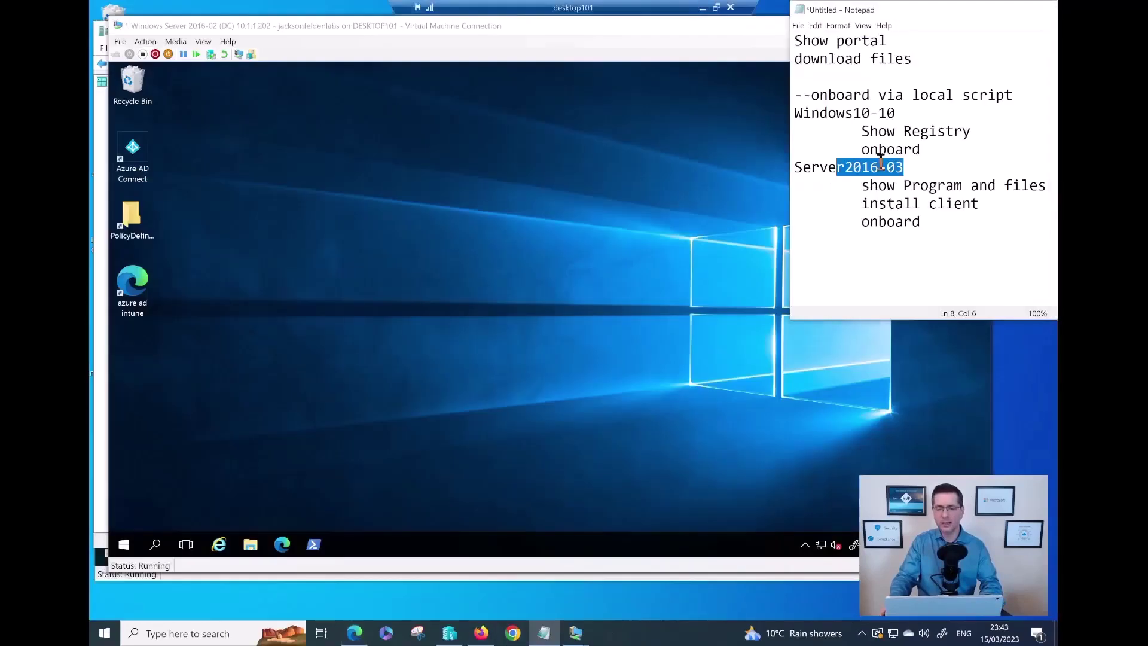
Mark the download files note, switch to the Windows Server 2016-02 virtual machine and browse to Local Disk (C:)
left_click_drag(921, 60, 795, 60)
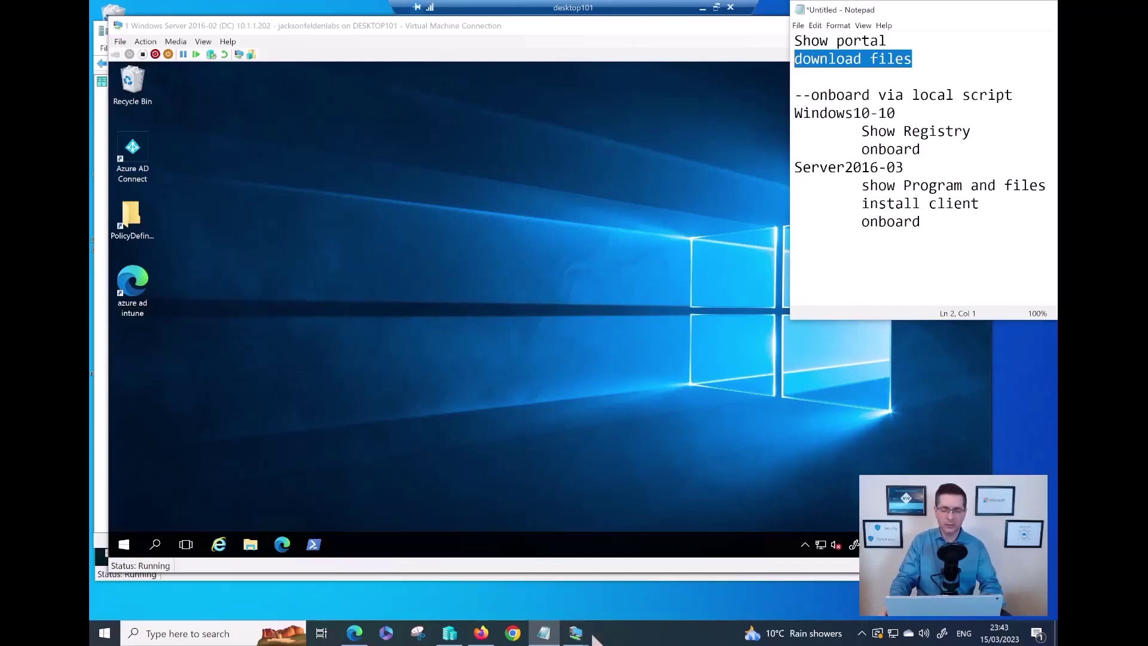
mouse_move(575, 635)
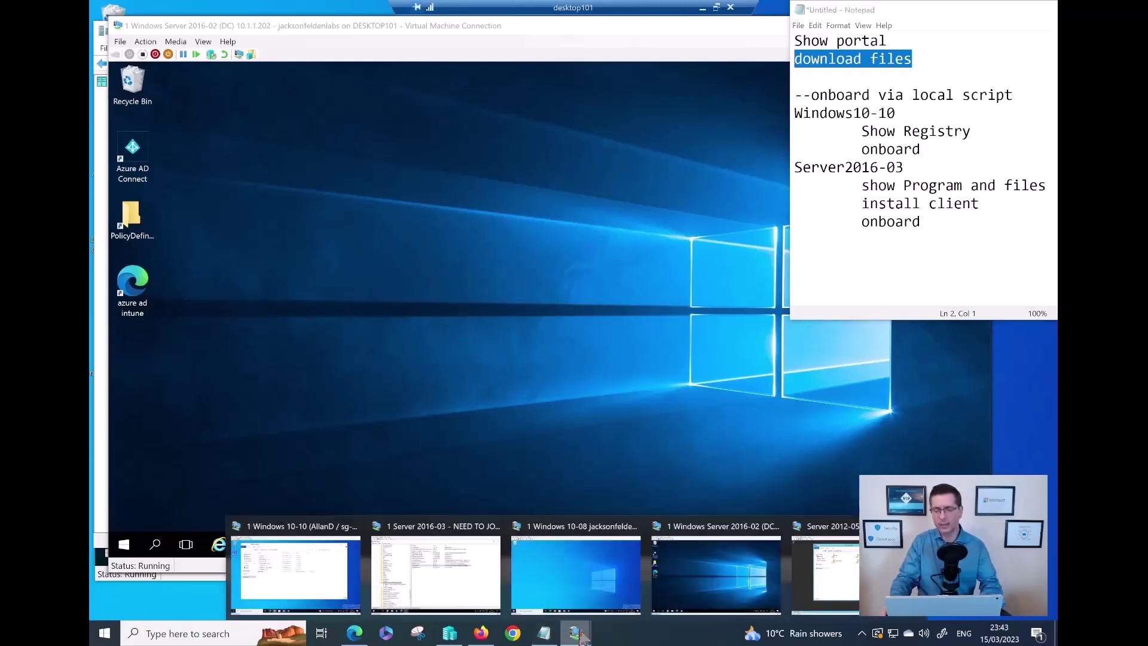
left_click(683, 577)
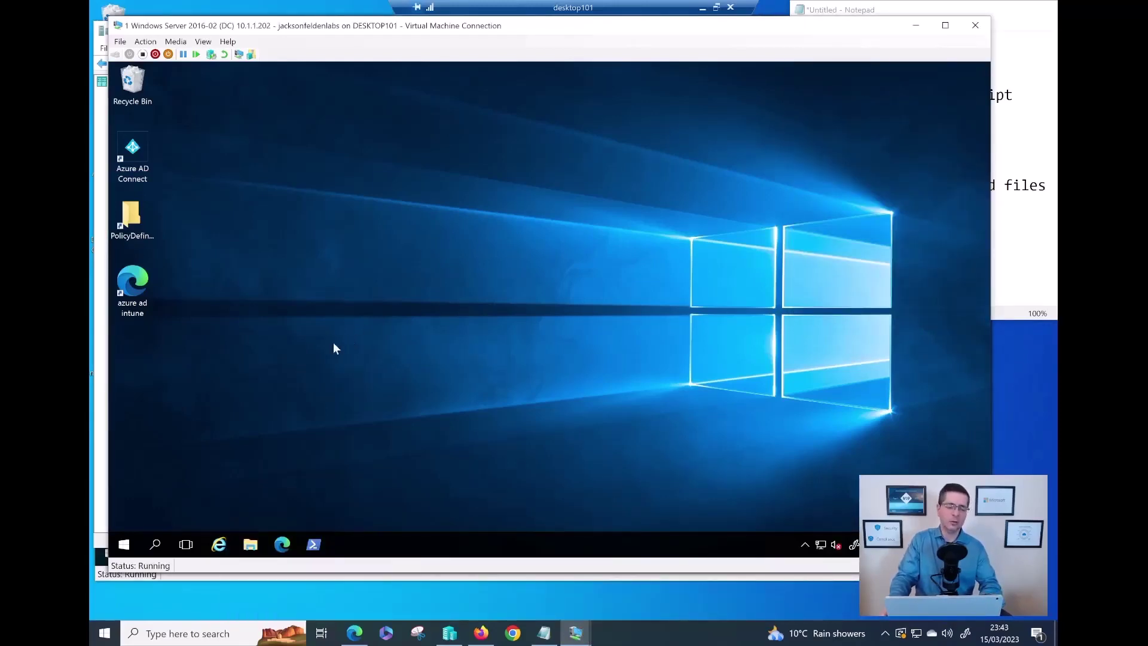
left_click(251, 545)
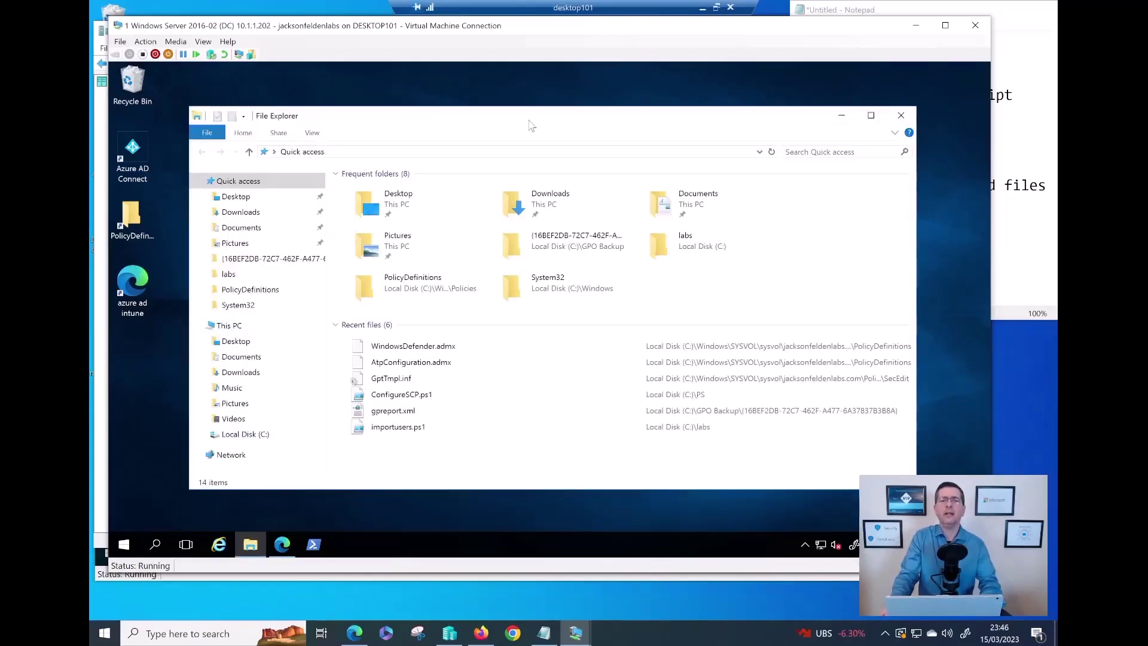
left_click(257, 436)
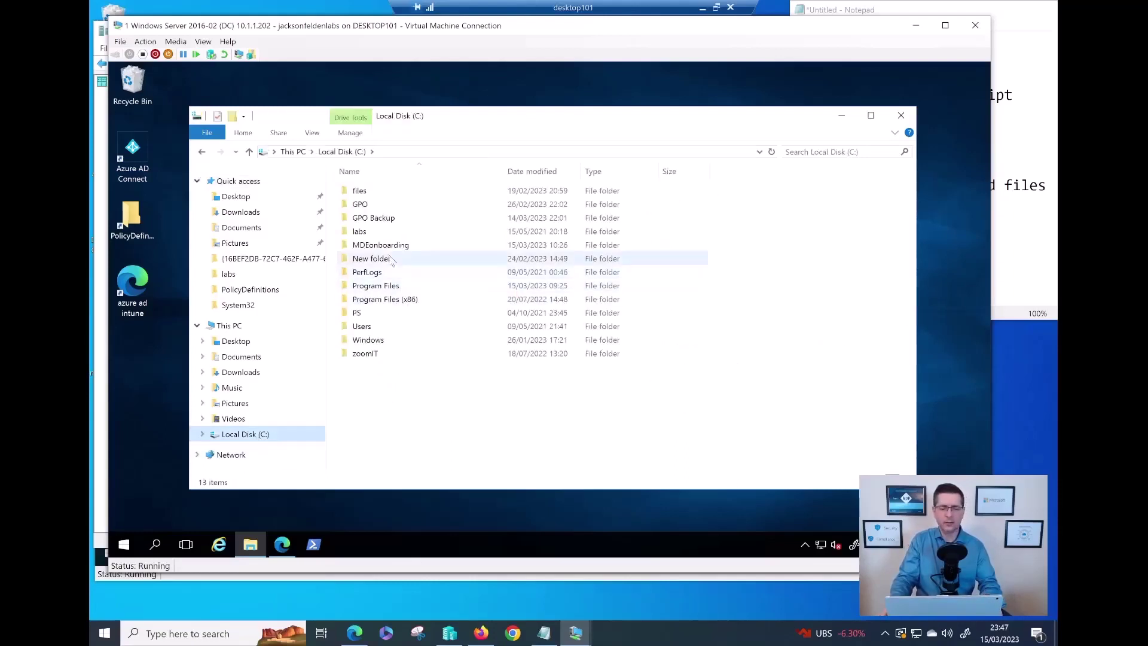
Examine the network path in the sharing properties of the MDEonboarding folder, underline it, and close the properties
mouse_move(389, 255)
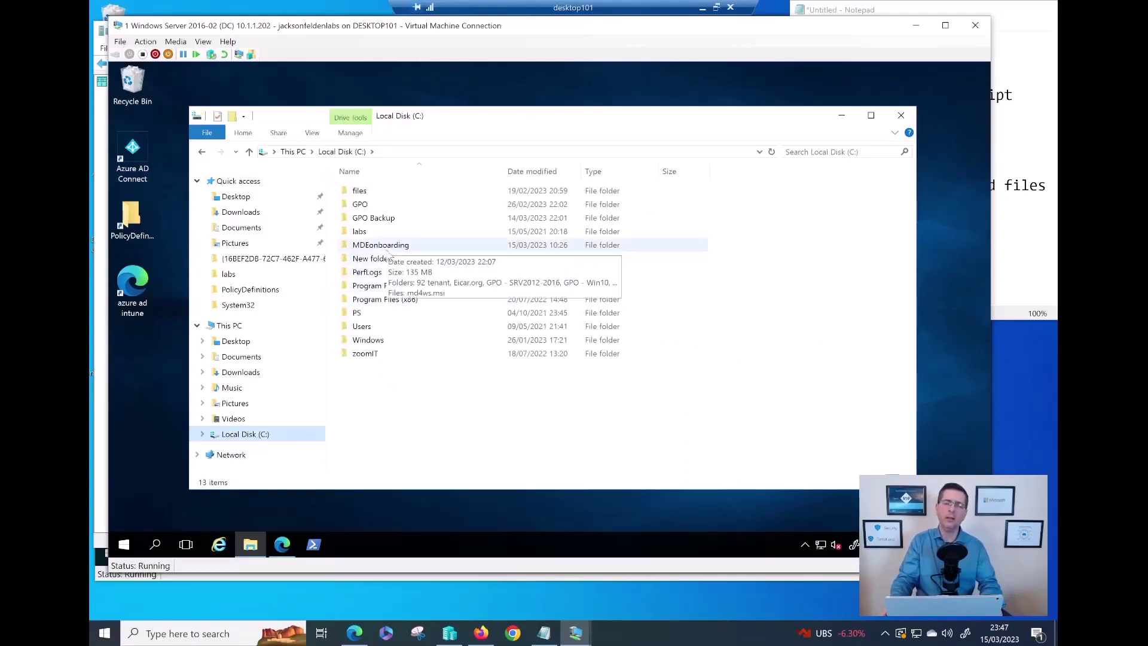
right_click(387, 244)
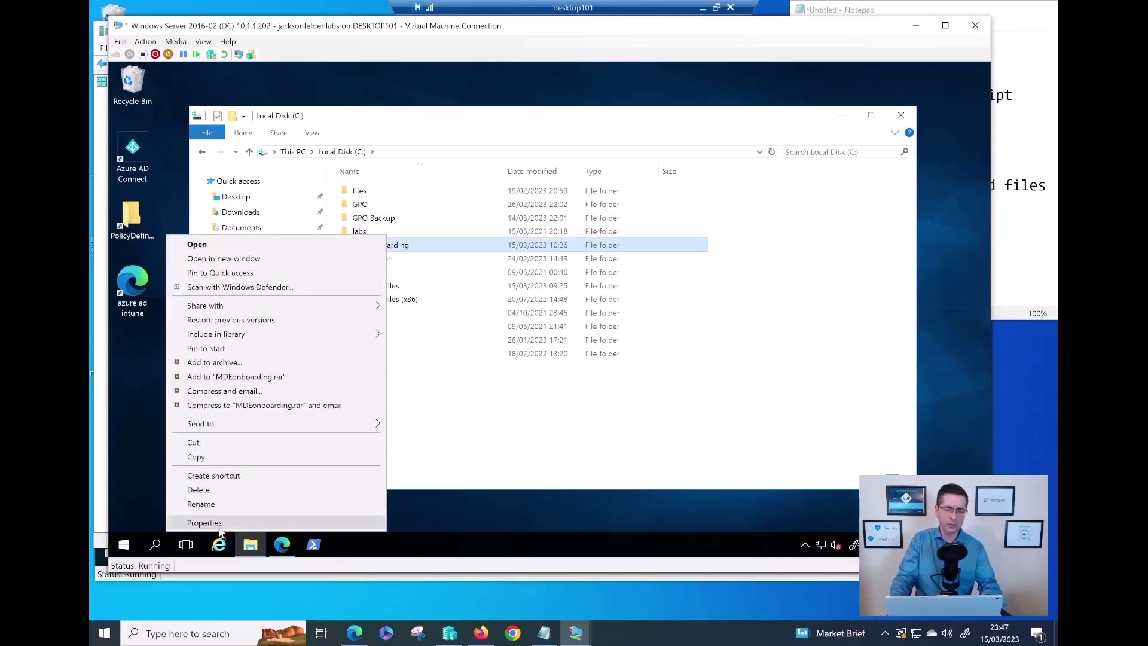
left_click(220, 526)
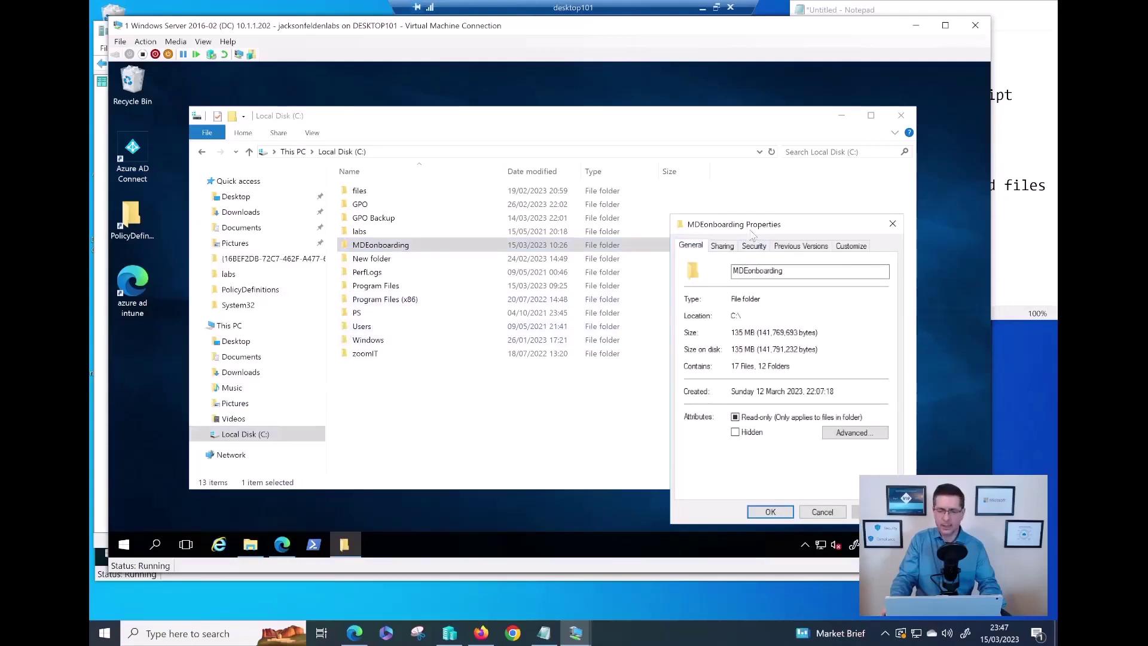
left_click_drag(747, 228, 503, 161)
left_click(478, 180)
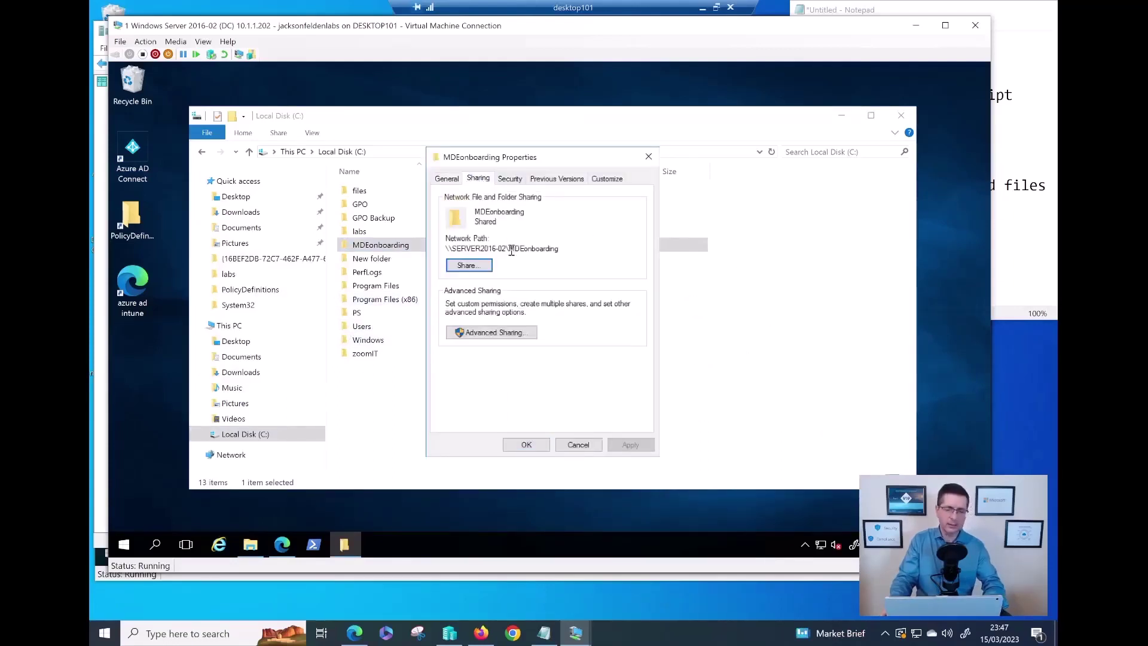
key("ctrl+1")
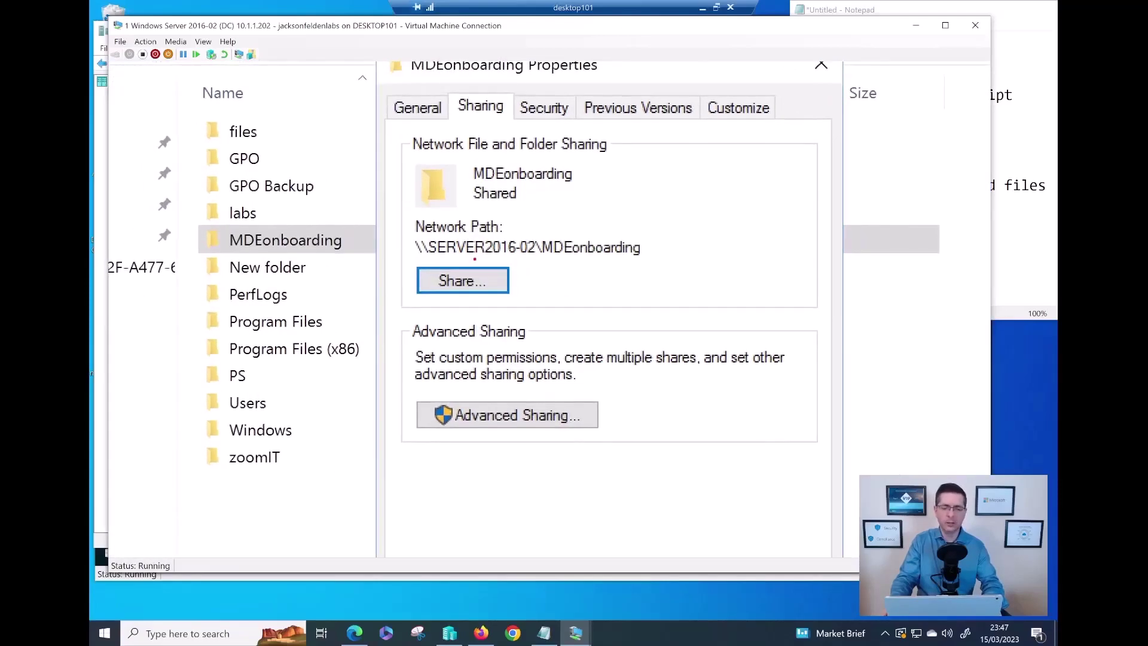
left_click_drag(443, 257, 600, 257)
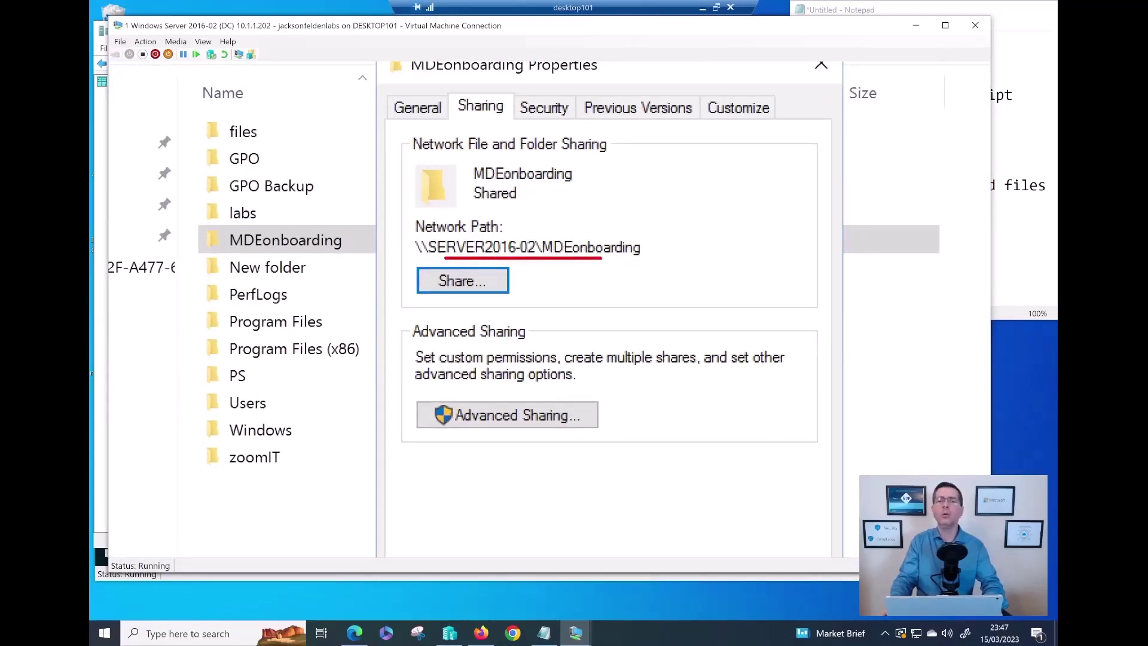
key("Escape")
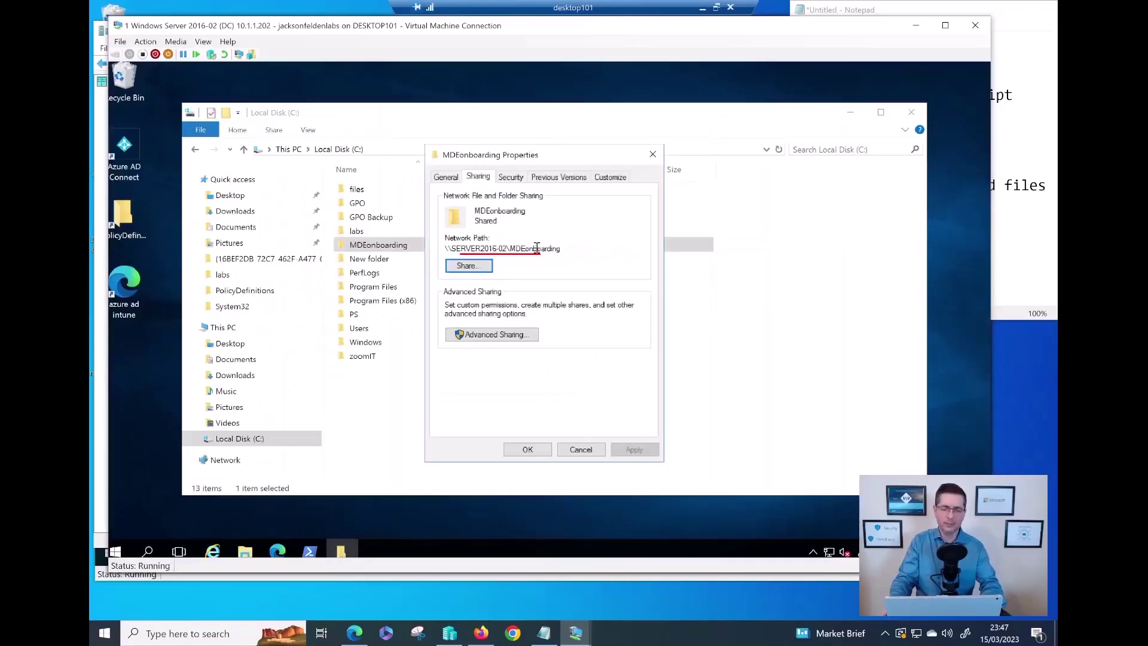
left_click(648, 156)
Open the MDEonboarding folder and inspect the contents of its GPO - SRV2012-2016 and GPO - Win10 subfolders
double_click(436, 246)
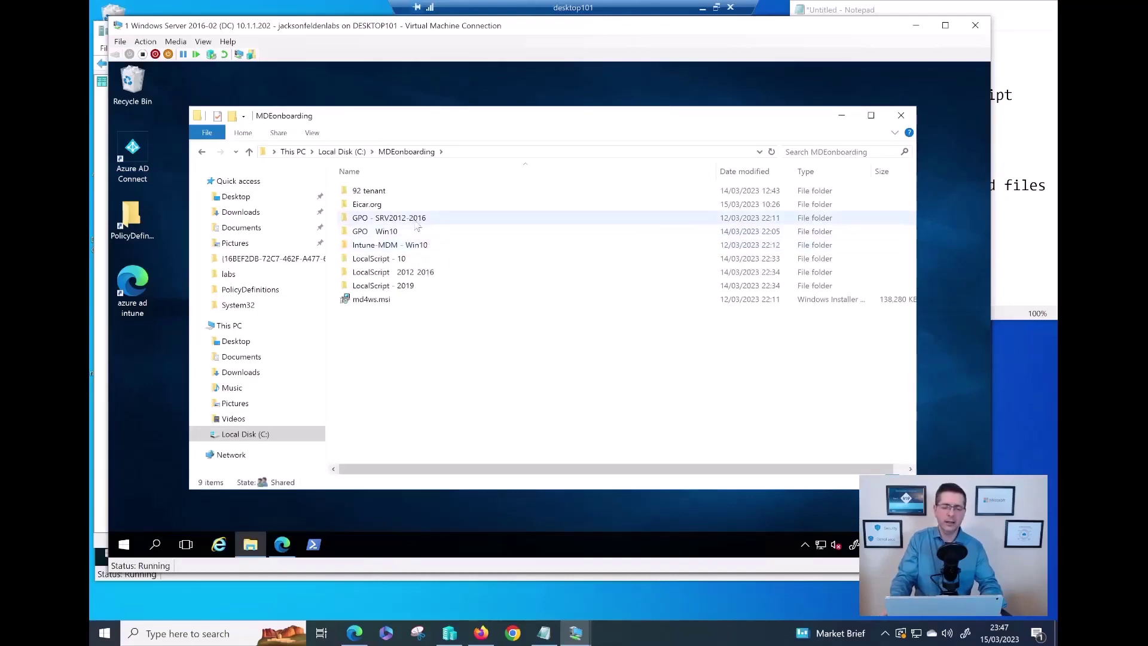
mouse_move(418, 228)
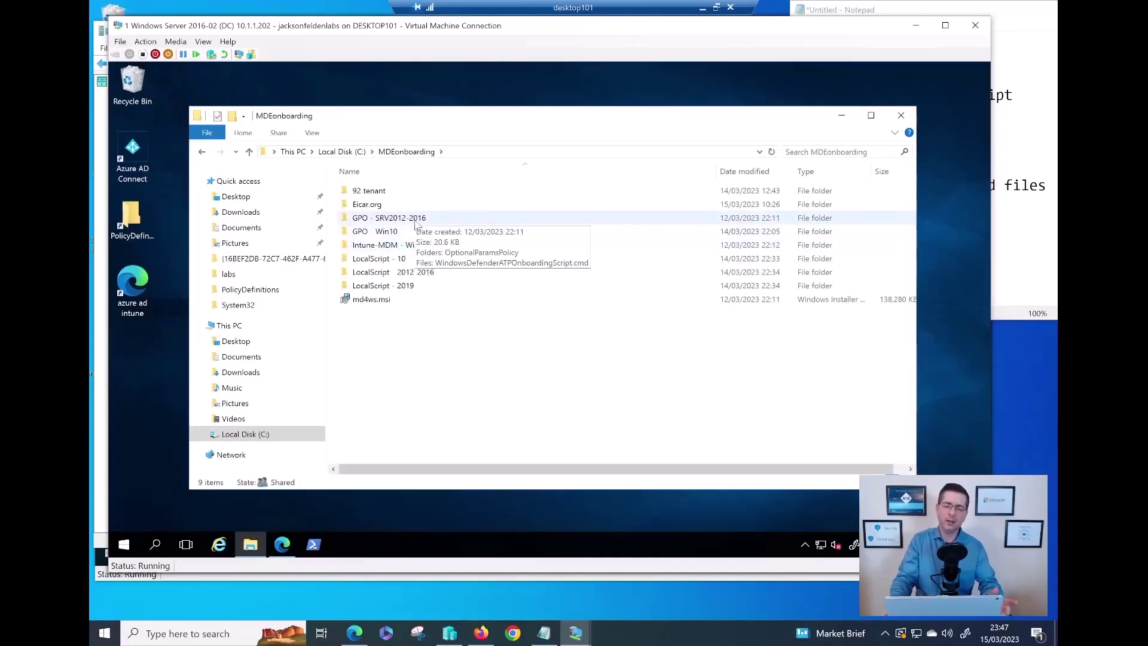
double_click(416, 221)
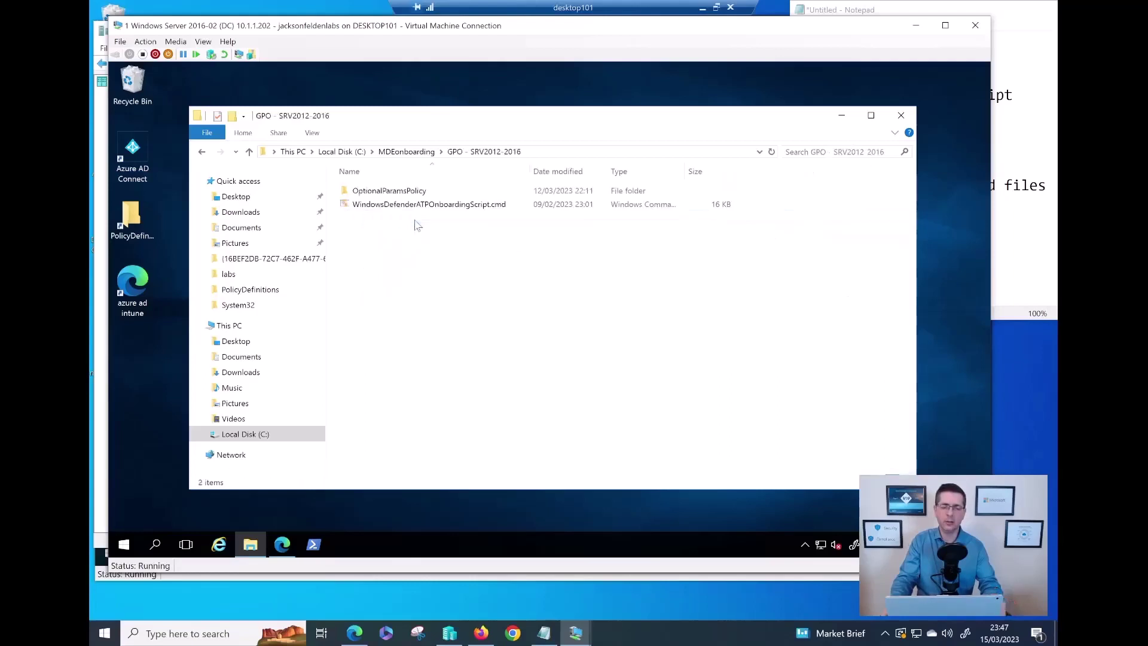
key("BackSpace")
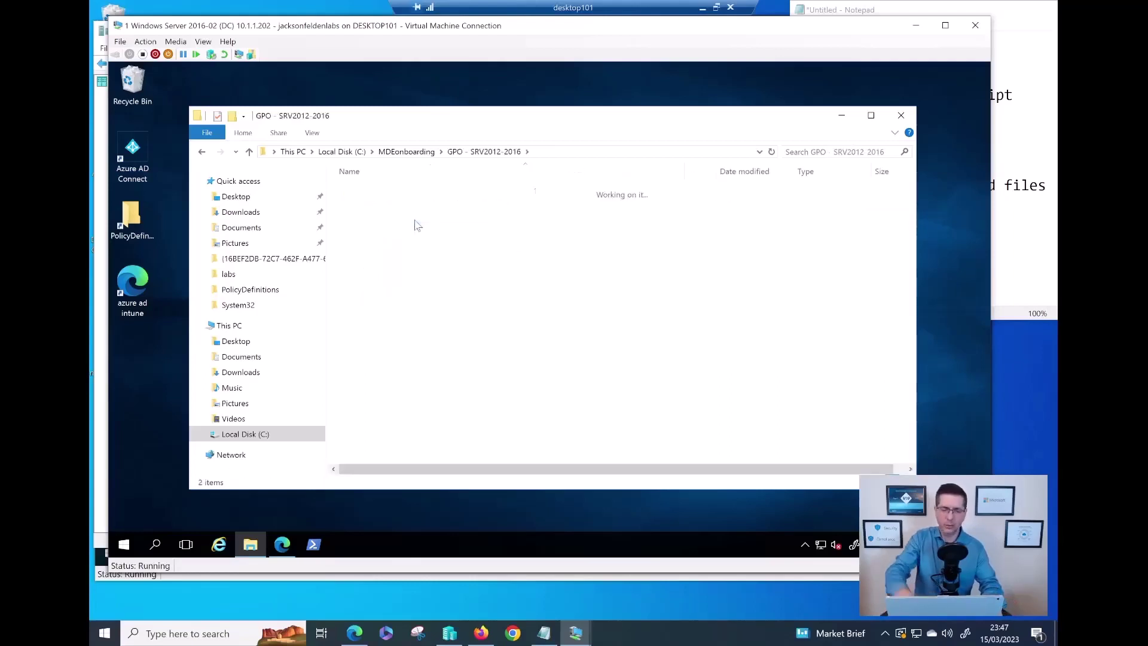
left_click(402, 235)
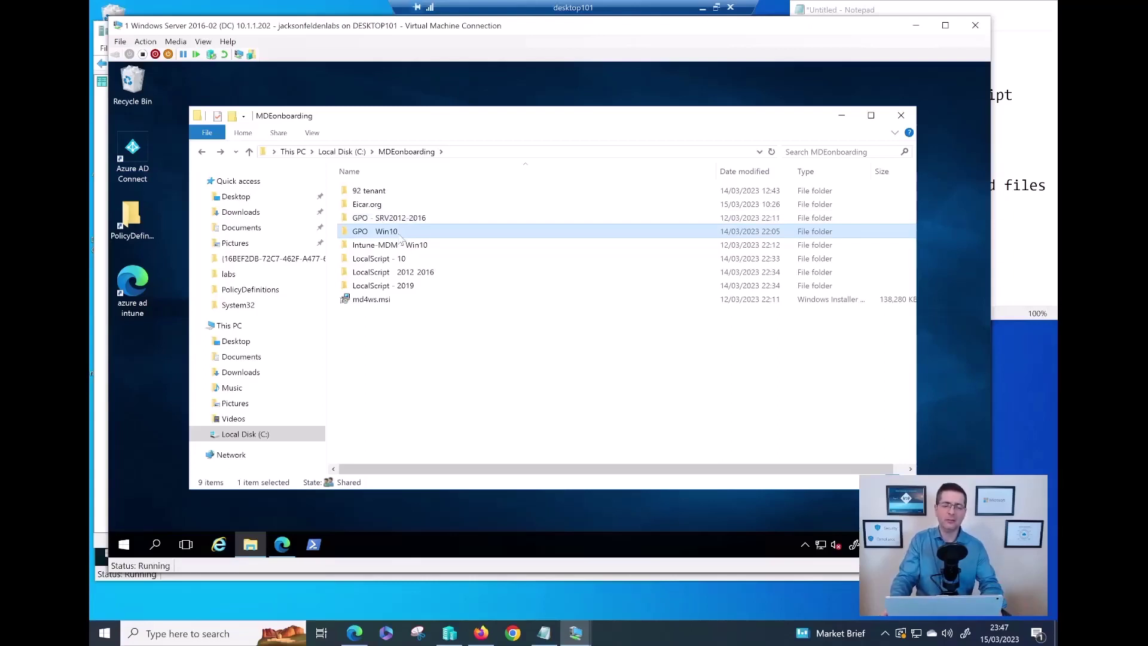
double_click(402, 236)
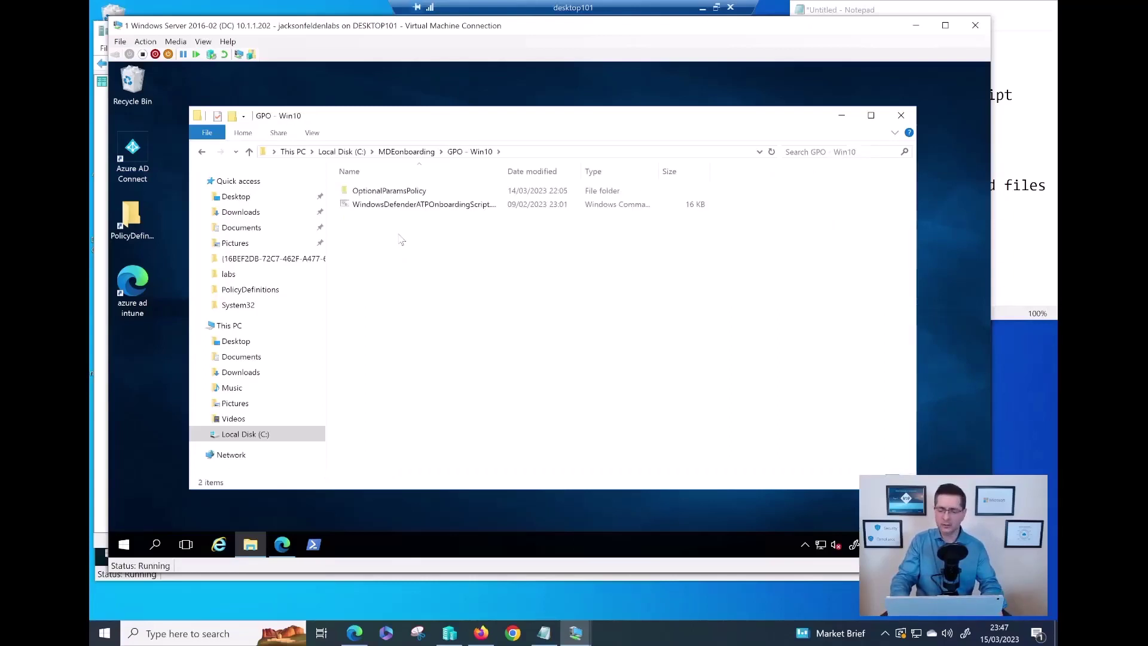
key("BackSpace")
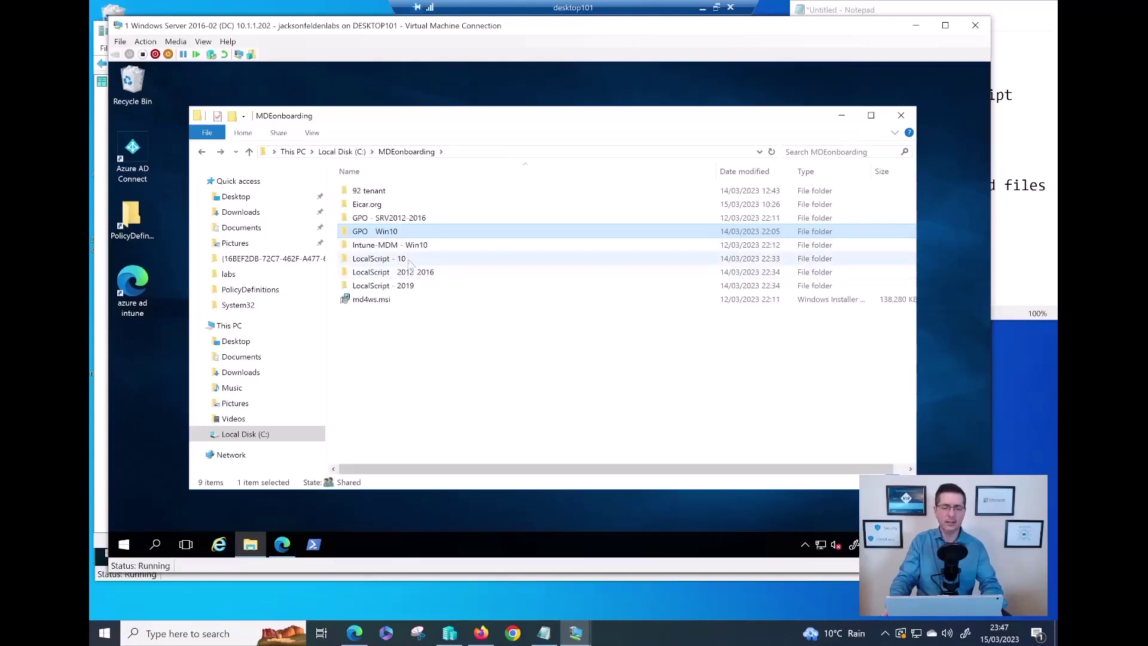
Inspect the LocalScript - 10 folder's contents and locate the md4ws.msi installer in MDEonboarding
mouse_move(410, 263)
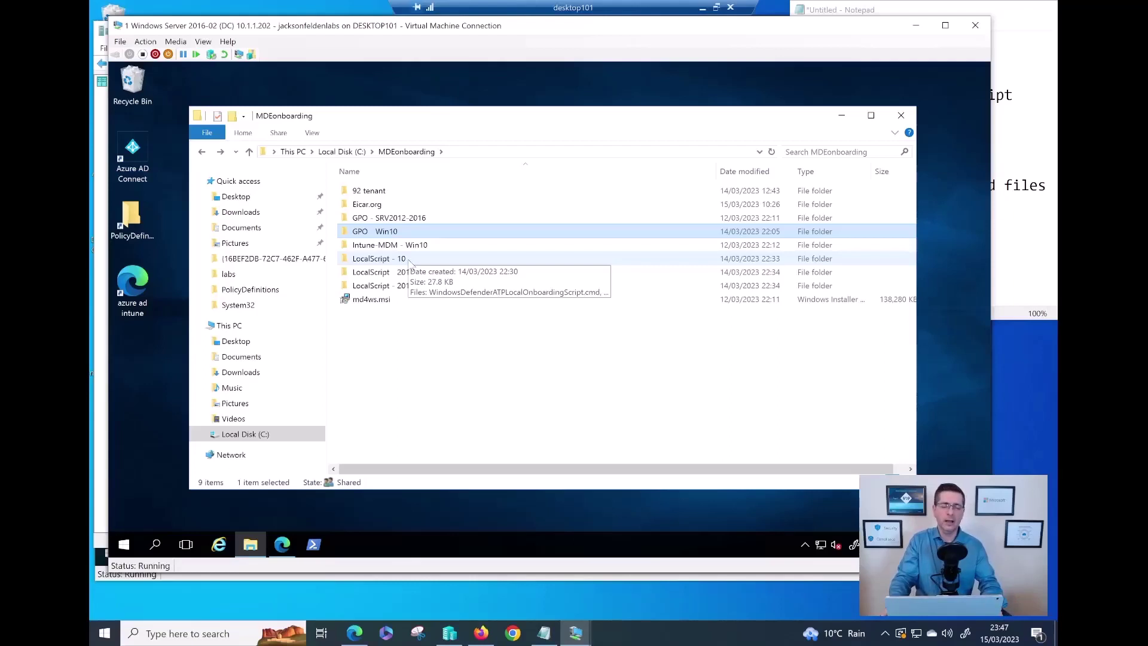
double_click(410, 263)
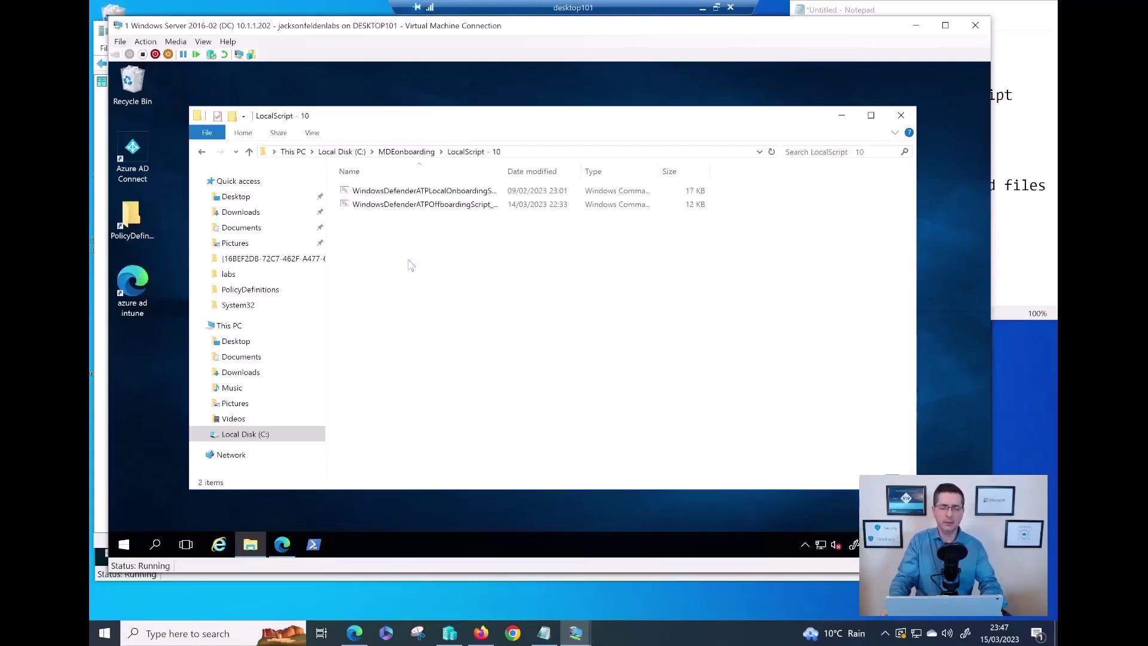
key("alt+Left")
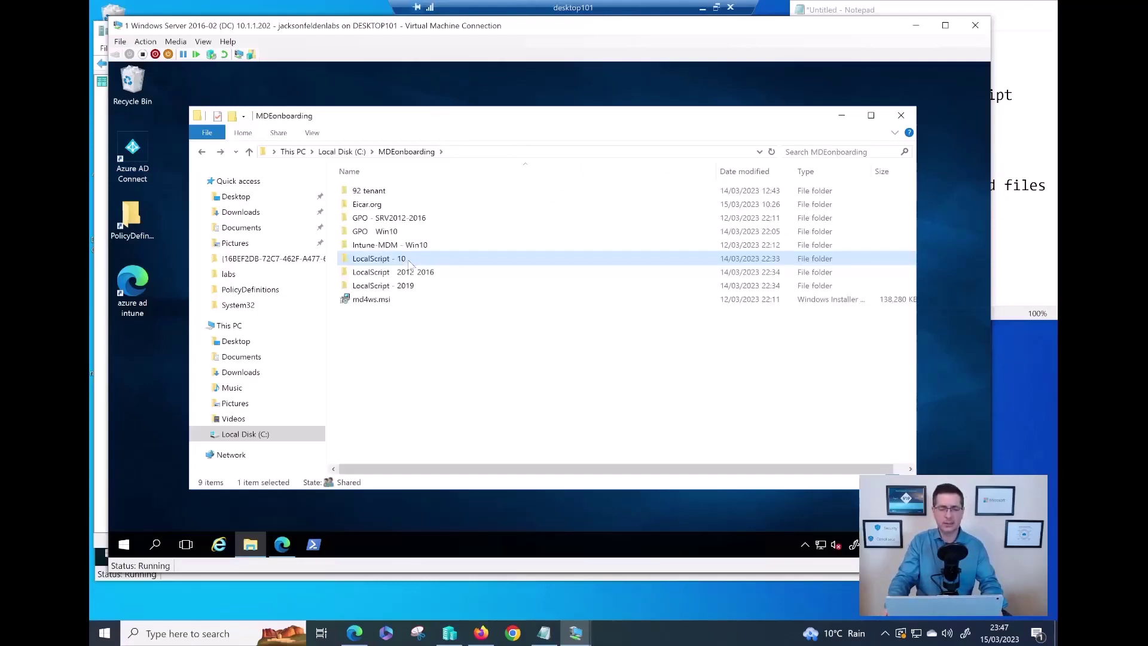
left_click(400, 305)
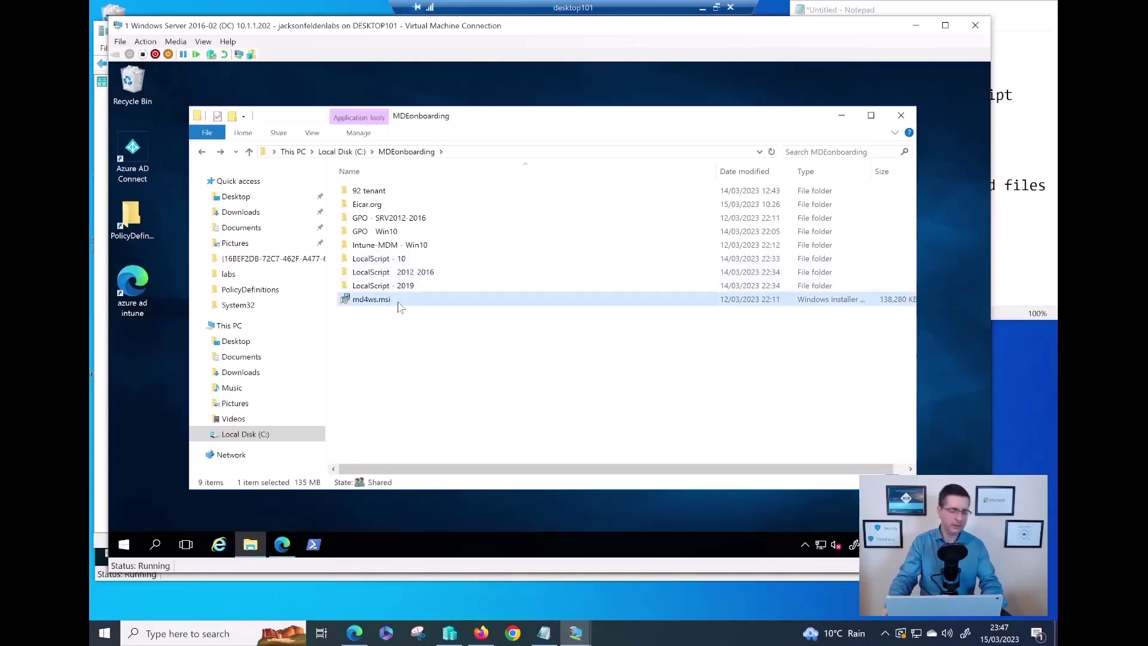
key("super+plus")
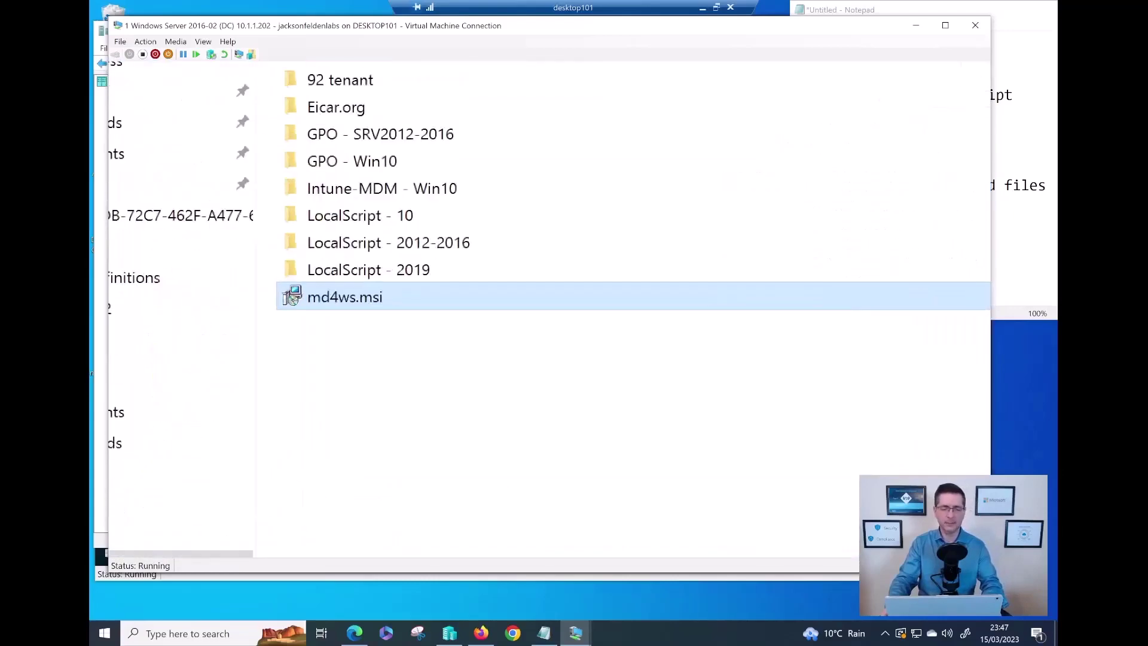
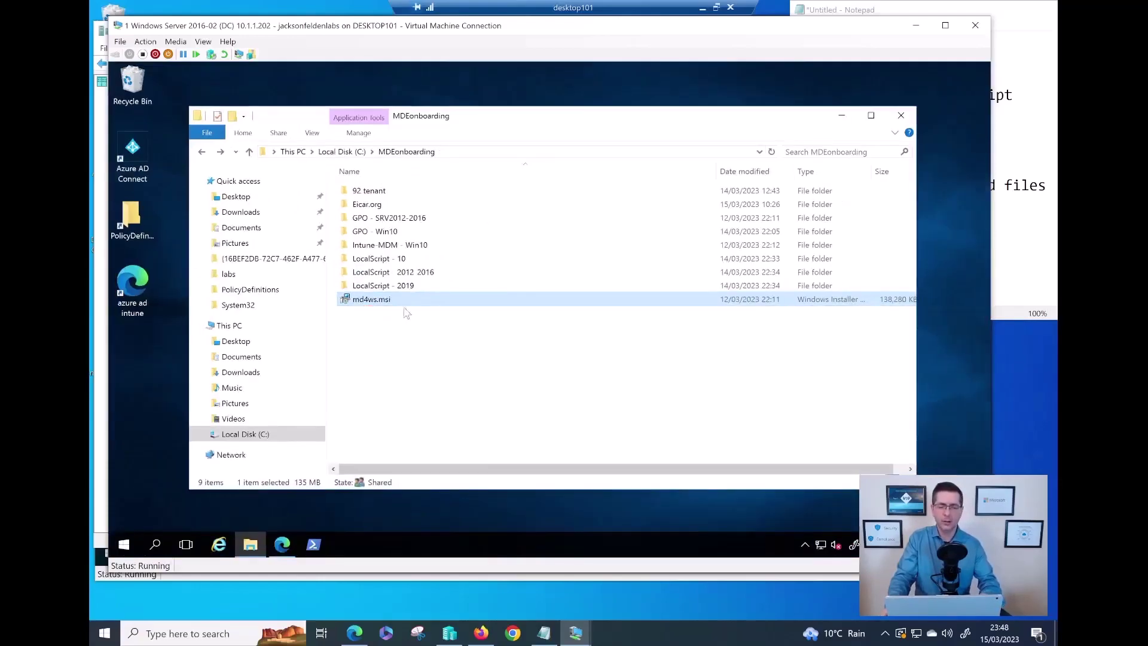
Switch to Microsoft Edge on the server, showing the Microsoft 365 Defender endpoint settings, and underline the security.microsoft.com address
left_click(282, 545)
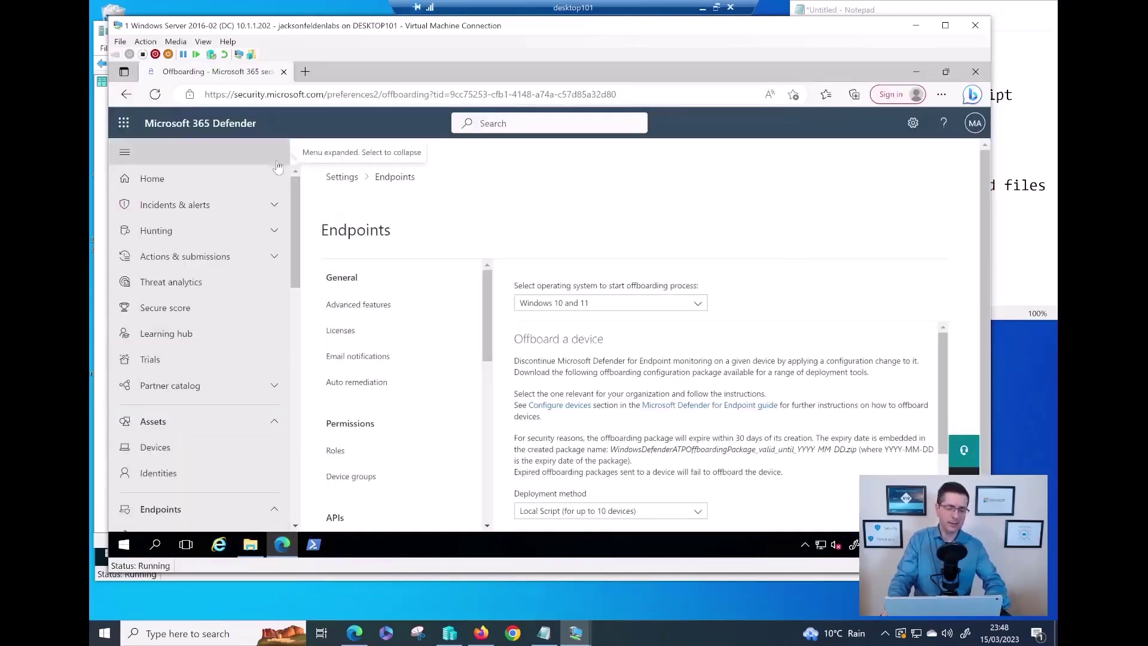
key("super+plus")
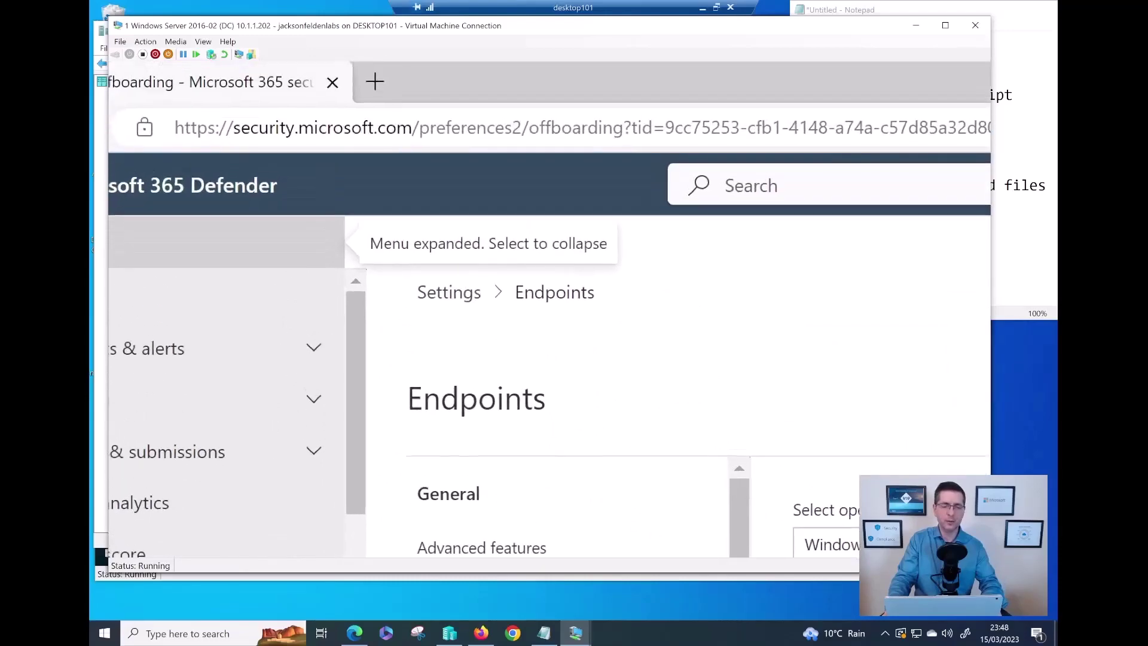
left_click_drag(240, 158, 386, 143)
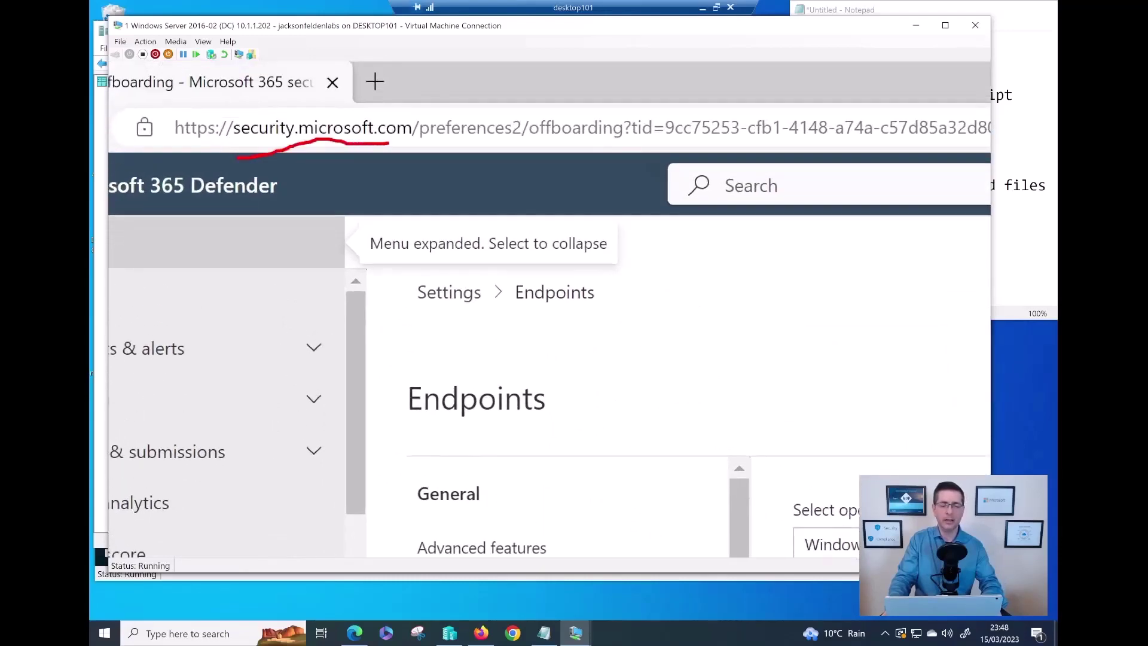
key("super+Escape")
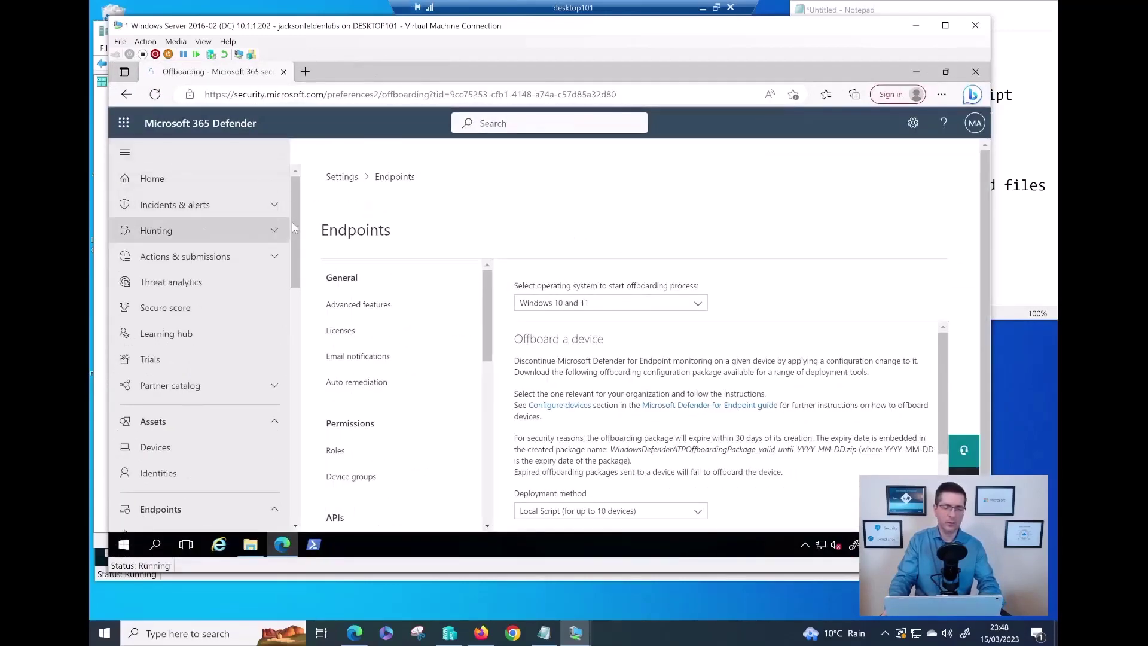
Open the device Onboarding page within the Endpoints settings of the Defender portal
left_click_drag(294, 226, 291, 499)
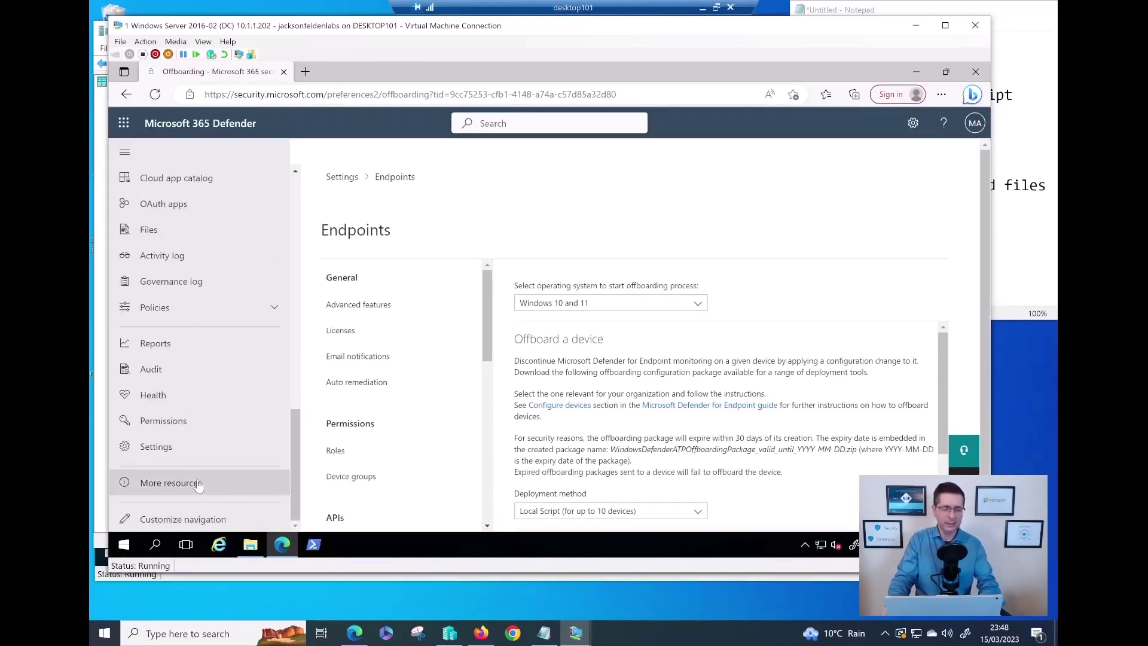
left_click(173, 453)
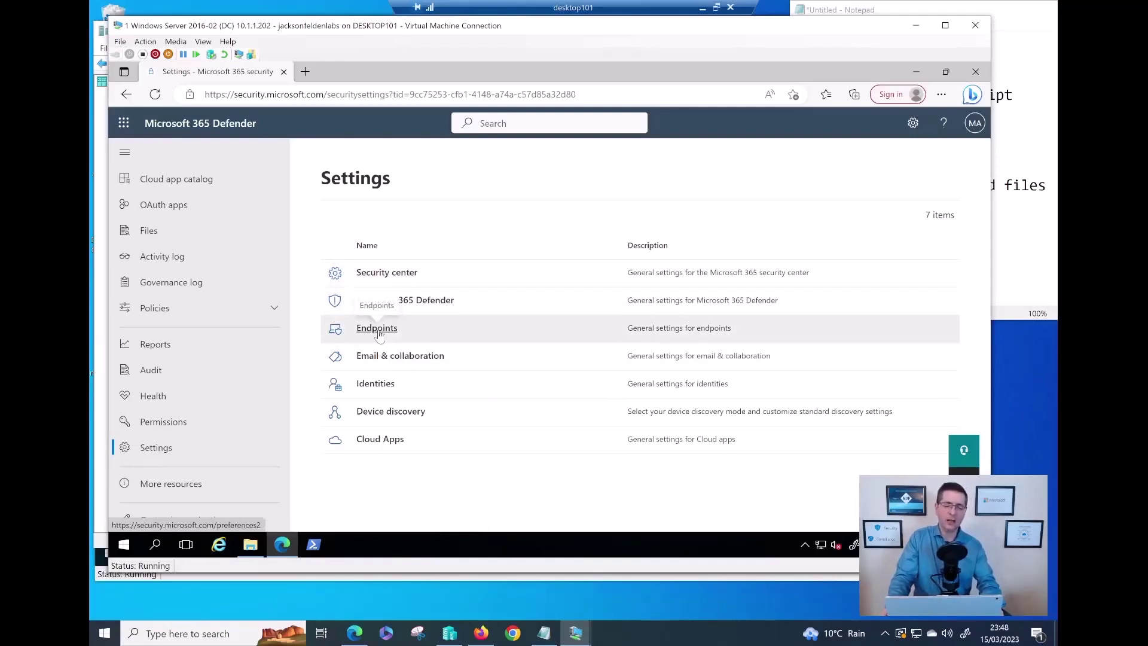
left_click(377, 329)
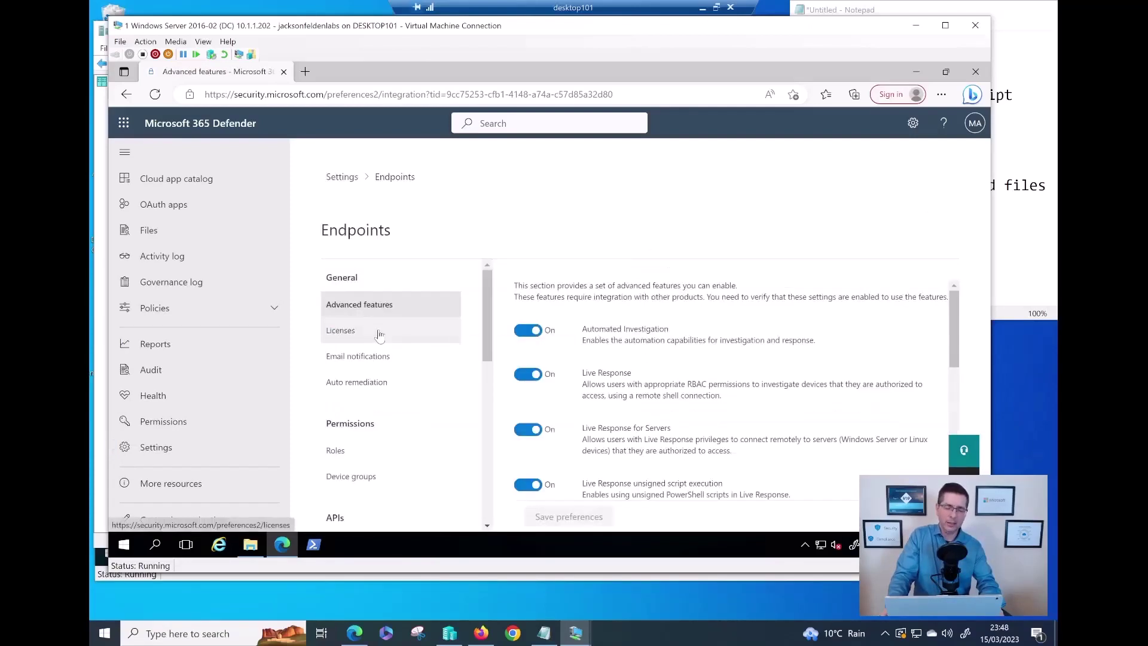
scroll(418, 371, "down", 8)
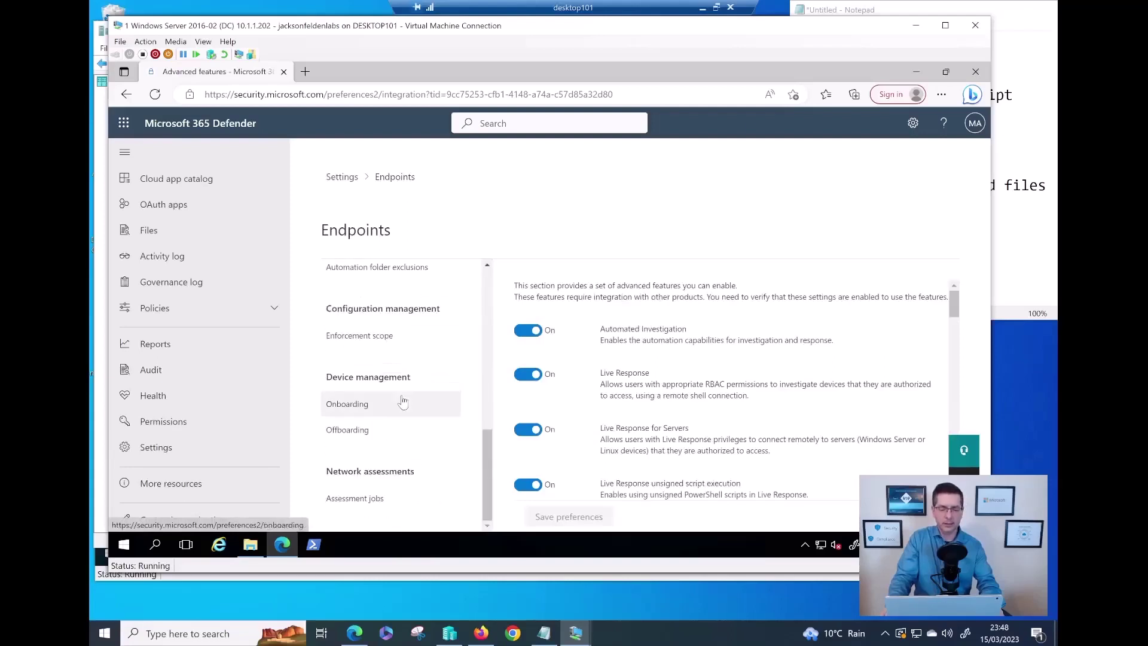
left_click(370, 409)
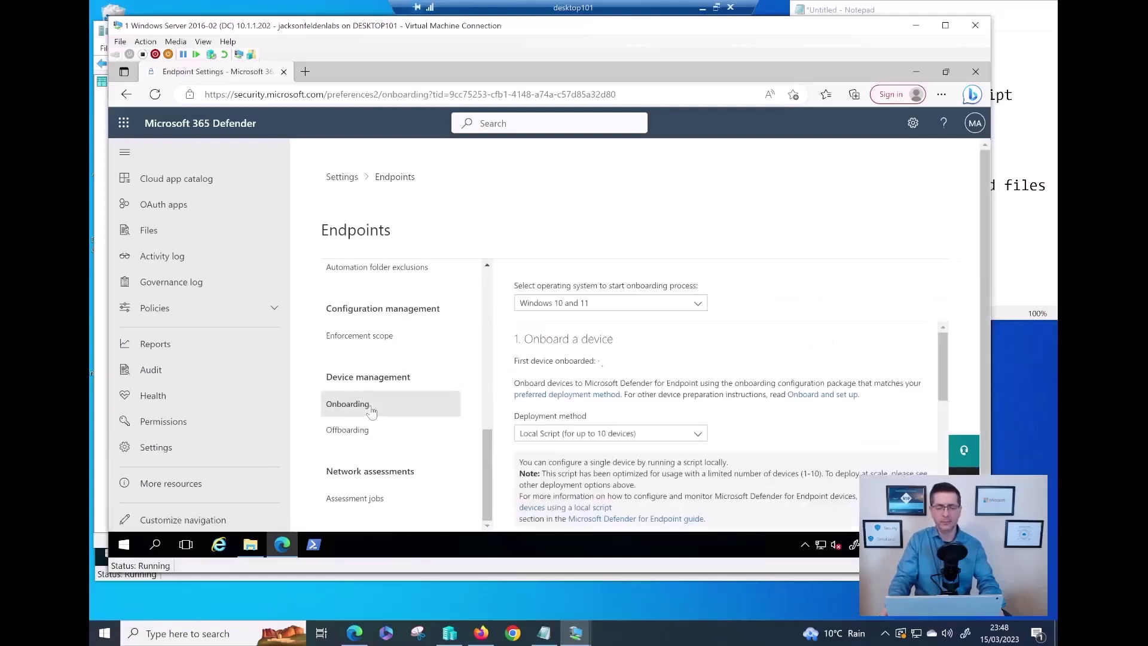
Download the onboarding package for Windows 10 and 11 with the Local Script (for up to 10 devices) deployment method
left_click(627, 305)
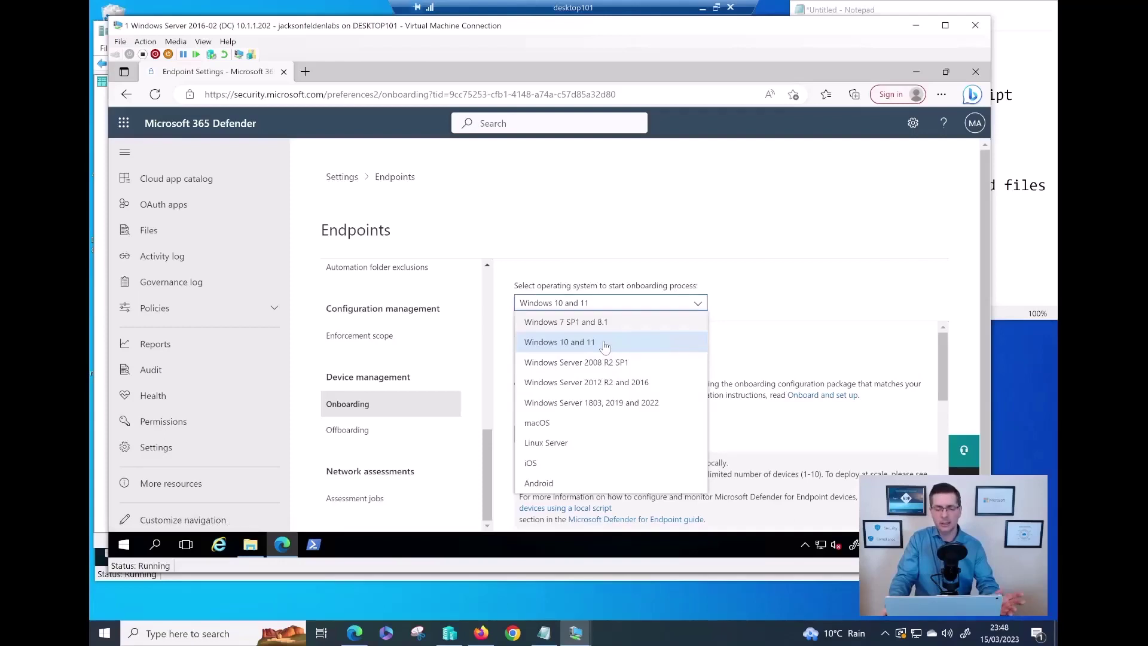
left_click(604, 346)
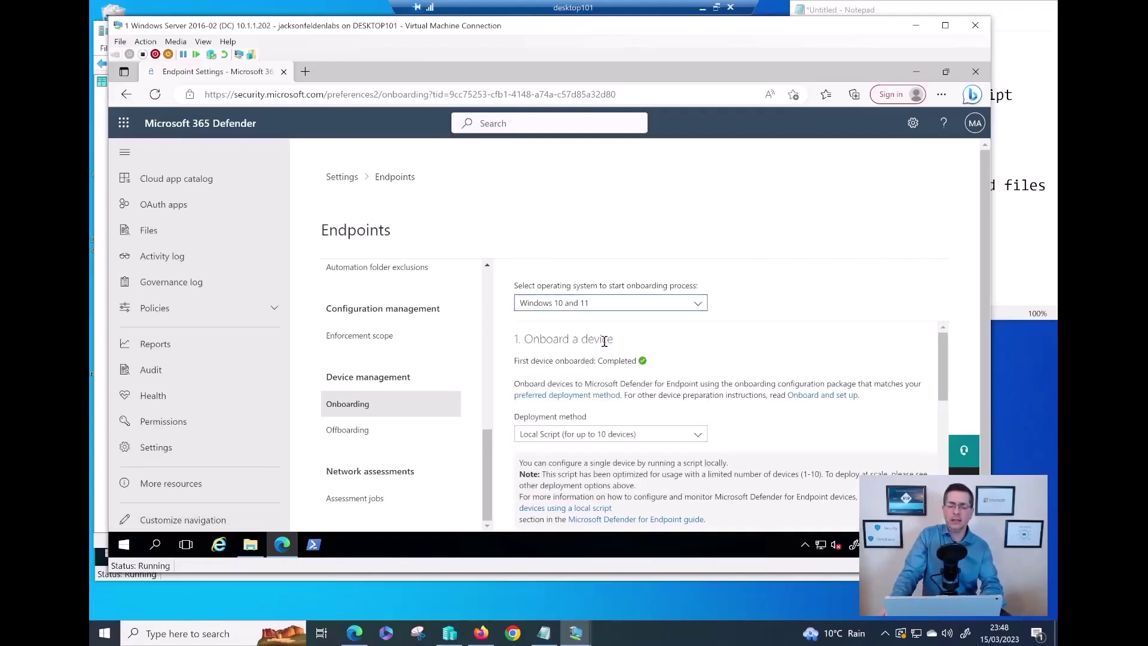
scroll(663, 346, "down", 1)
left_click(657, 402)
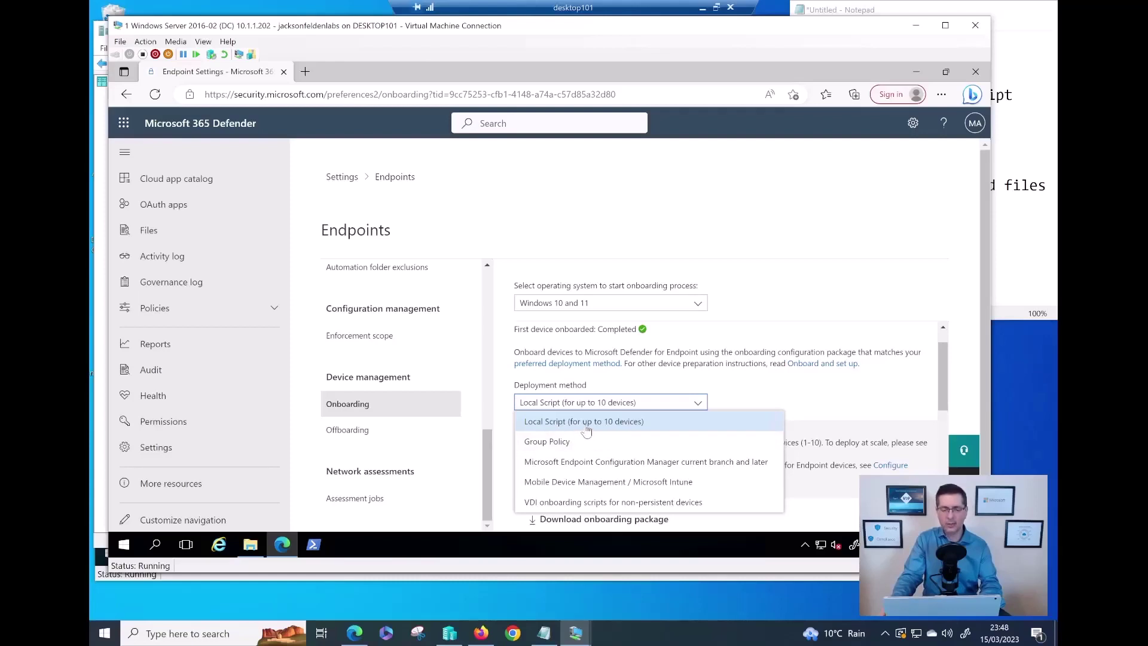
left_click(586, 430)
scroll(735, 460, "down", 2)
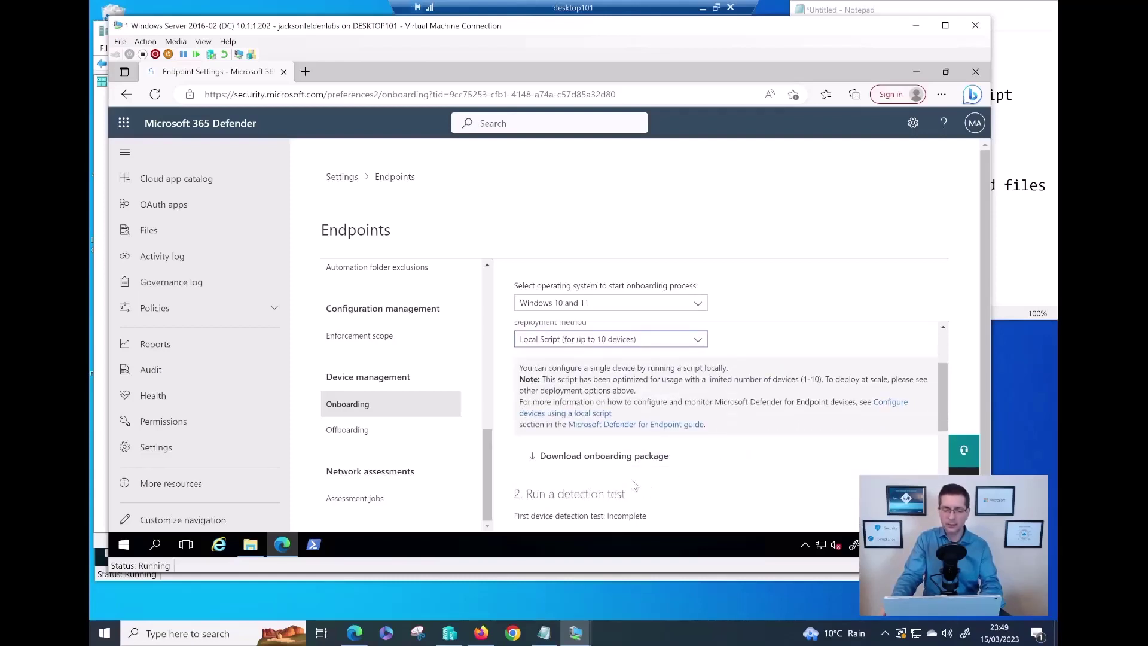
left_click(626, 457)
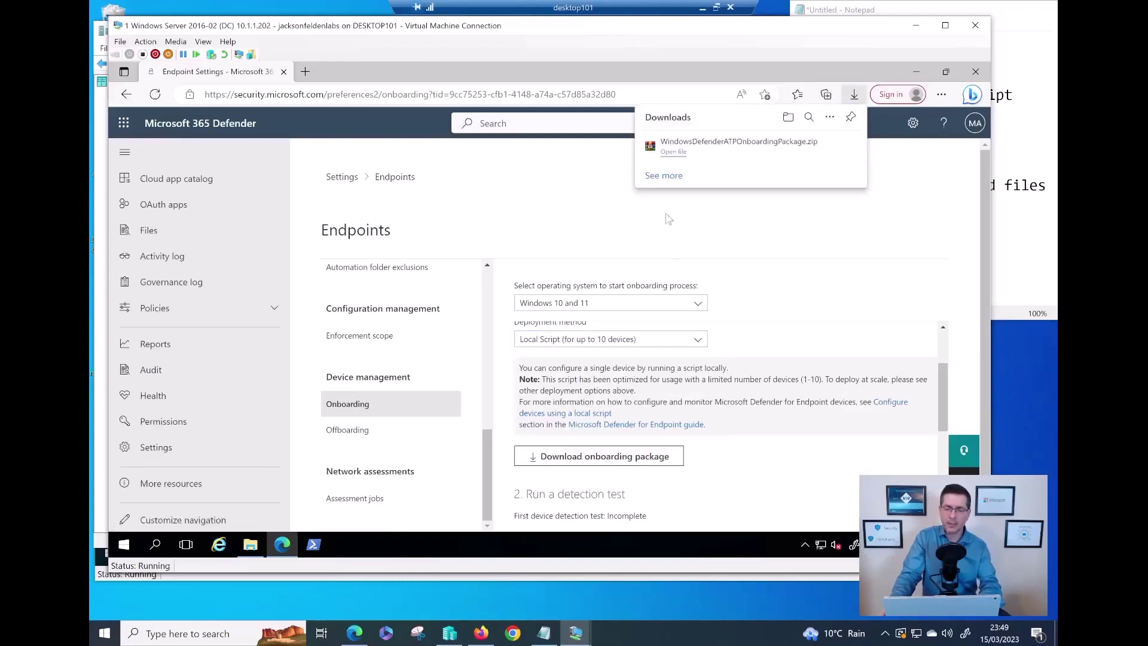
Switch to File Explorer and extract WindowsDefenderATPOnboardingPackage.zip directly into the Downloads folder
left_click(251, 545)
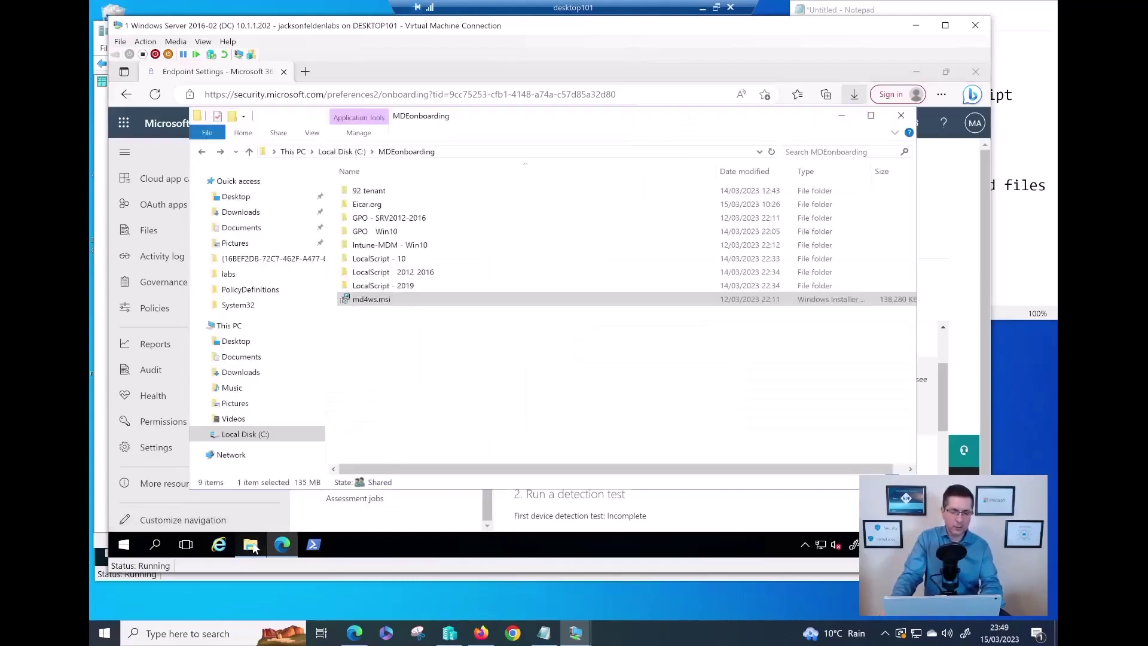
left_click(258, 217)
left_click(463, 193)
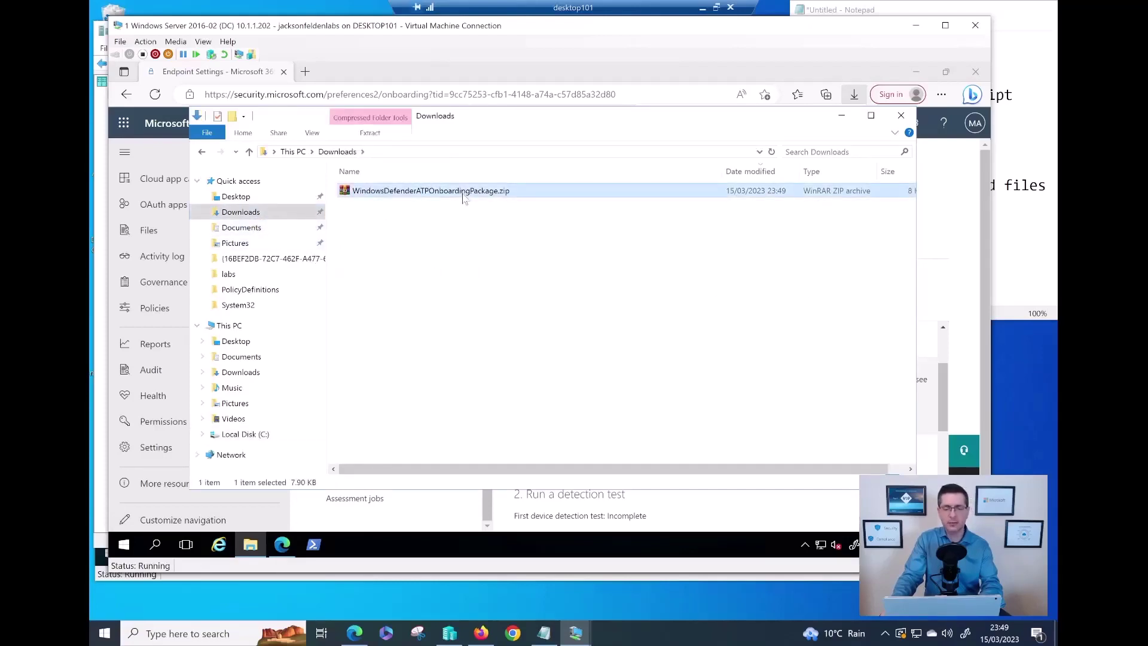
right_click(463, 197)
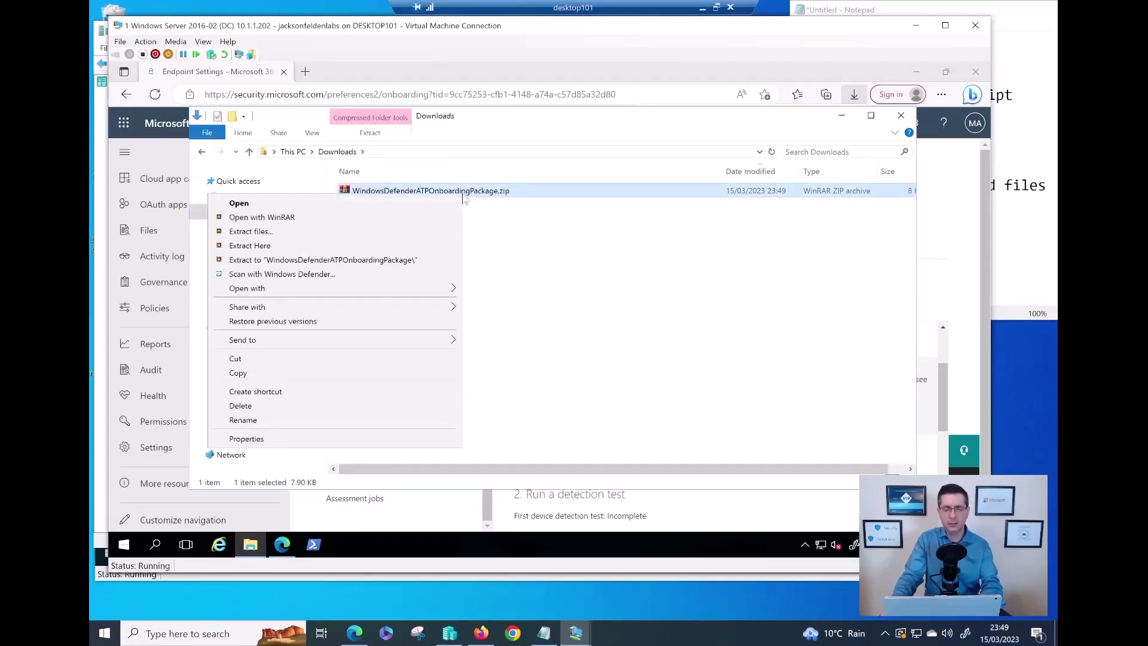
left_click(342, 249)
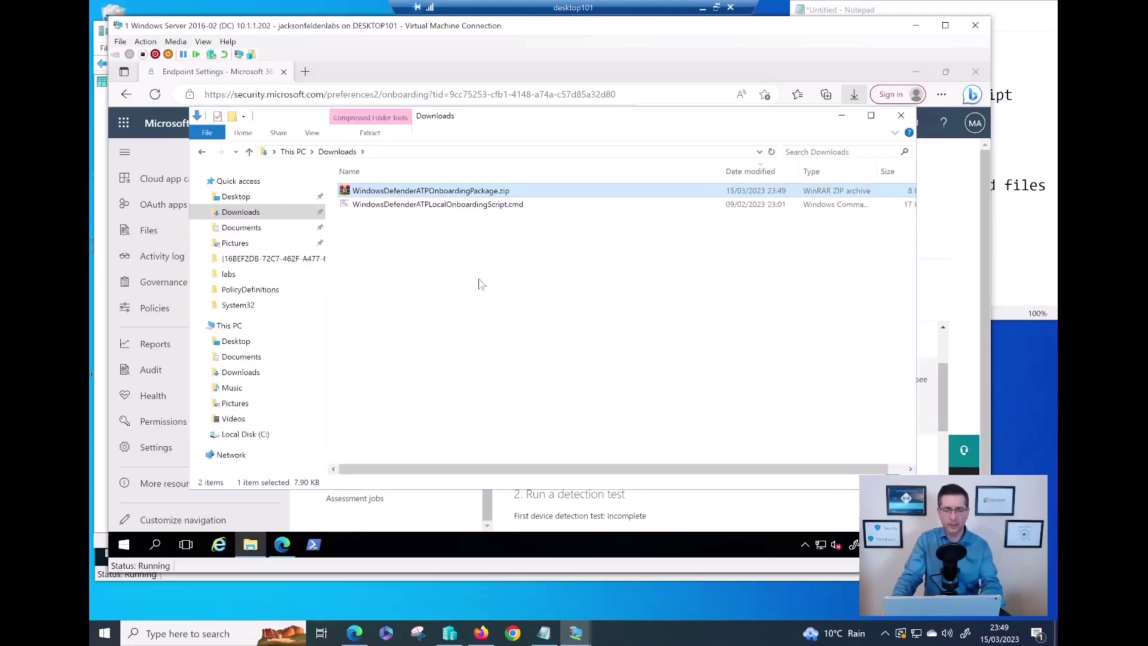
left_click(507, 207)
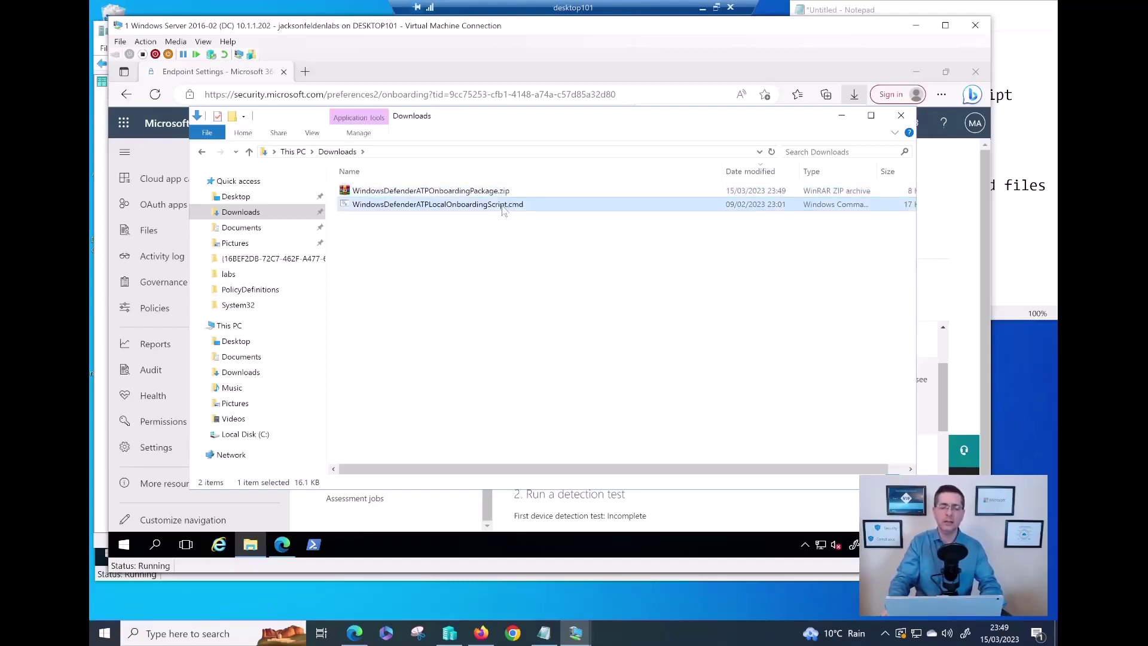
left_click(501, 236)
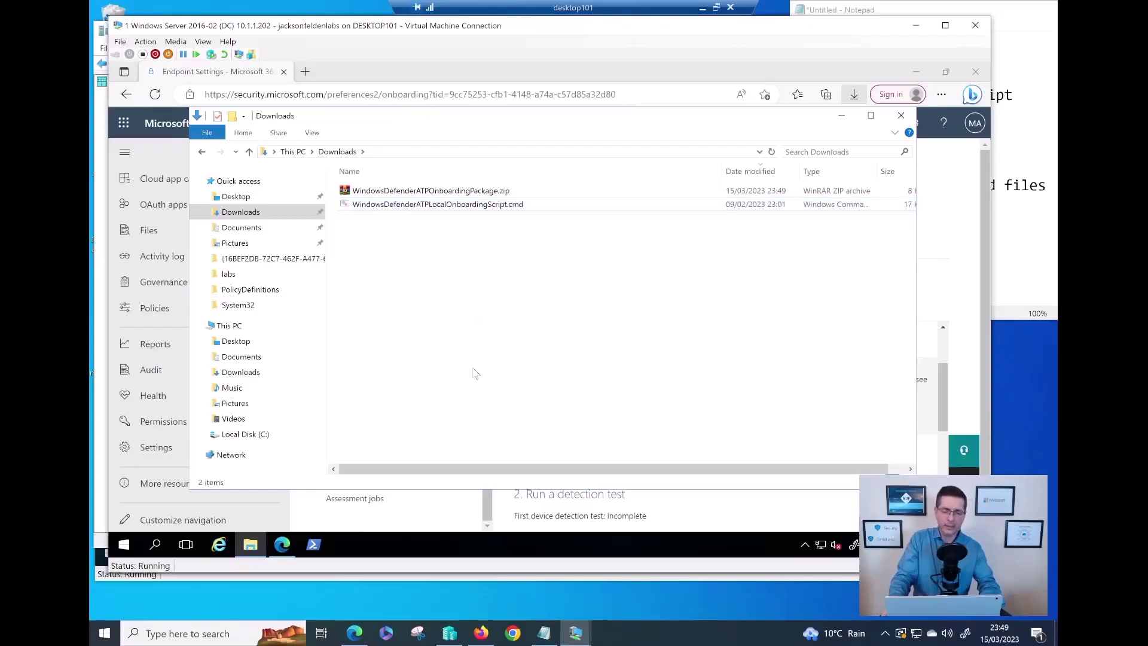
Return to Edge and download the installation package and the onboarding package for Windows Server 2012 R2 and 2016
left_click(279, 555)
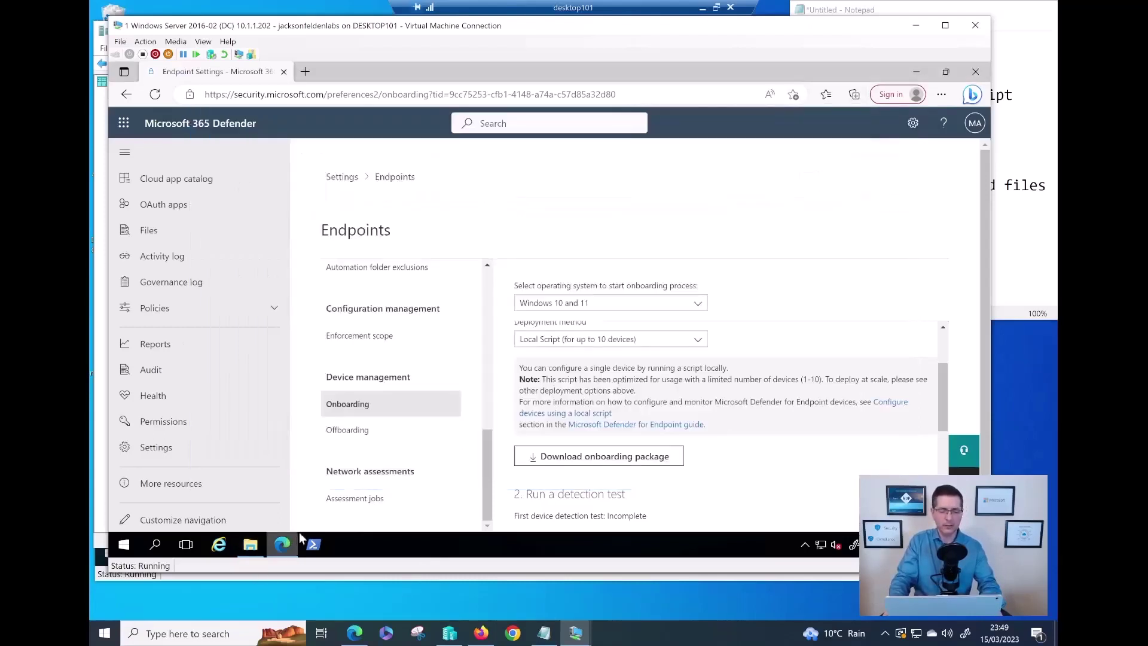
left_click(697, 305)
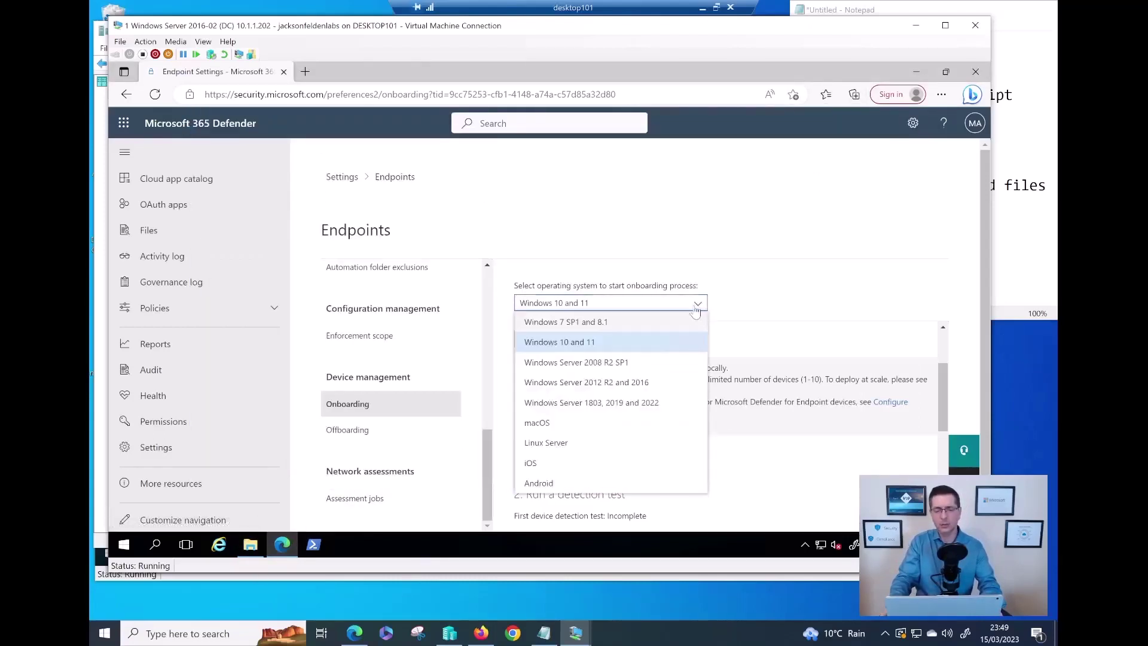
left_click(641, 385)
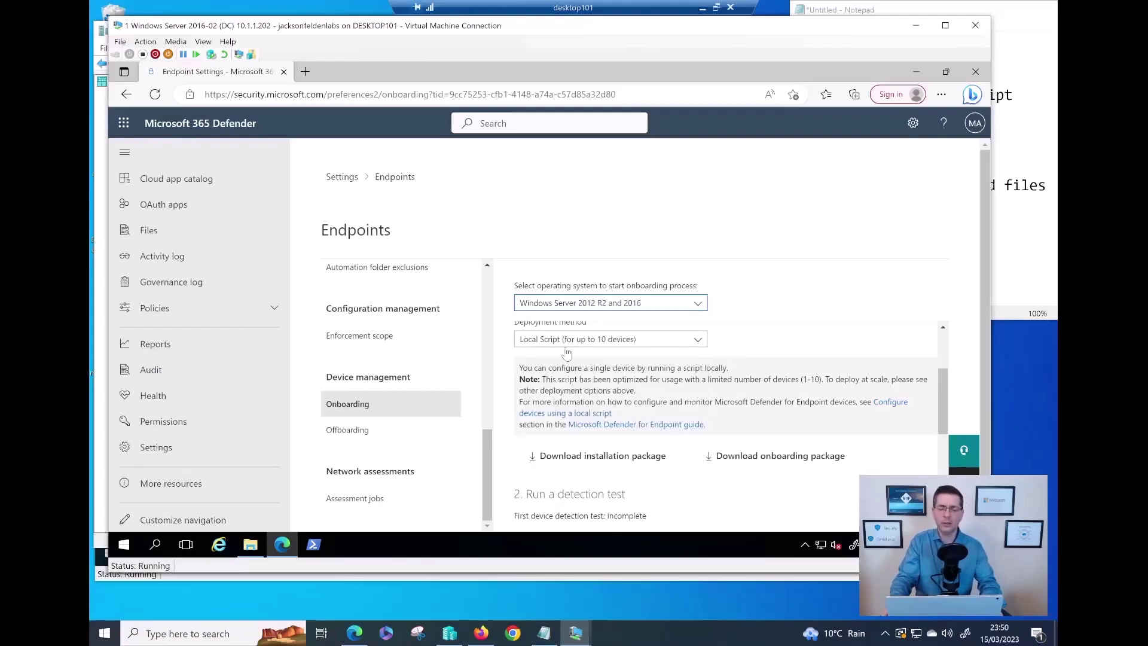
scroll(742, 358, "down", 1)
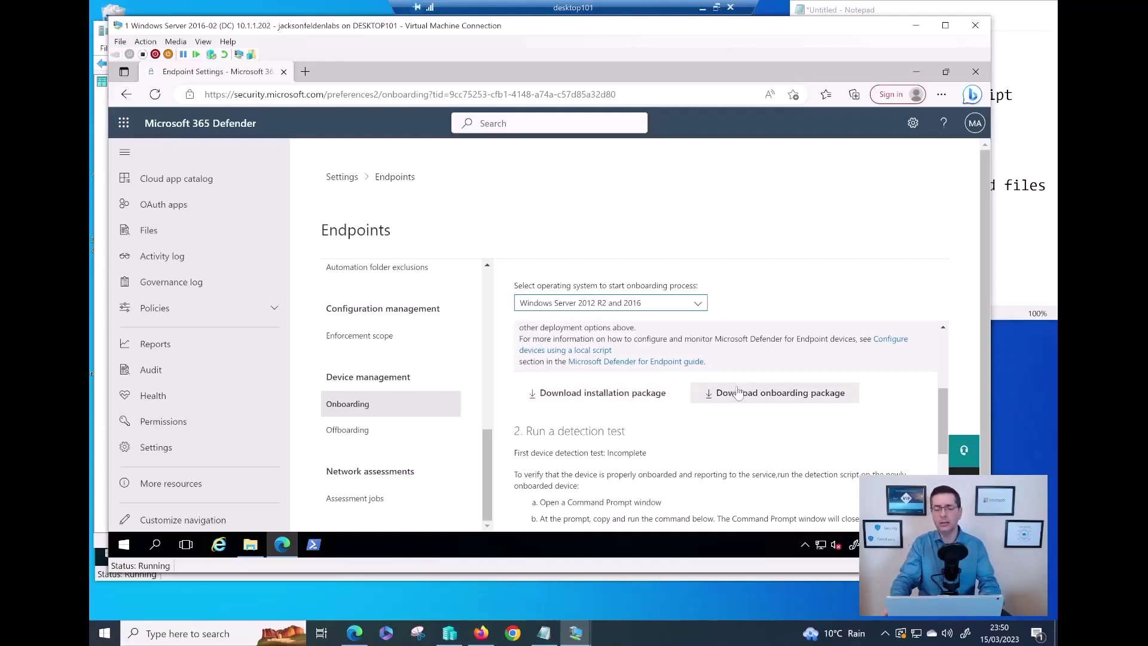
left_click(658, 397)
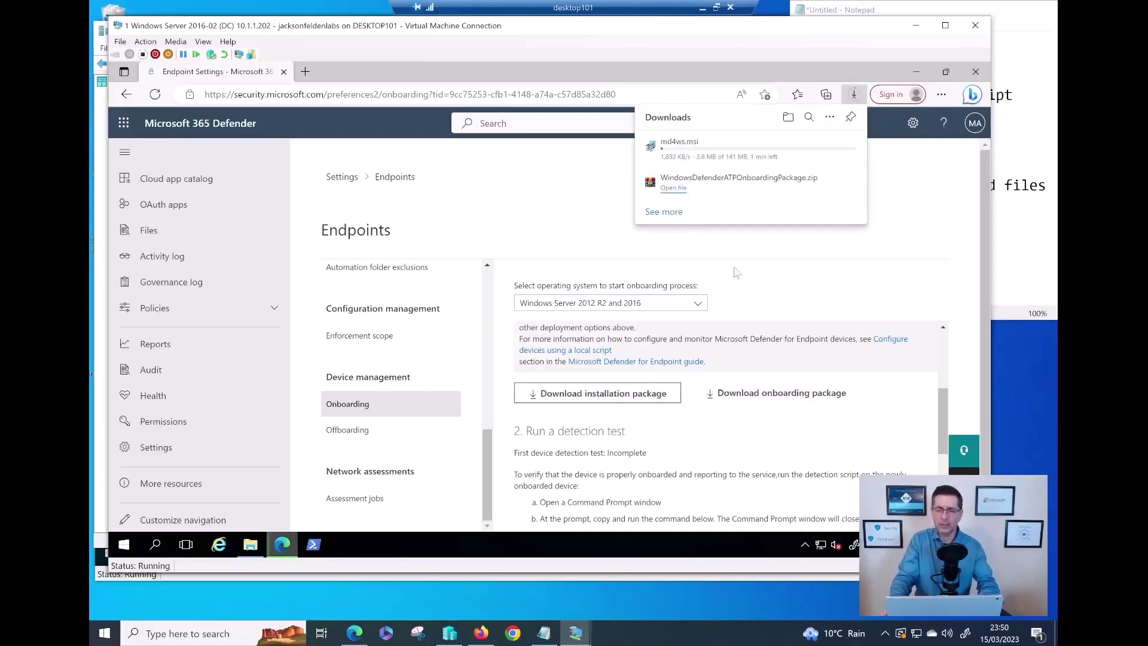
left_click(752, 400)
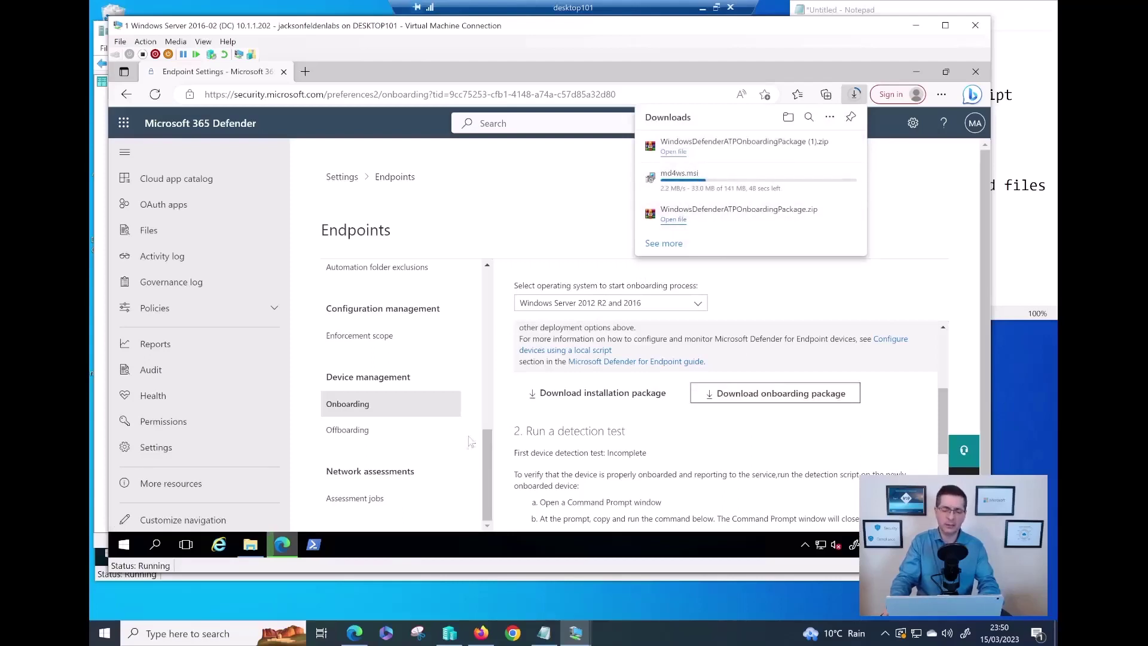
Back in the Downloads folder, rename the extracted Windows 10 onboarding script to WindowsDefenderATPLocalOnboardingScript-10.cmd
left_click(250, 544)
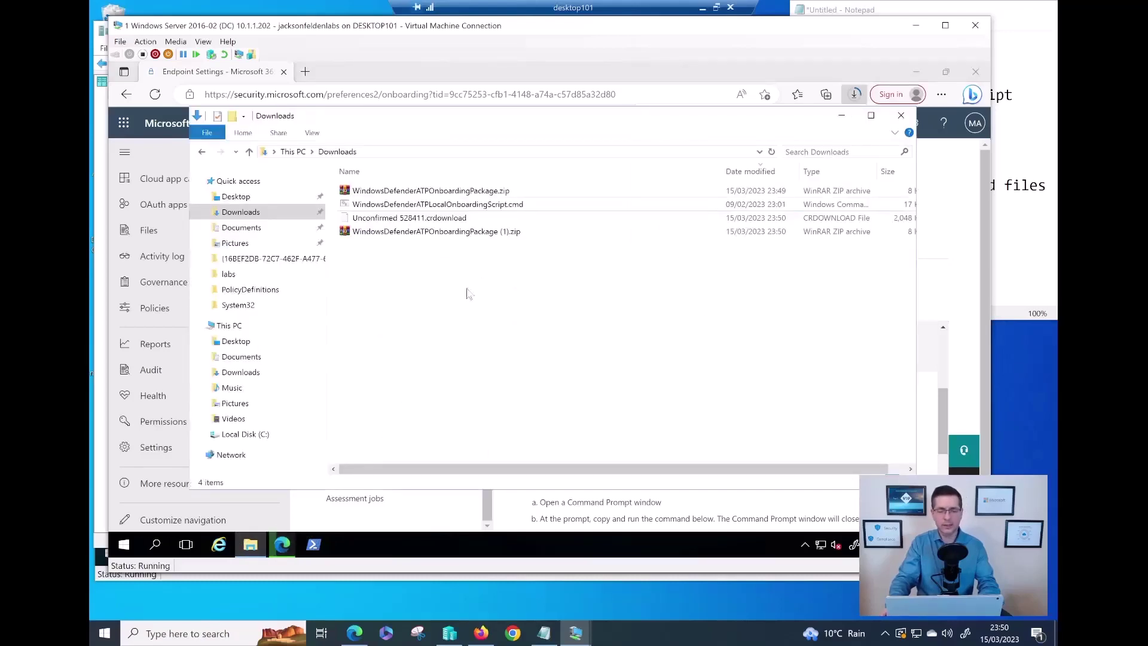
left_click(501, 195)
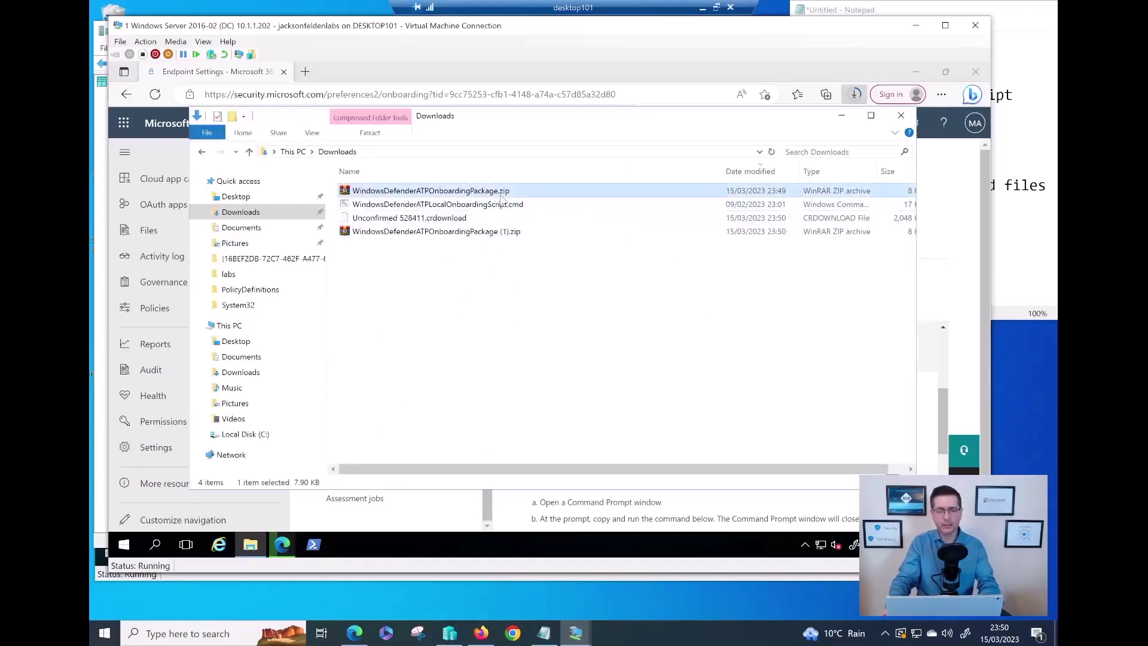
left_click(505, 233)
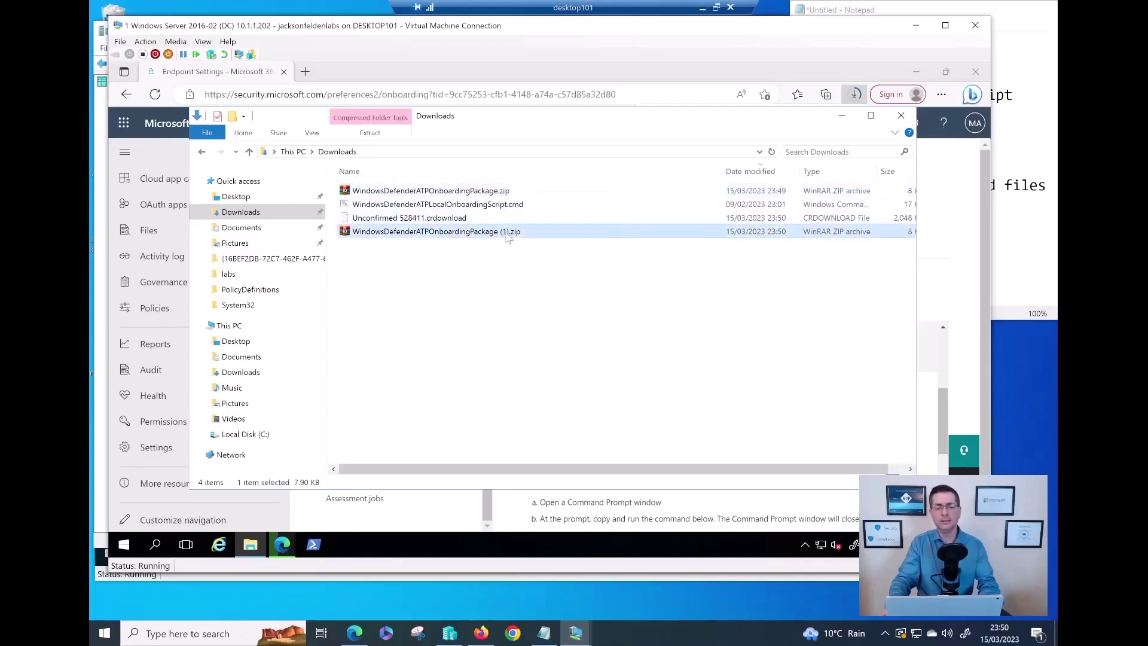
right_click(507, 235)
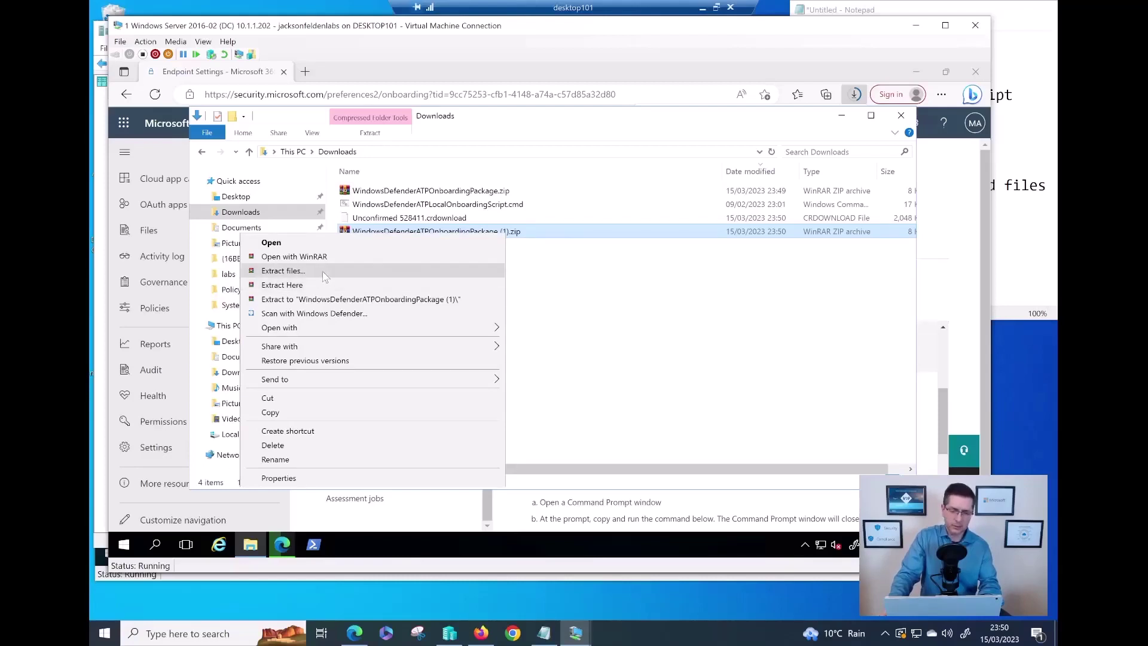
left_click(499, 219)
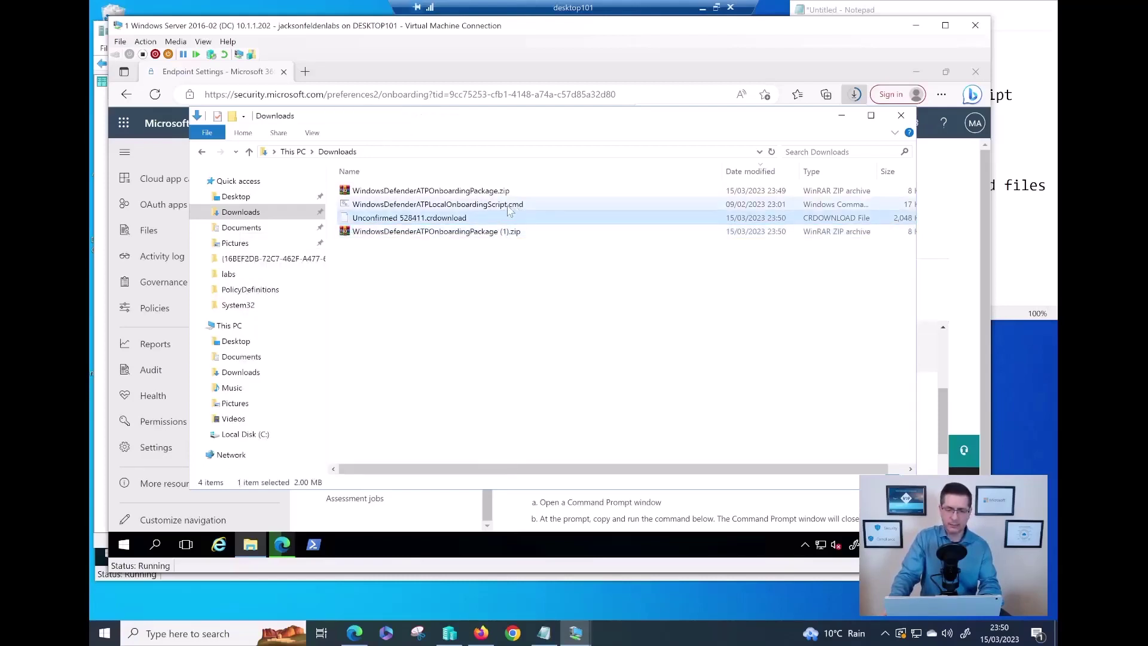
left_click(510, 205)
left_click(508, 205)
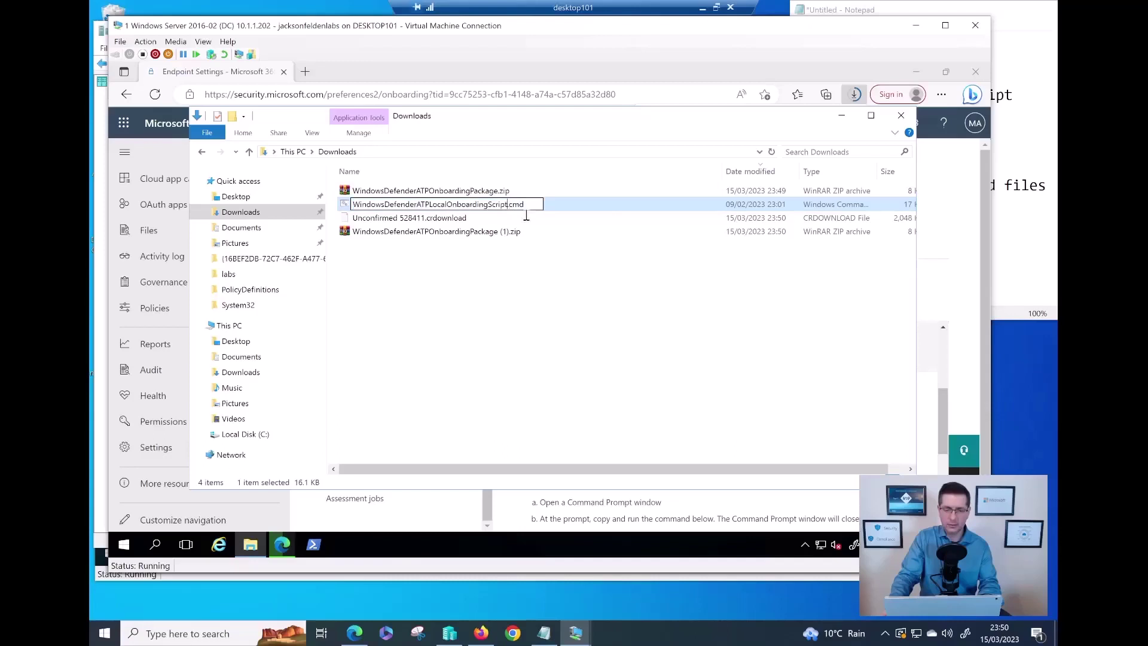
type("-")
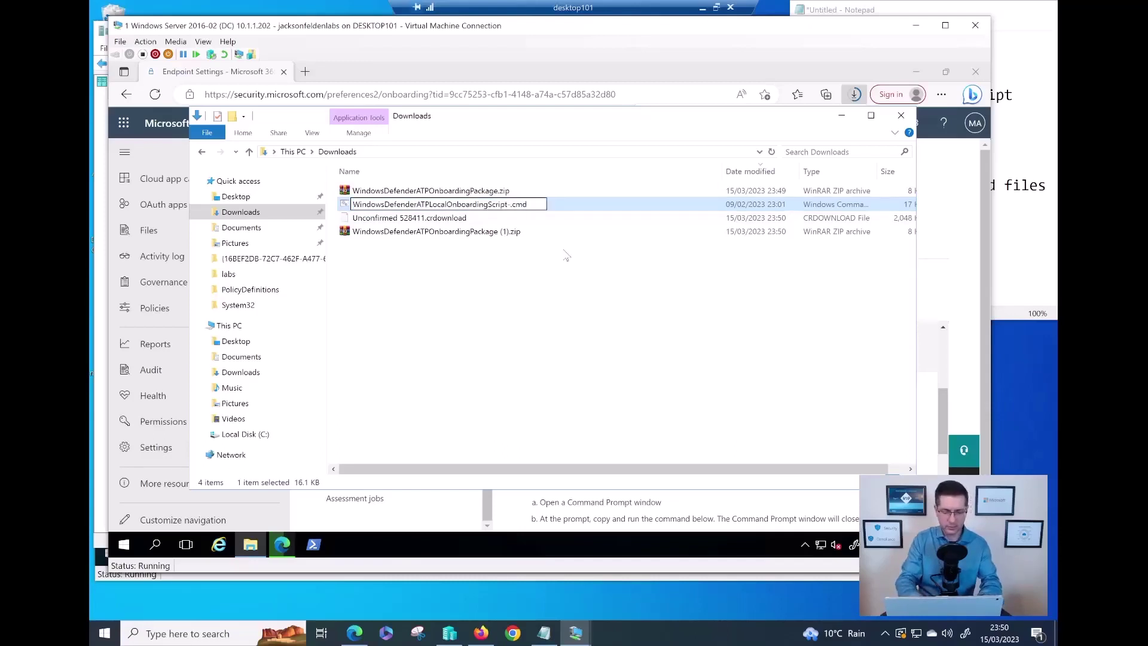
type("10")
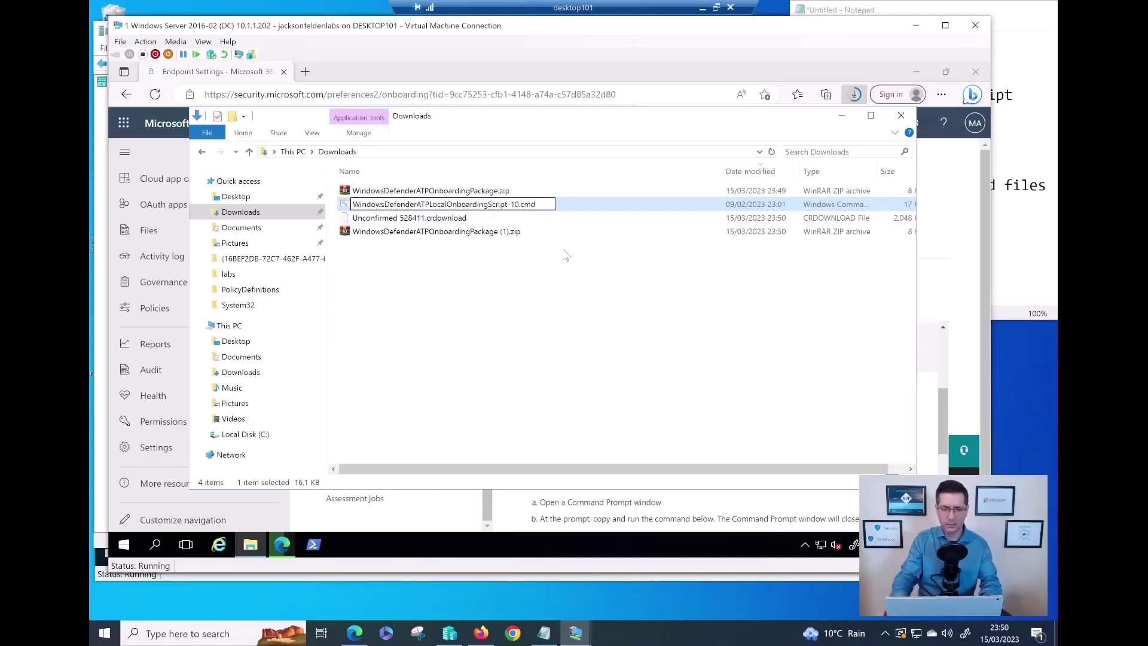
Extract WindowsDefenderATPOnboardingPackage (1).zip directly into the Downloads folder
left_click(499, 236)
right_click(500, 236)
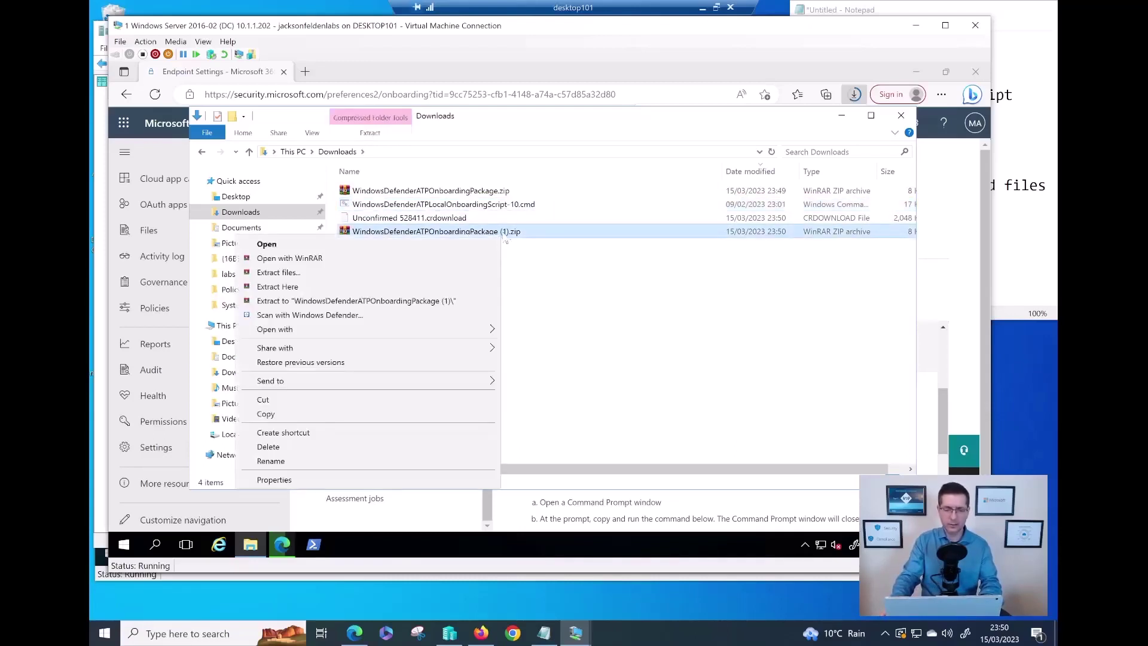
left_click(410, 287)
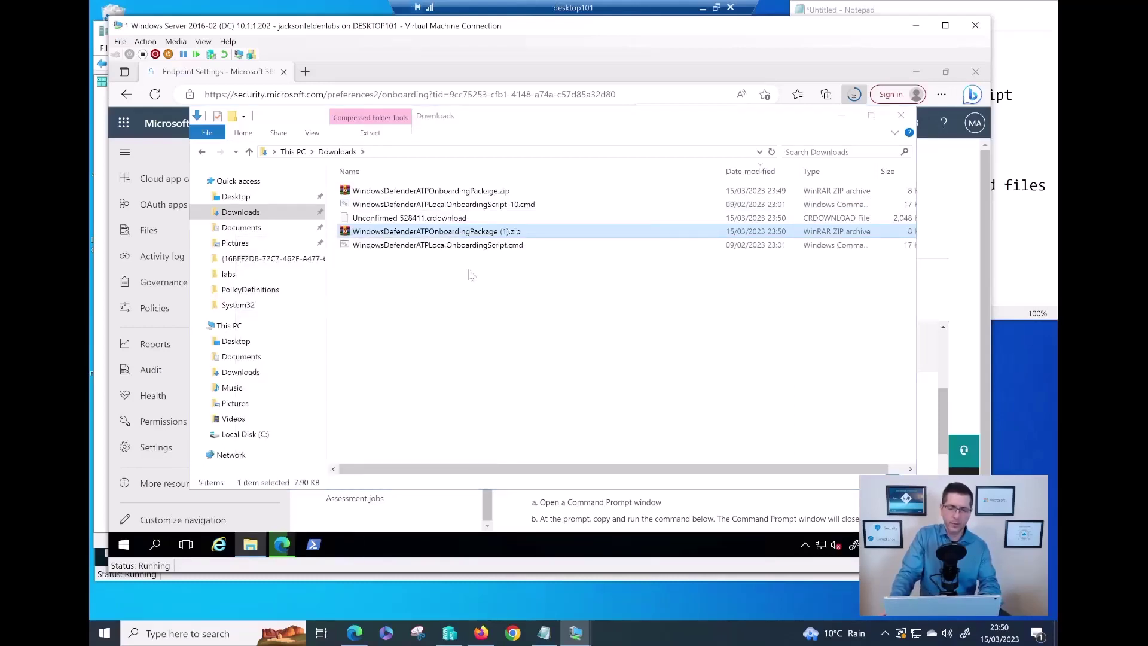
Rename the newly extracted server onboarding script to WindowsDefenderATPLocalOnboardingScript12-16.cmd
left_click(513, 250)
left_click(509, 245)
key("Right")
type("12-16")
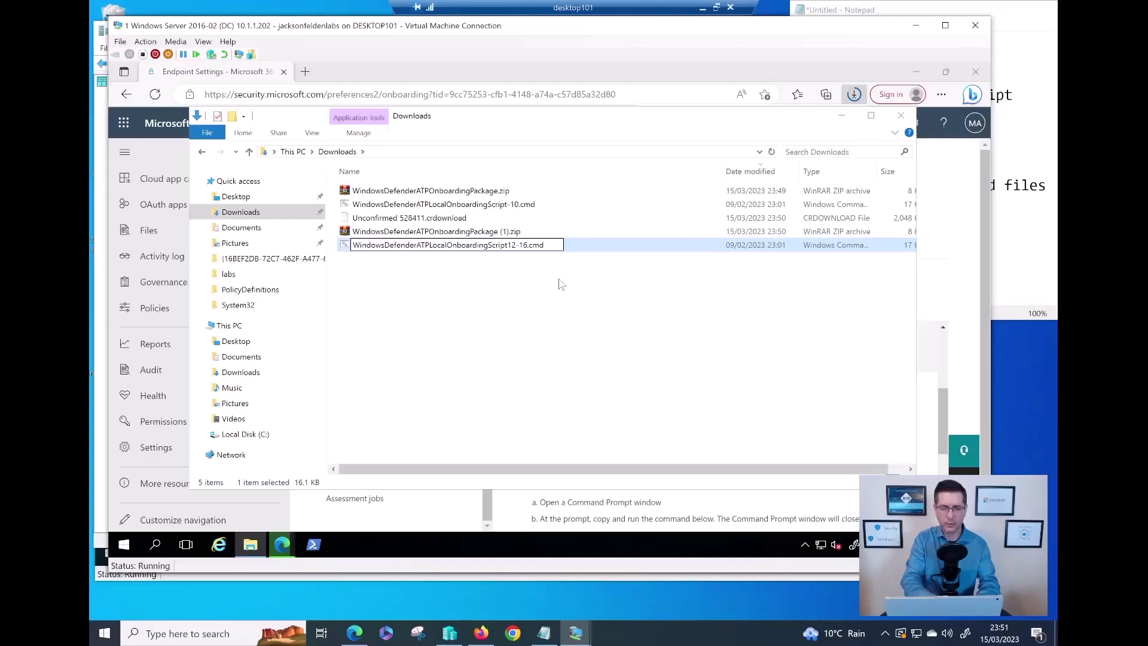
left_click(448, 360)
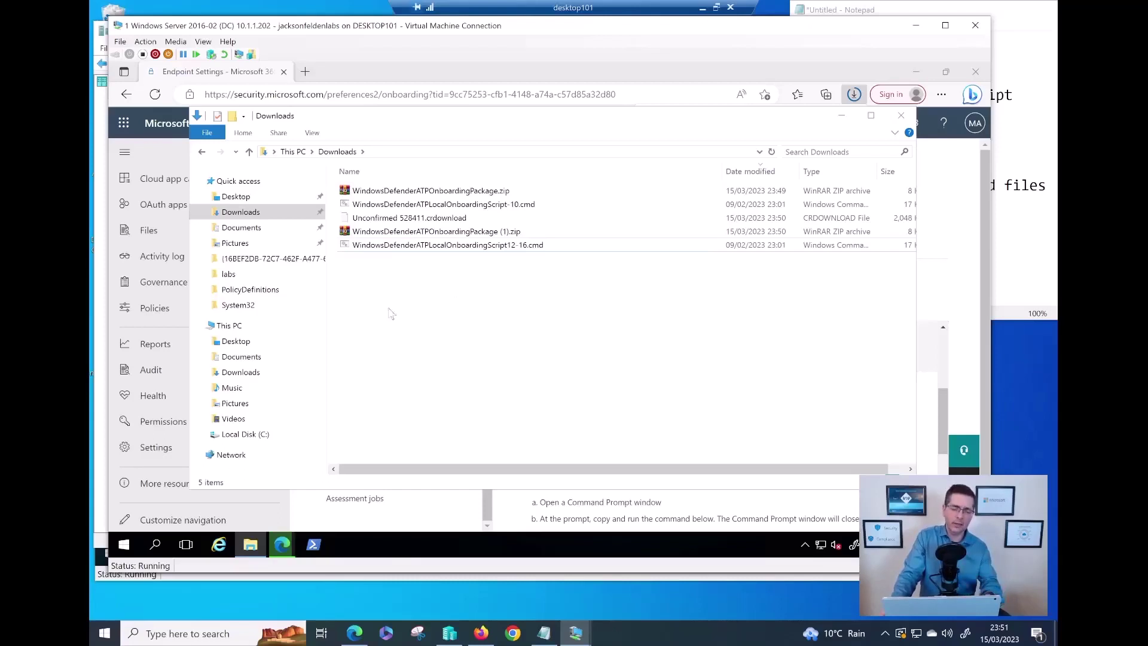
Open the MDEonboarding folder on Local Disk (C:) and review the prepared onboarding folders and installer
left_click(264, 435)
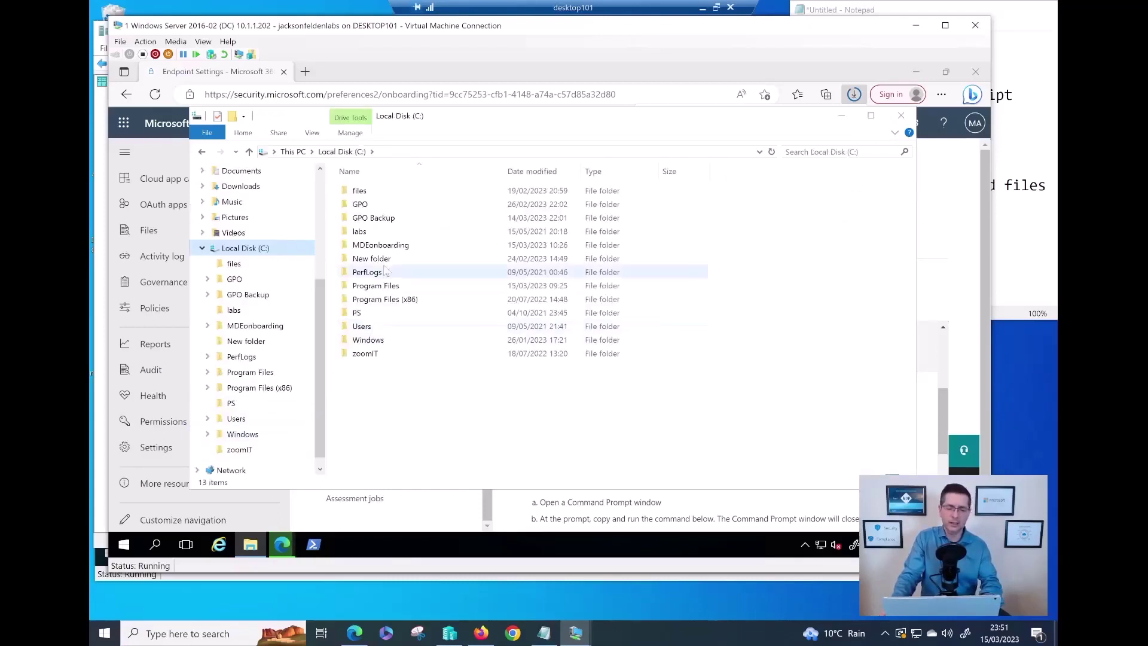
double_click(385, 246)
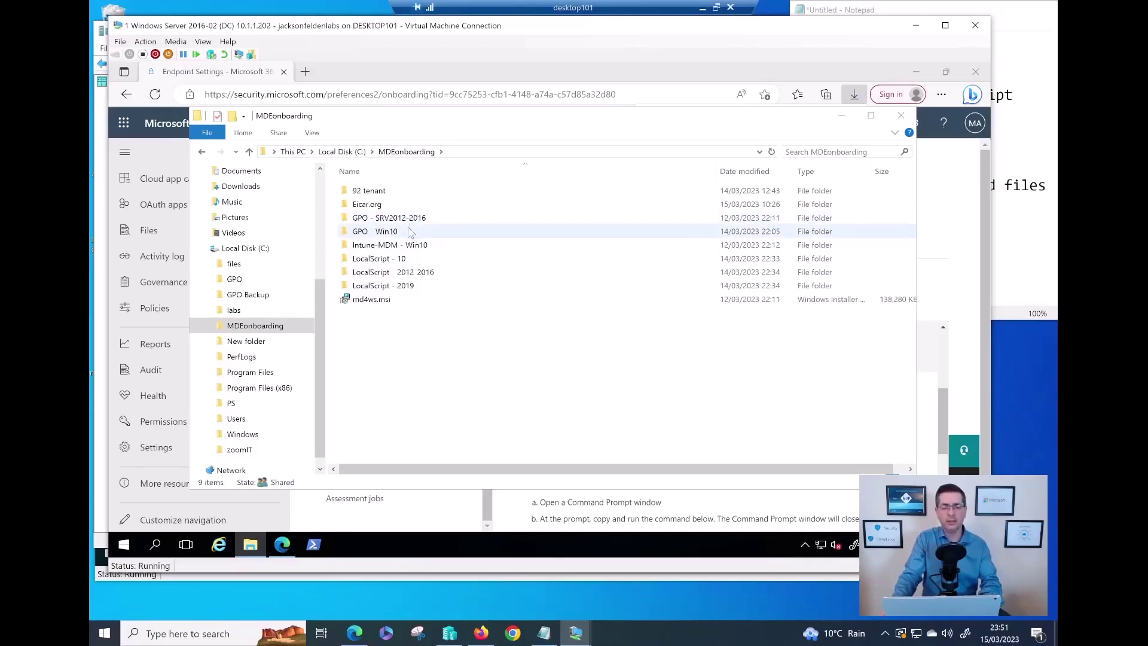
mouse_move(410, 232)
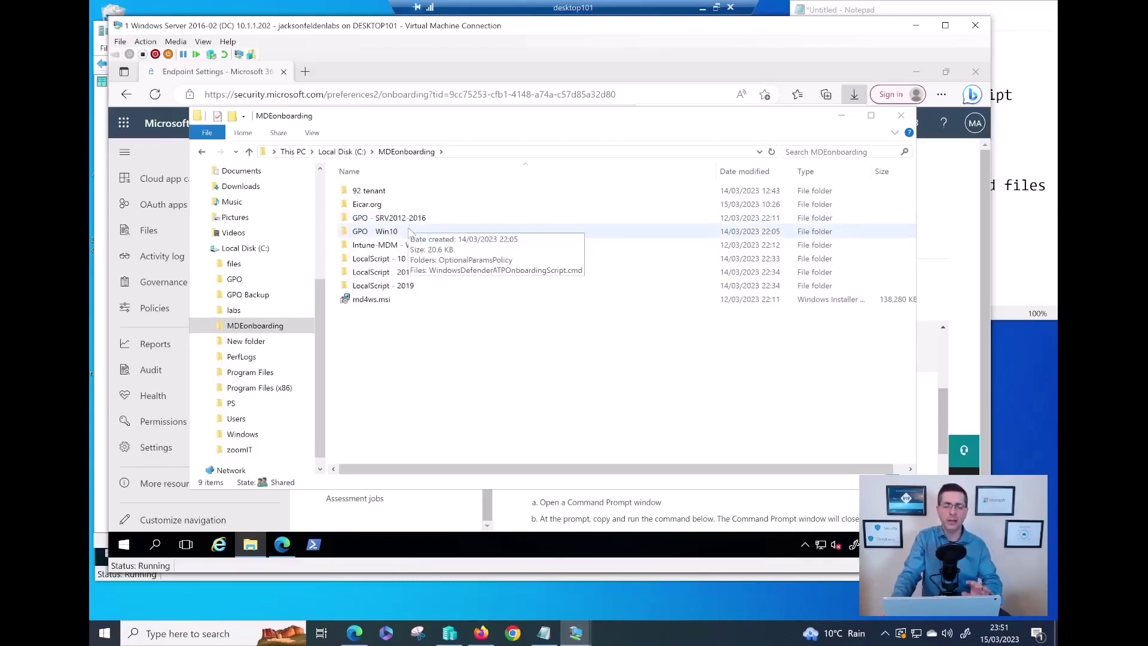
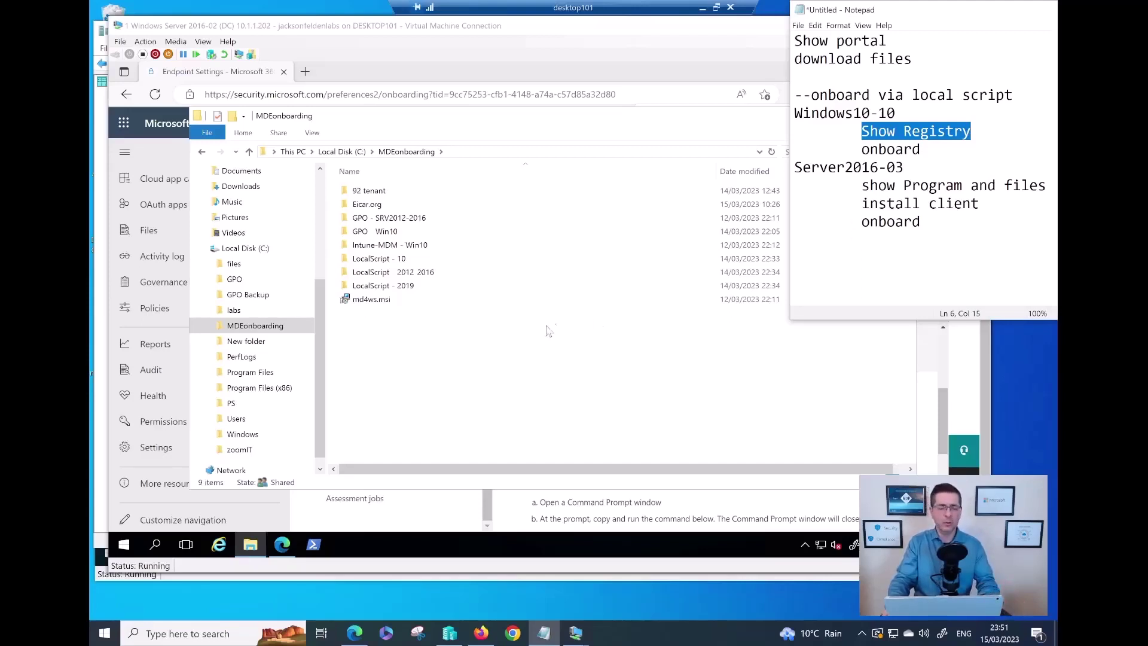
Switch to the Windows 10-10 virtual machine and open Registry Editor there
left_click_drag(803, 113, 857, 113)
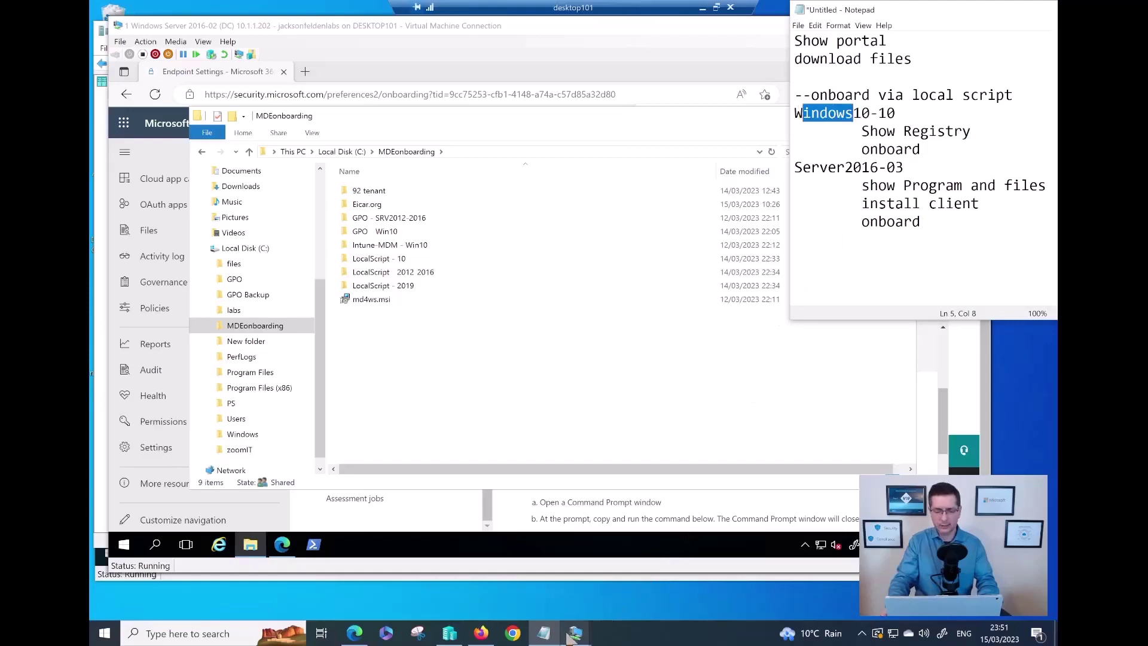
mouse_move(574, 636)
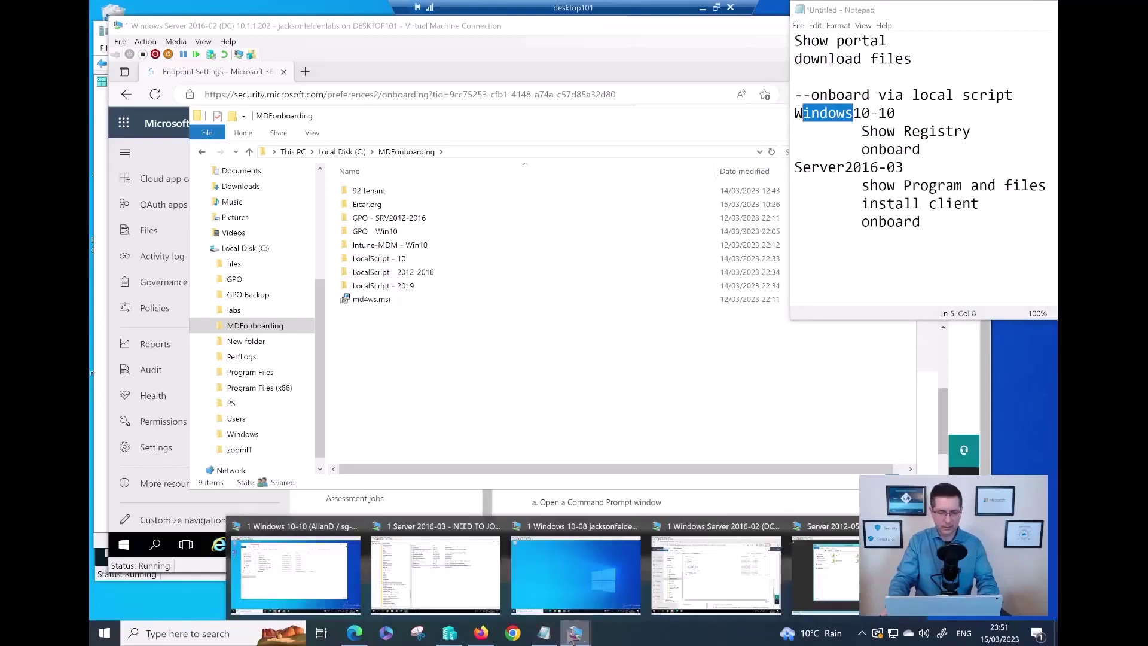
left_click(340, 559)
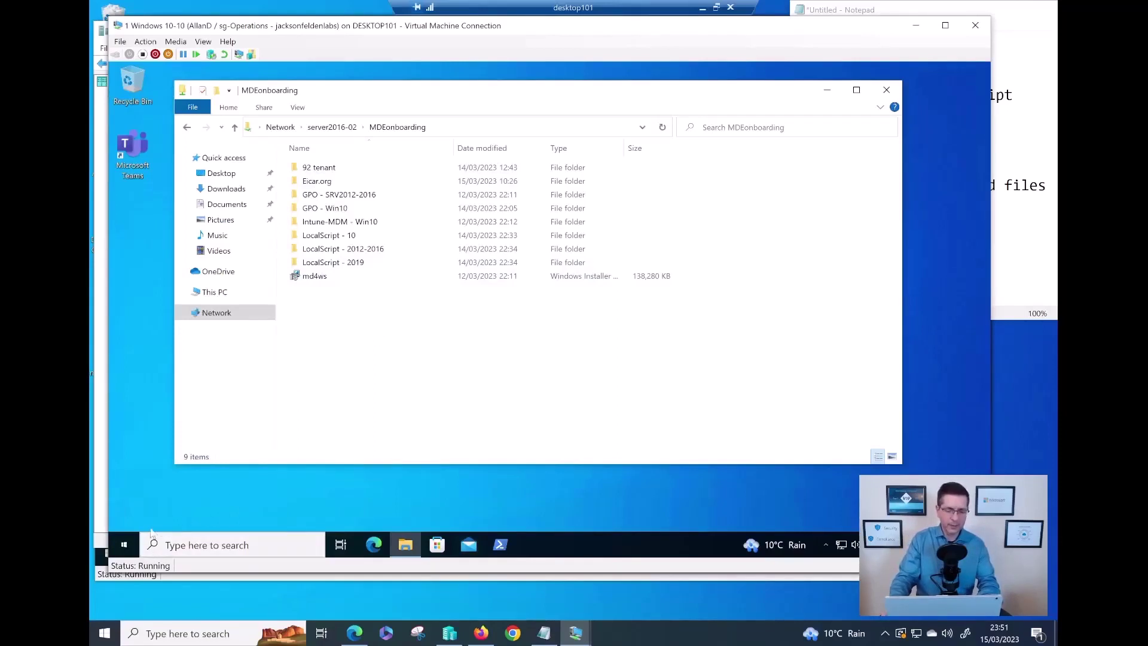
left_click(123, 547)
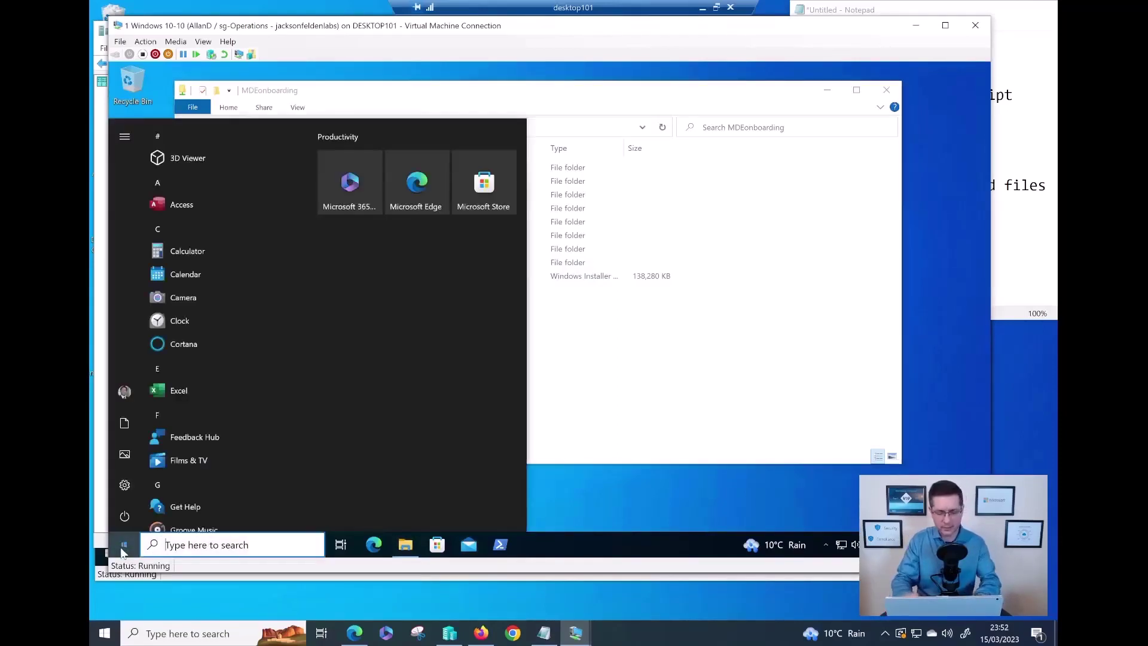
type("regedit")
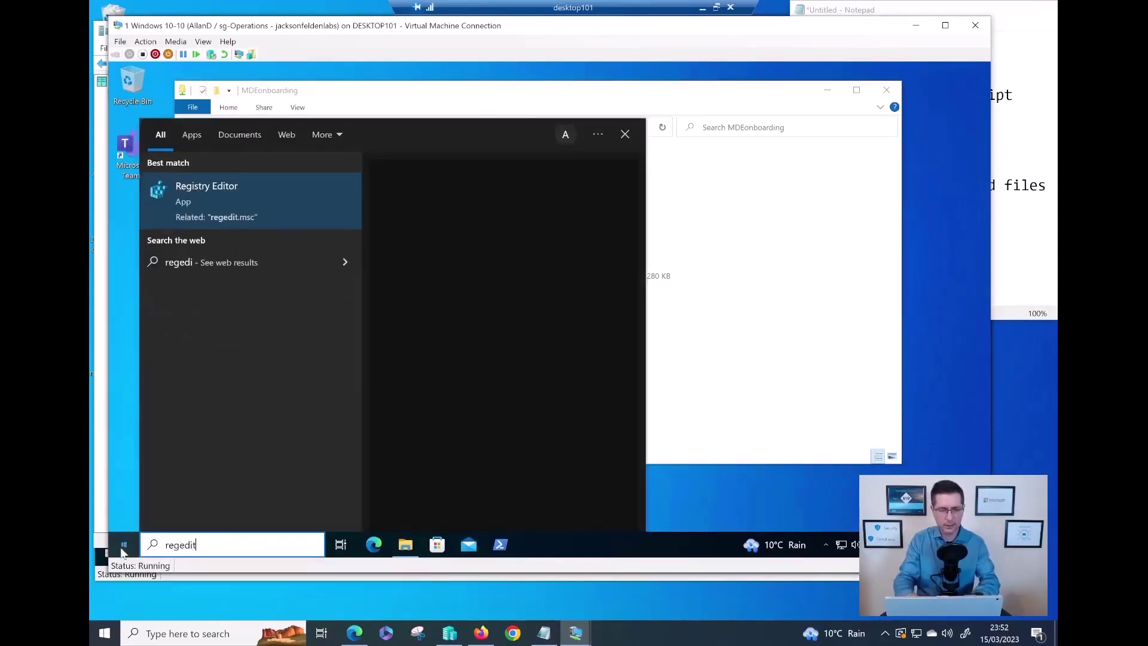
left_click(227, 202)
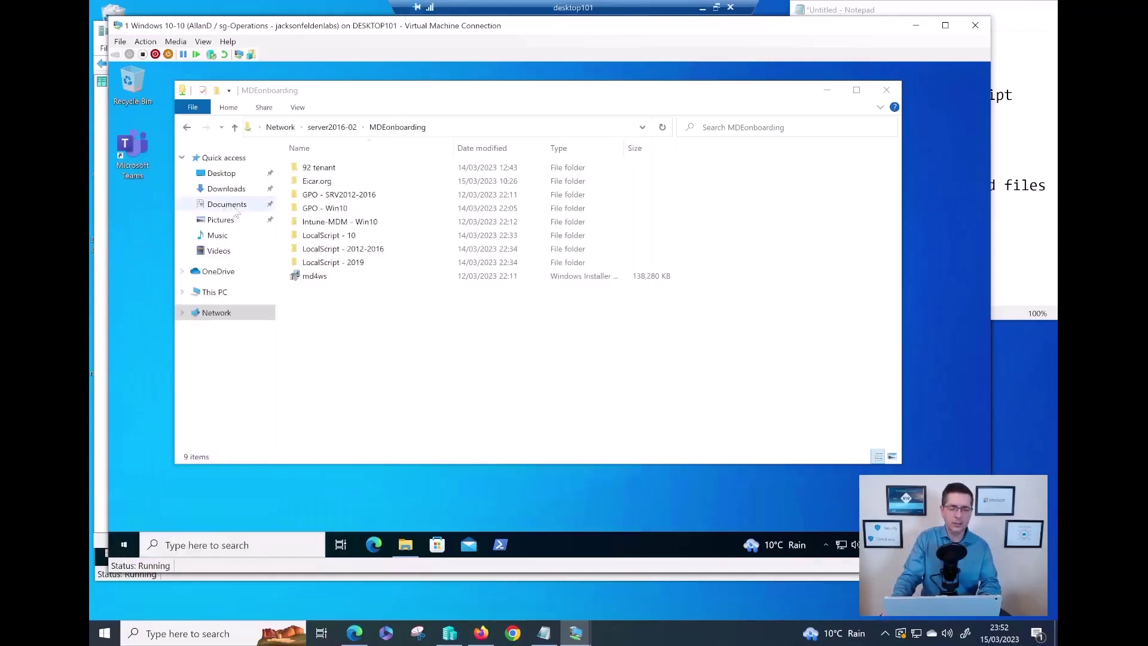
left_click(500, 386)
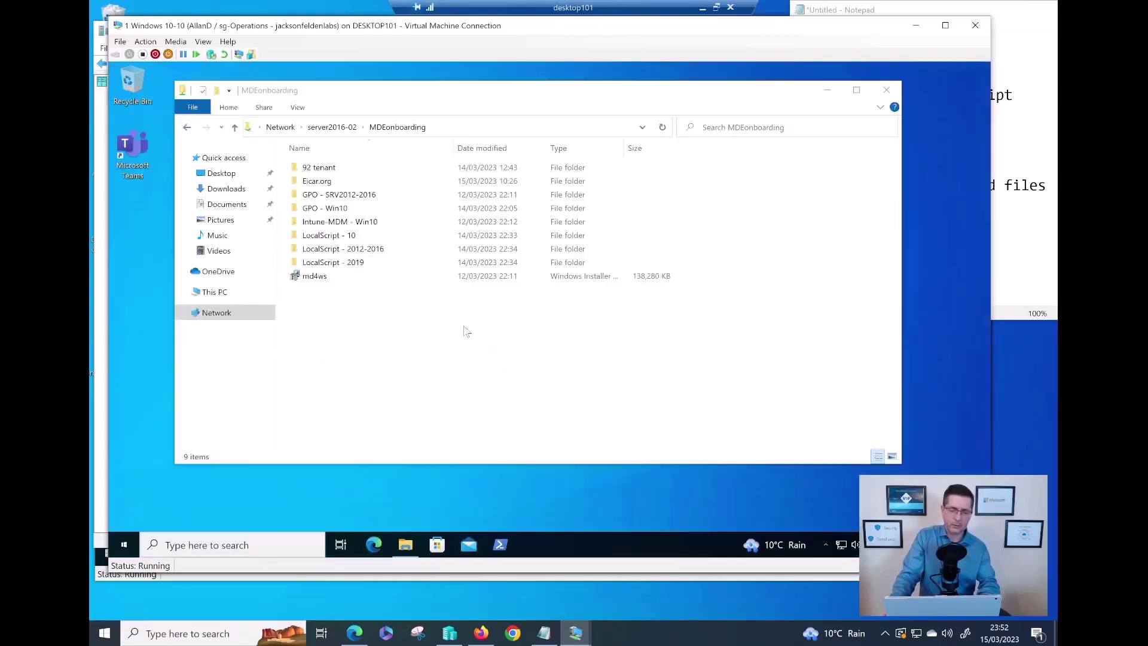
left_click_drag(330, 487, 332, 179)
scroll(203, 180, "up", 1)
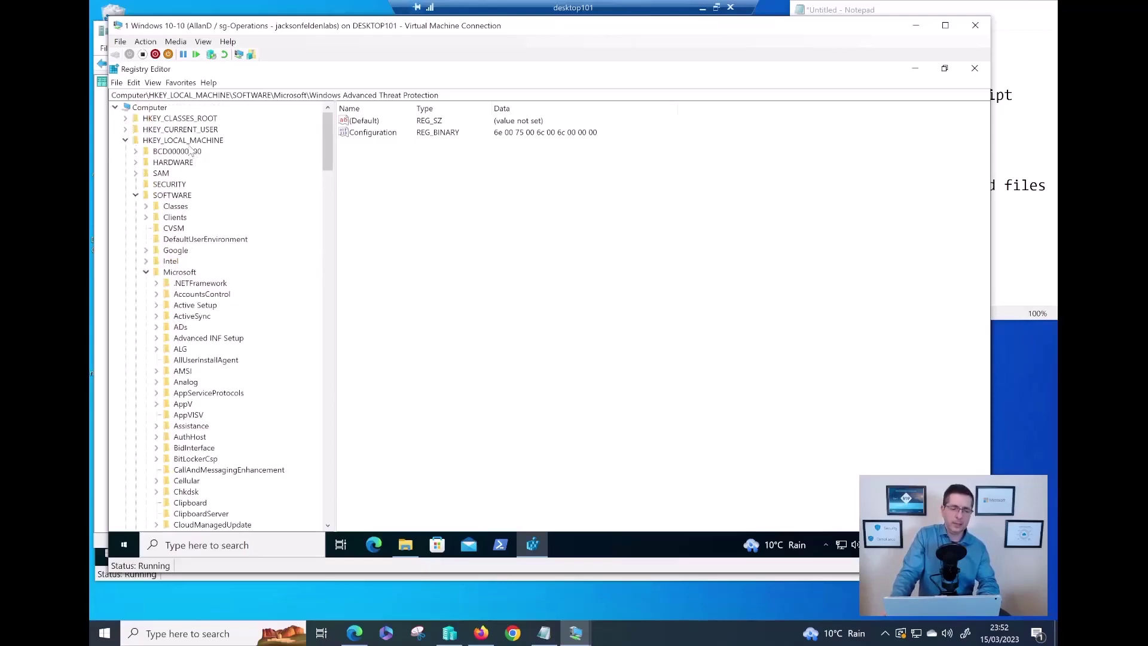
Examine the Configuration value in the registry key HKEY_LOCAL_MACHINE\SOFTWARE\Microsoft\Windows Advanced Threat Protection
left_click(170, 198)
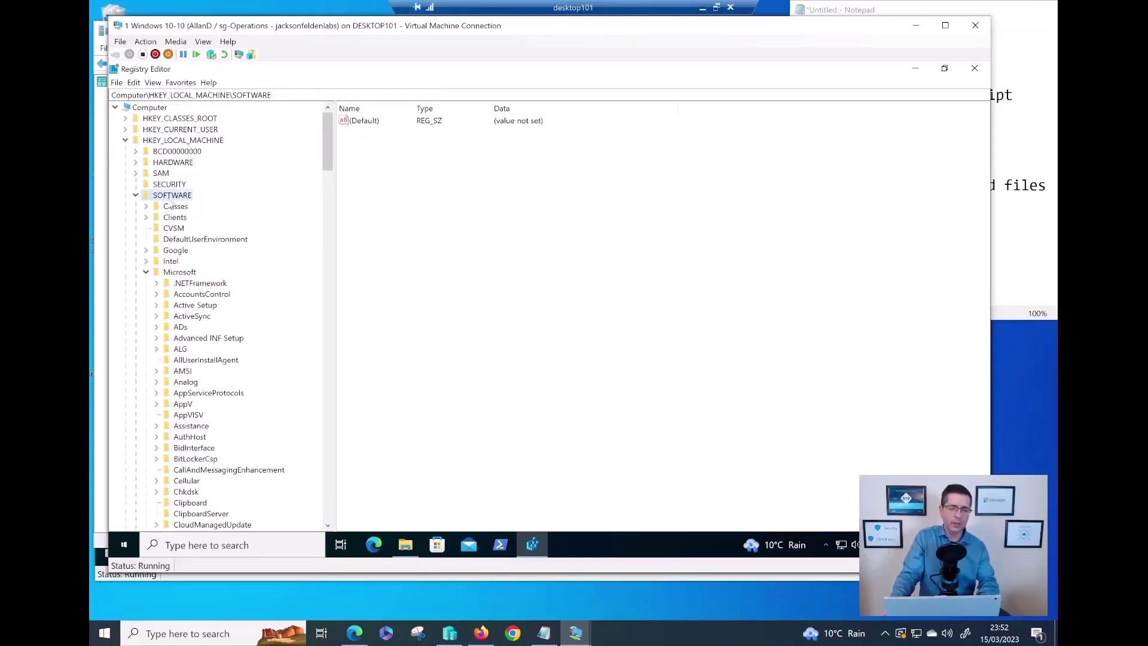
left_click(179, 272)
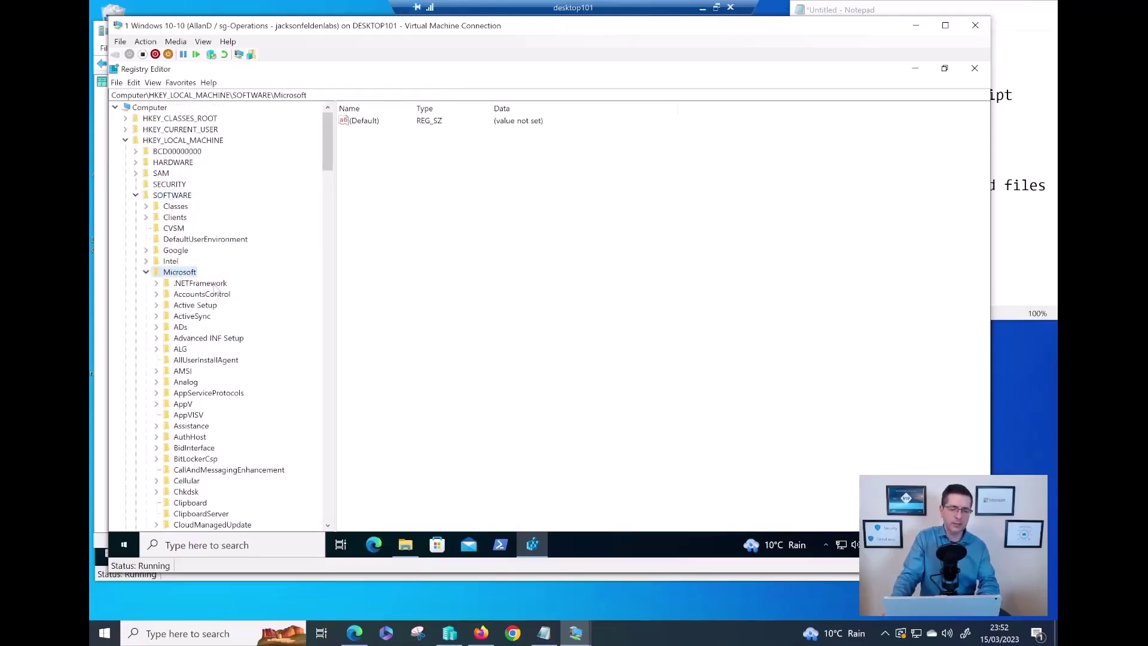
scroll(216, 291, "down", 3)
scroll(224, 308, "down", 20)
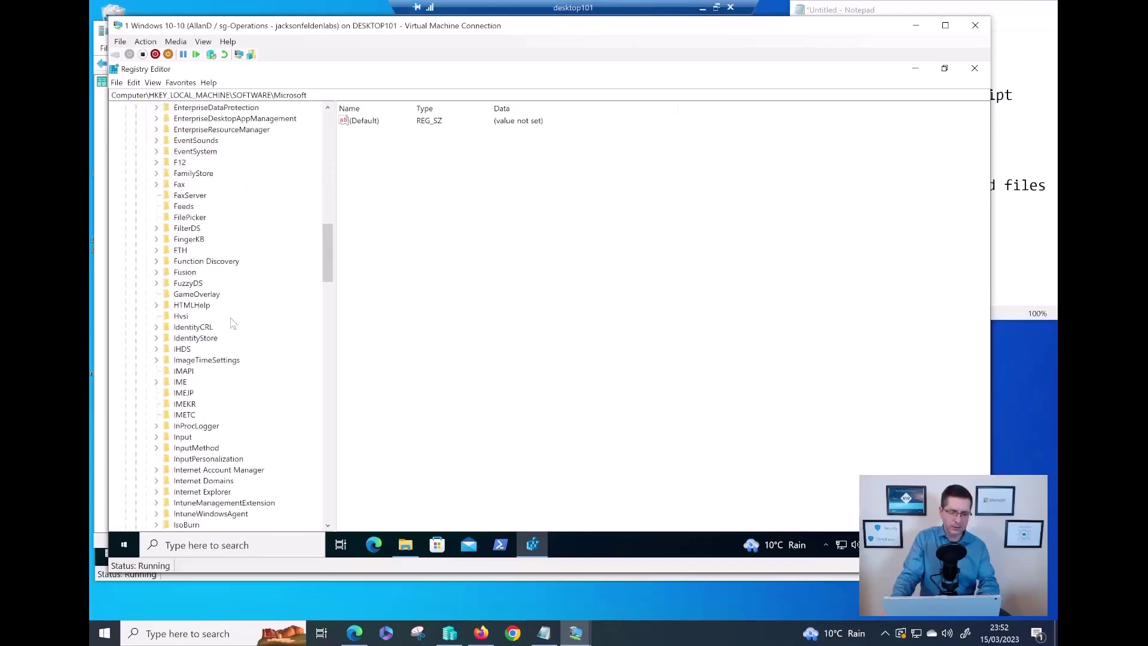
scroll(232, 326, "down", 20)
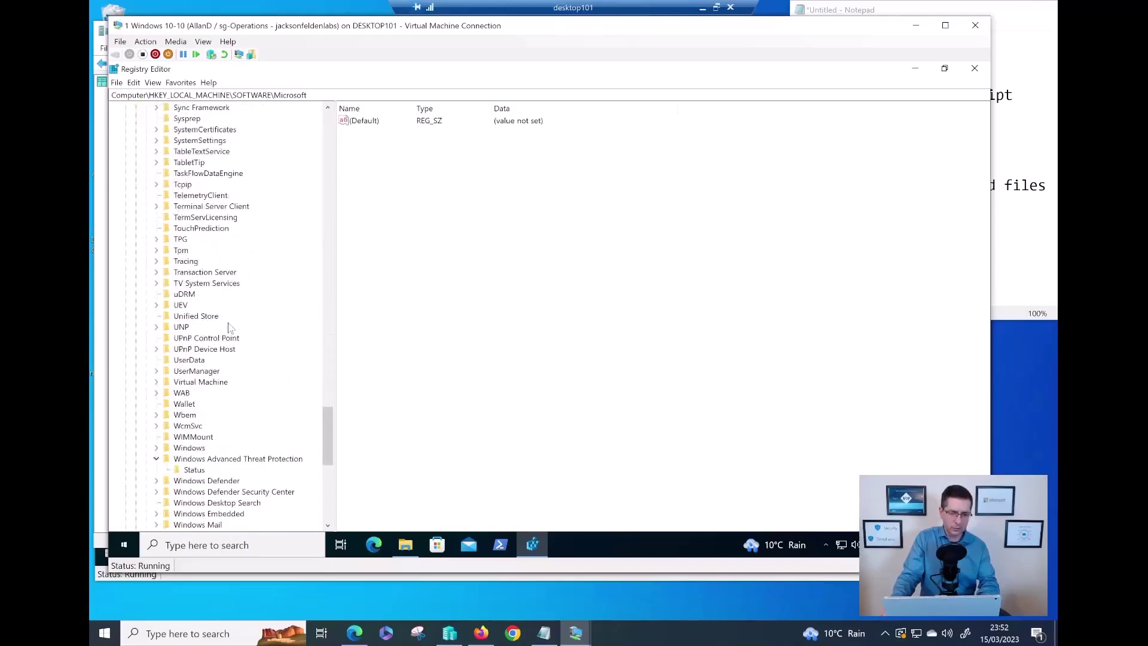
left_click(230, 261)
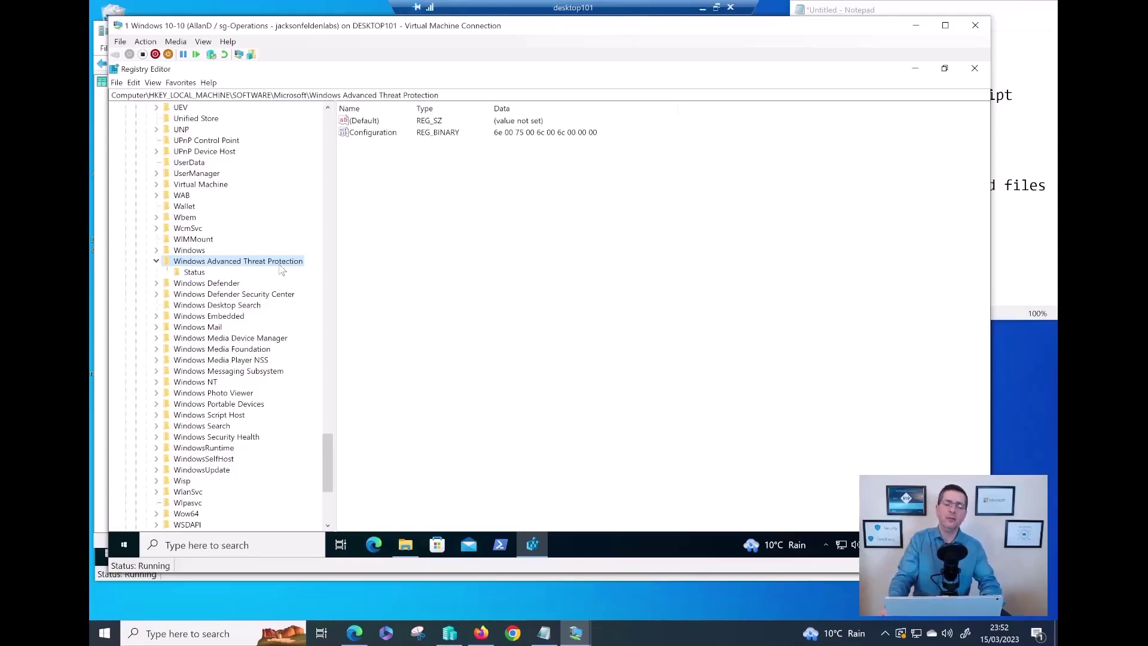
left_click(391, 134)
left_click(390, 172)
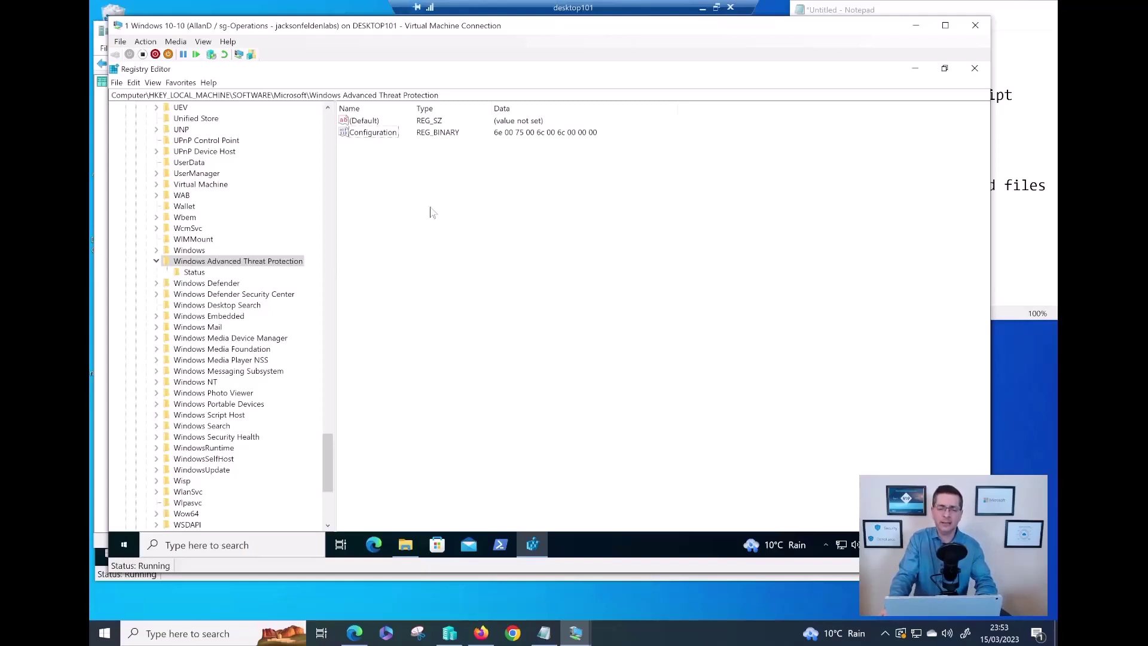
Minimize Registry Editor and check the client's Windows version with winver
left_click(914, 68)
left_click(463, 127)
left_click(468, 123)
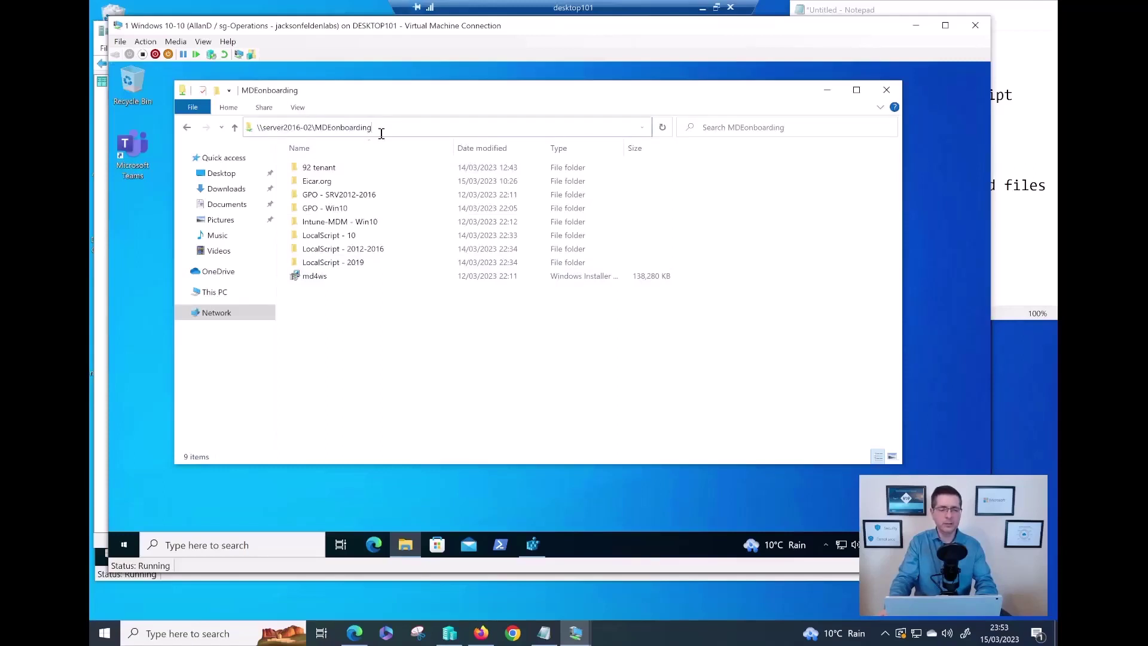
left_click(123, 546)
type("winver")
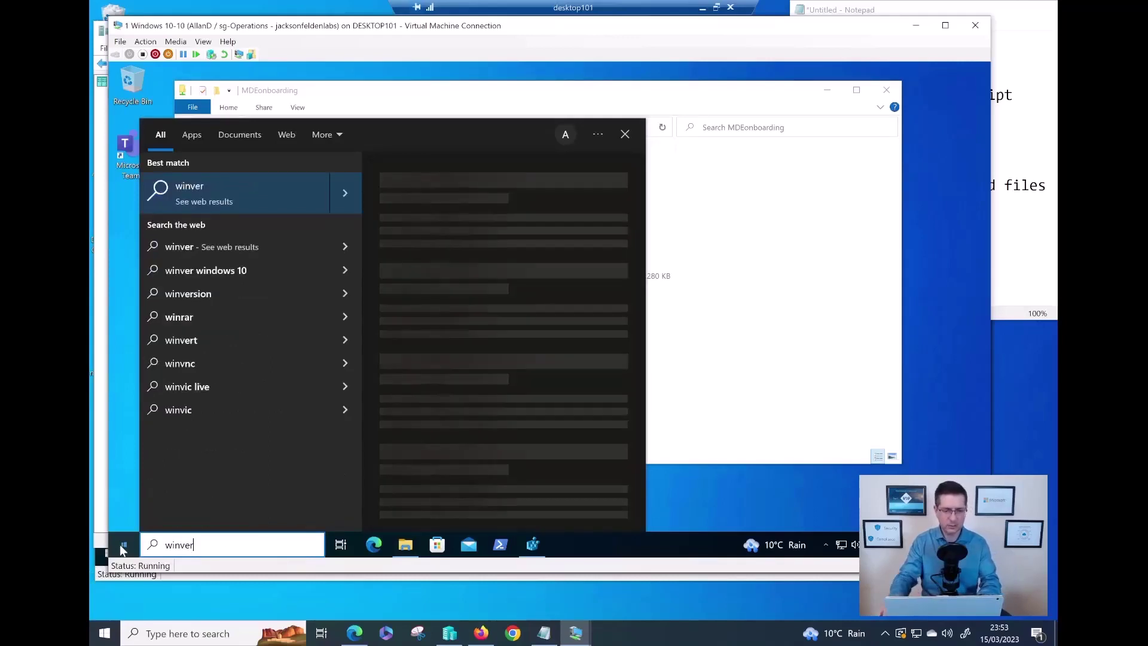
key("Return")
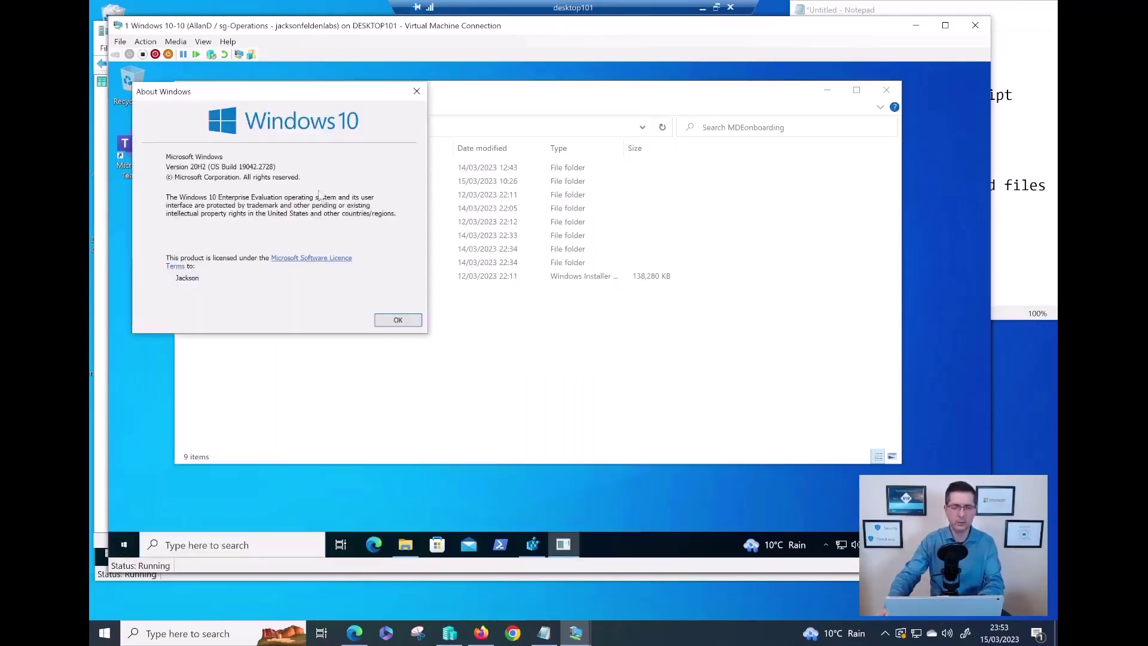
left_click(416, 92)
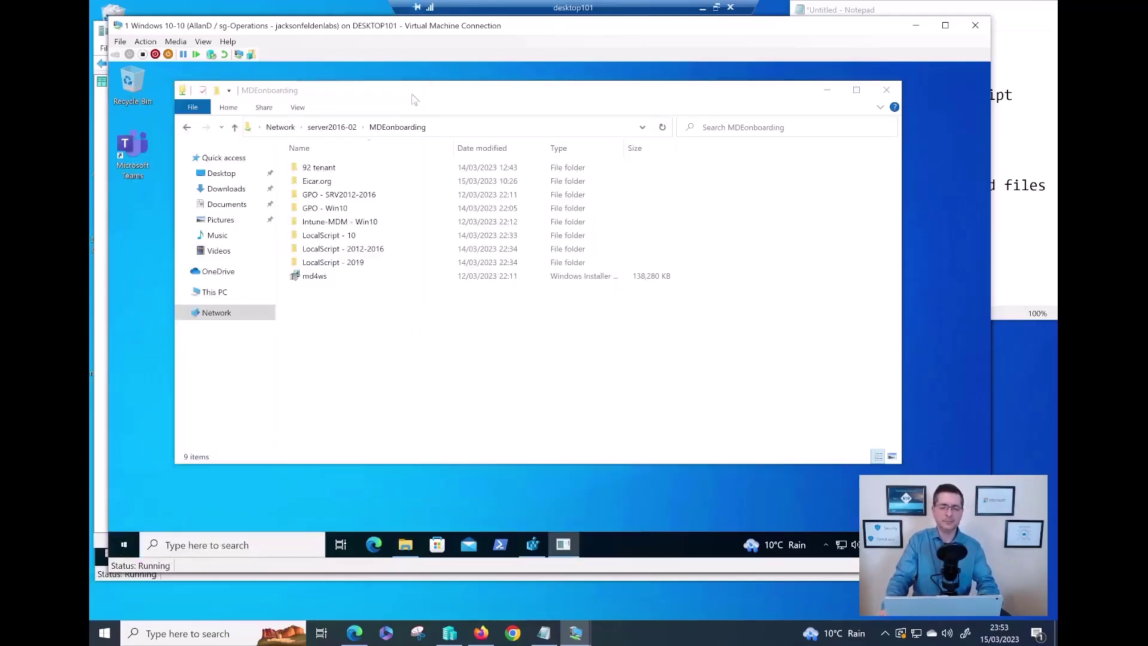
Show the network path of the MDEonboarding share on server2016-02 and open its LocalScript - 10 folder
left_click(457, 125)
left_click(457, 124)
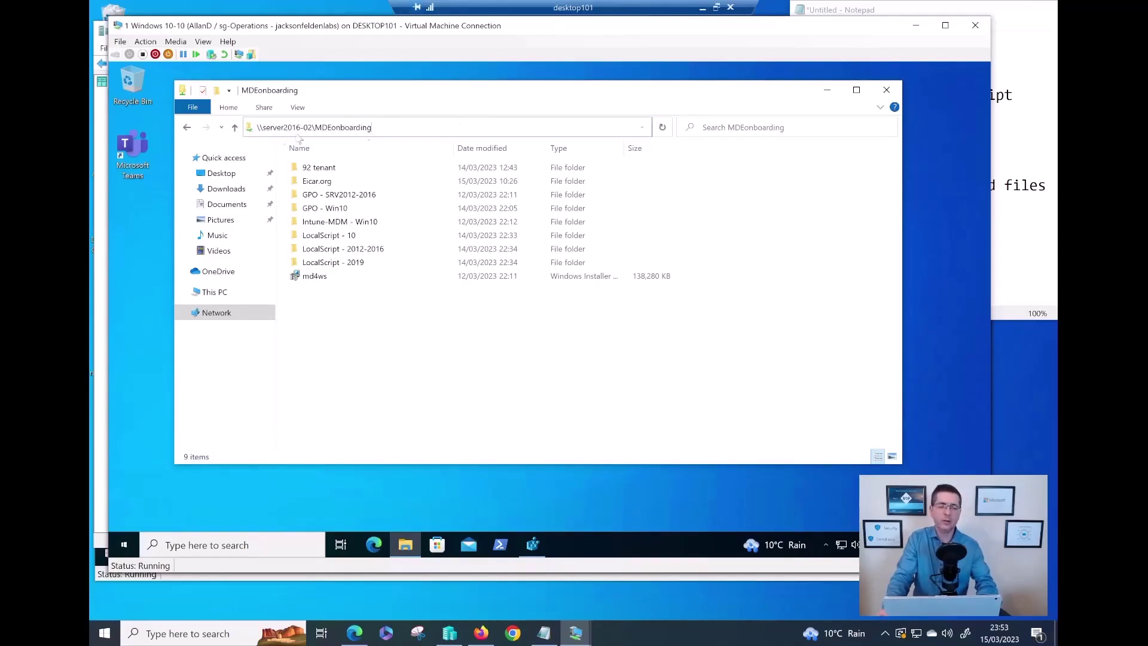
left_click_drag(264, 128, 310, 128)
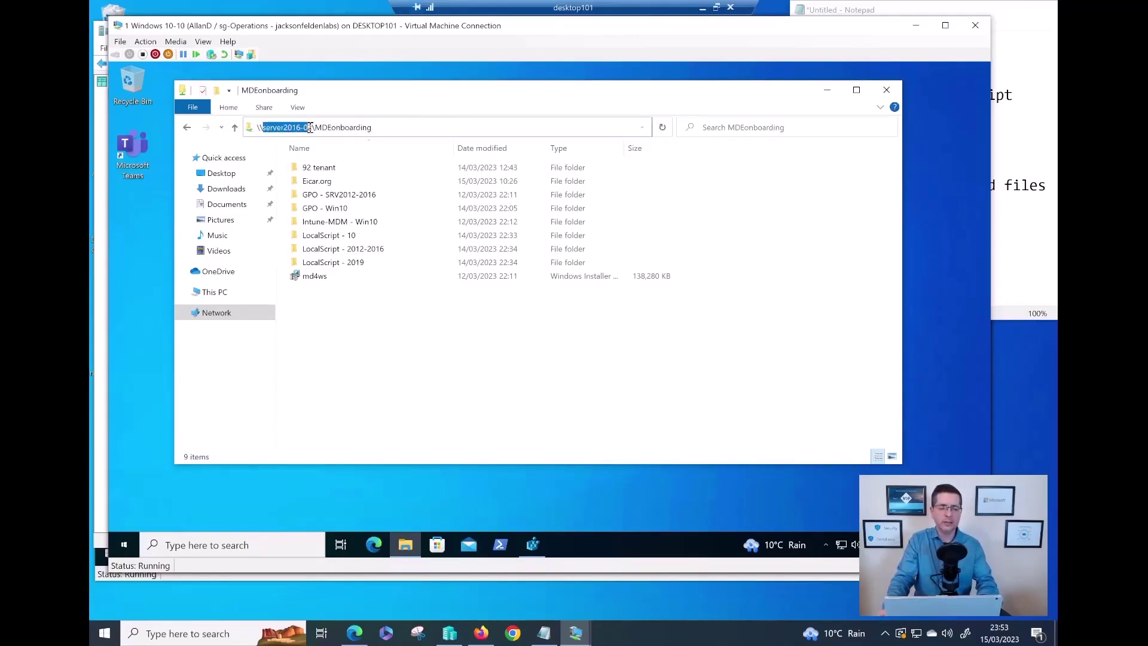
left_click(406, 340)
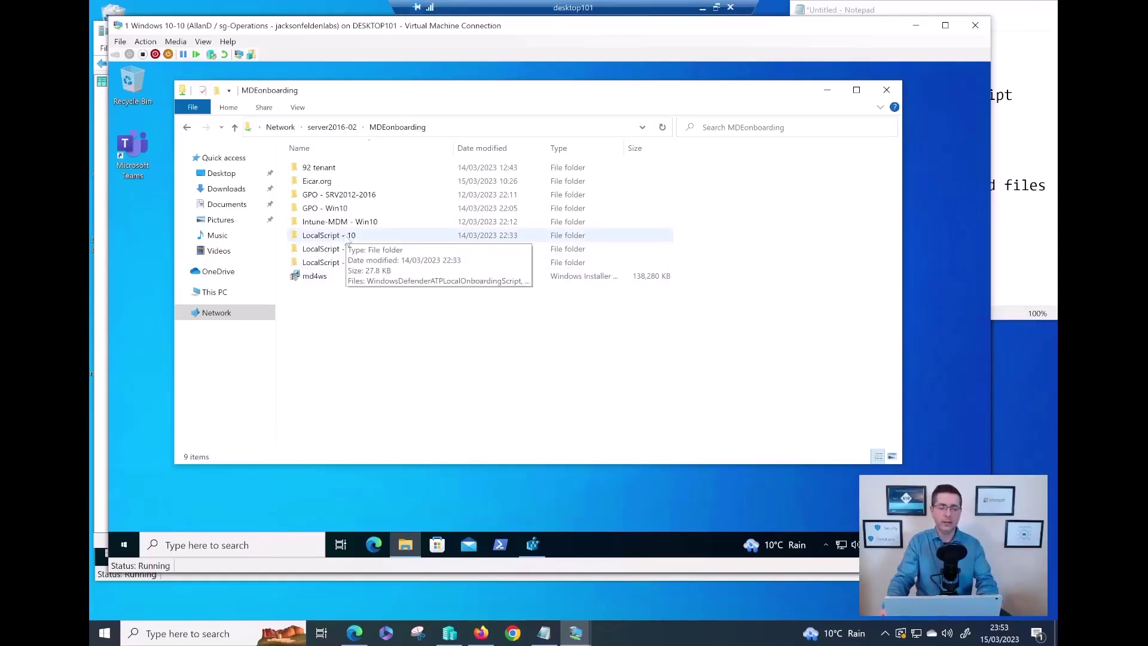
double_click(348, 239)
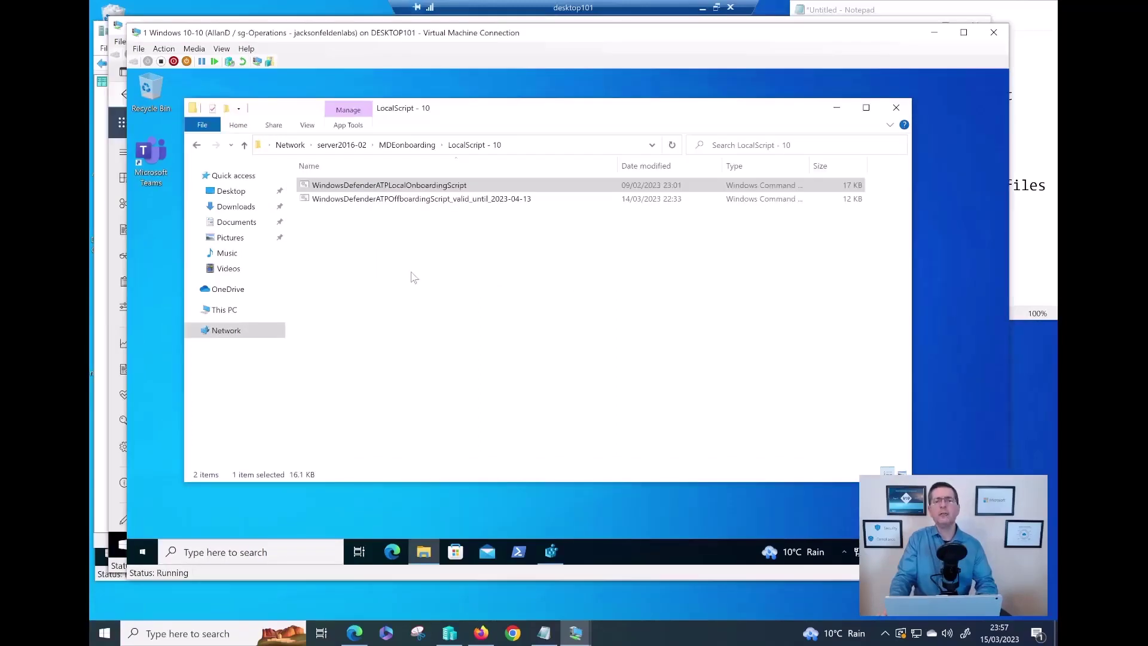
Copy the LocalScript - 10 folder from the MDEonboarding share to the root of the client's Local Disk (C:)
left_click(407, 145)
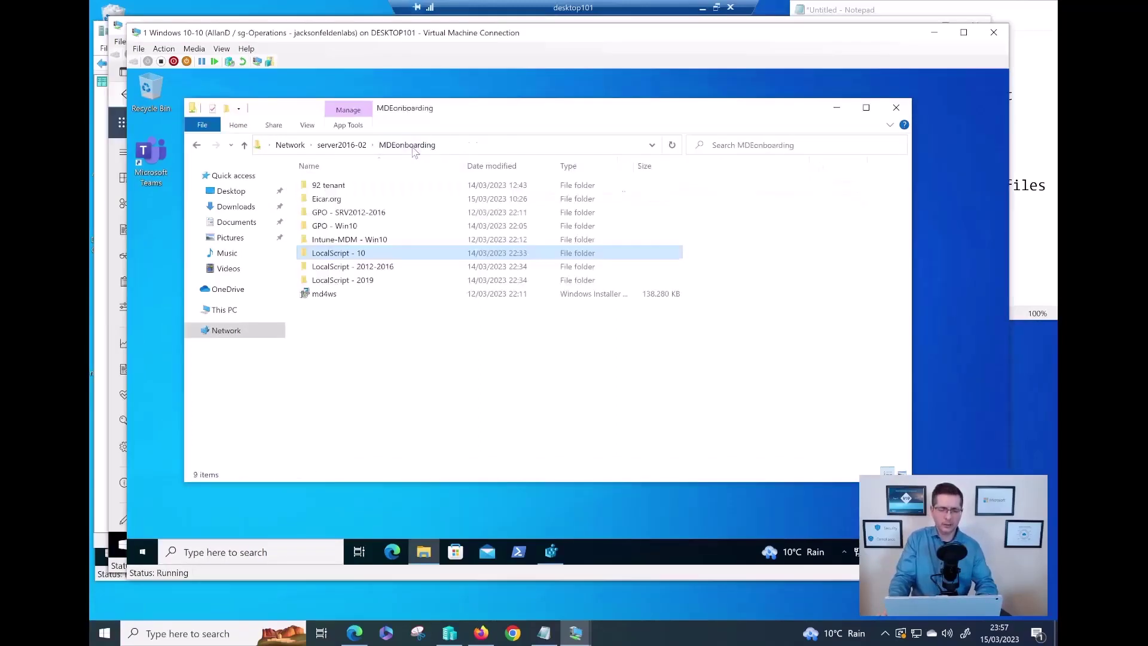
right_click(360, 253)
left_click(390, 418)
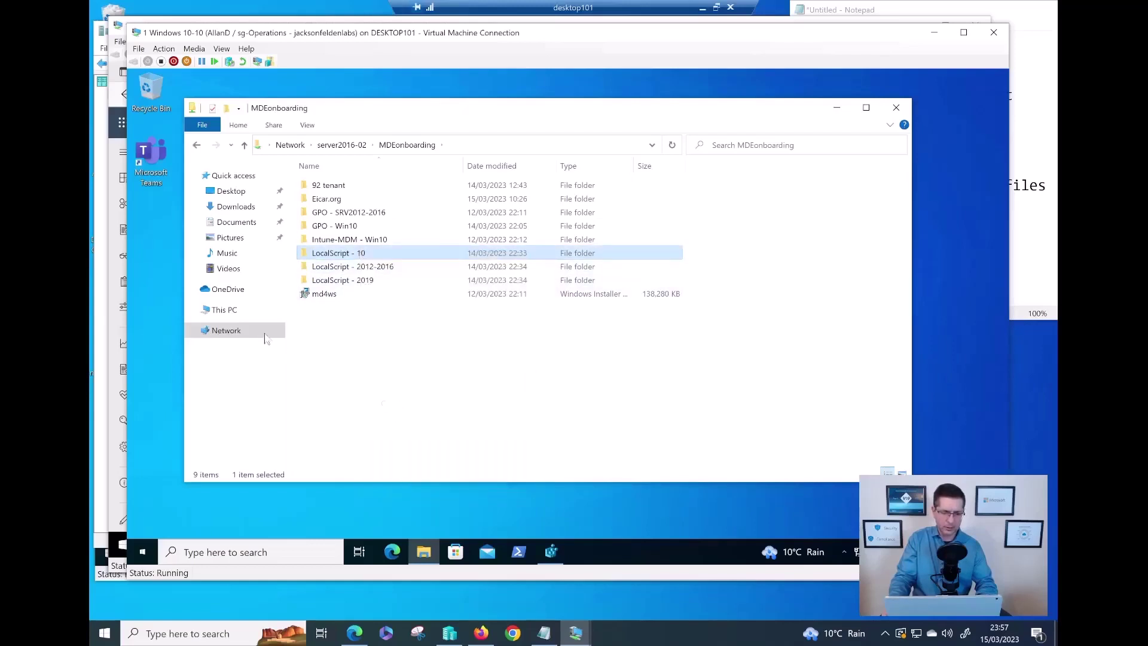
left_click(224, 310)
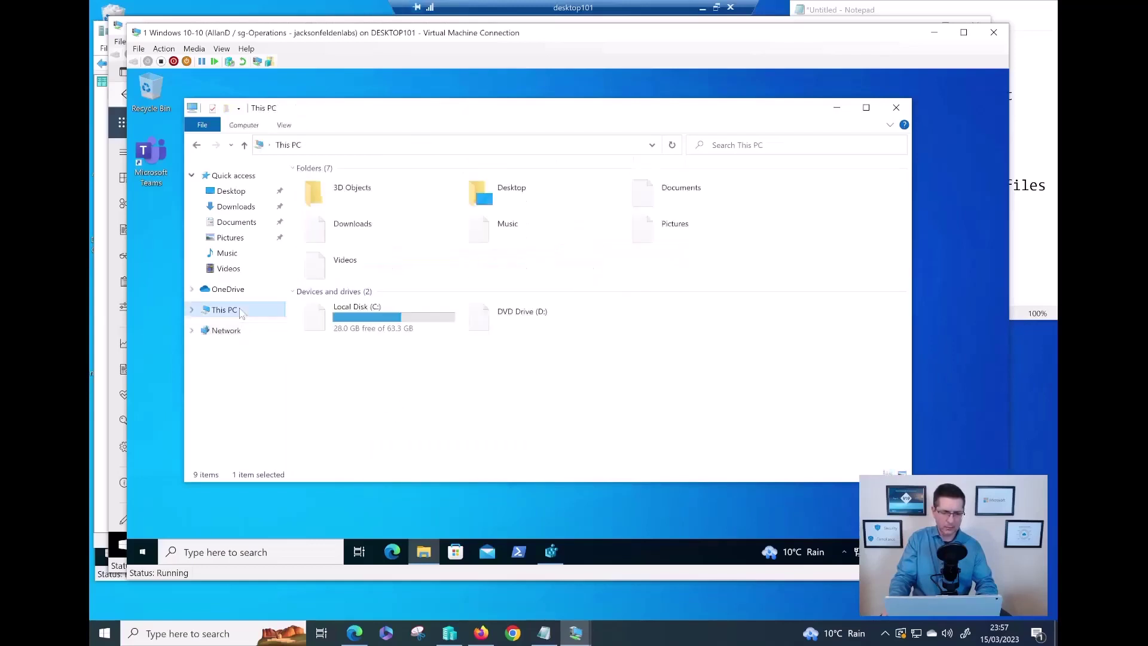
double_click(385, 326)
right_click(361, 323)
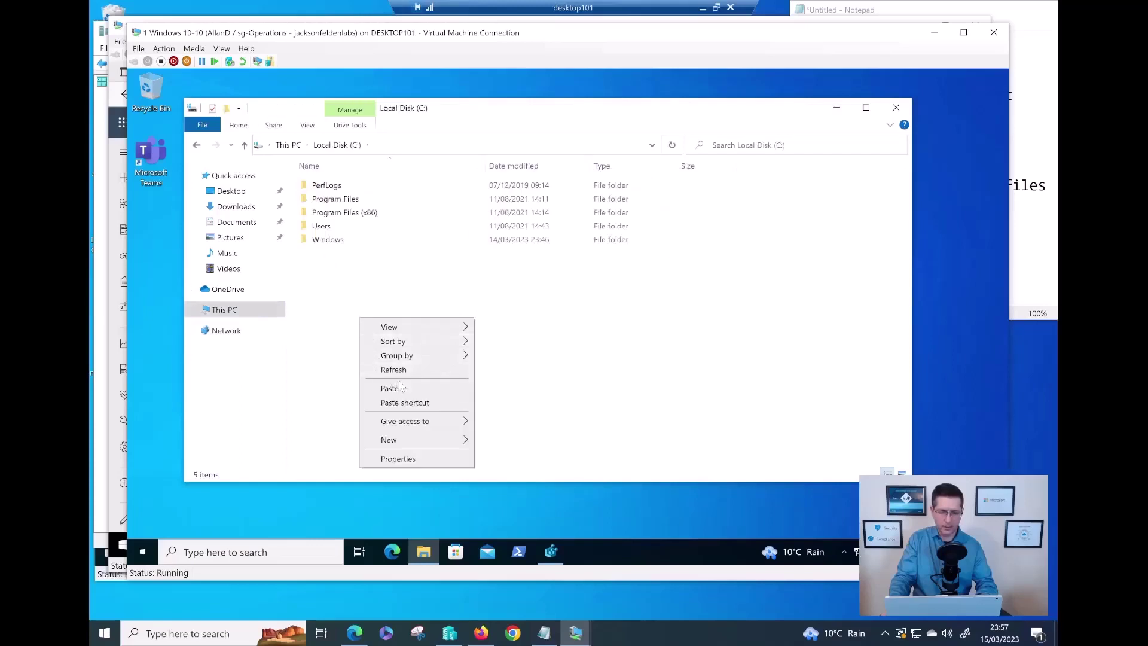
left_click(395, 388)
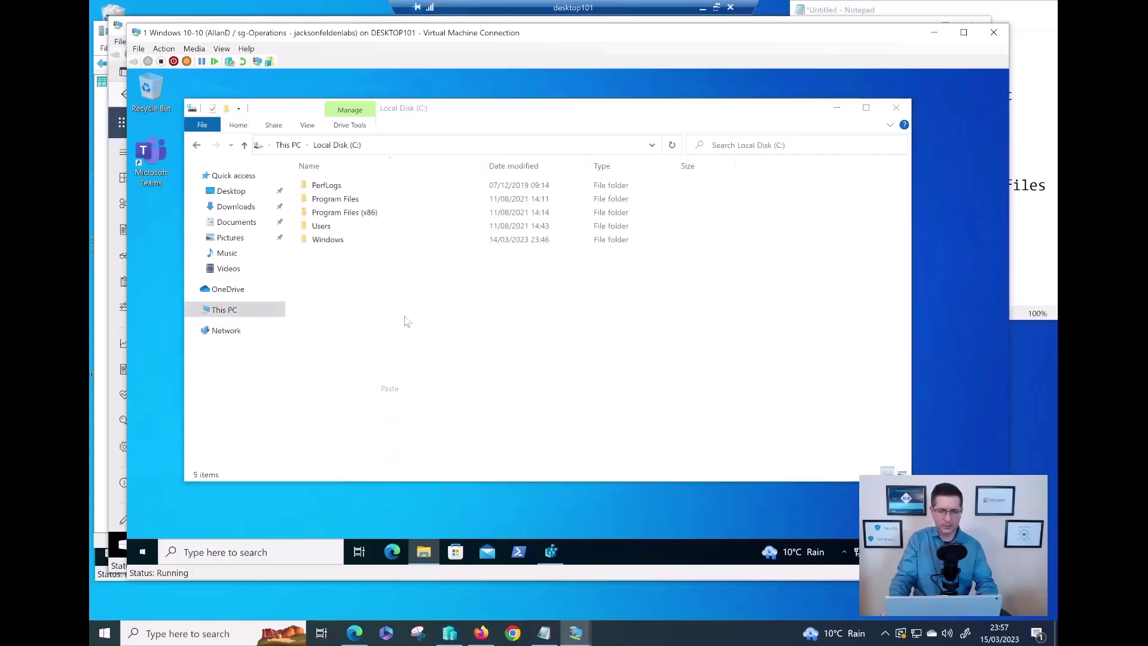
Run WindowsDefenderATPLocalOnboardingScript from the copied LocalScript - 10 folder as administrator and confirm the onboarding with y
double_click(378, 254)
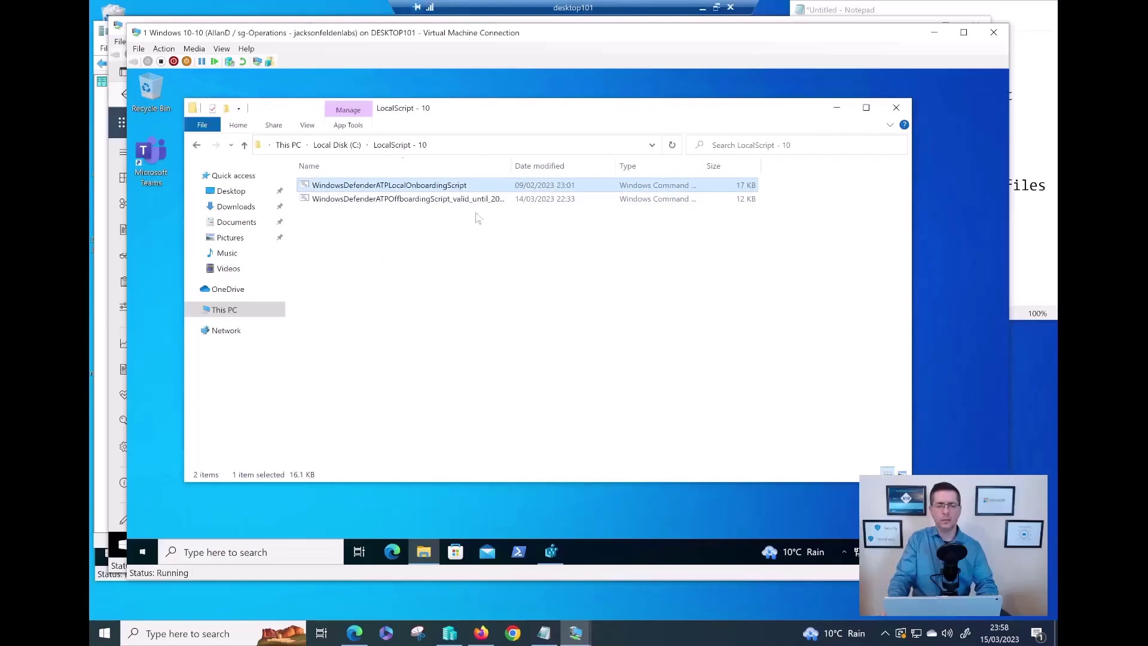
right_click(472, 189)
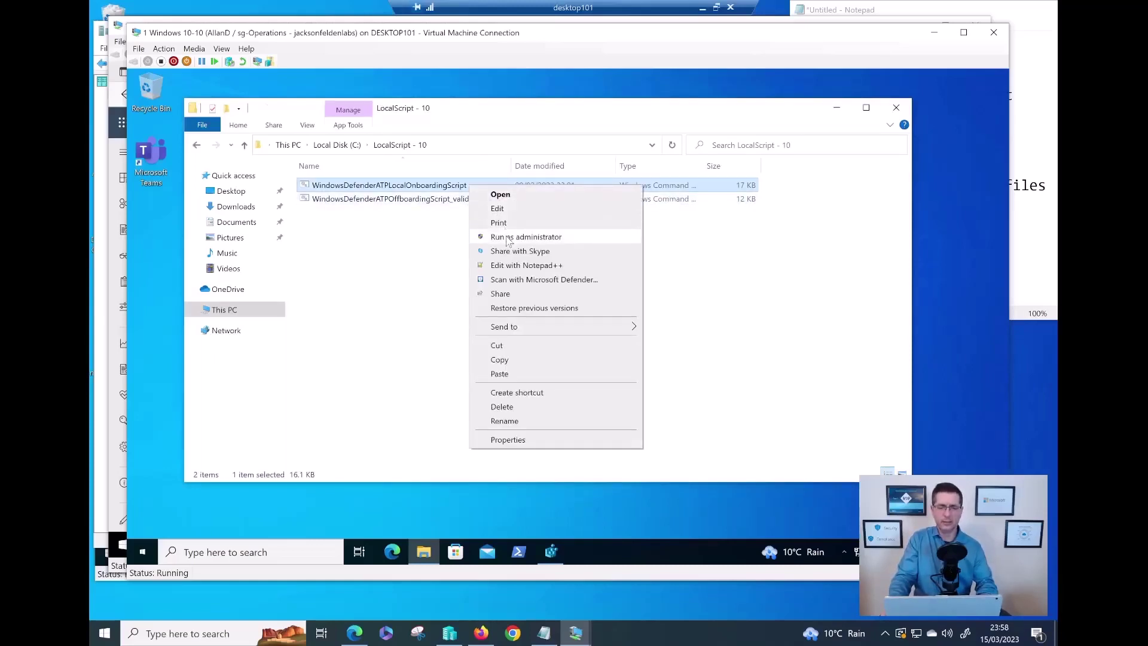
left_click(534, 237)
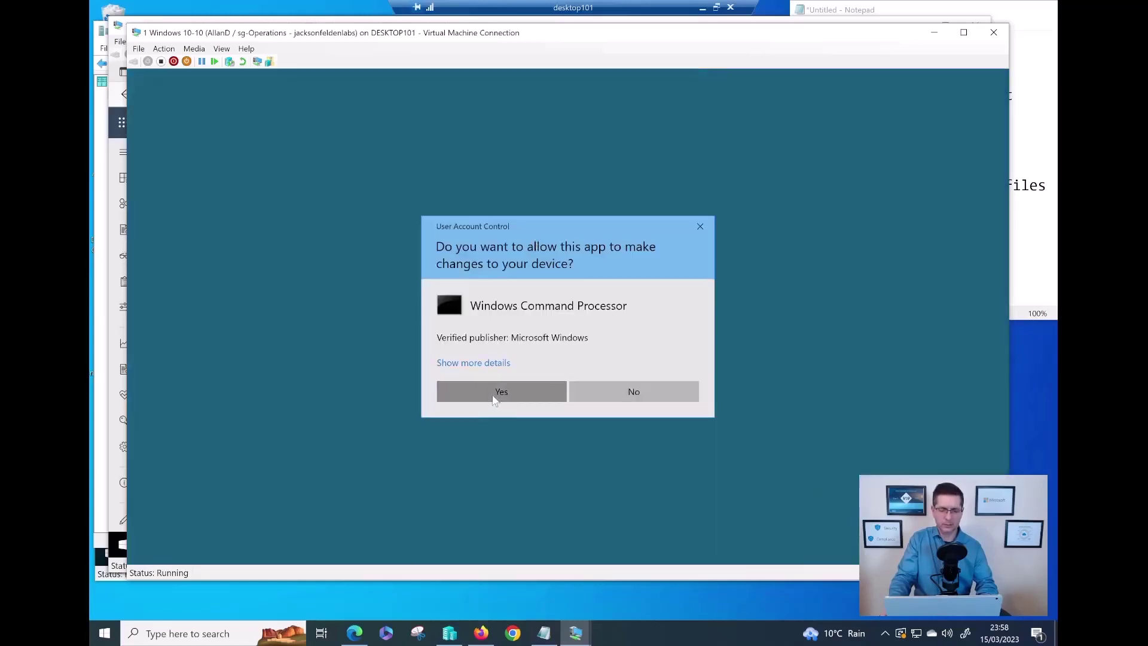
left_click(501, 391)
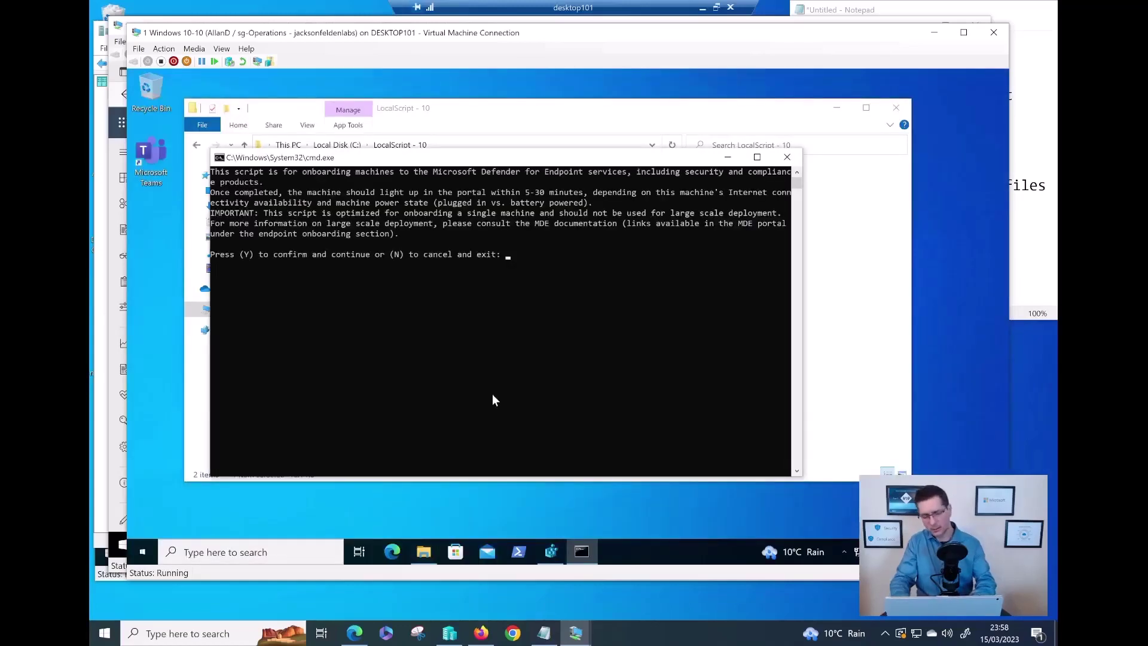
type("y")
key("Return")
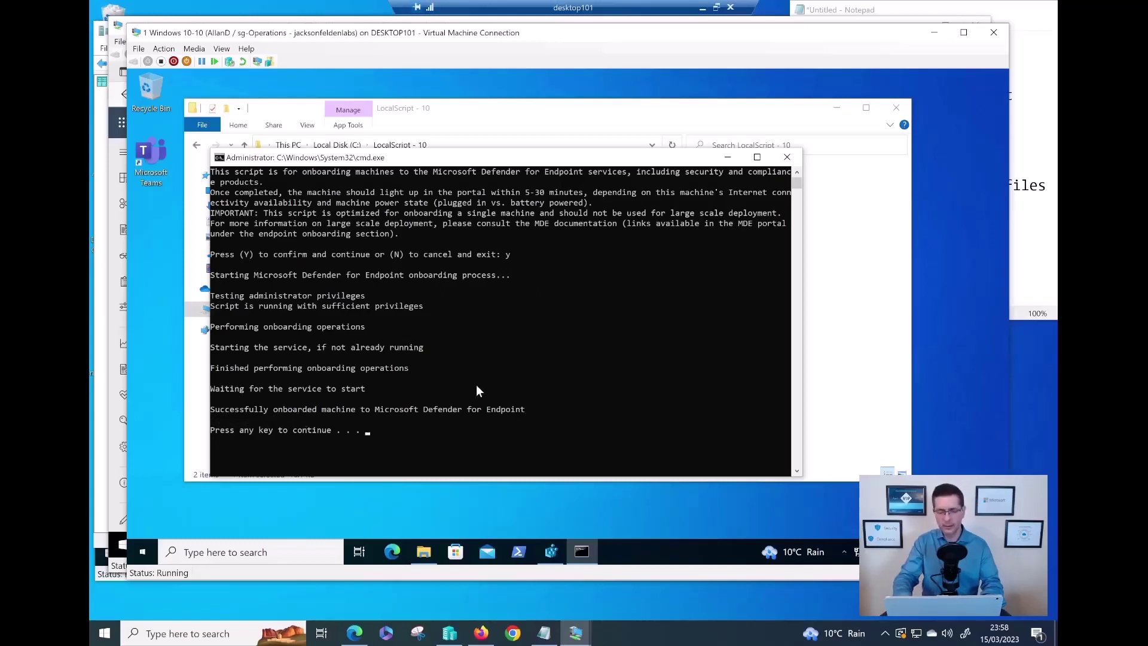
key("Return")
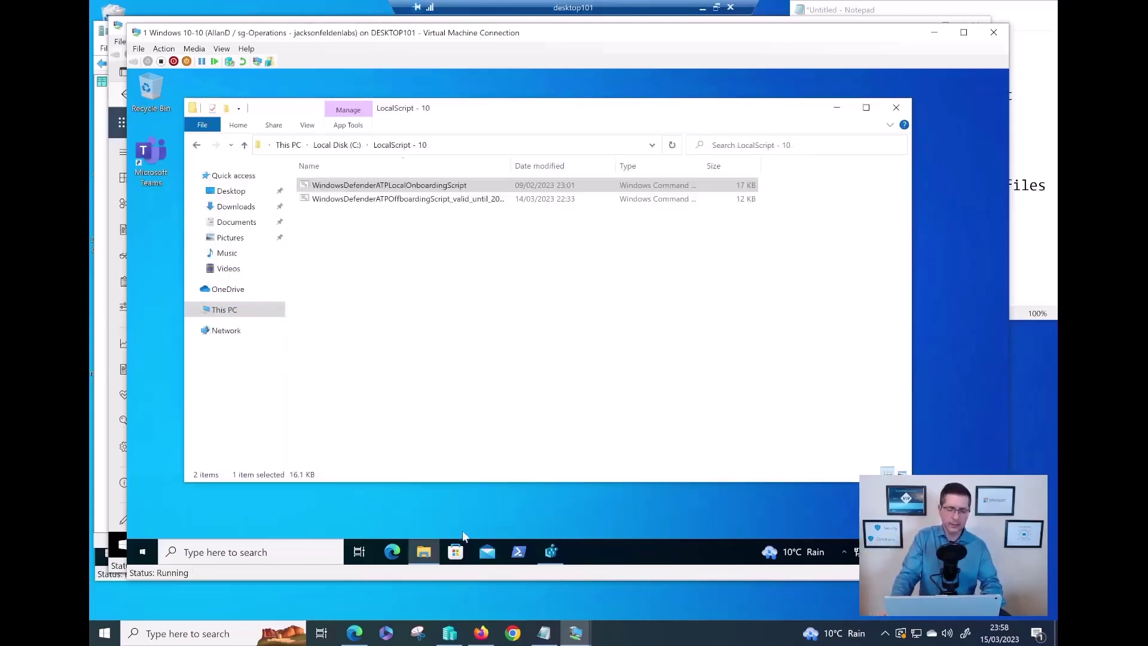
Refresh the Windows Advanced Threat Protection key in Registry Editor and examine its new values, including OnboardedInfo and senseGuid
left_click(550, 553)
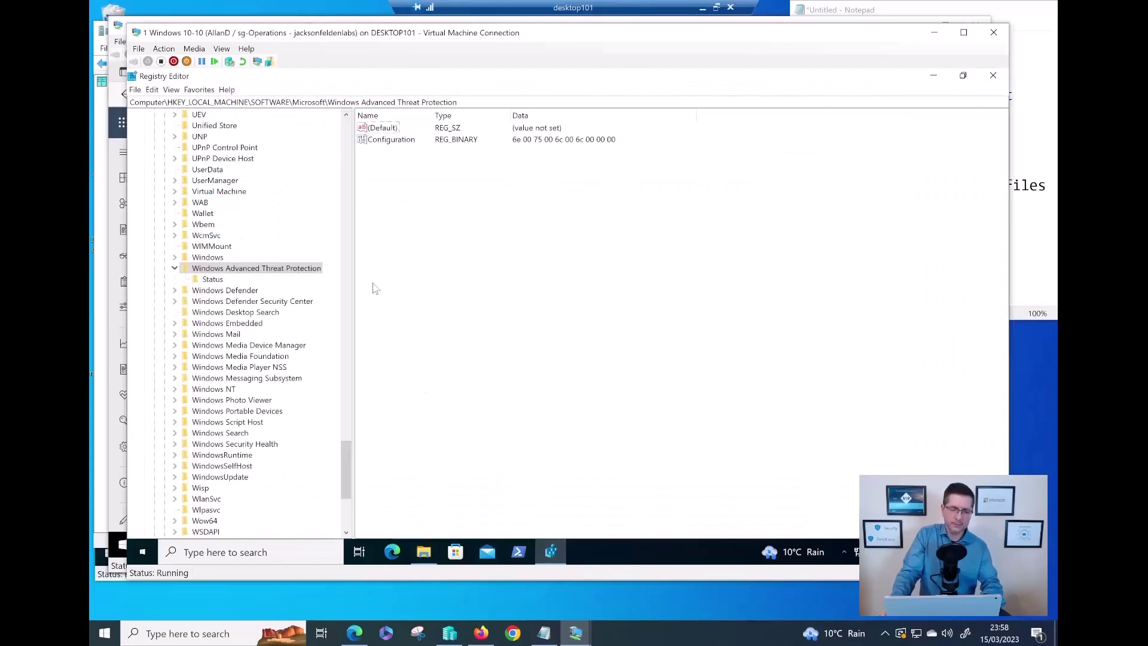
left_click(174, 93)
left_click(186, 142)
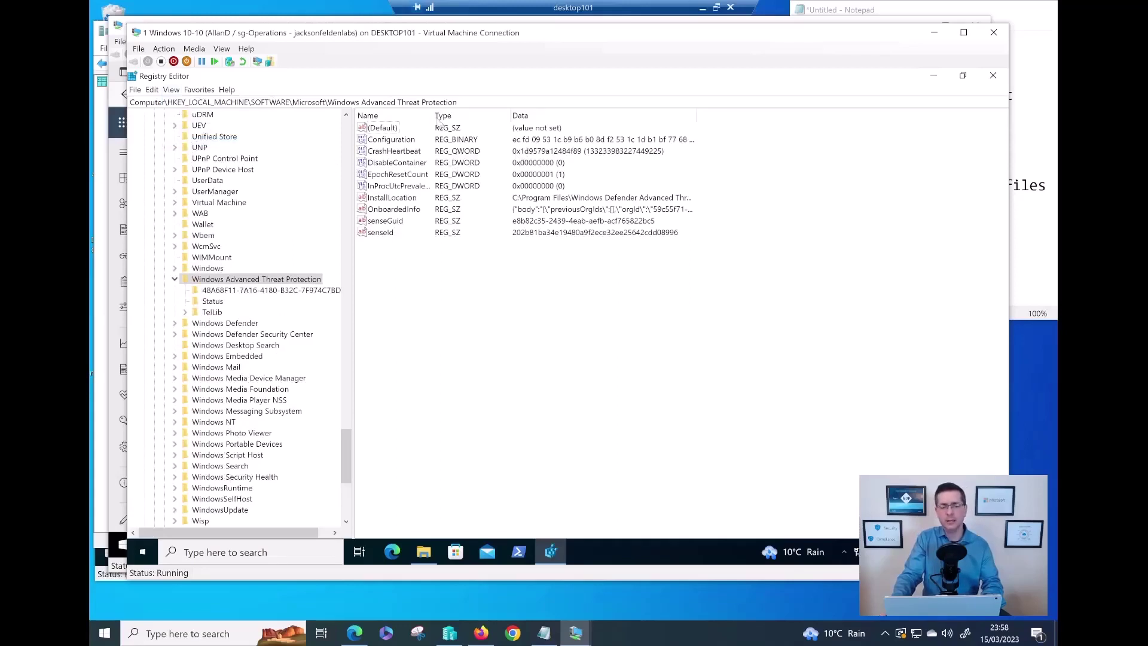
left_click_drag(458, 118, 463, 238)
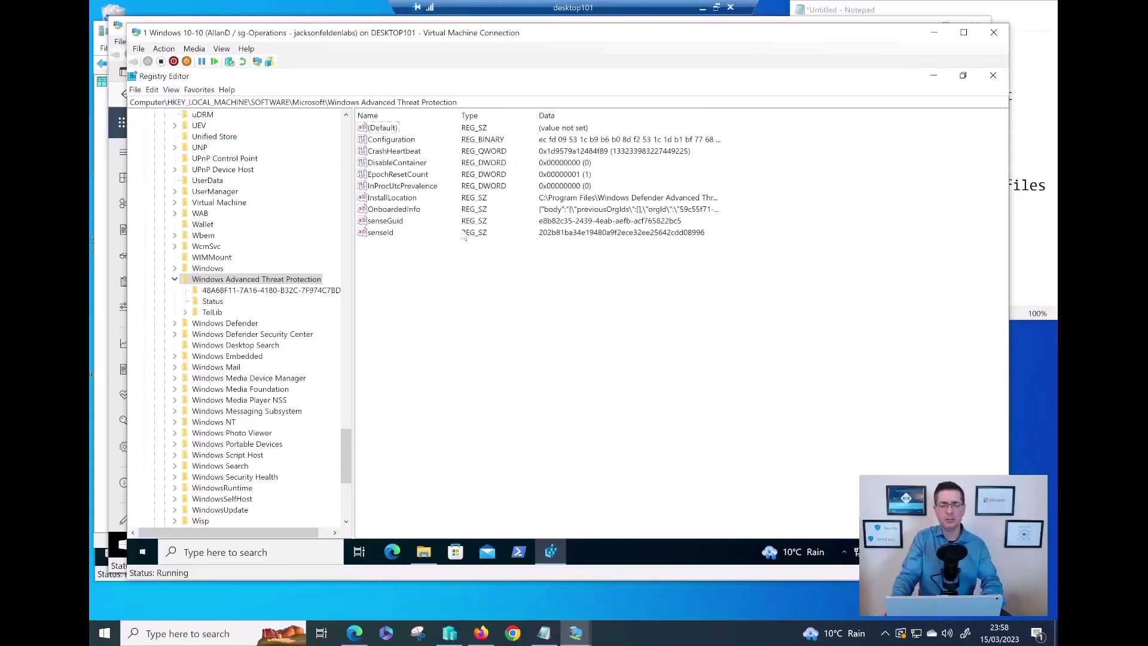
left_click(412, 210)
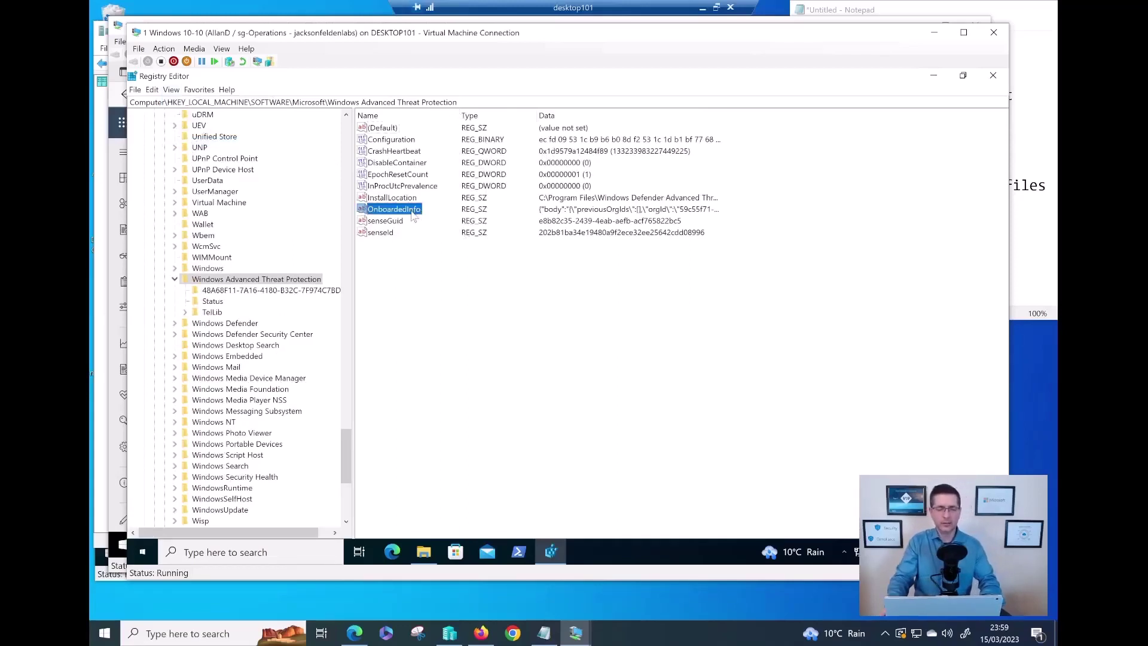
left_click(394, 222)
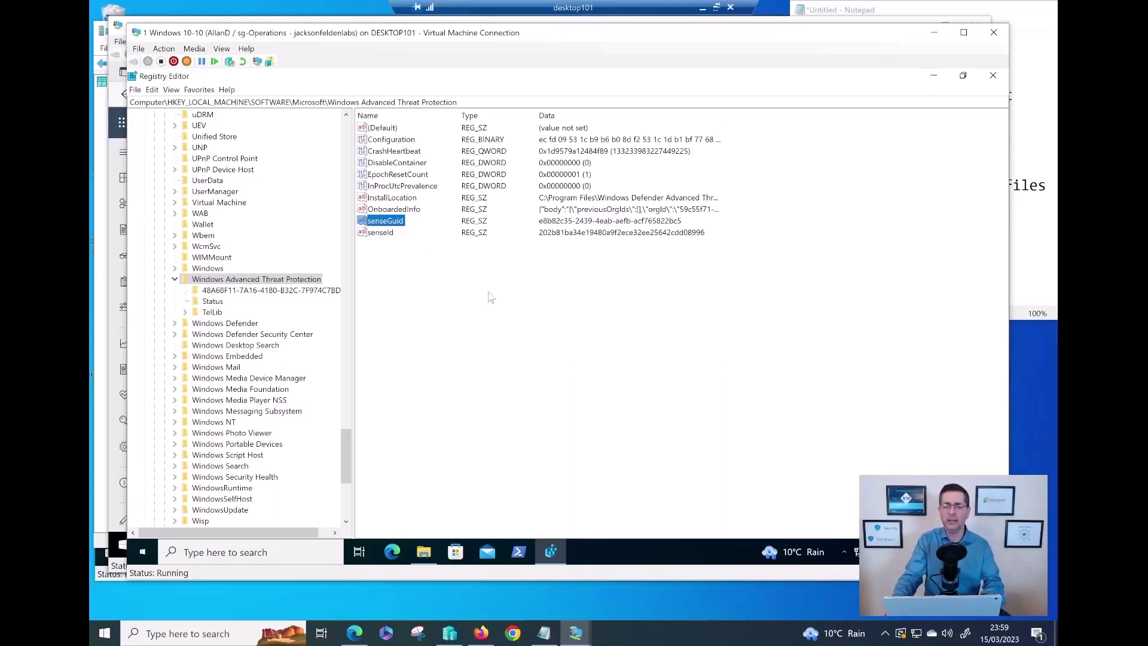
Review the Windows10-10 items in the Notepad checklist, insert a blank line above Server2016-03, and highlight its install client item
left_click(1026, 92)
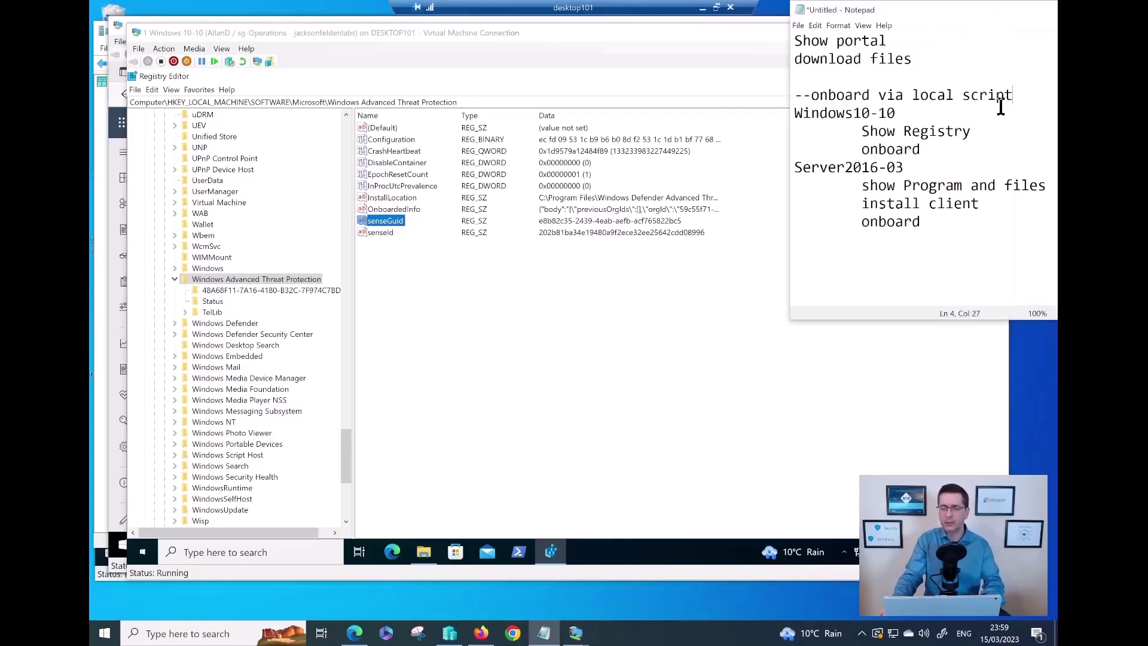
left_click(912, 113)
key("shift+Home")
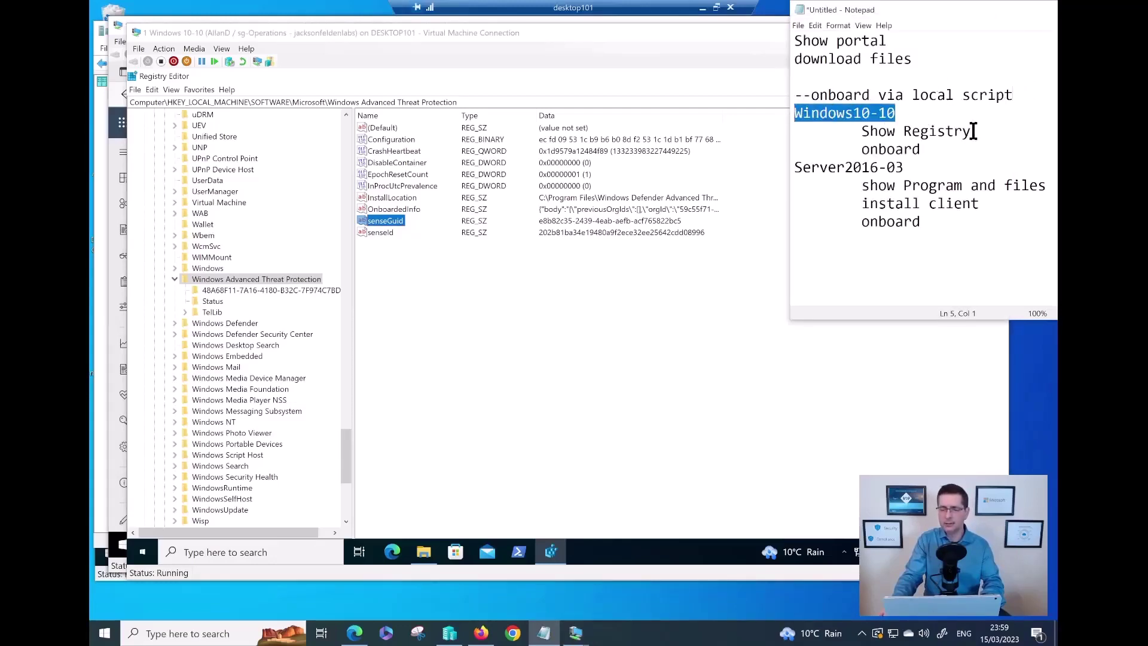
left_click_drag(972, 131, 860, 132)
left_click_drag(923, 150, 837, 150)
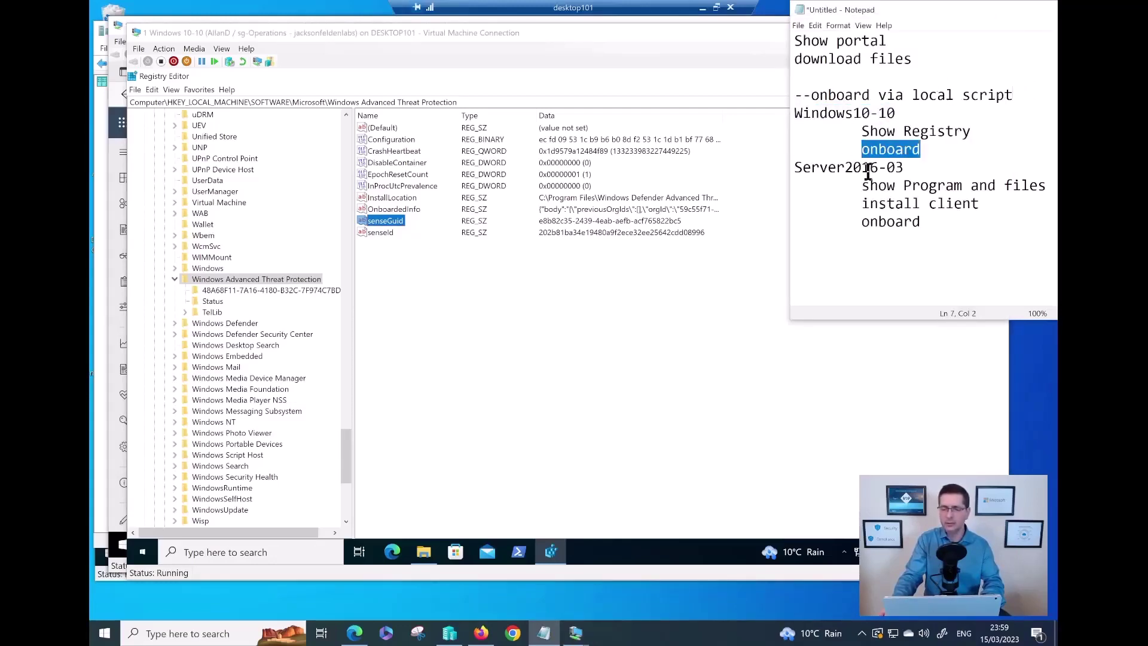
left_click(934, 150)
key("Return")
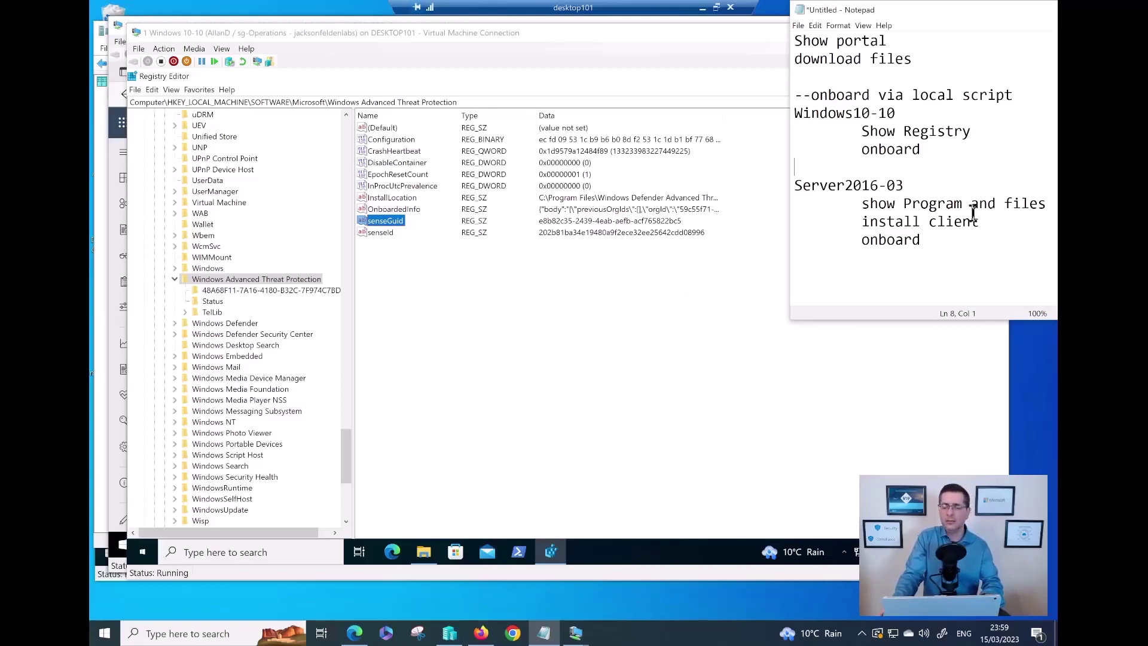
left_click_drag(980, 221, 864, 218)
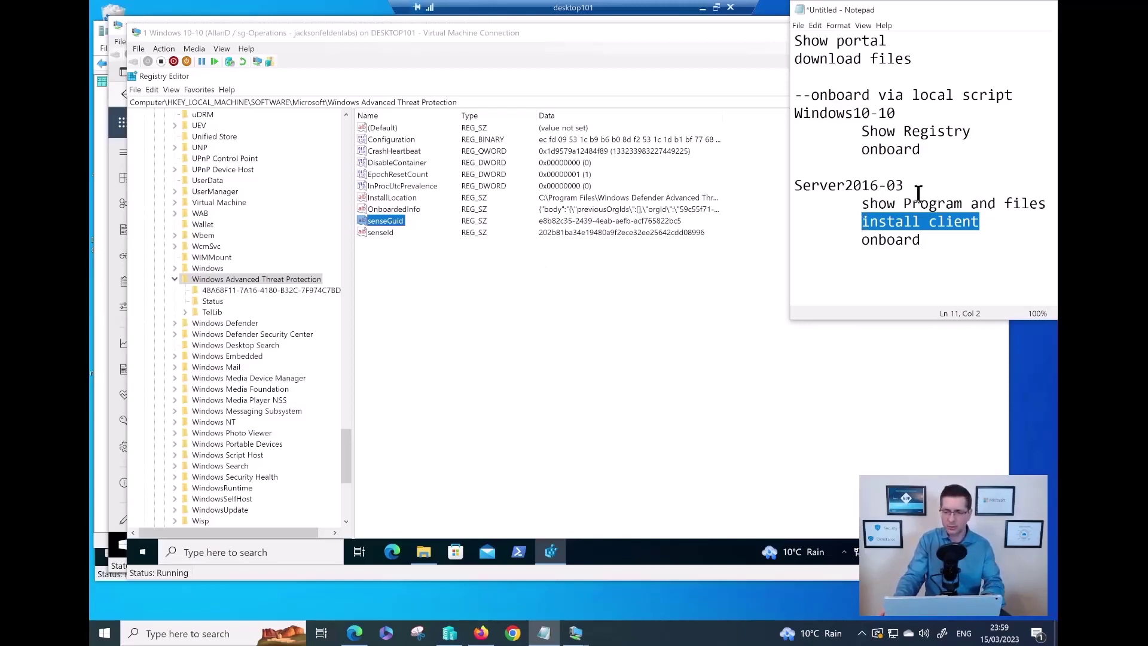
Switch to the Server 2016-03 virtual machine and install Microsoft Defender for Endpoint from md4ws.msi on the MDEonboarding share, accepting the license terms
left_click(575, 633)
left_click(450, 566)
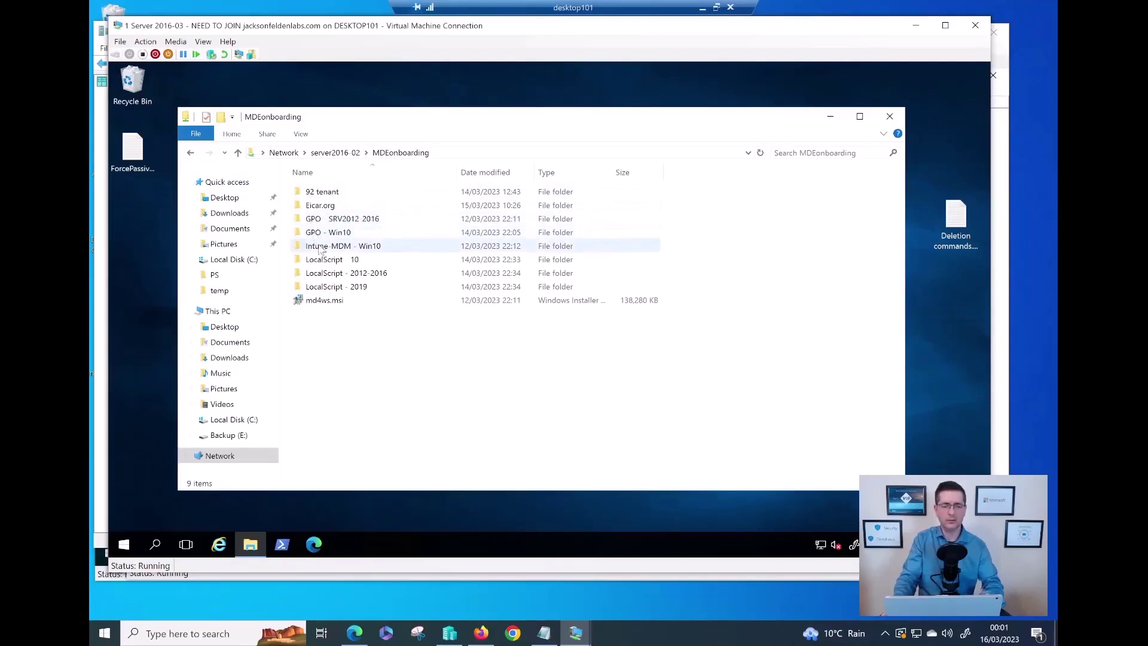
left_click(335, 302)
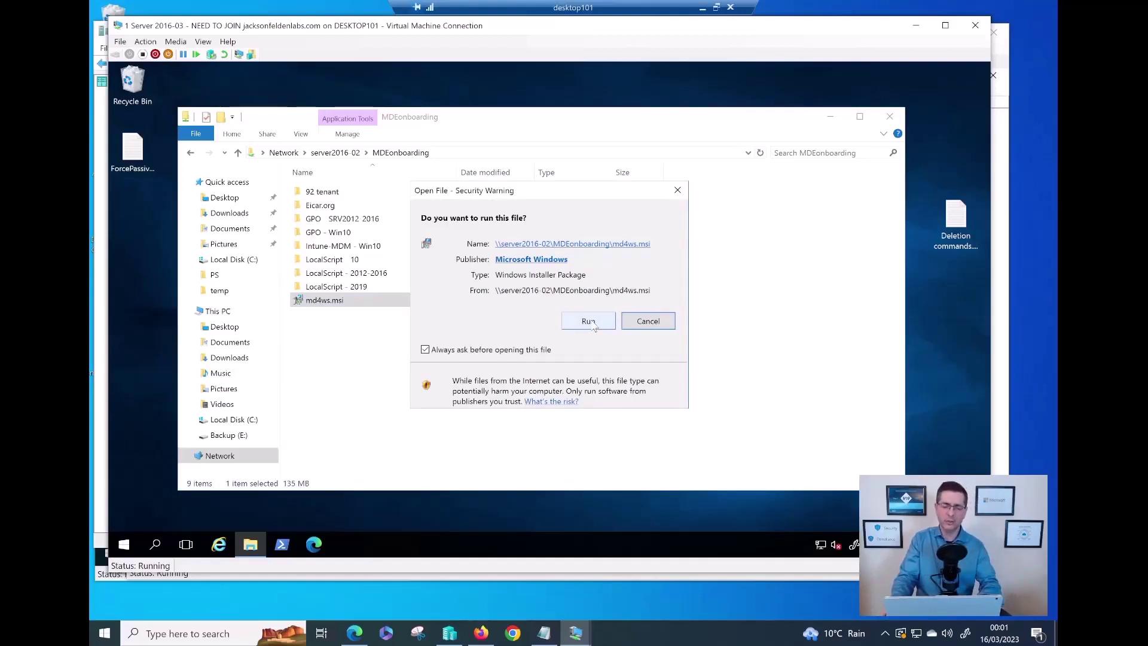
left_click(589, 321)
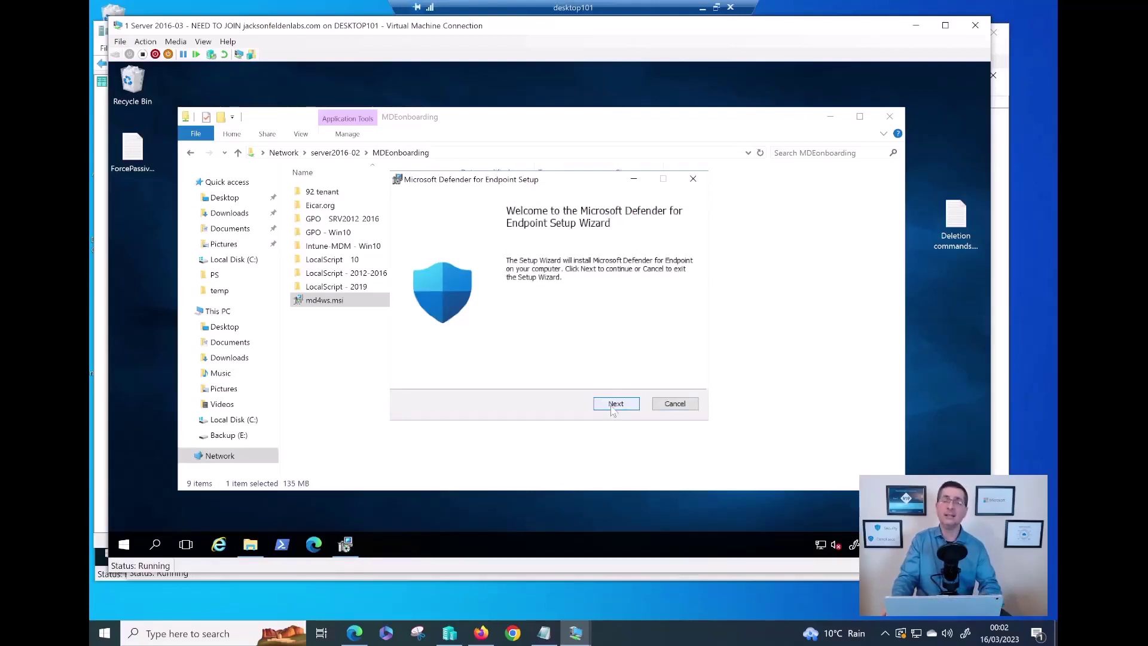
left_click(615, 404)
left_click(497, 374)
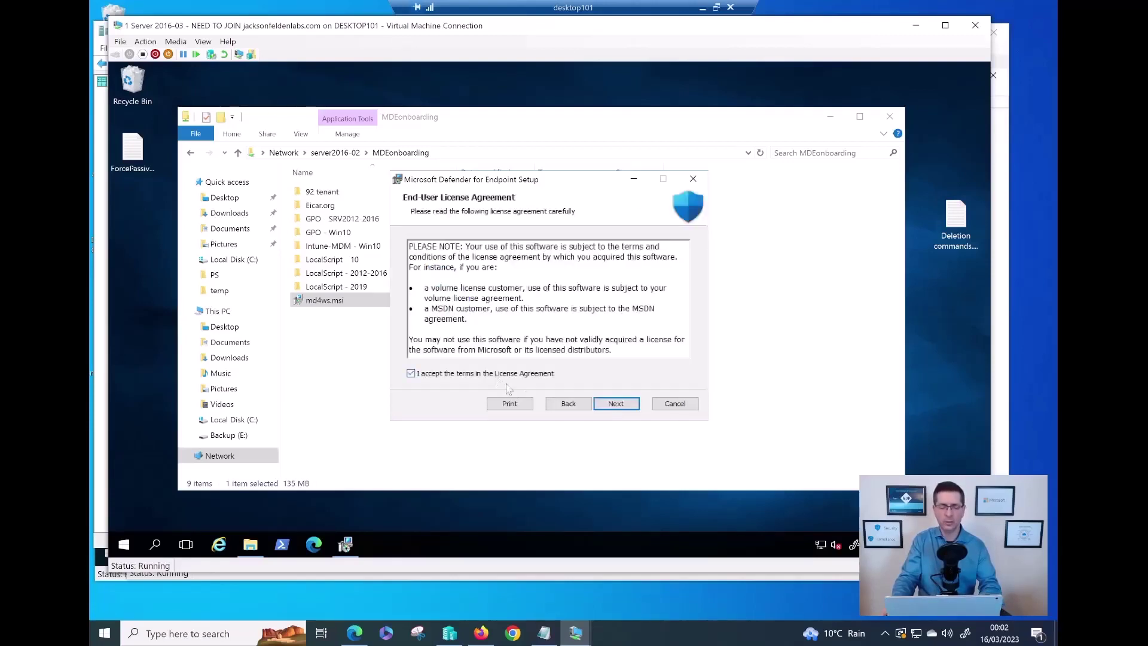
left_click(615, 403)
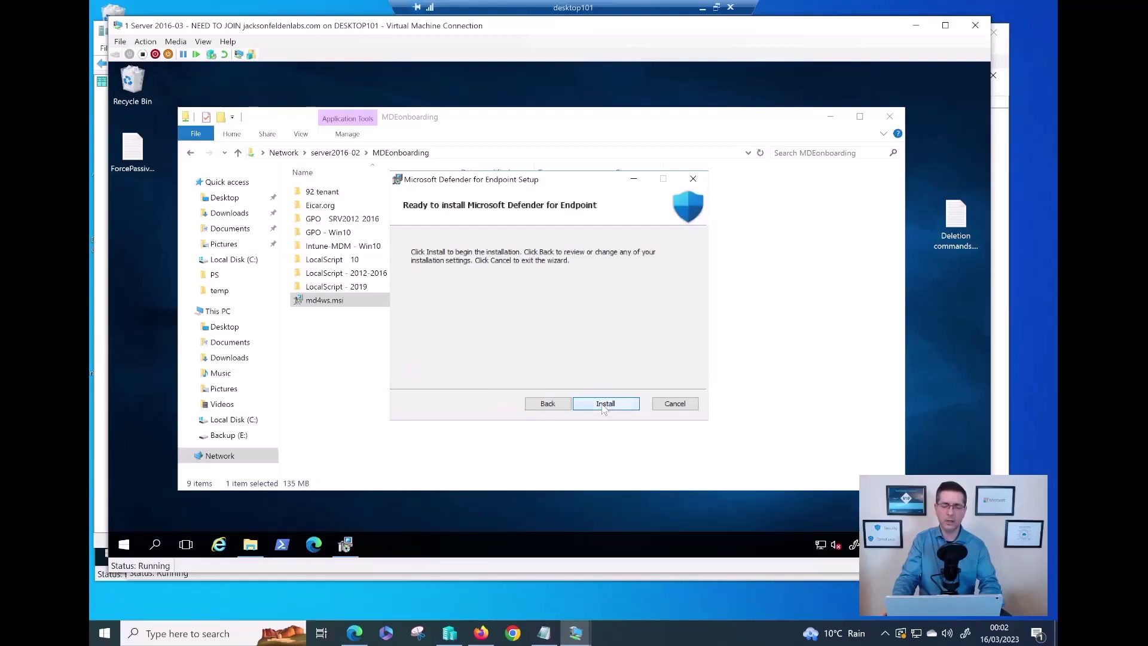
left_click(604, 404)
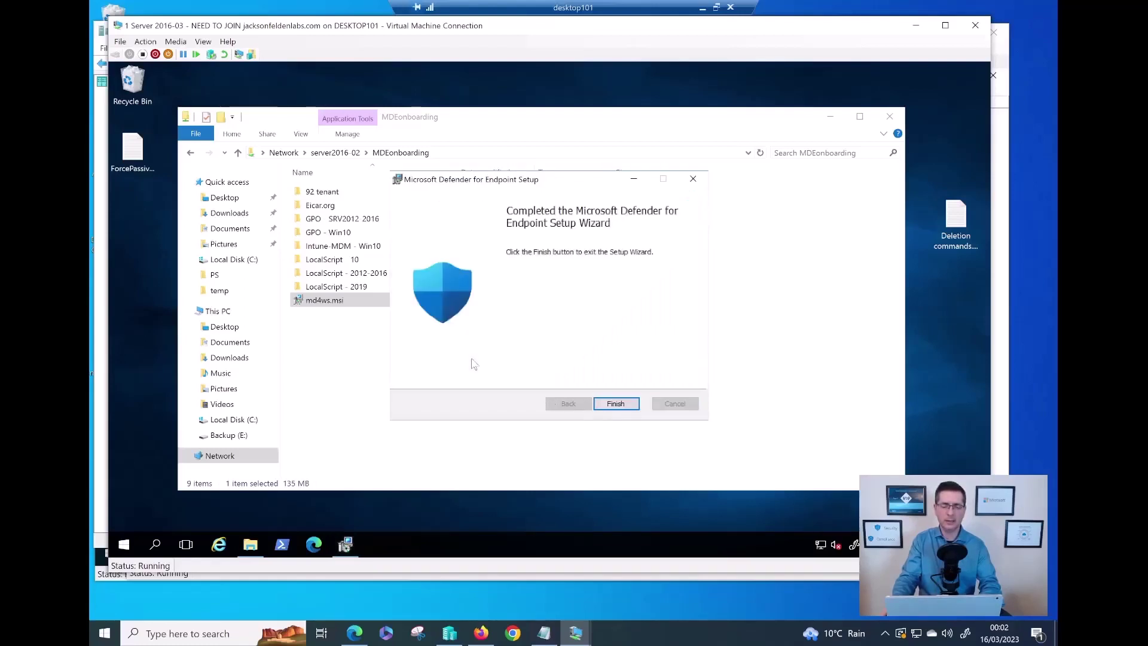
left_click(615, 404)
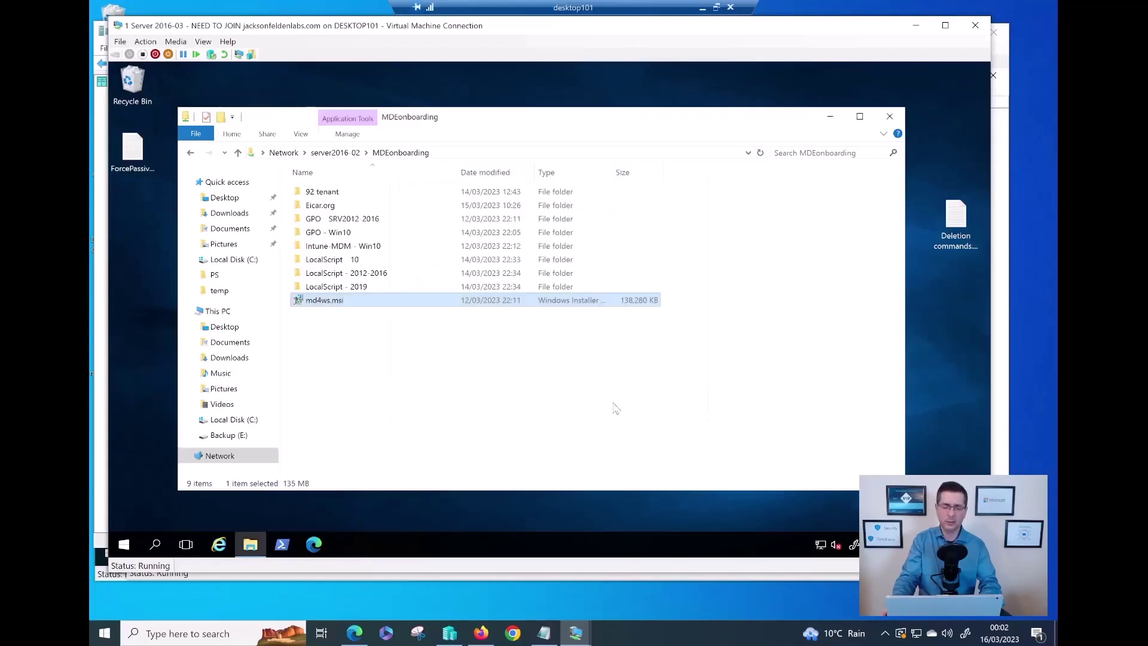
Check the server's Apps & features list for Microsoft Defender for Endpoint, and close Settings
left_click(124, 546)
type("pro")
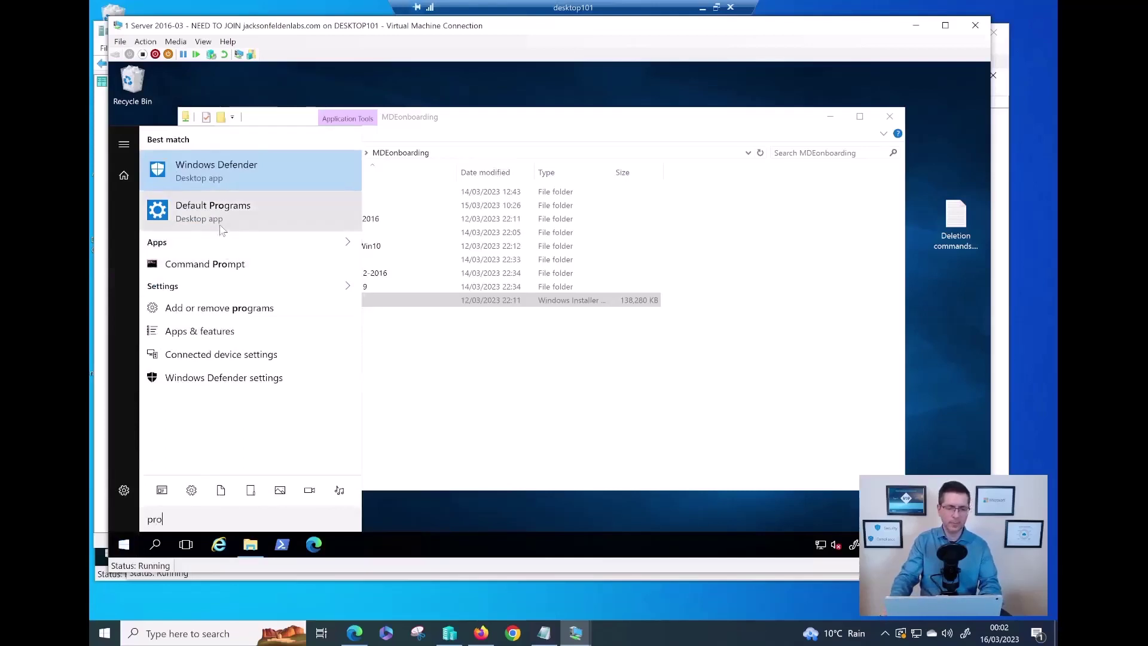
left_click(221, 221)
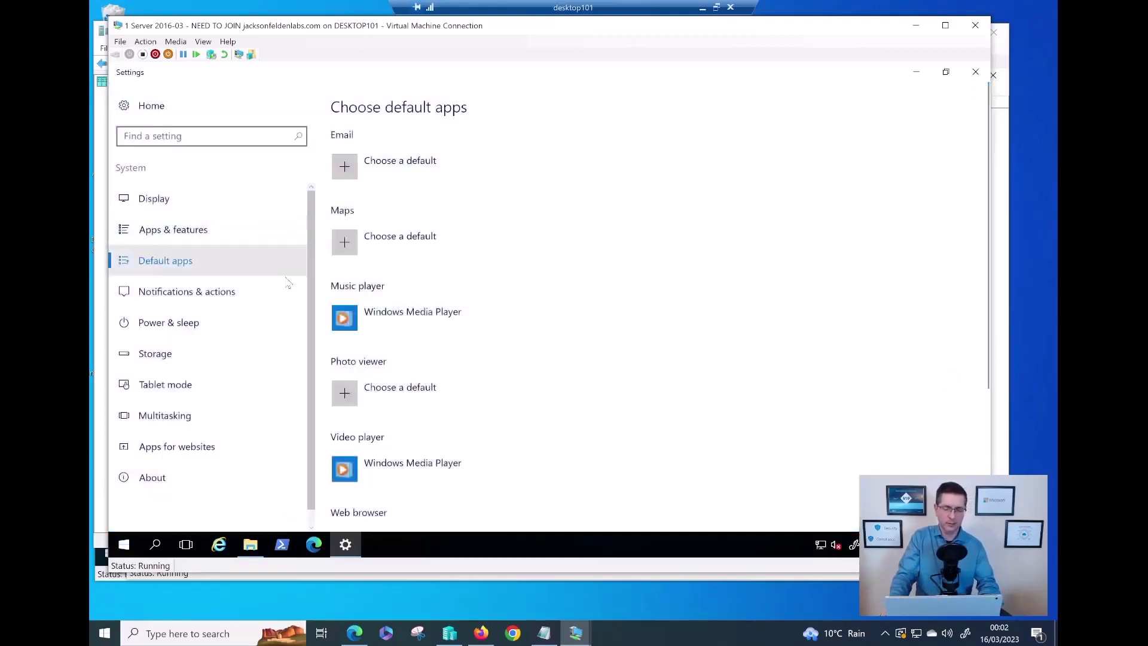
left_click(221, 233)
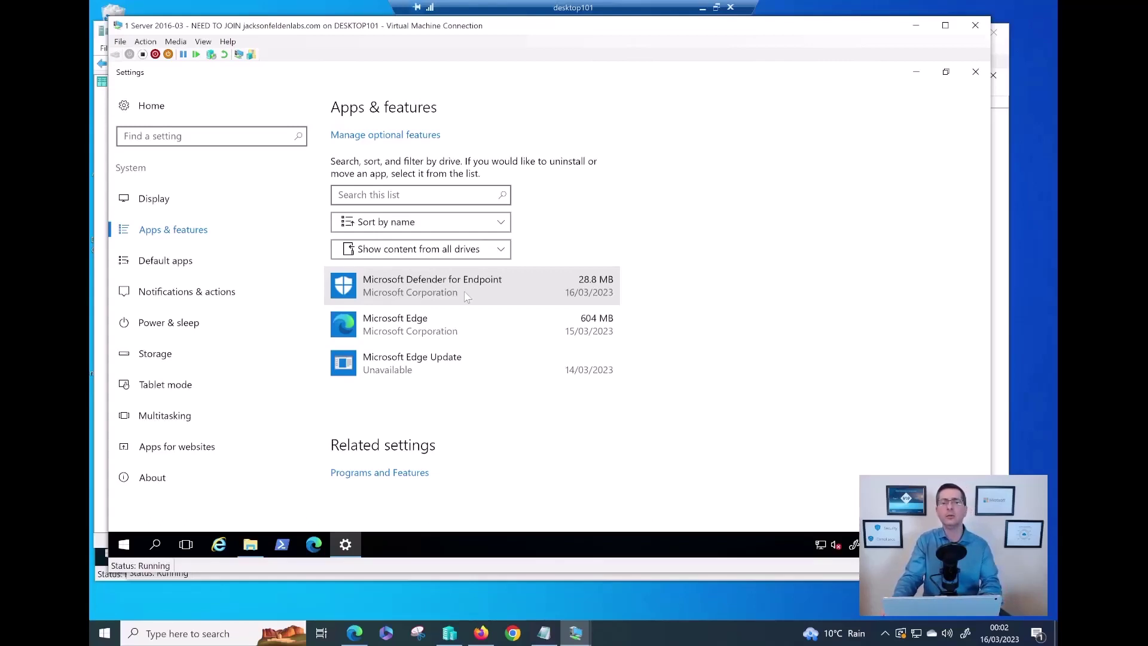
left_click(975, 72)
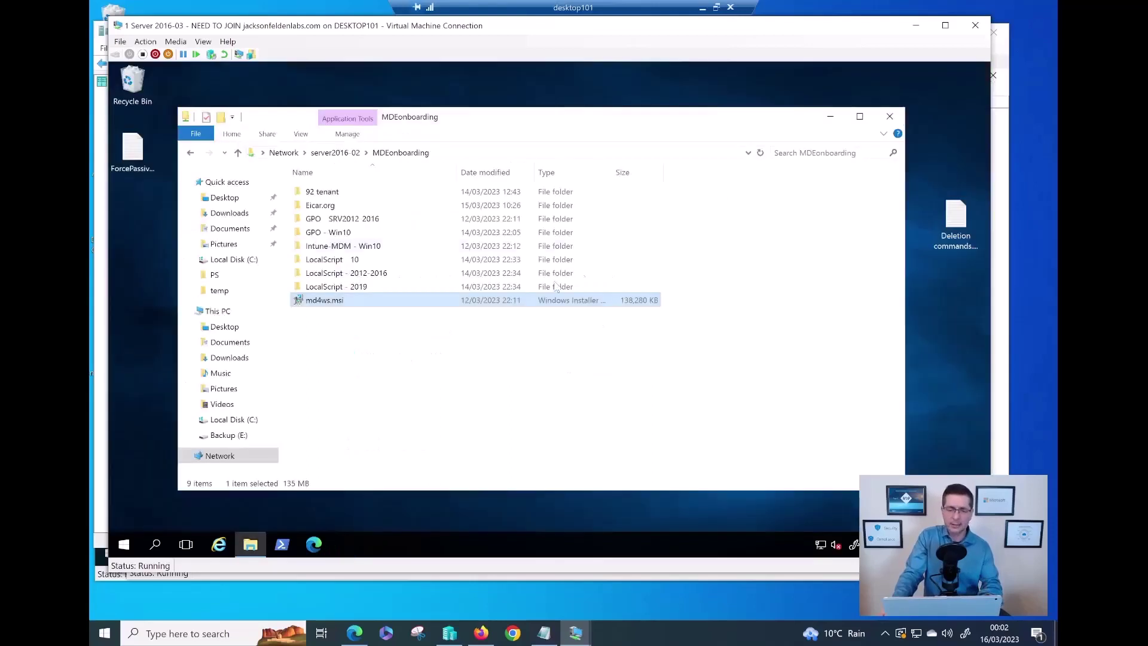
Copy the LocalScript - 2012-2016 folder from the MDEonboarding share to the root of the server's Local Disk (C:)
left_click(399, 279)
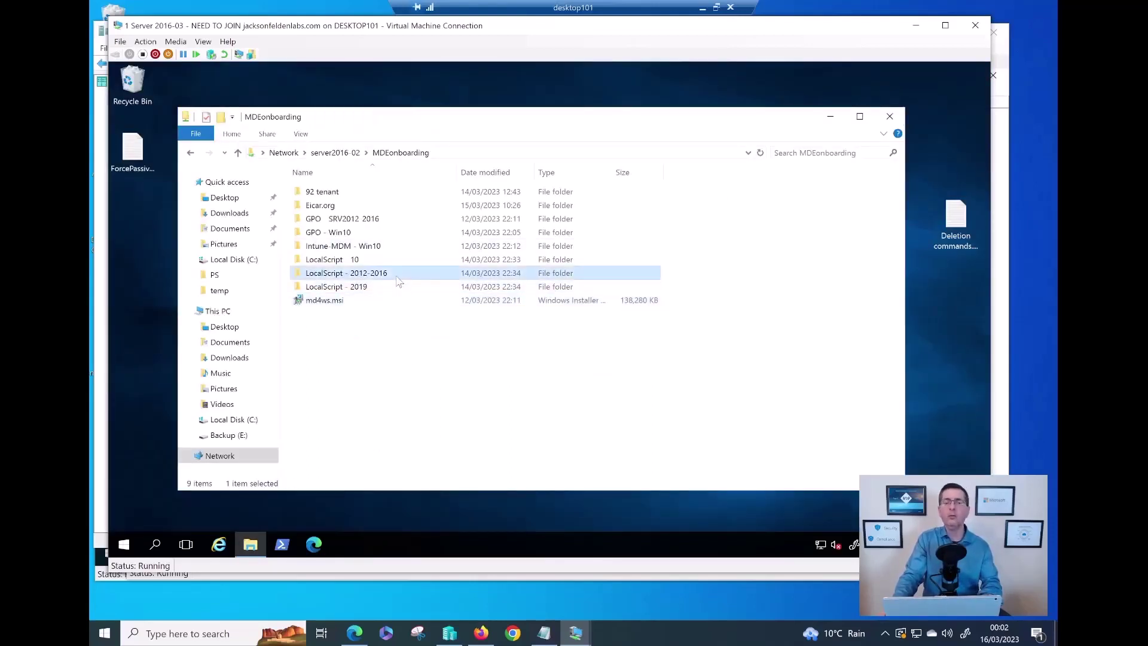
right_click(392, 275)
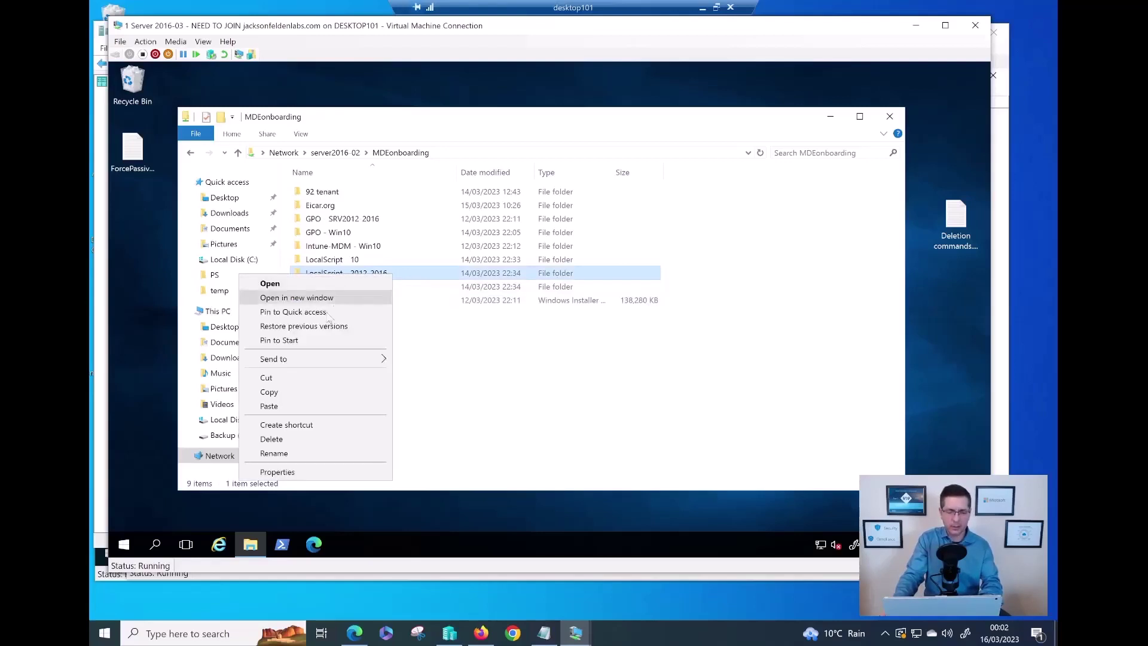
left_click(293, 391)
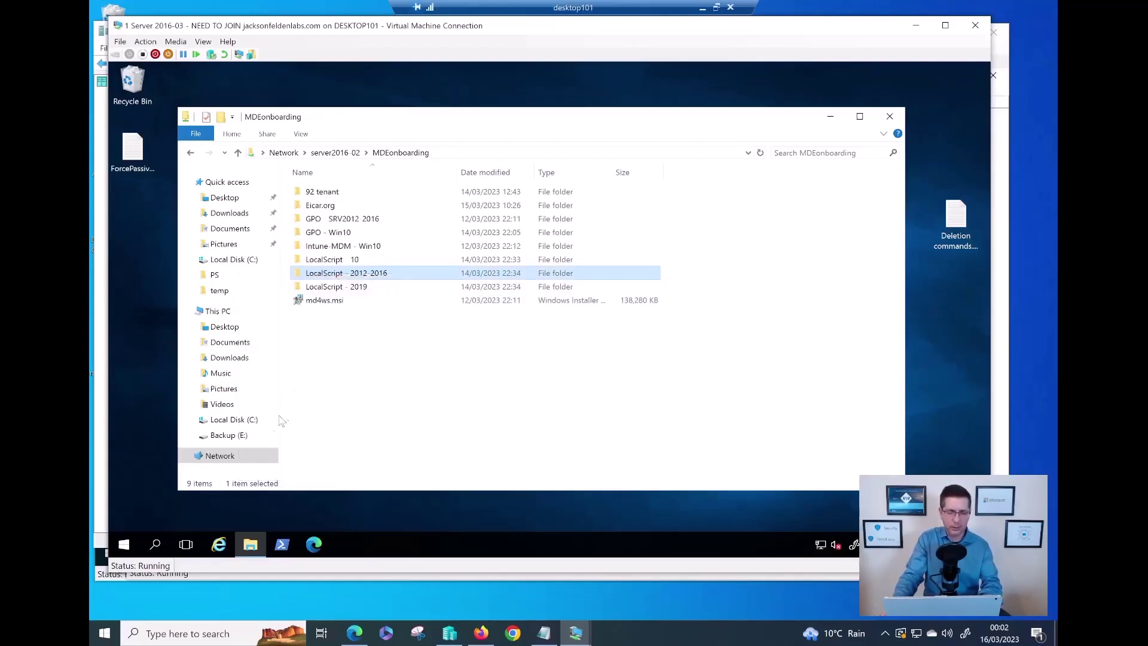
left_click(237, 419)
right_click(338, 346)
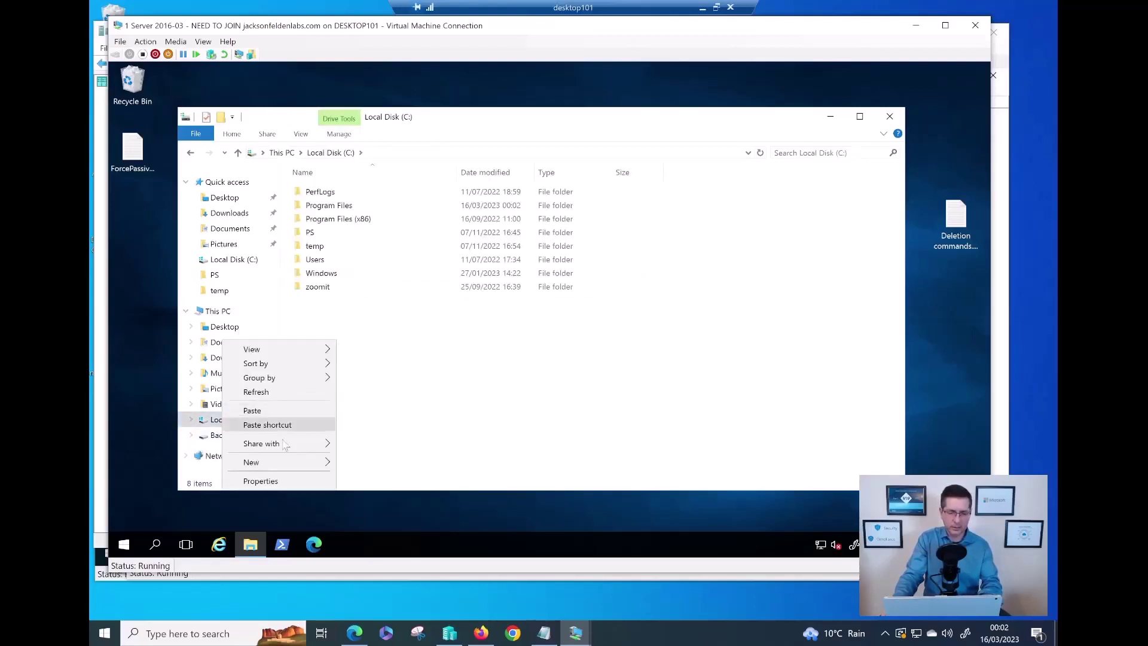
left_click(292, 410)
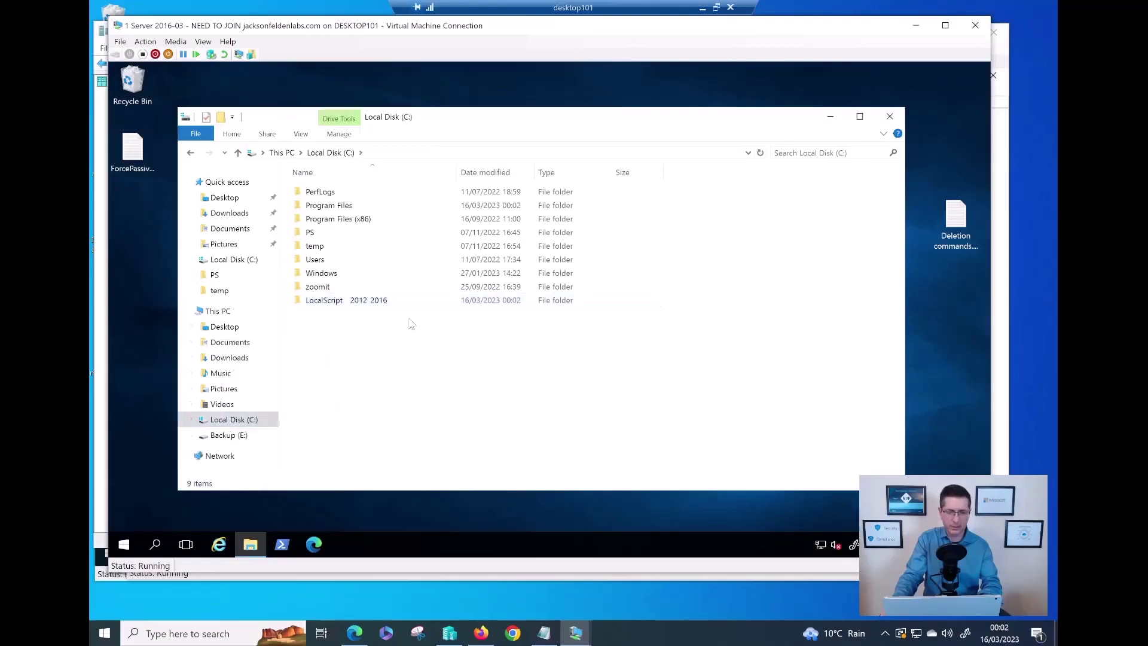
Run WindowsDefenderATPLocalOnboardingScript.cmd from the LocalScript - 2012-2016 folder, answer y to continue onboarding, and dismiss the finished script
double_click(402, 301)
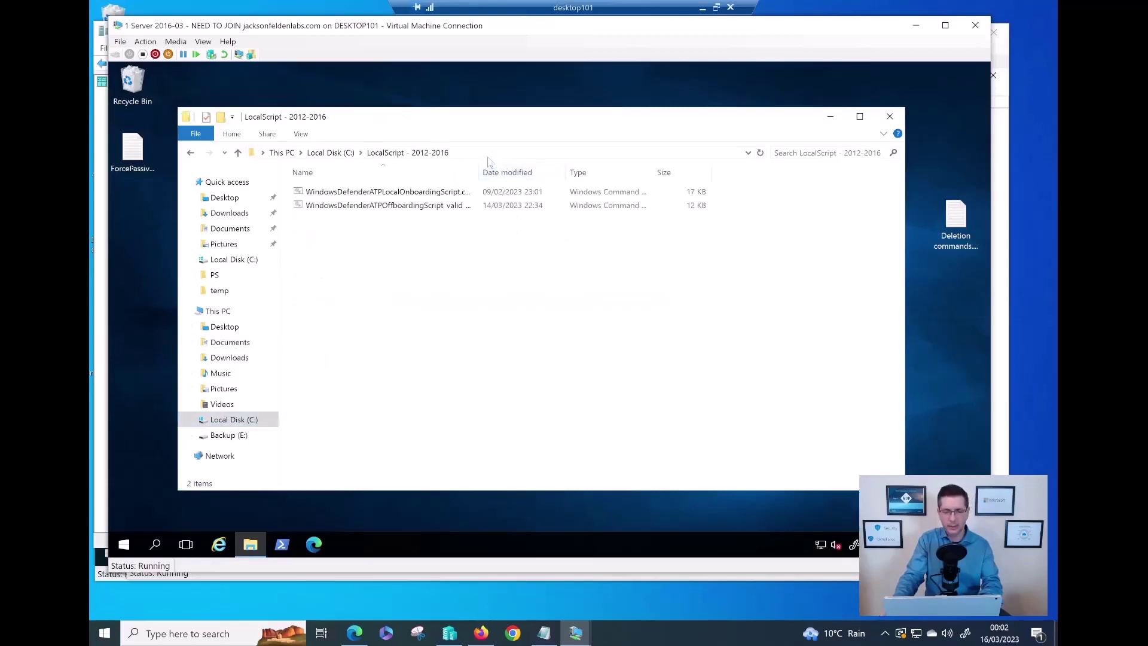
left_click_drag(482, 171, 487, 172)
key("ctrl+plus")
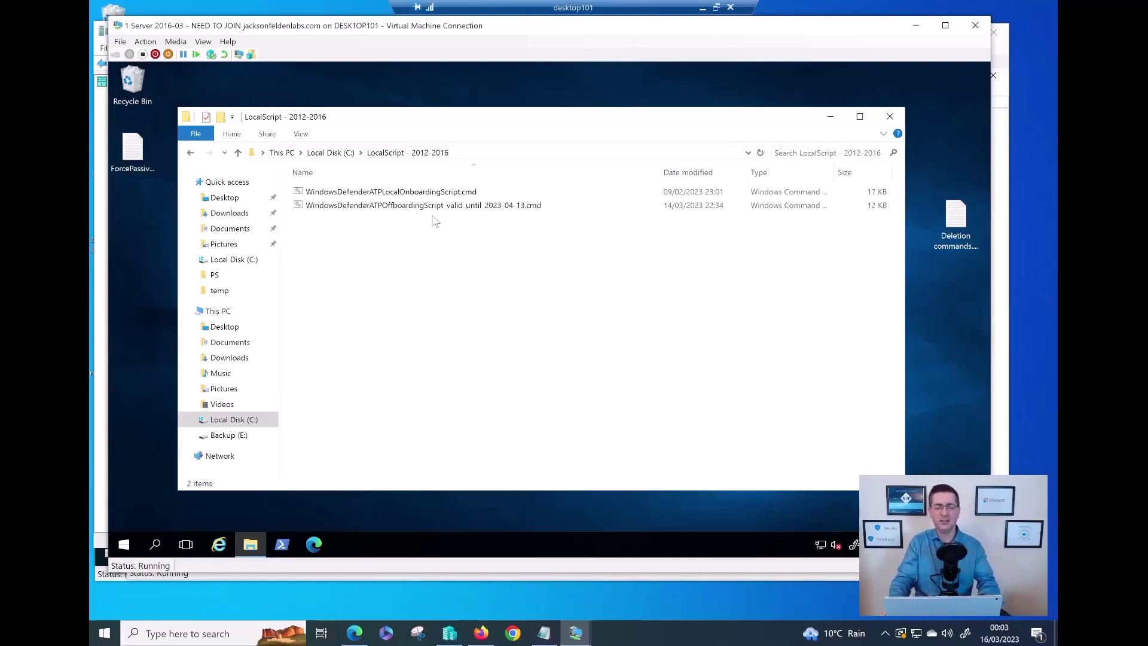
left_click(420, 194)
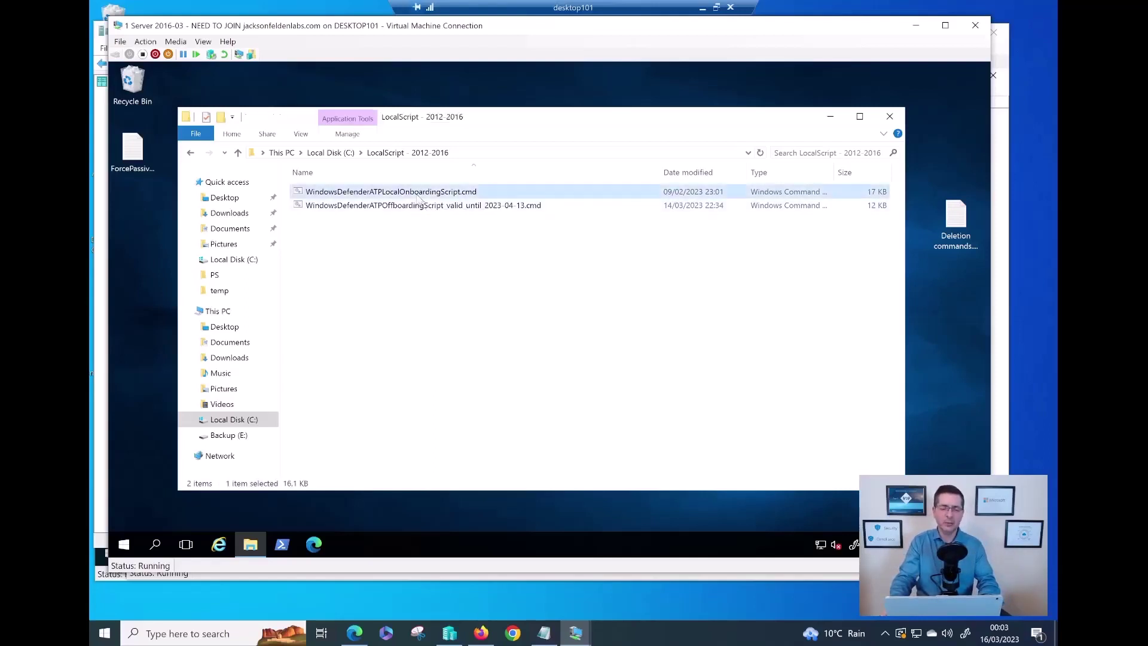
double_click(419, 197)
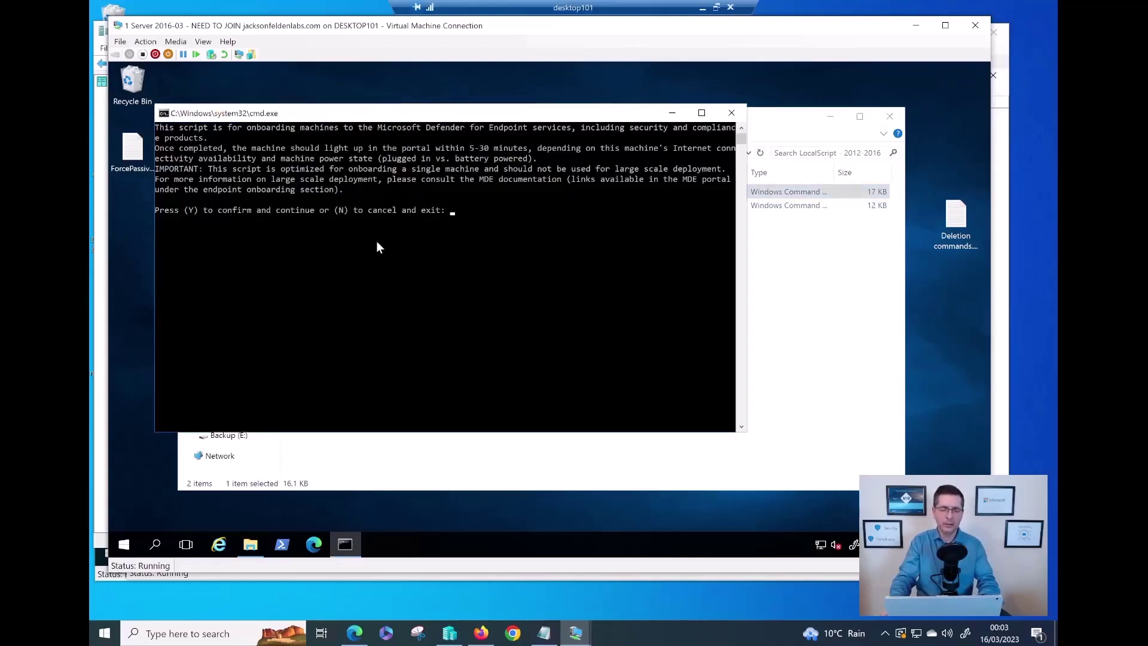
type("y")
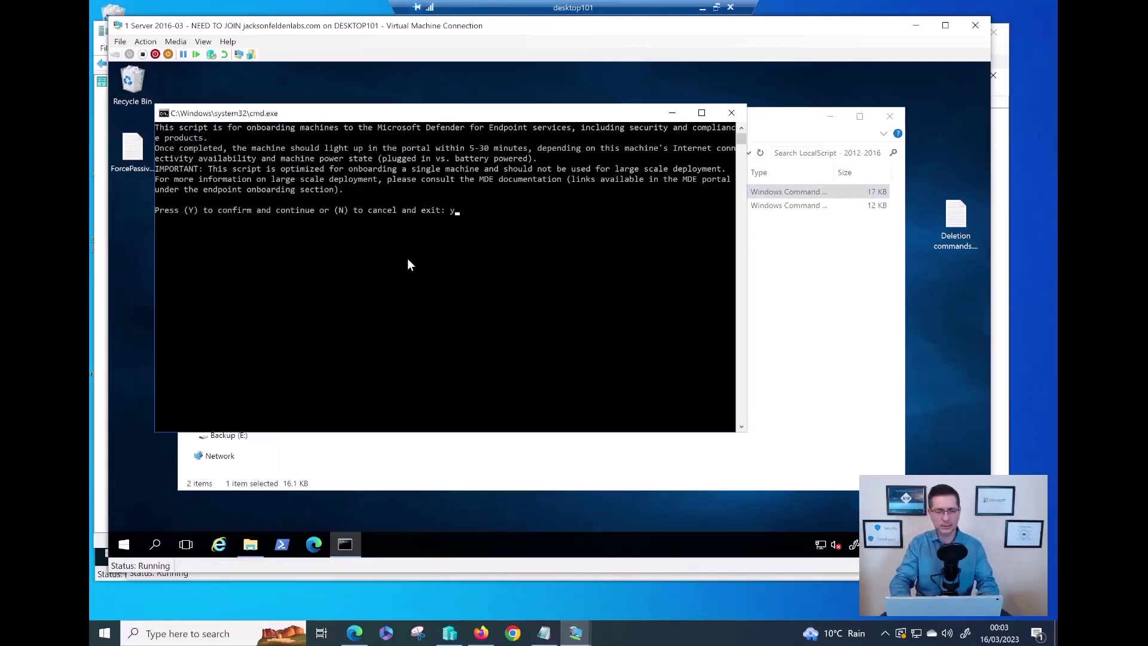
key("Return")
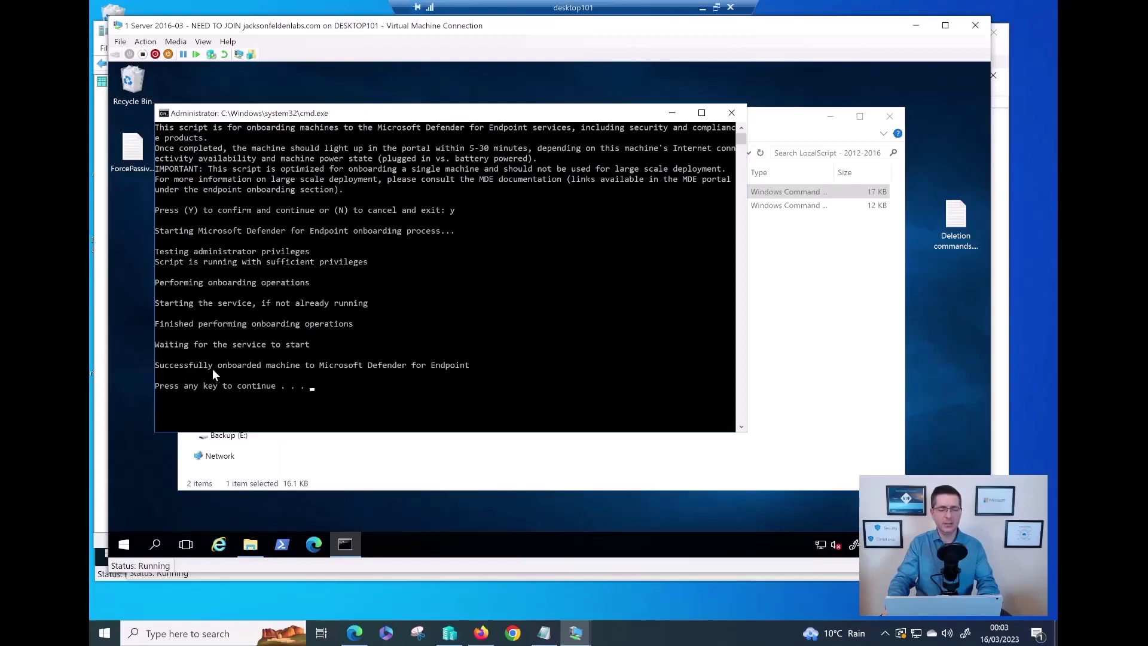
key("space")
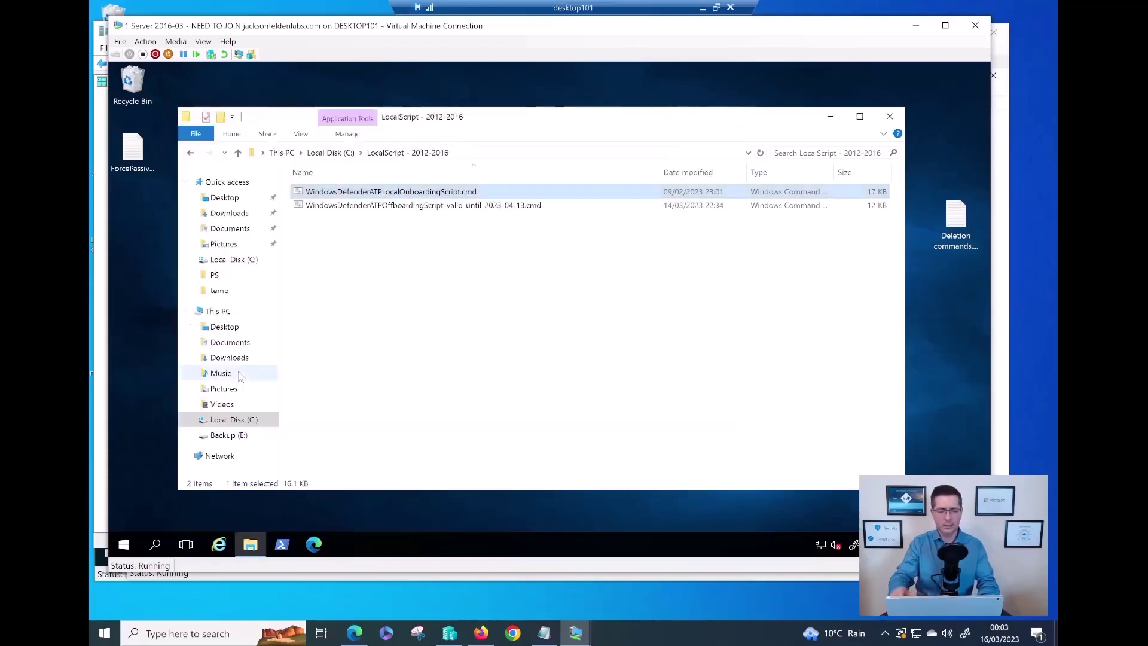
Launch regedit on the server and minimize the File Explorer window covering it
left_click(125, 545)
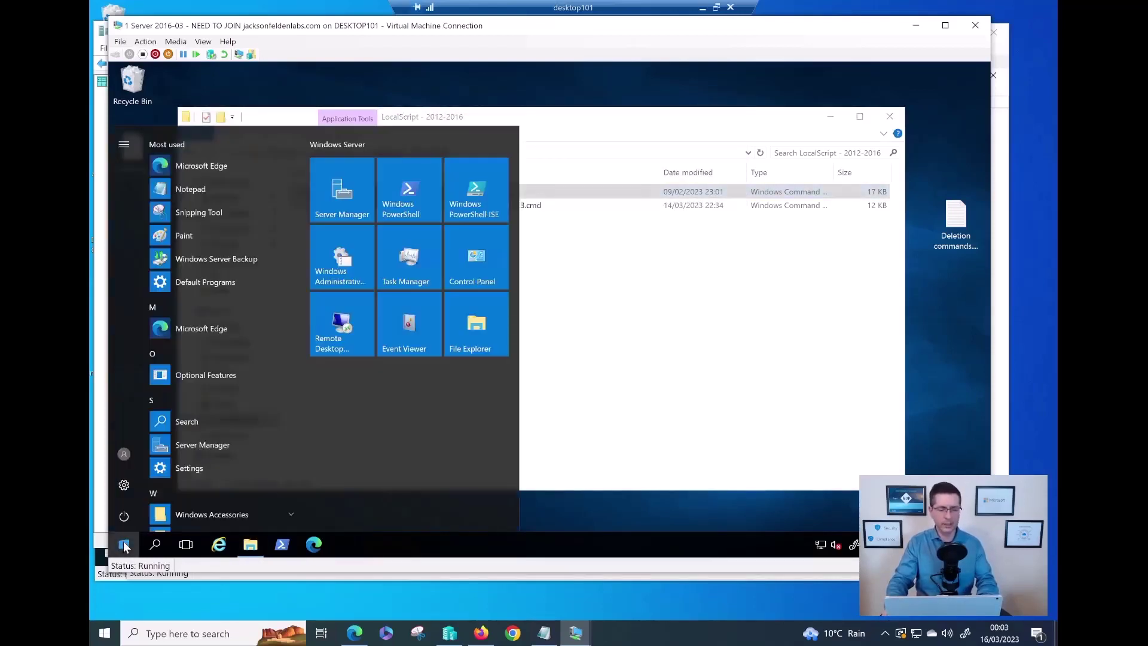
type("regedit")
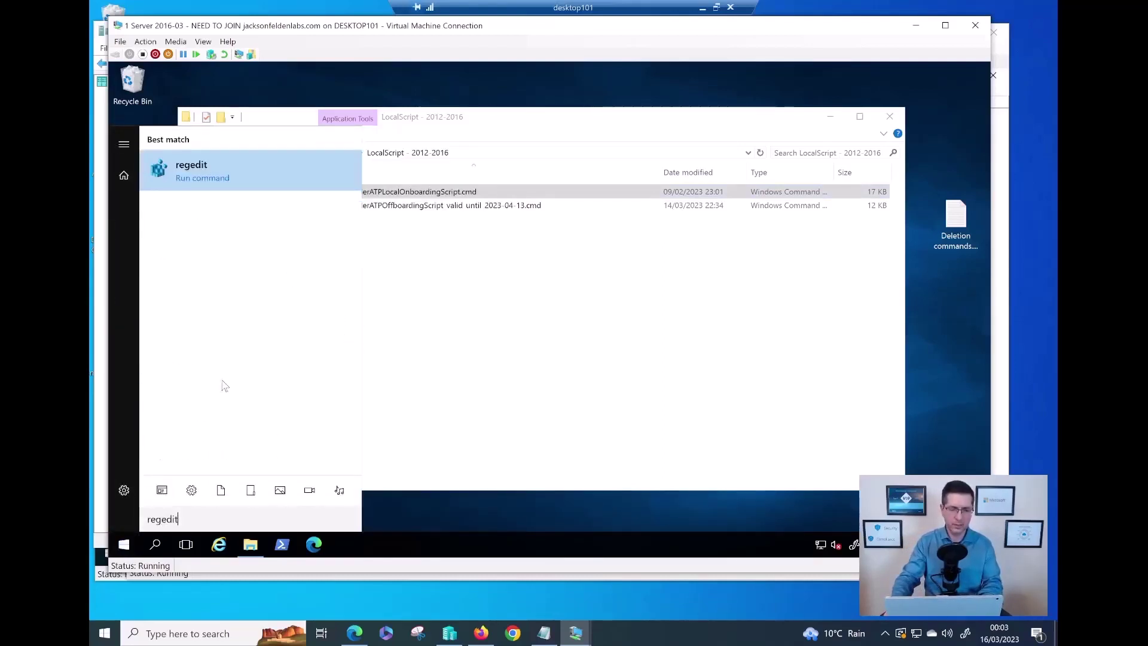
left_click(210, 174)
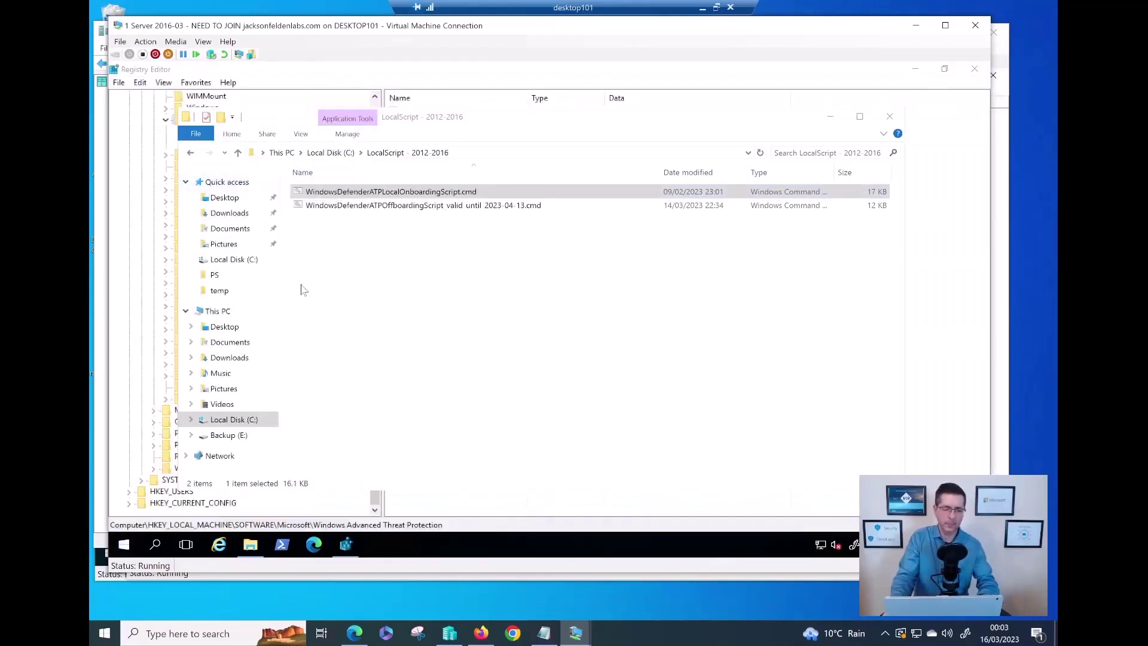
left_click(830, 119)
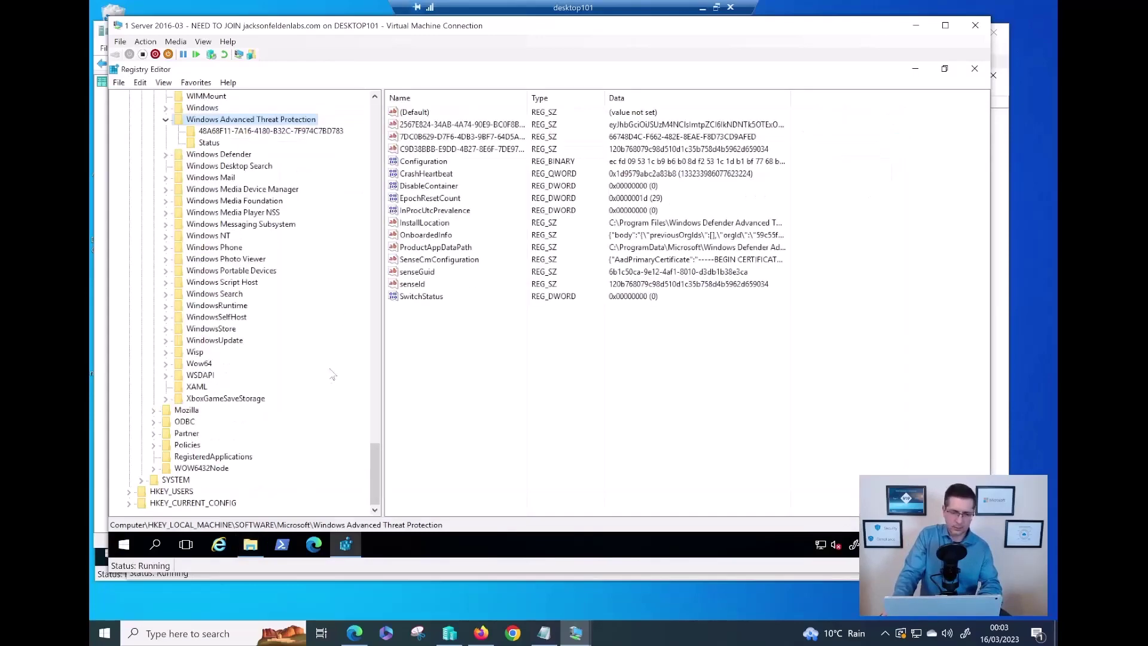
Browse the registry to HKEY_LOCAL_MACHINE\SOFTWARE\Microsoft\Windows Advanced Threat Protection and examine its onboarding values, including SenseCmConfiguration
scroll(266, 356, "up", 10)
scroll(266, 357, "up", 20)
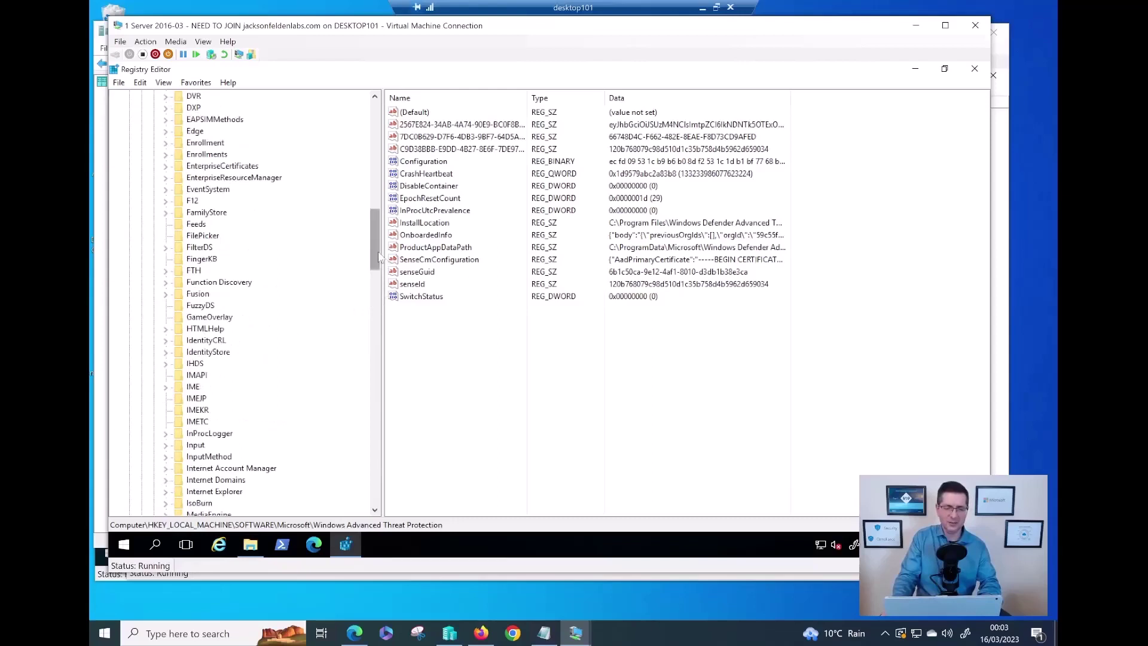
scroll(190, 162, "up", 20)
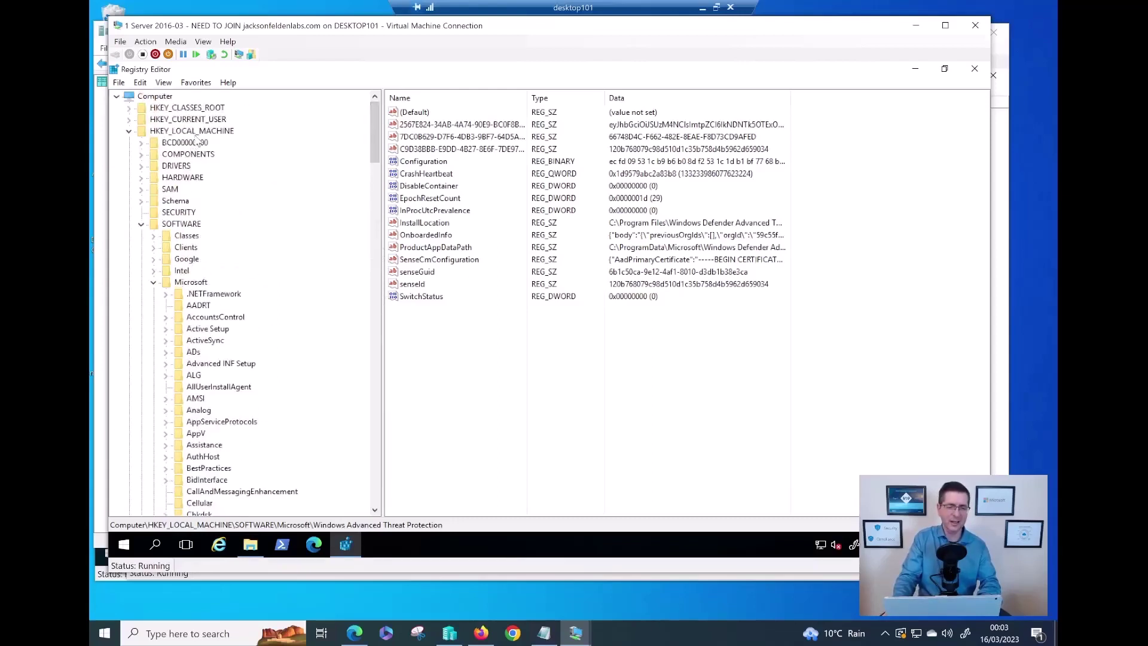
left_click(181, 225)
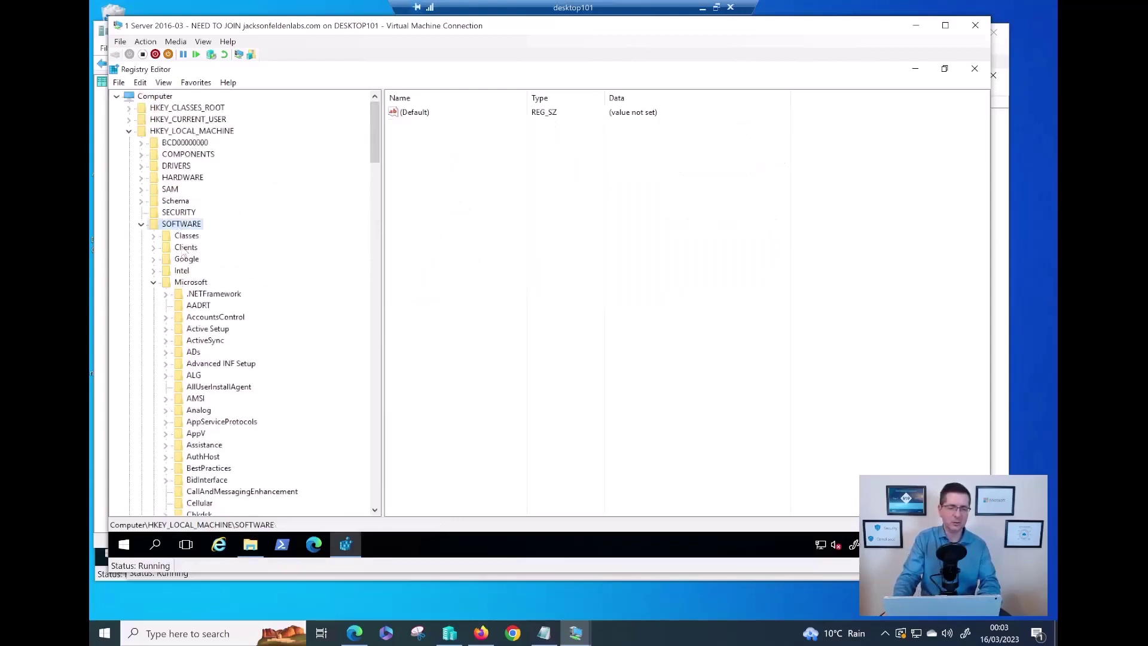
left_click(190, 282)
scroll(375, 180, "down", 2)
left_click_drag(376, 190, 378, 488)
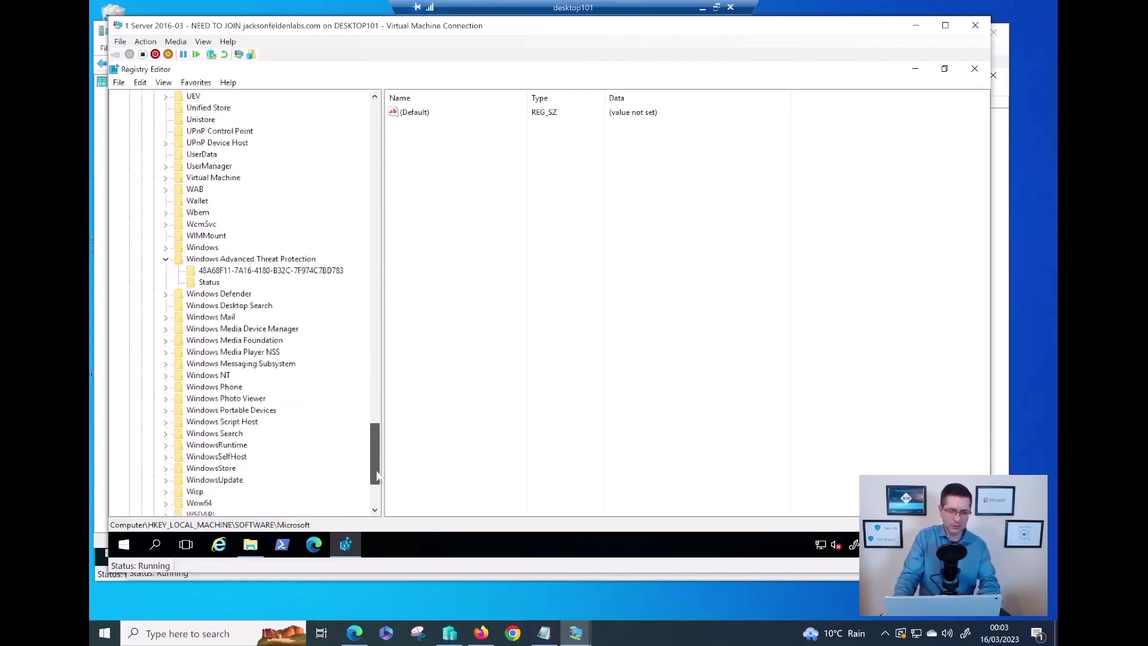
left_click(261, 261)
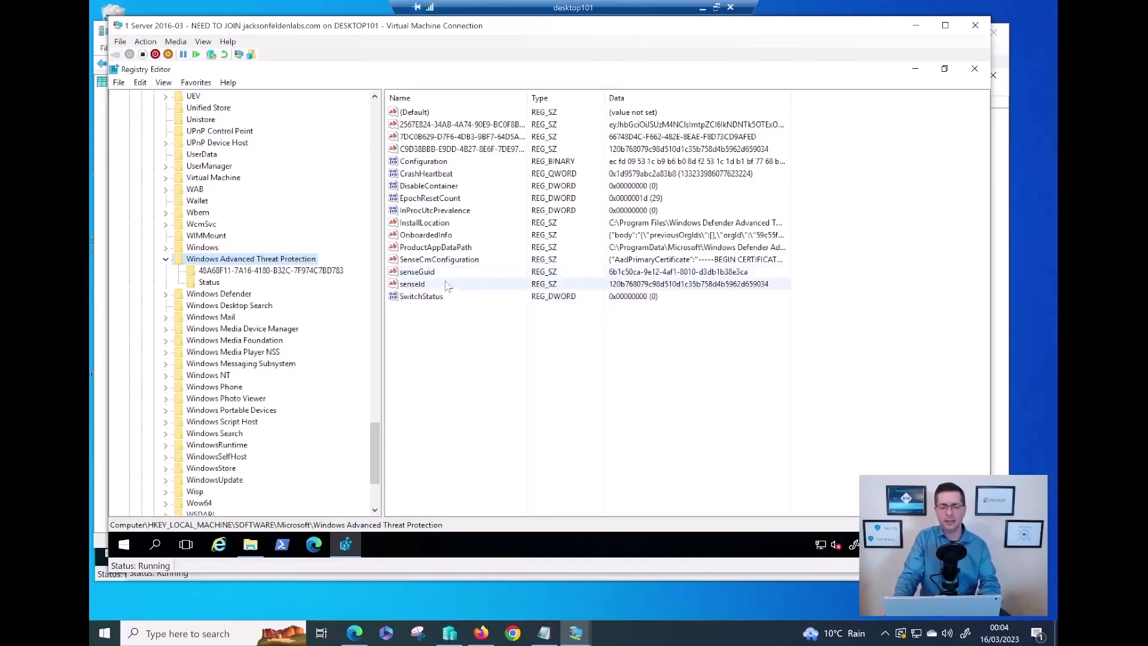
left_click(461, 259)
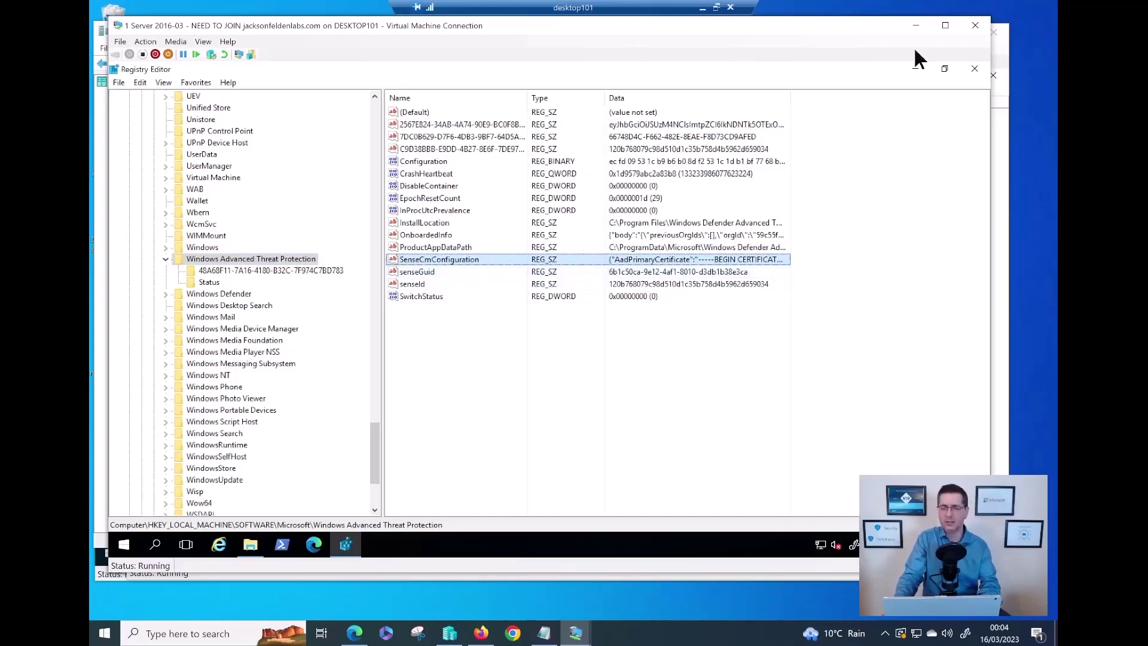
left_click(703, 9)
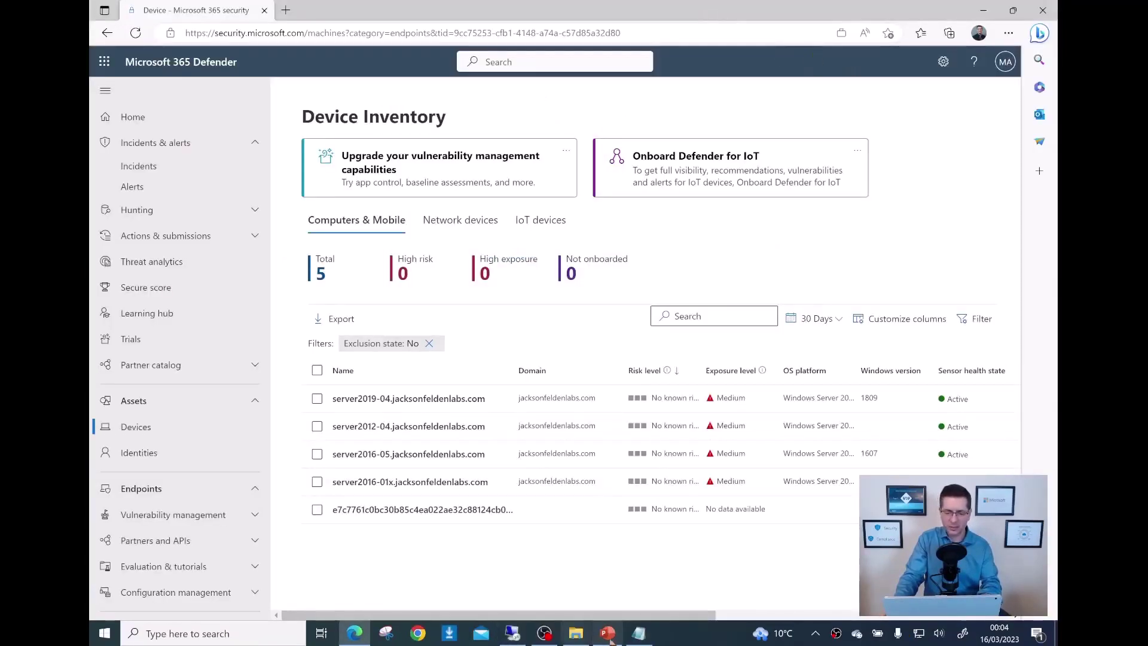
left_click(639, 634)
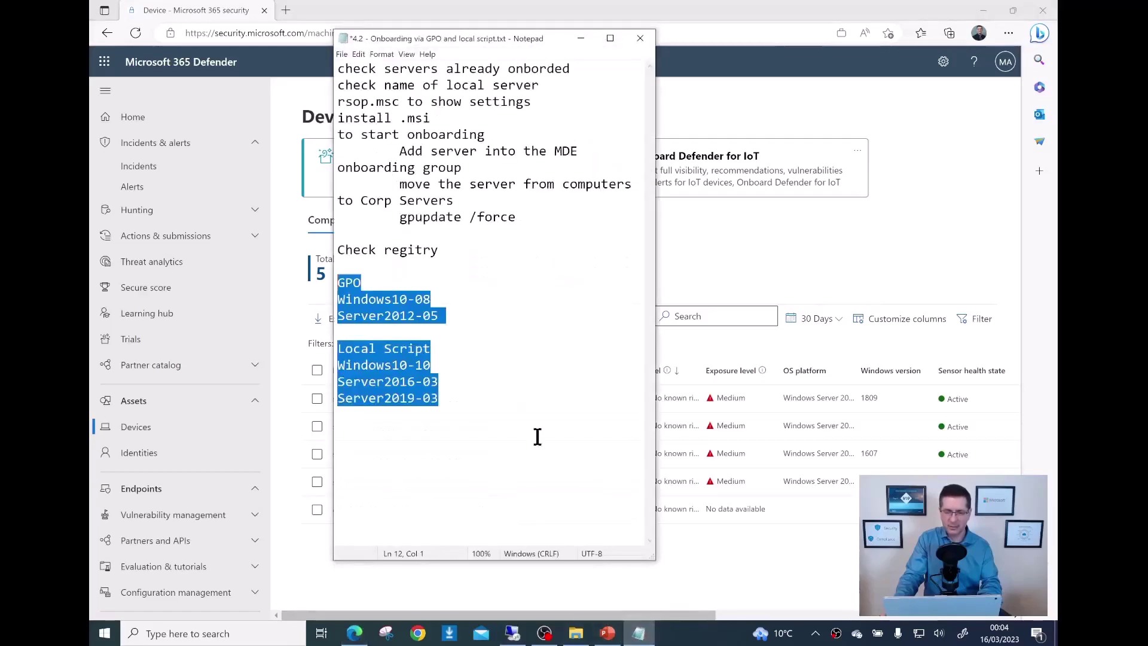
left_click(582, 37)
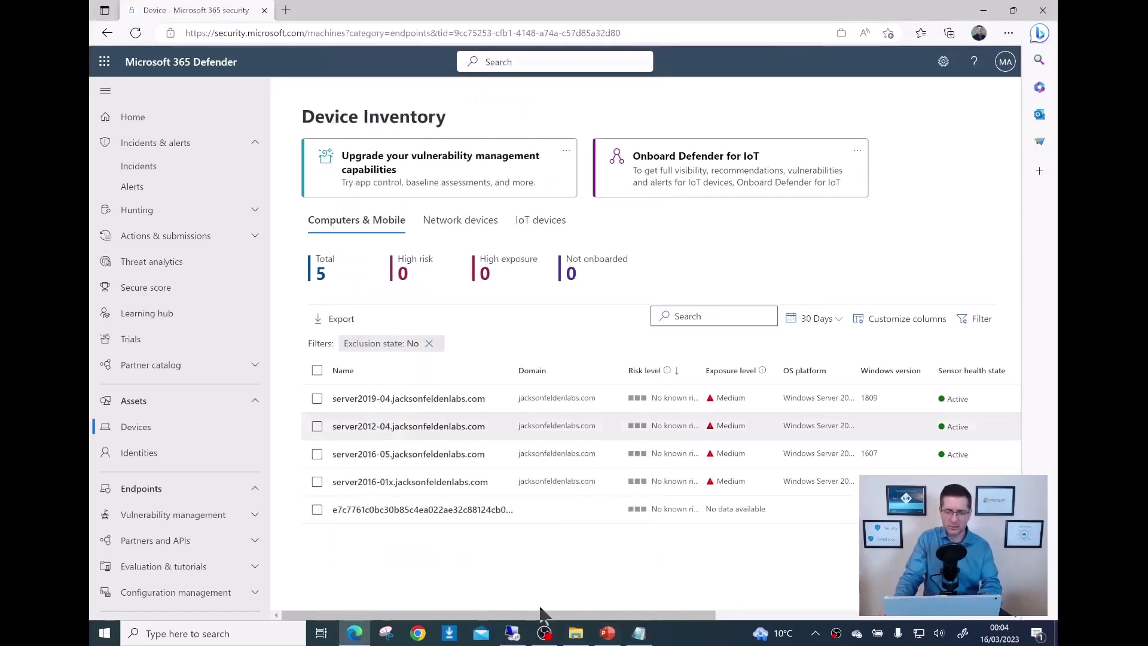
left_click(513, 633)
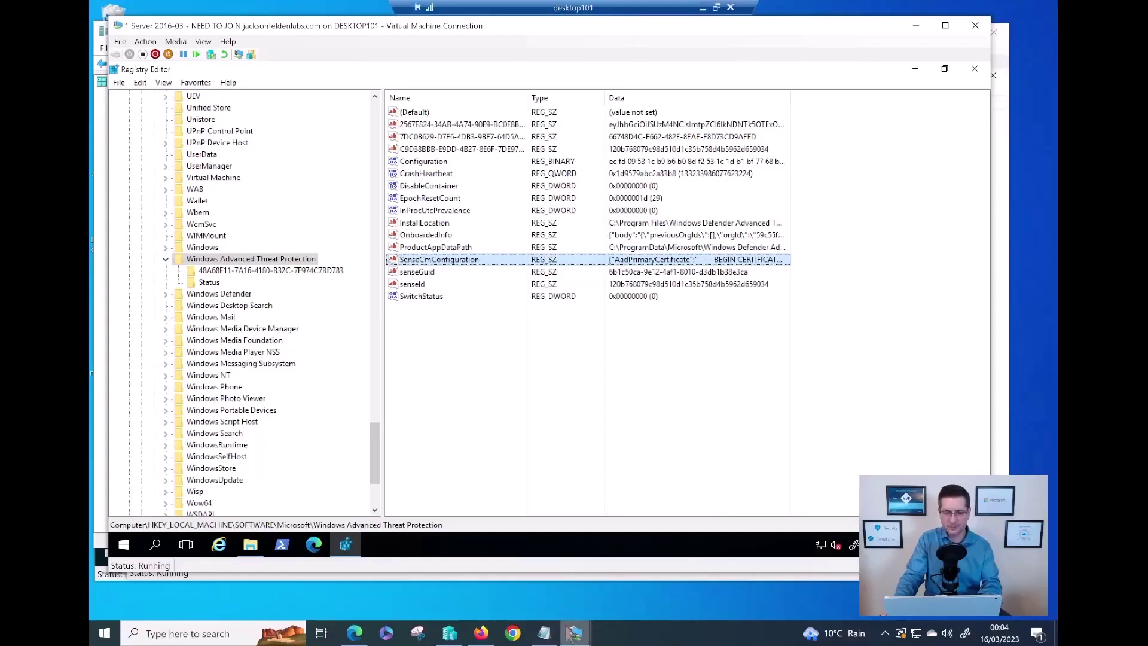
Bring up the Notepad checklist on desktop101 and review the local script onboarding items
left_click(543, 632)
left_click_drag(863, 204, 895, 239)
left_click(789, 60)
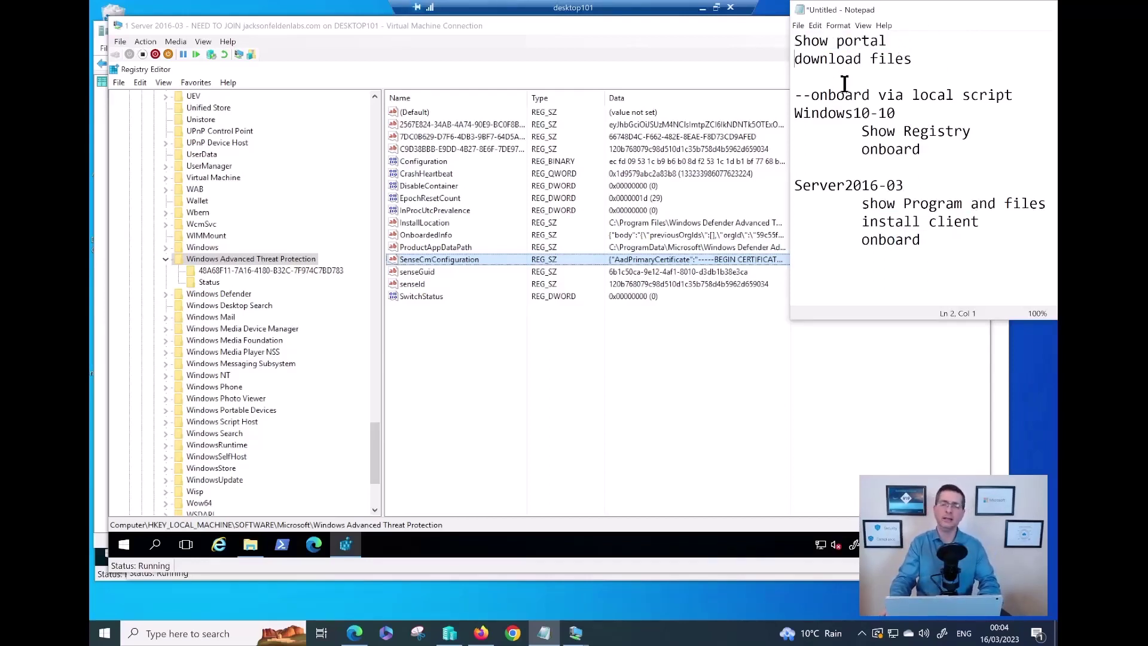
Switch to the Microsoft 365 Defender portal, refresh the Device Inventory, and widen the Name column to check for the onboarded devices
left_click(703, 12)
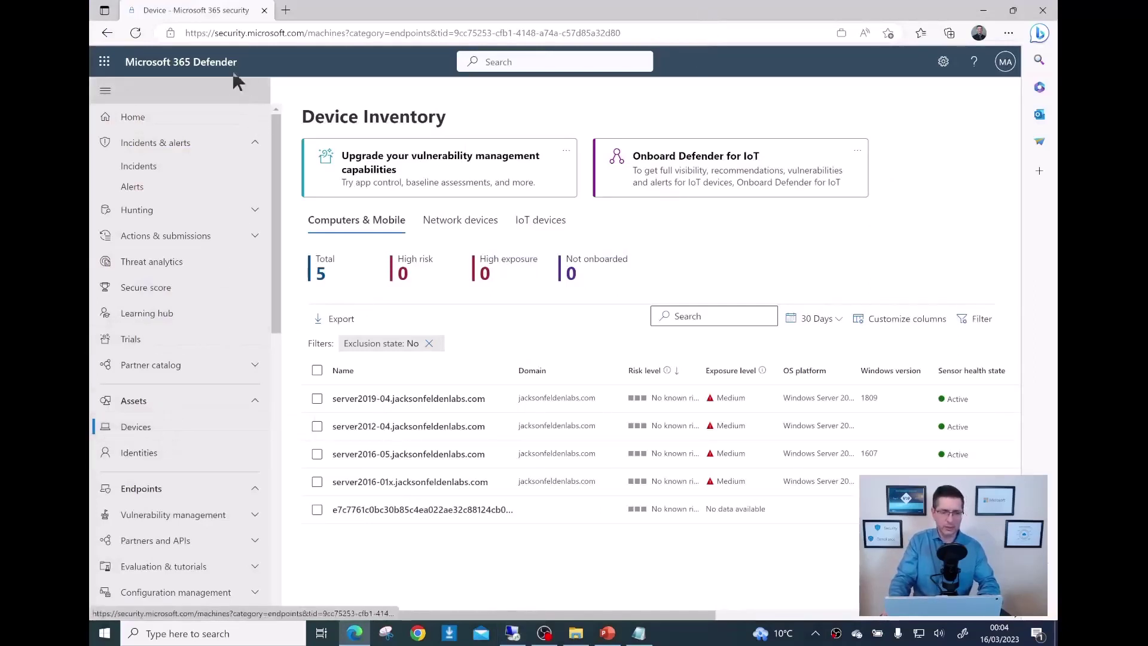
left_click(135, 34)
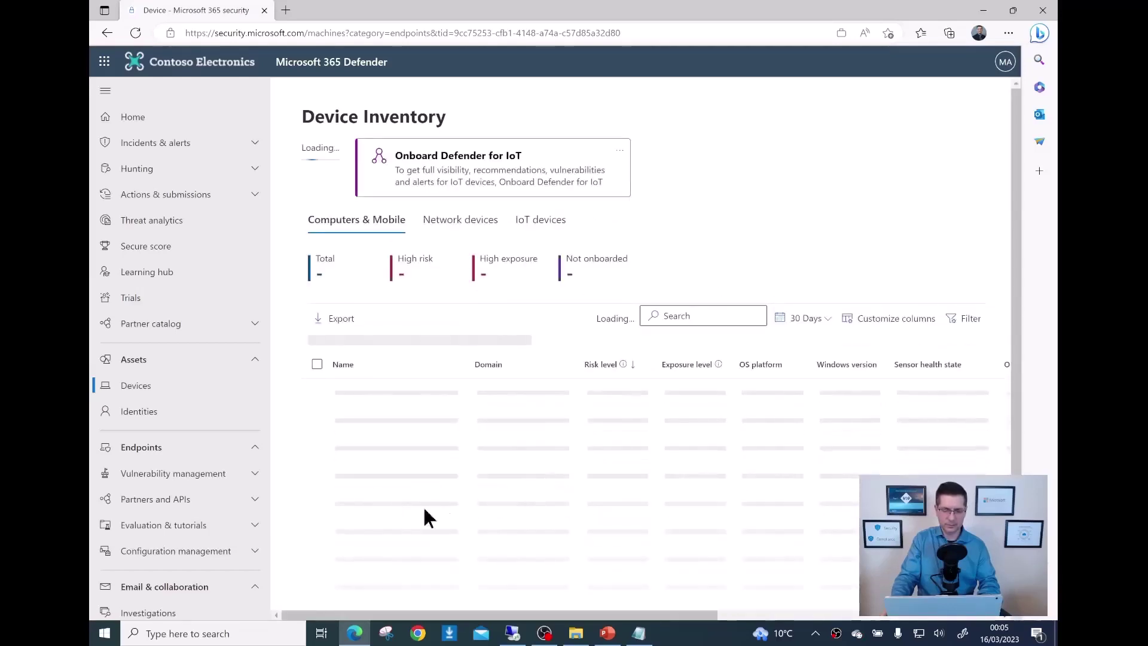
scroll(283, 540, "down", 1)
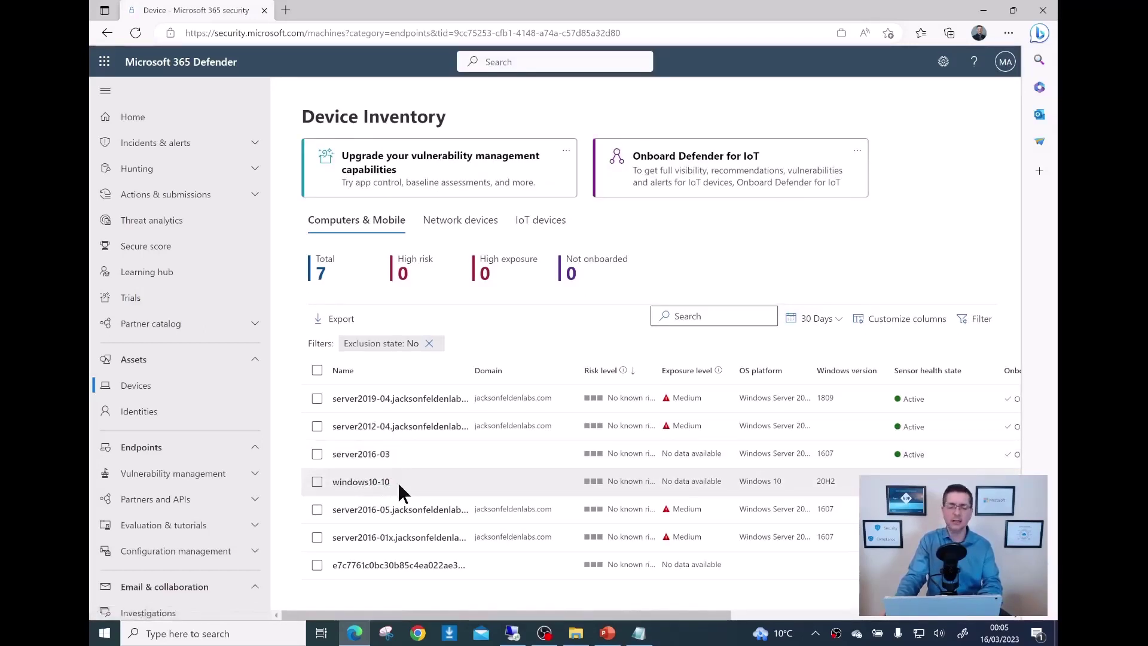
left_click_drag(470, 371, 512, 372)
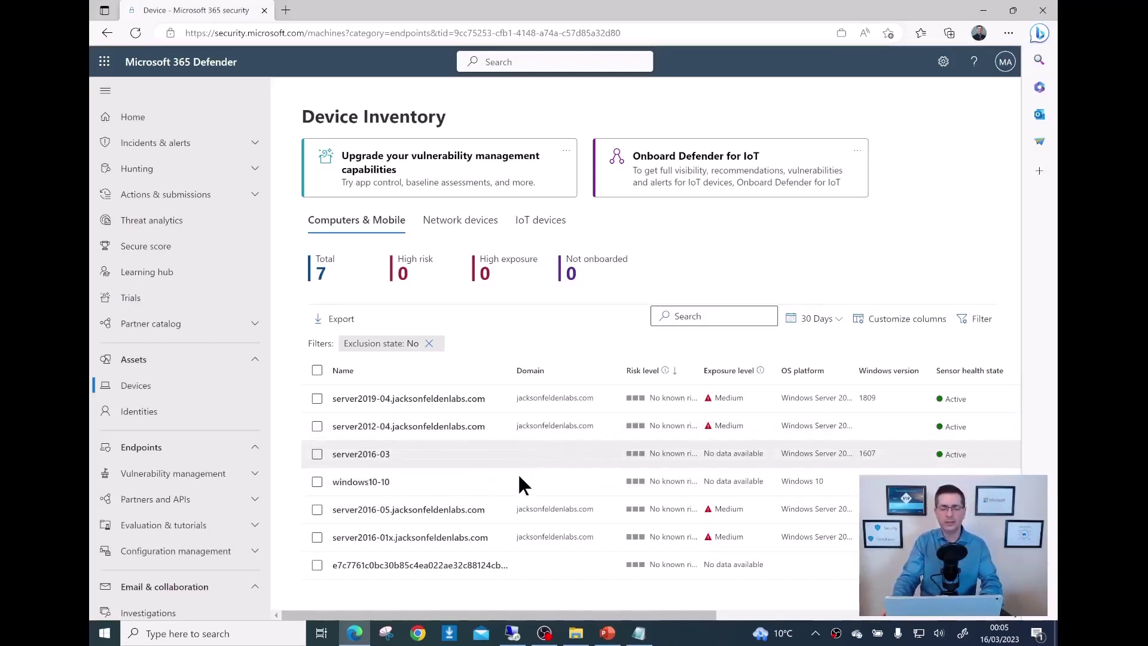
Examine server2016-03's security recommendations, software inventory, missing KBs and discovered vulnerabilities, and return to the Devices list
left_click(379, 456)
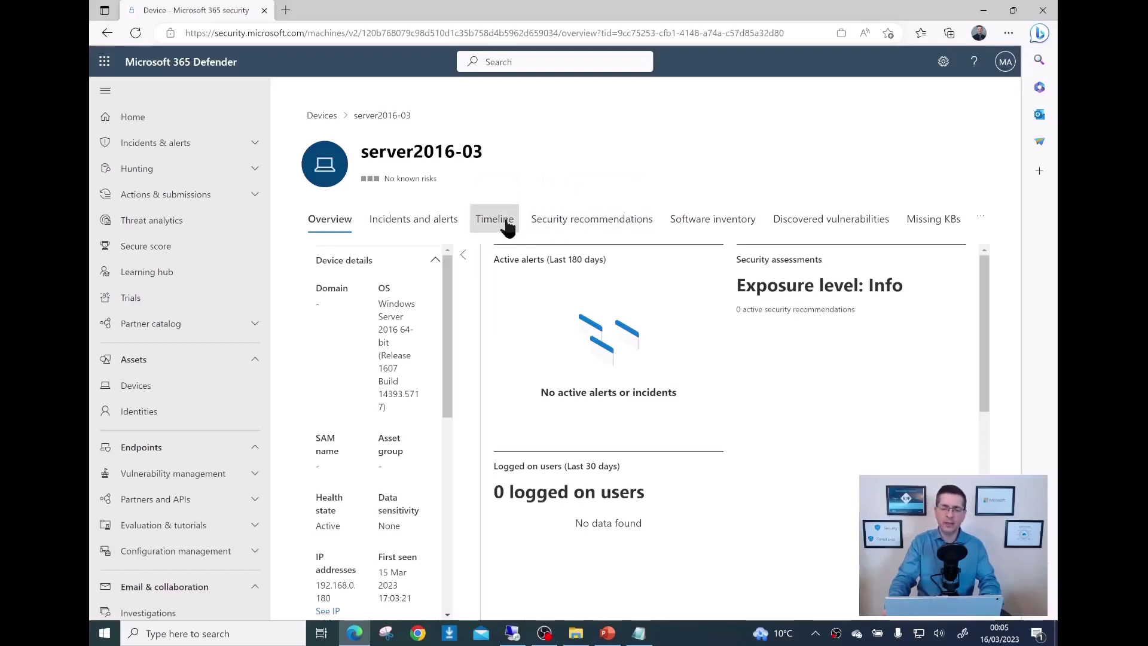
left_click(556, 226)
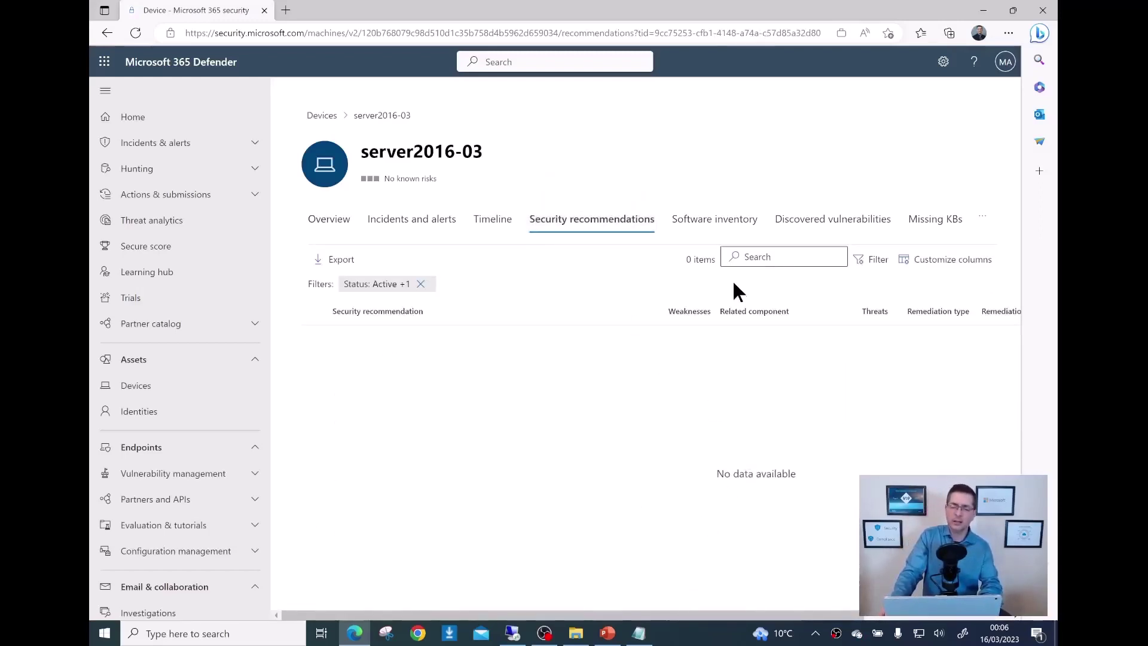
left_click(712, 232)
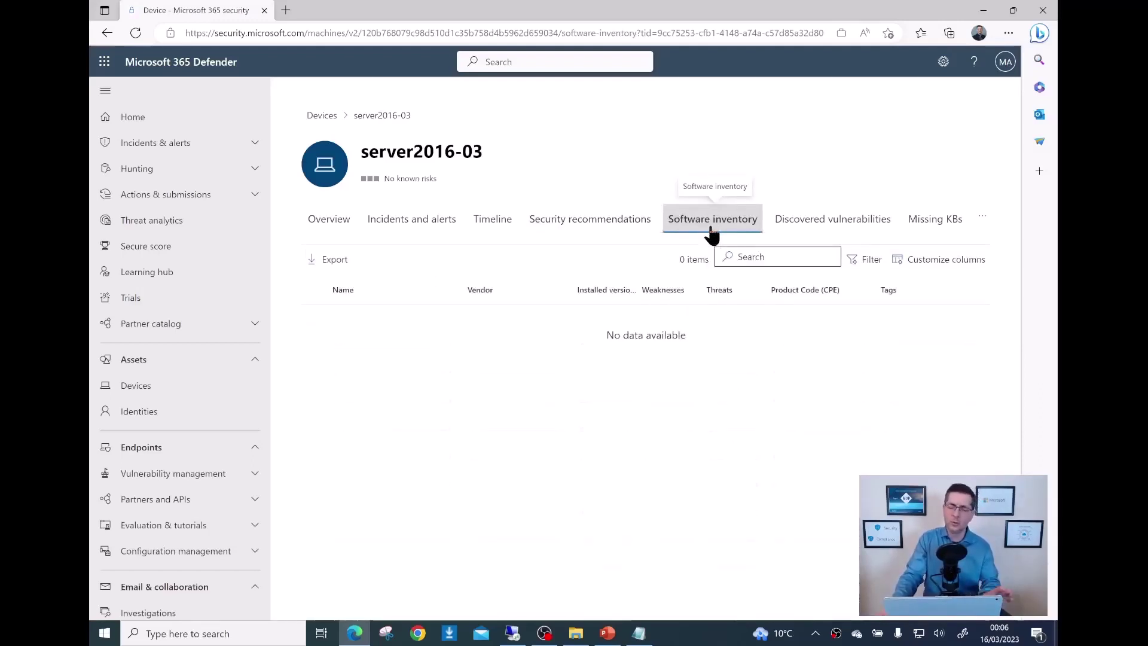
left_click_drag(606, 336, 663, 340)
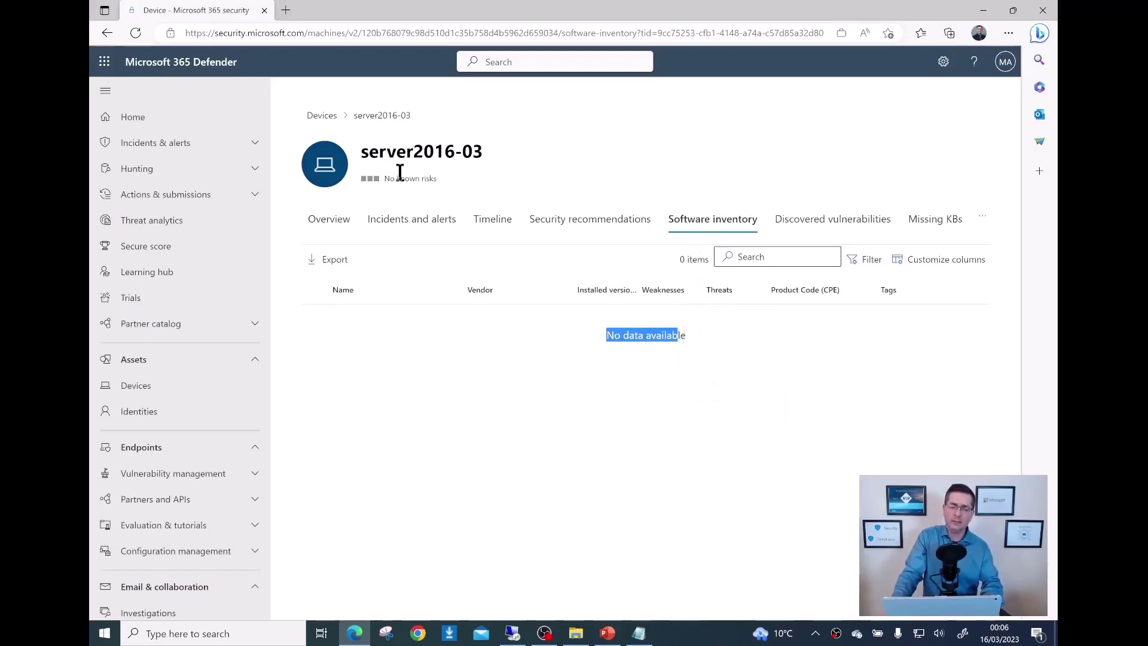
left_click_drag(397, 150, 434, 152)
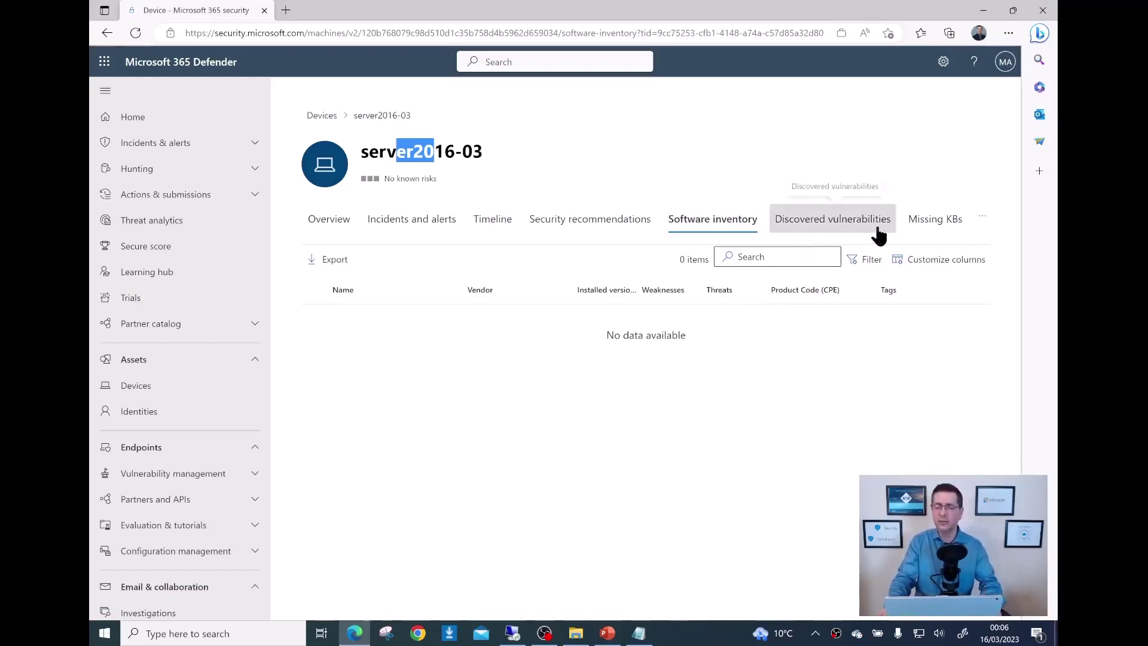
left_click(919, 233)
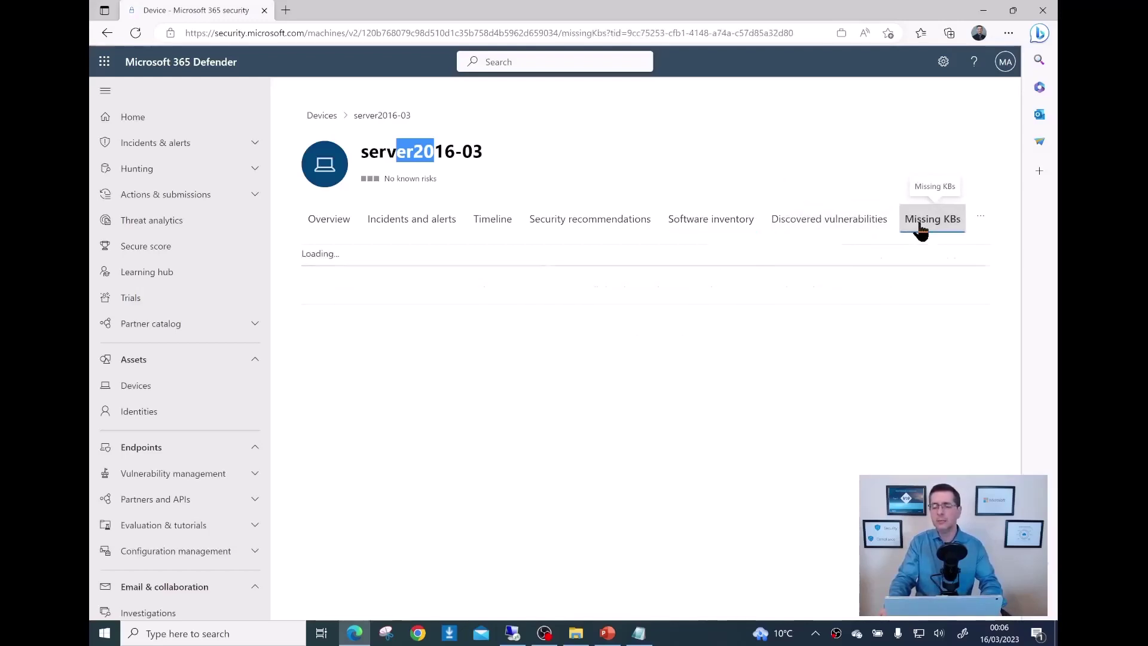
left_click(819, 230)
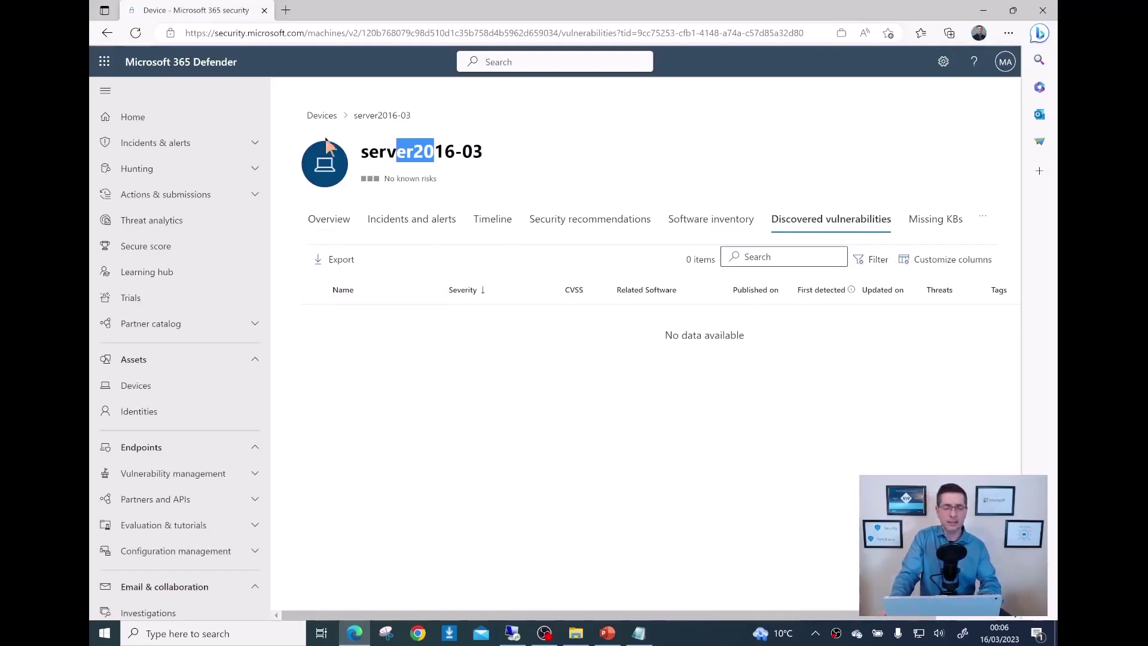
left_click(320, 115)
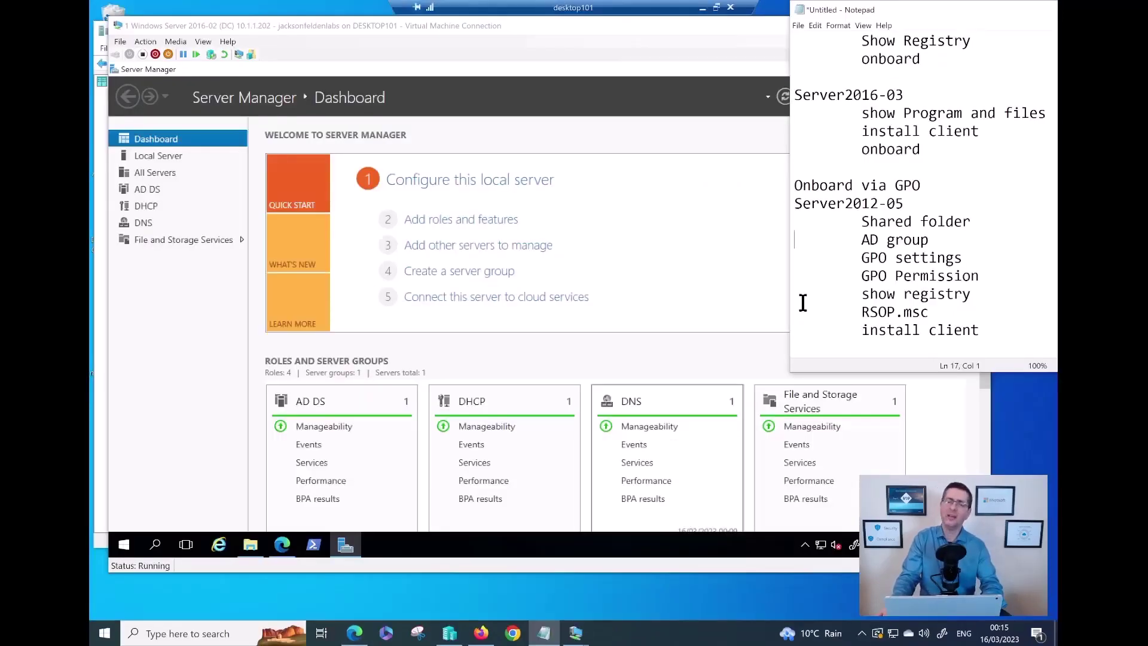
Review the GPO onboarding notes, then open C:\MDEonboarding\GPO - SRV2012-2016 on the domain controller and locate WindowsDefenderATPOnboardingScript.cmd
left_click_drag(916, 204, 796, 203)
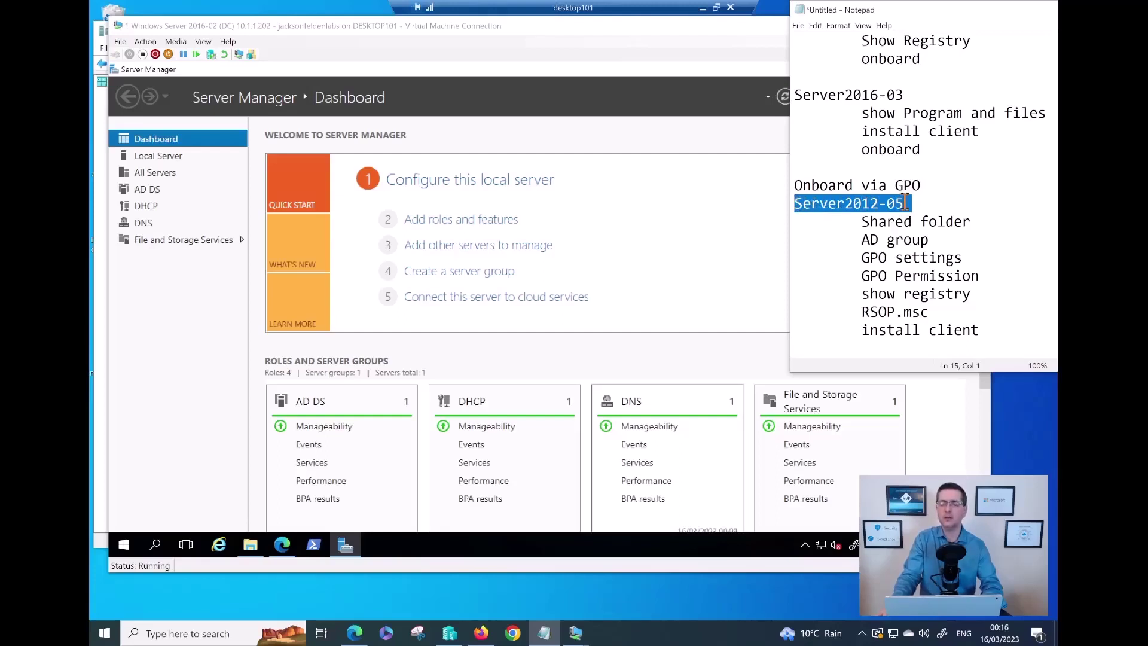
left_click_drag(928, 187, 856, 188)
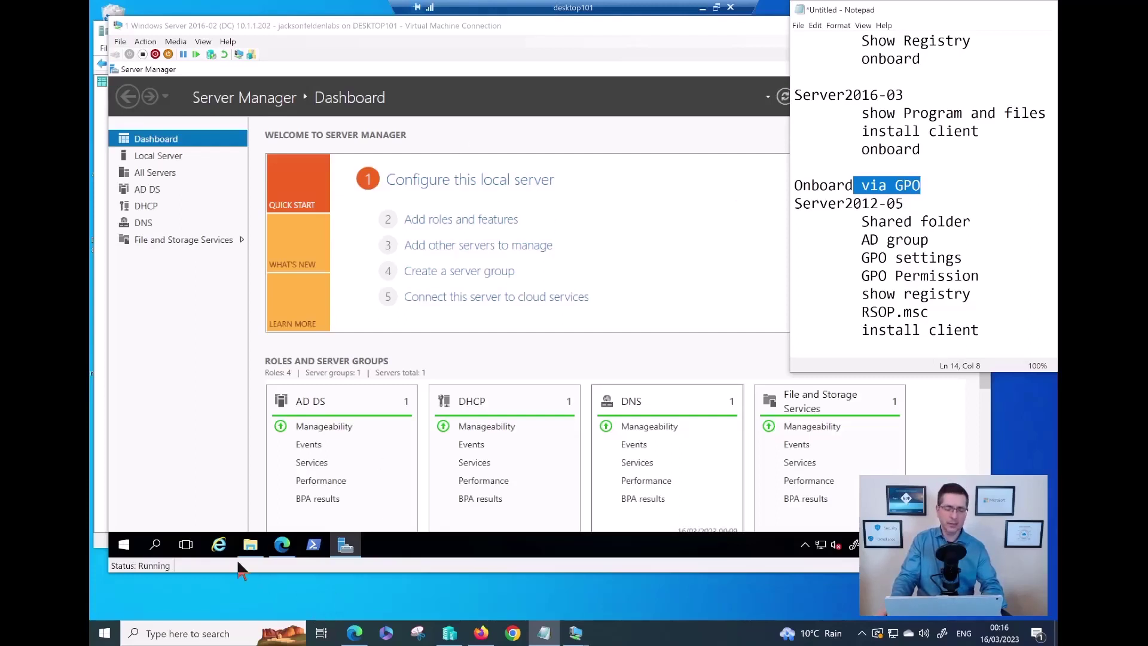
left_click(250, 545)
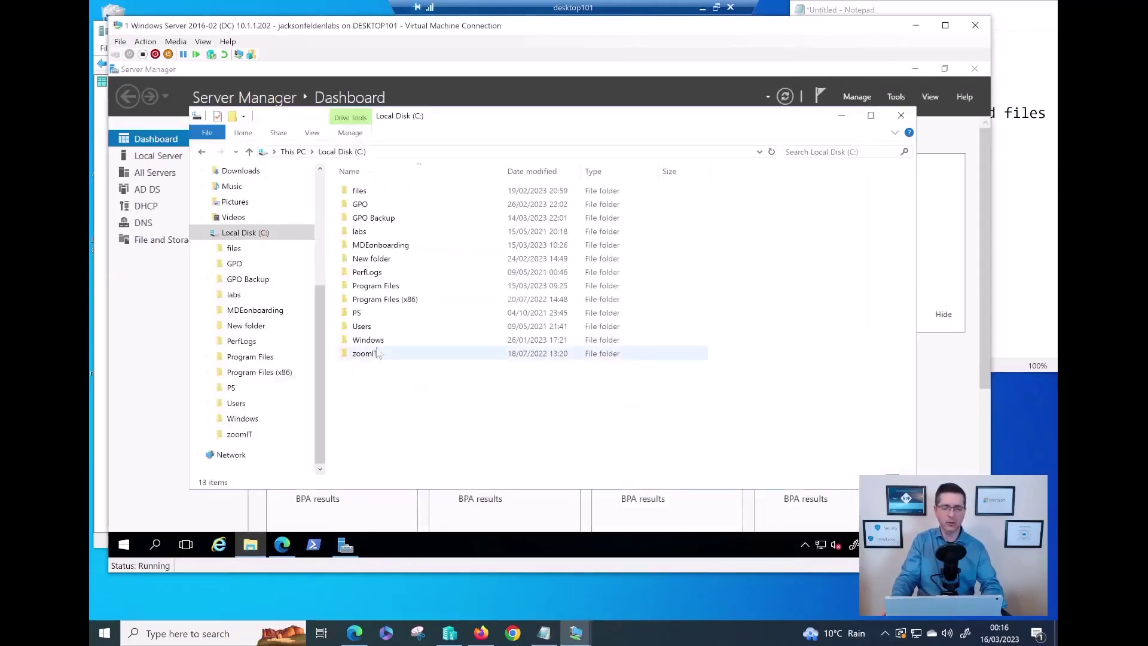
left_click(278, 312)
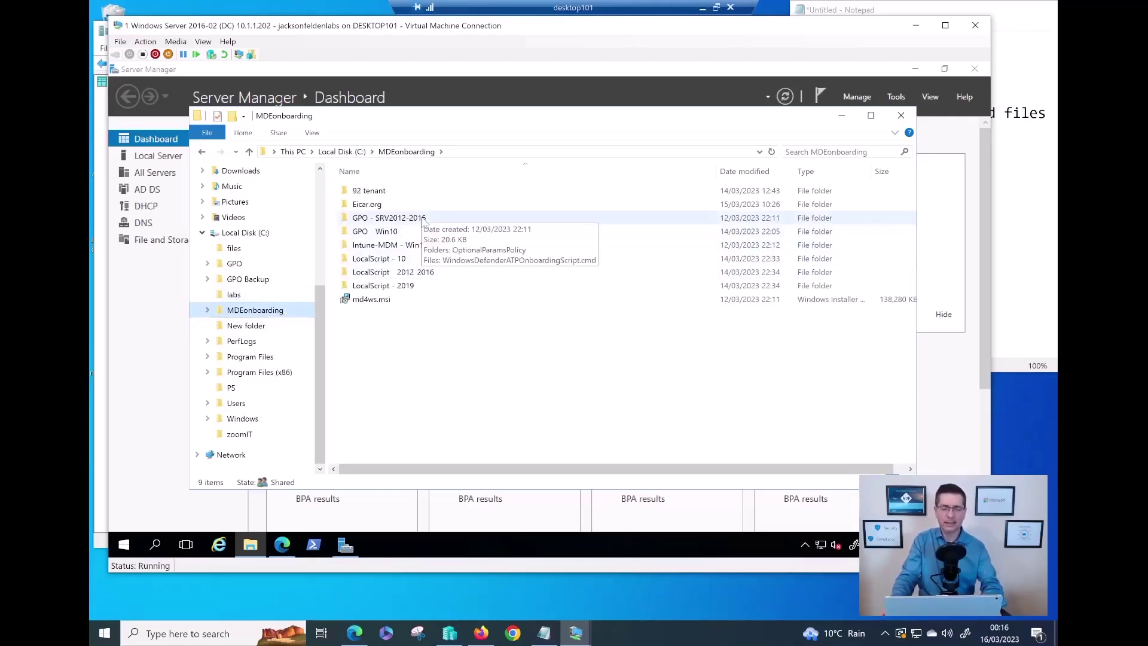
double_click(370, 220)
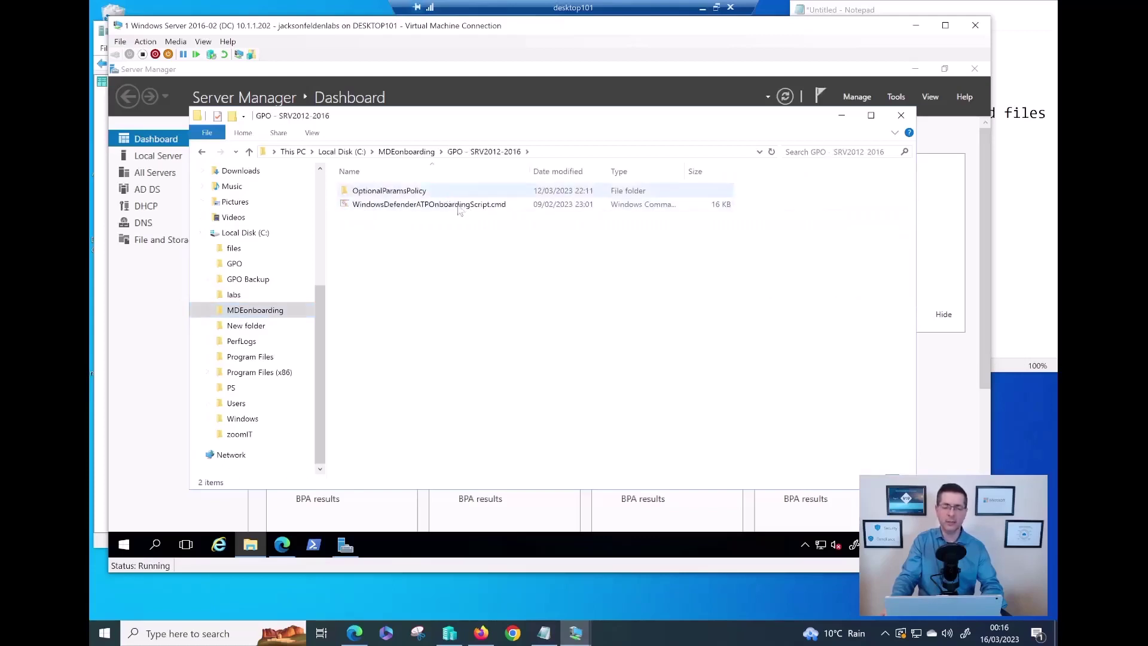
left_click_drag(529, 172, 567, 172)
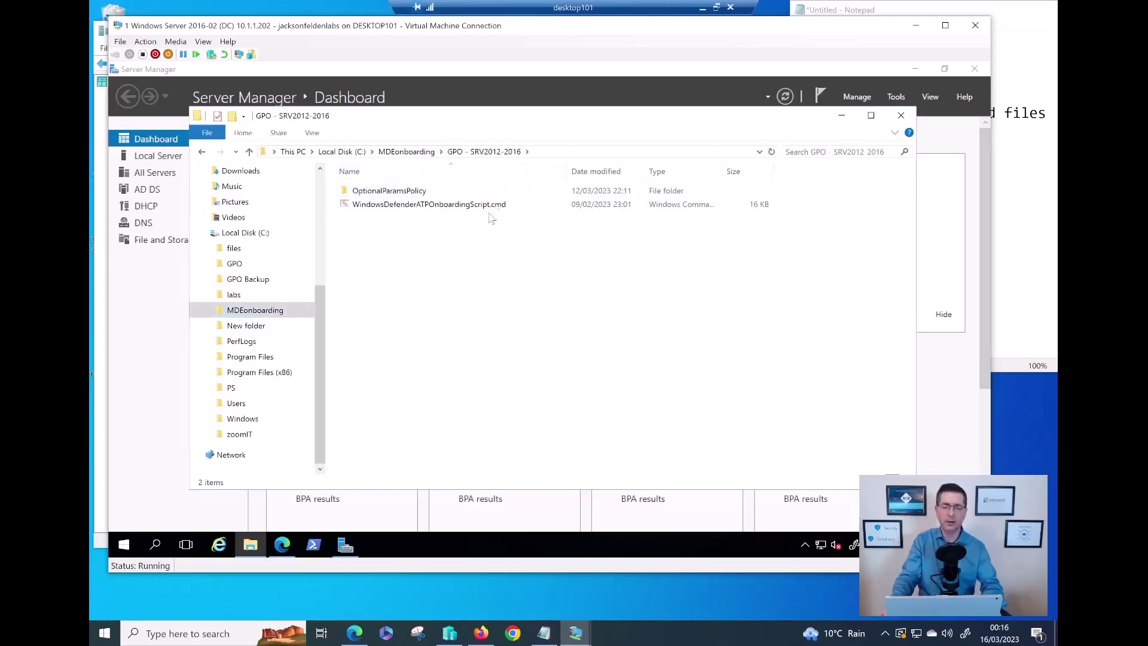
left_click(472, 210)
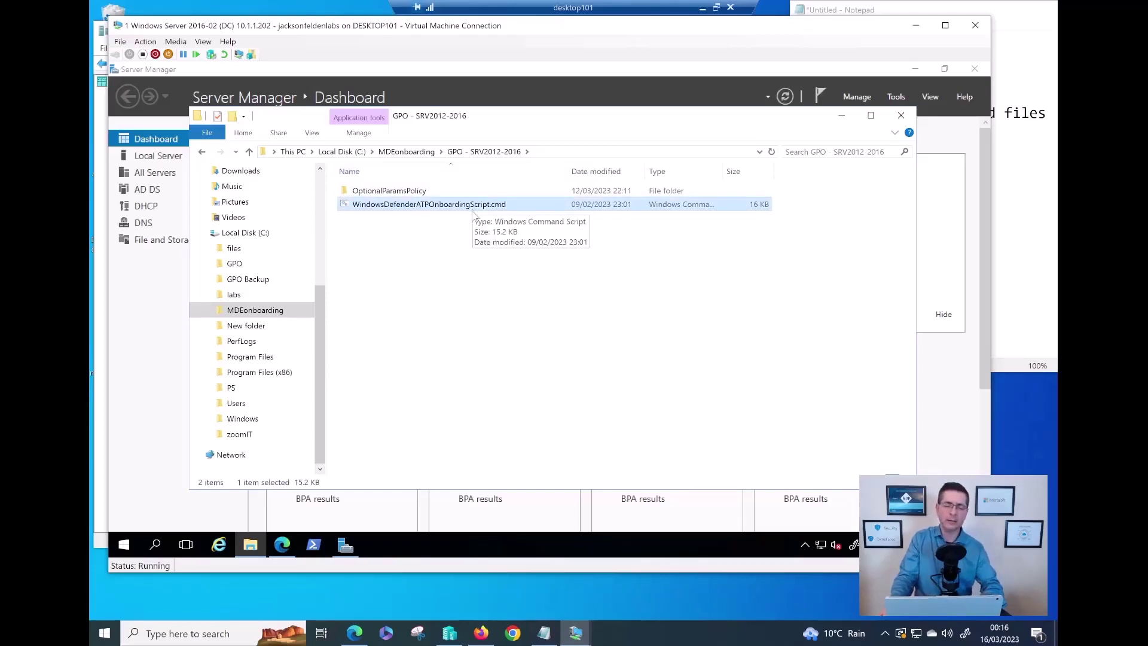
Check the MDEonboarding folder's network path and sharing permissions, leaving them as they are, and put the file window away
right_click(266, 309)
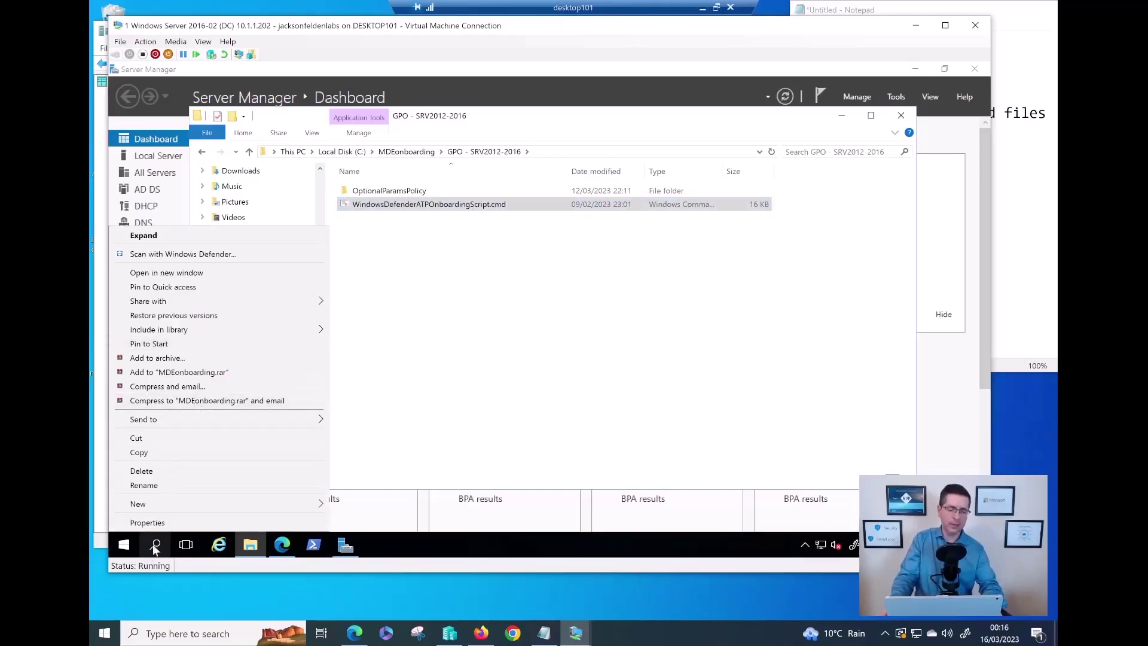
left_click(147, 521)
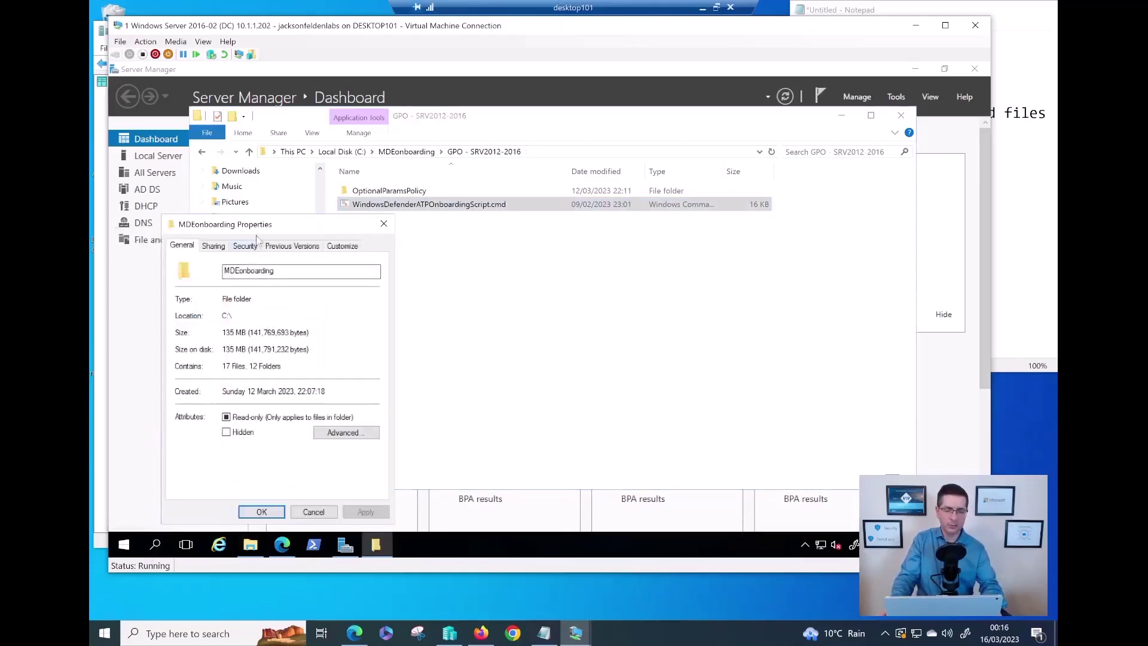
left_click_drag(261, 224, 274, 175)
left_click(226, 197)
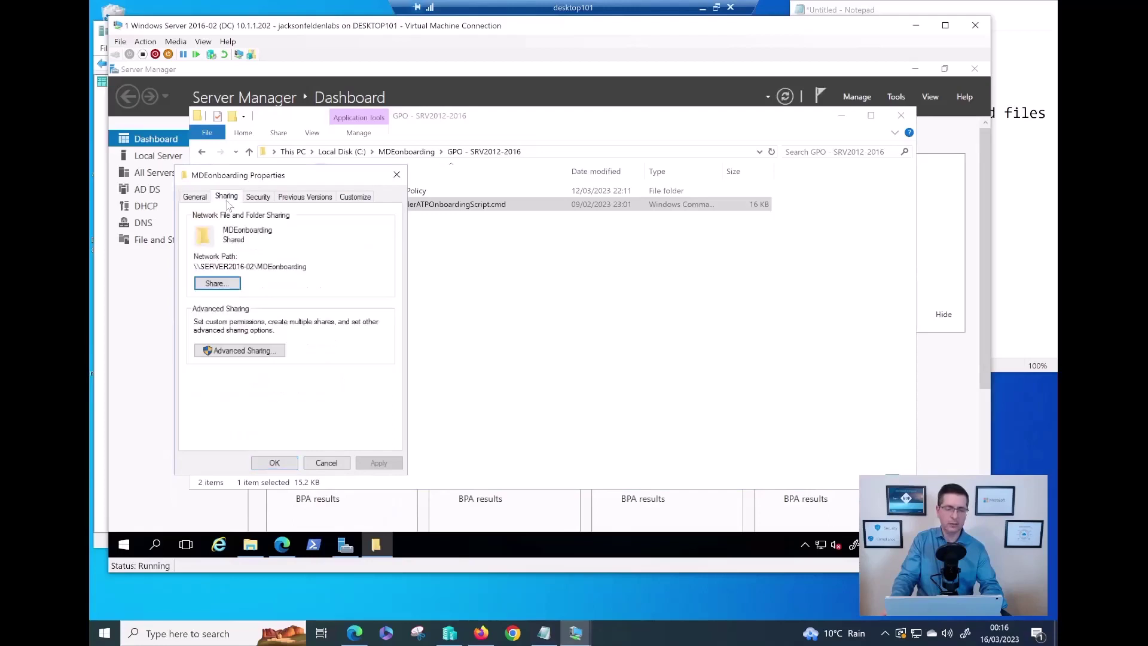
left_click(217, 284)
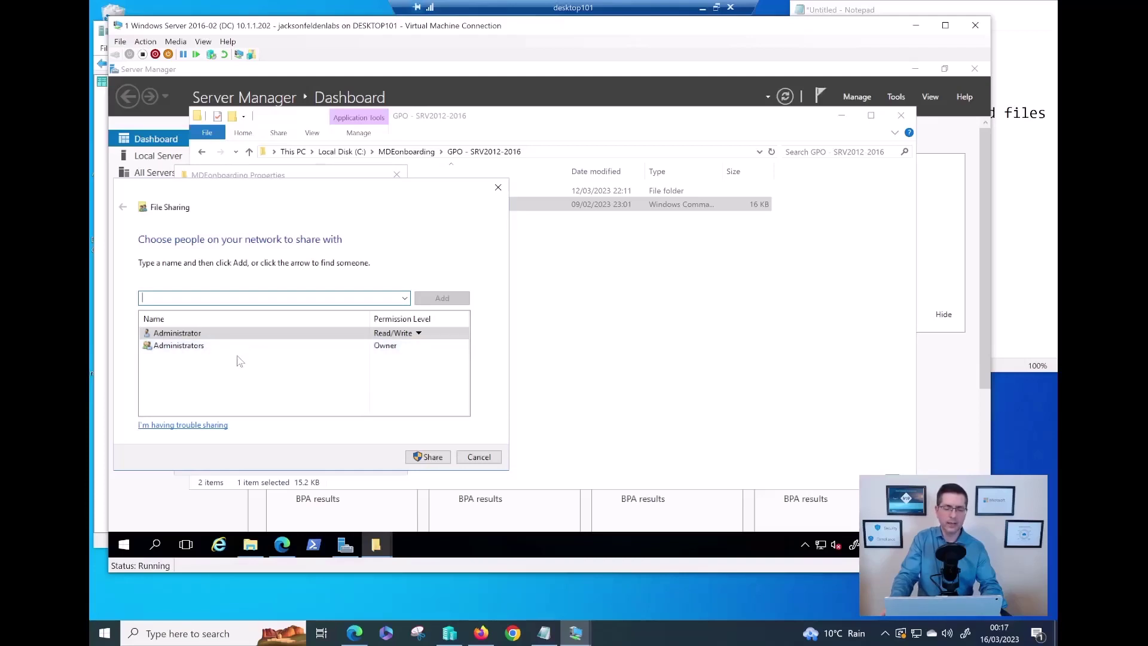
left_click(498, 187)
left_click(274, 463)
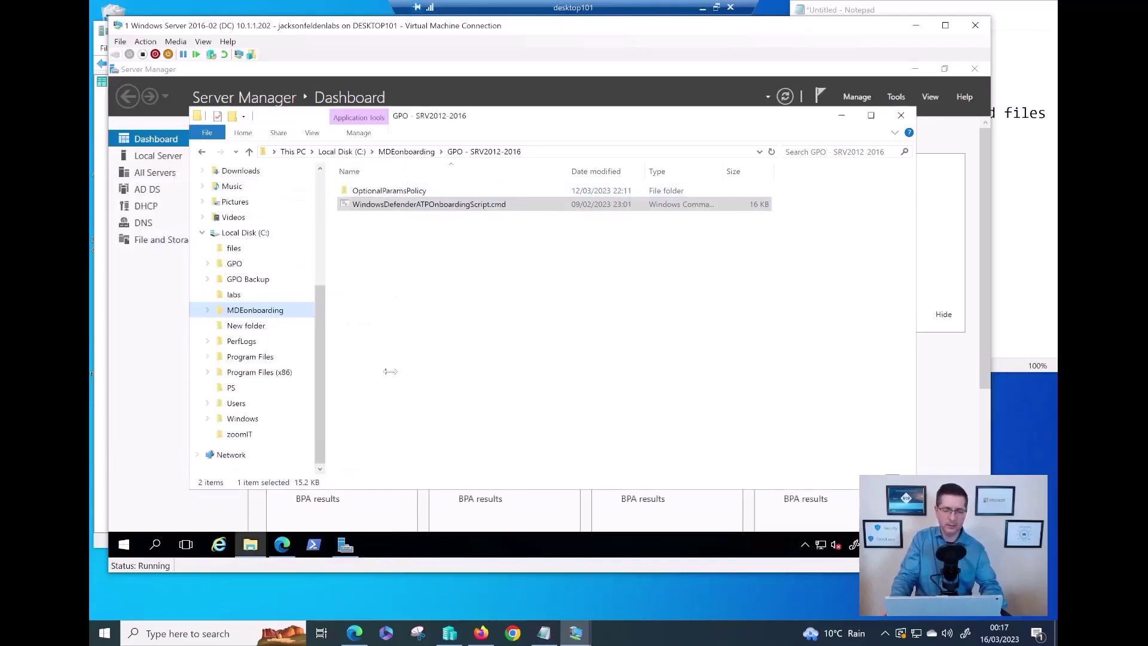
left_click(841, 115)
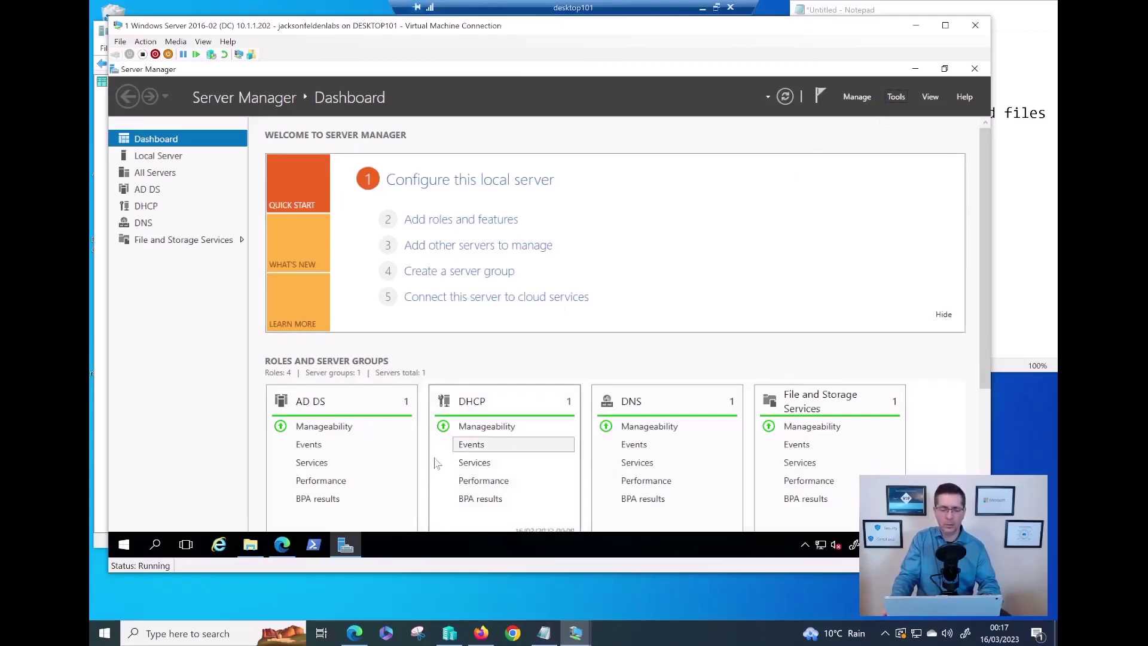
In Active Directory Users and Computers, show the members of the MDE Server 2012 2016 Onboarding group under Corp Groups, with full names readable
left_click(896, 96)
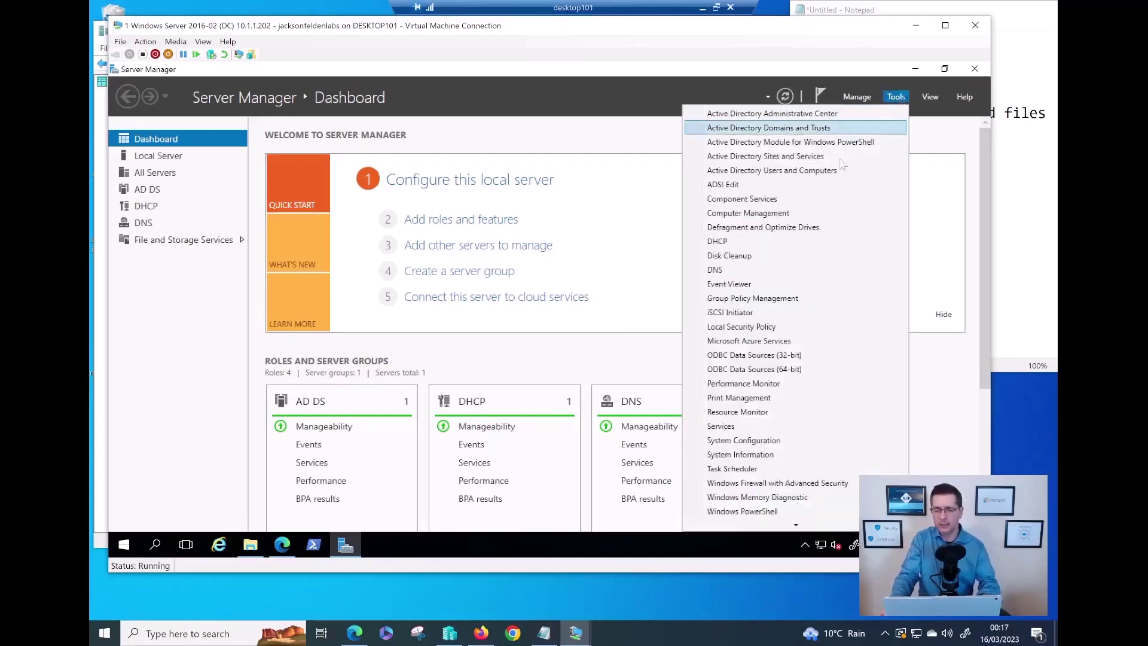
left_click(802, 172)
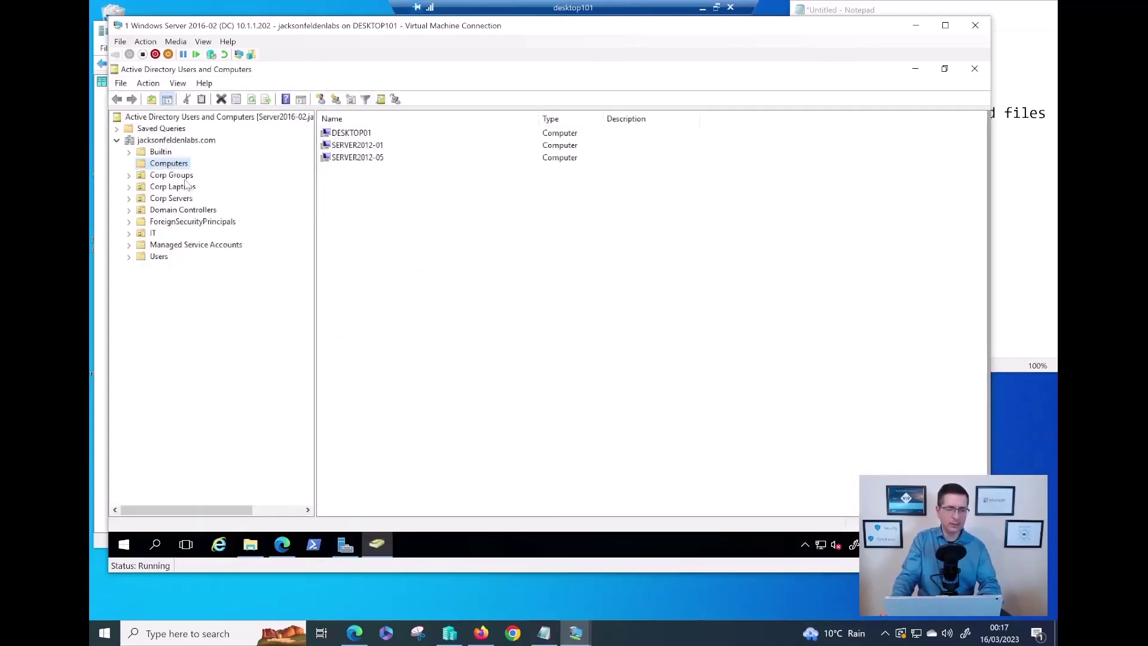
left_click(183, 176)
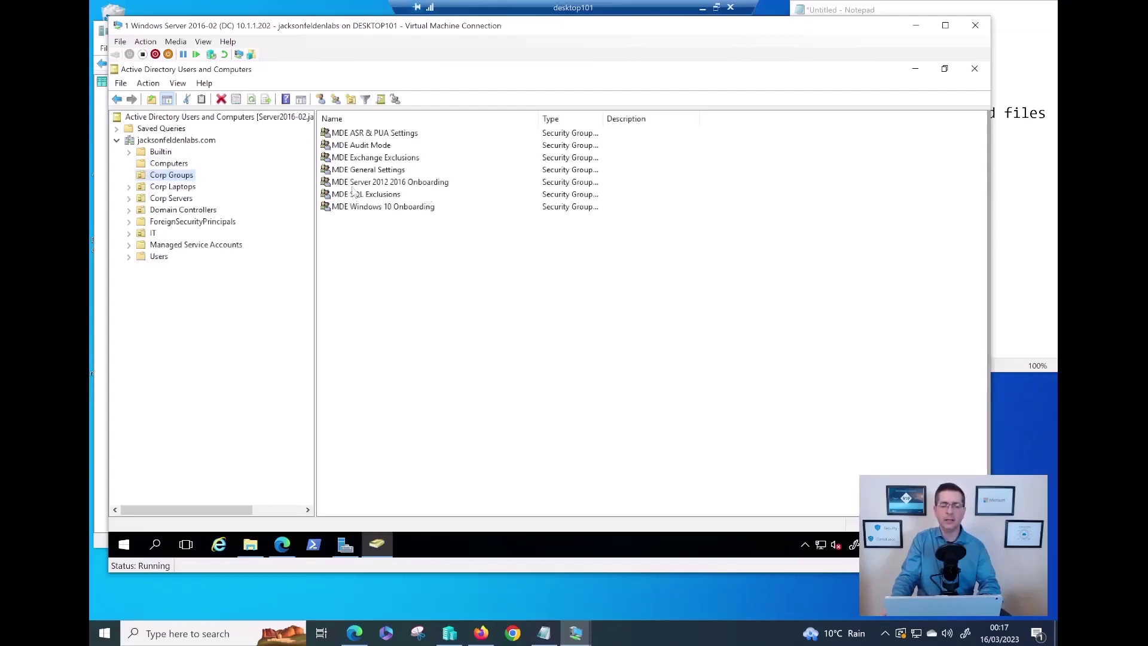
left_click(353, 184)
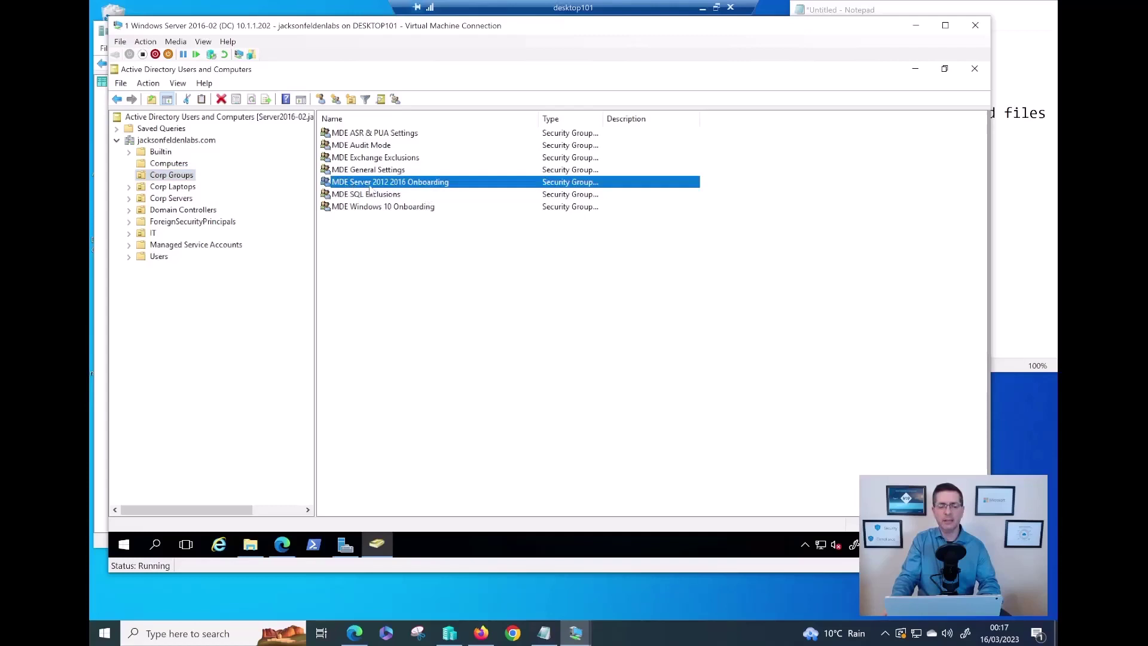
double_click(420, 186)
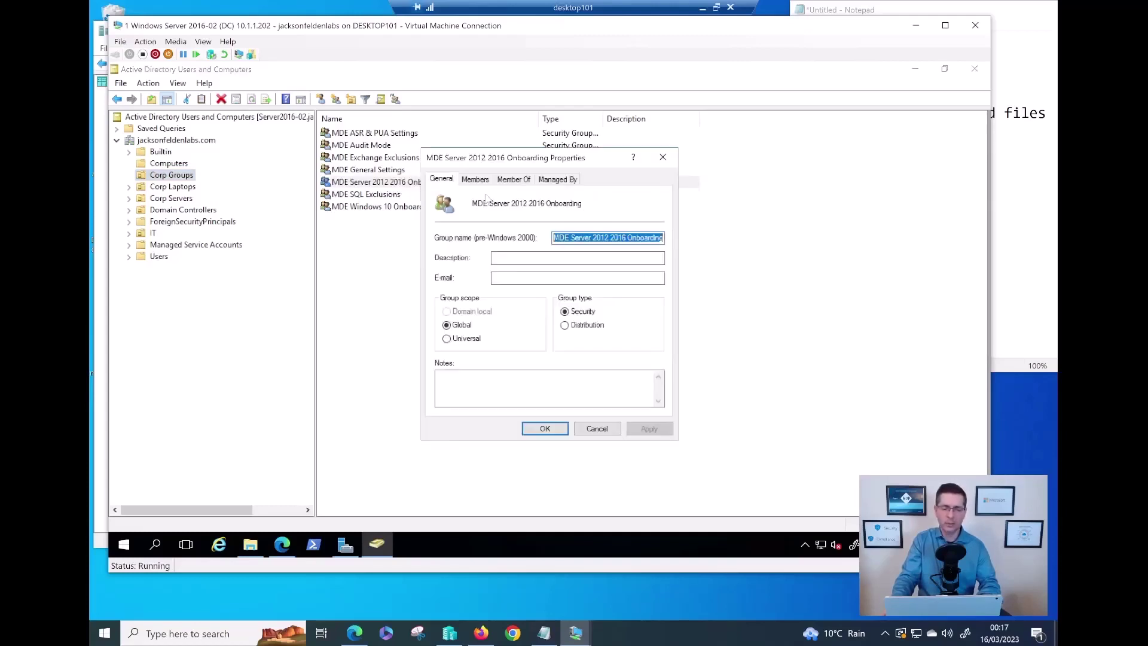
left_click(477, 180)
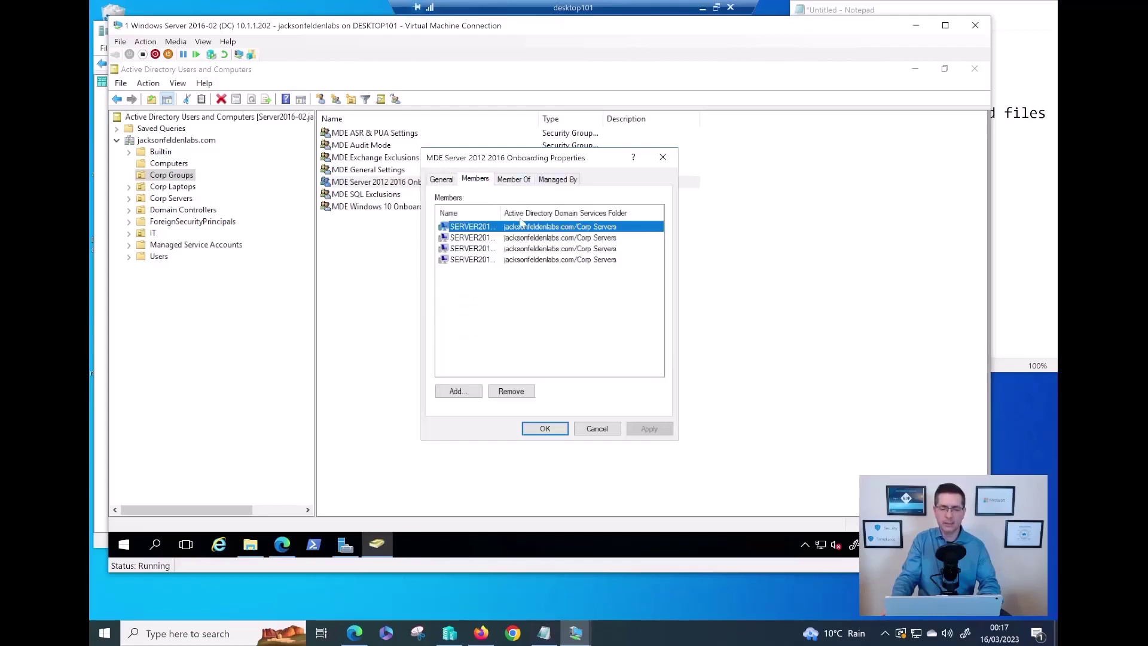
left_click_drag(561, 217, 587, 216)
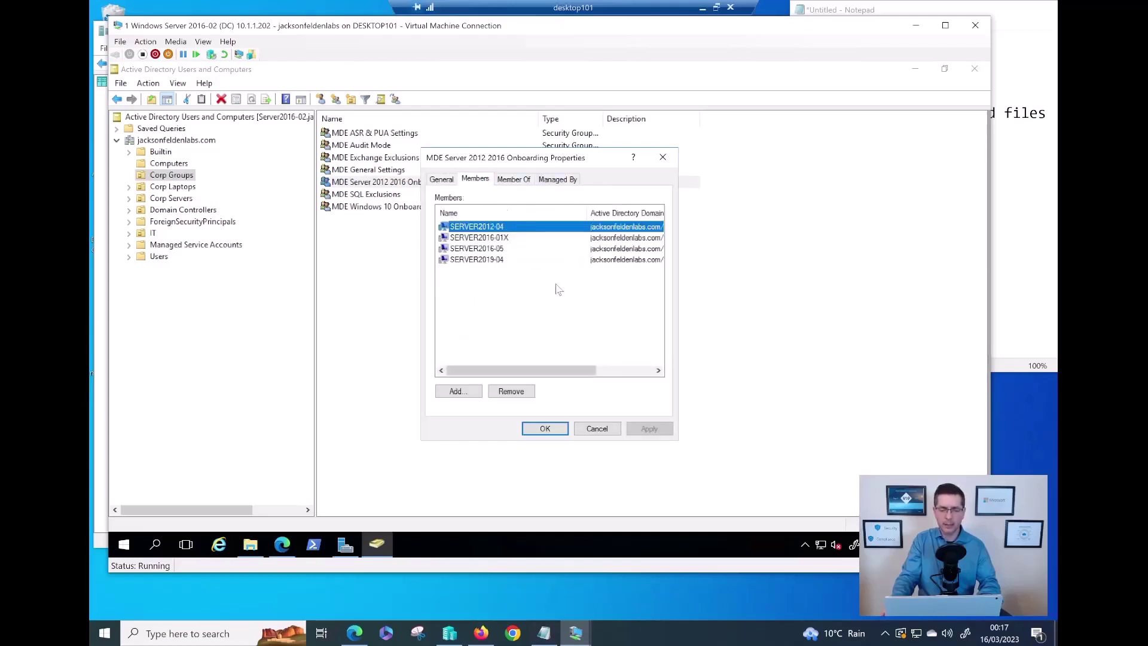
Check the target server's name in the notes, start adding a group member, and include Computers in the searchable object types
left_click(1006, 203)
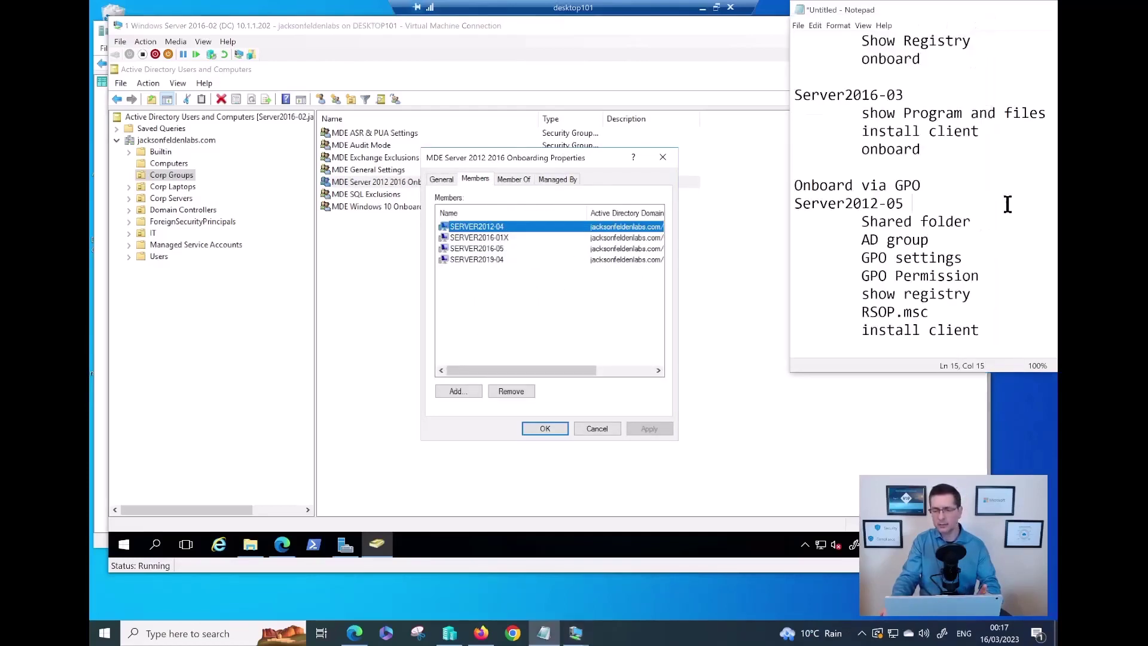
left_click_drag(912, 203, 814, 213)
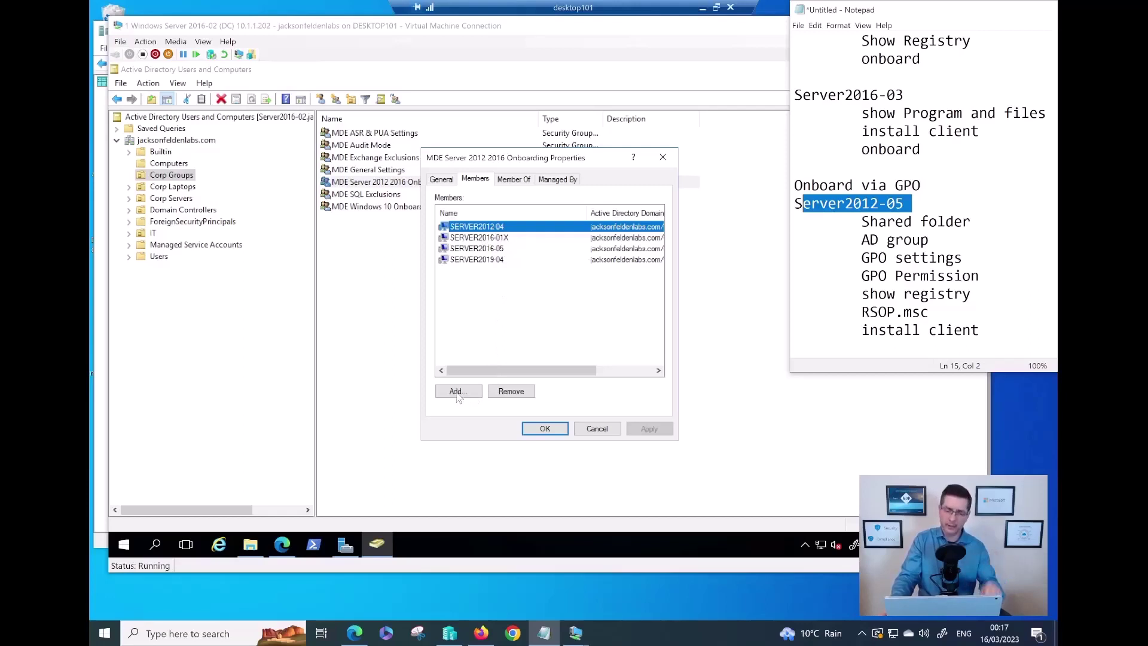
left_click(477, 393)
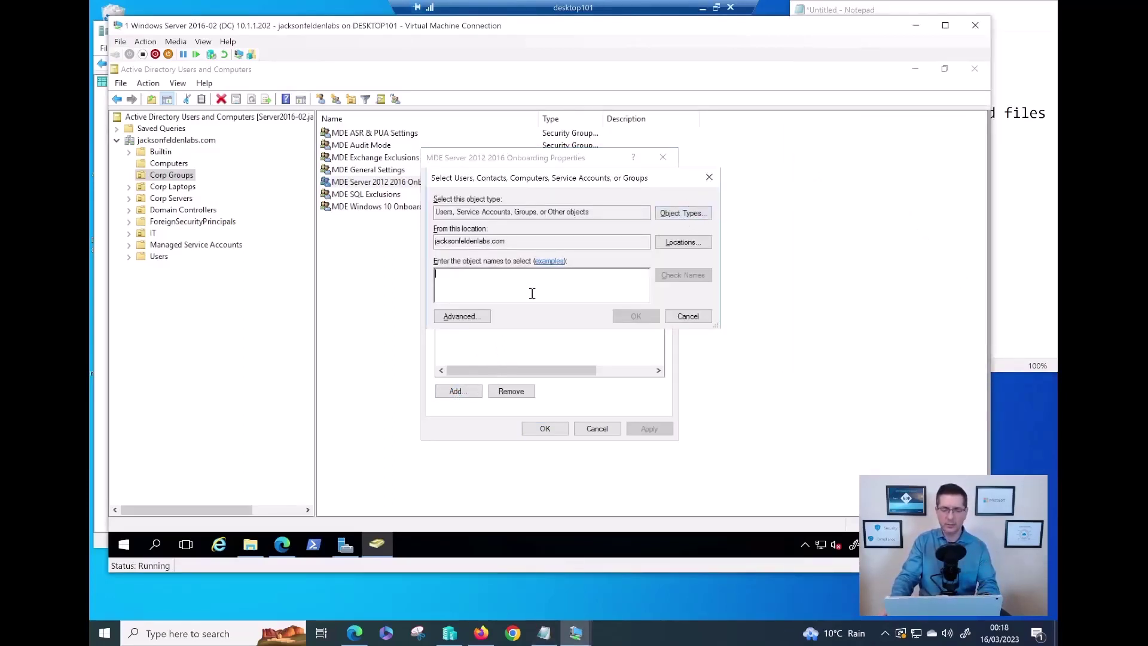
left_click(679, 216)
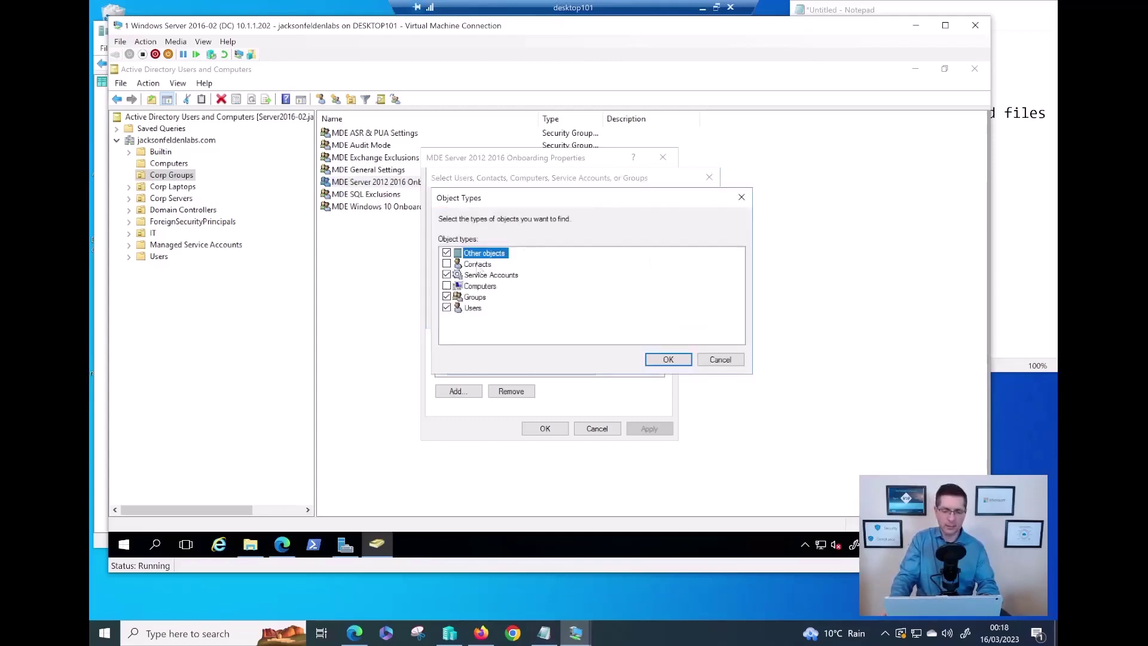
left_click(447, 285)
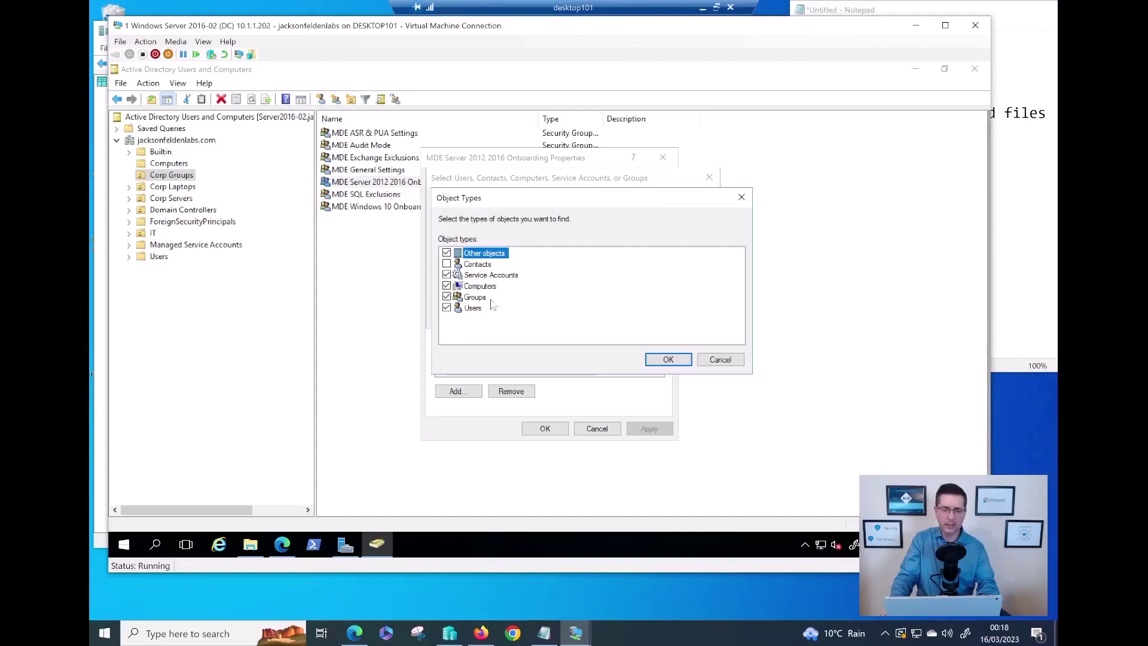
left_click(668, 359)
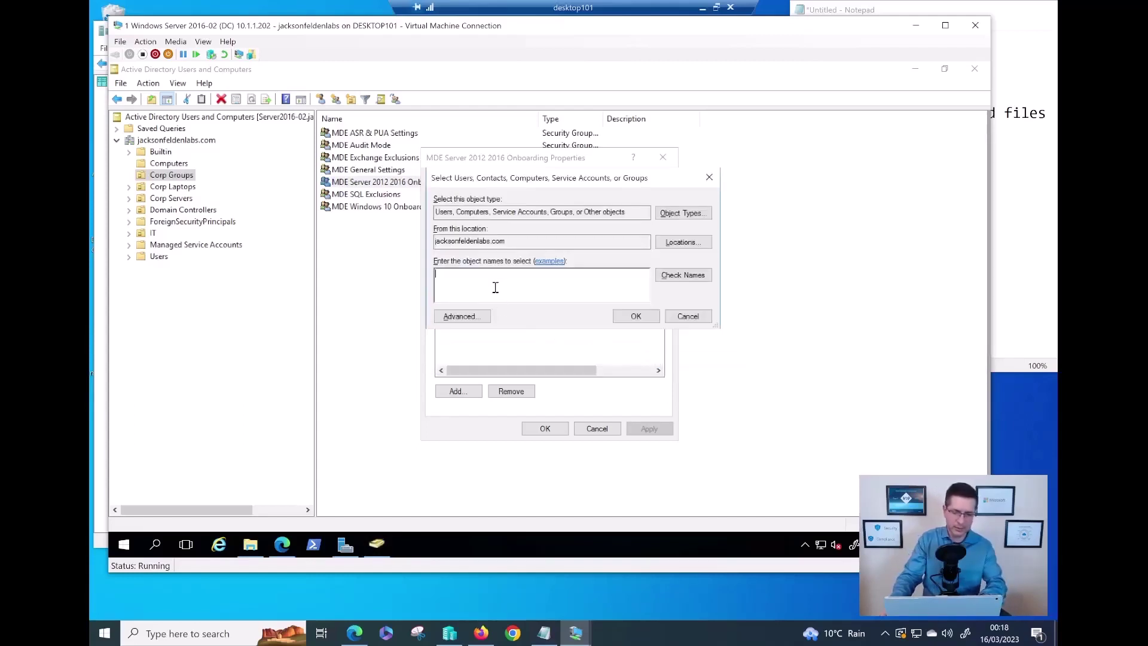
Look up "server", add SERVER2012-05 to the MDE Server 2012 2016 Onboarding group, and save the membership
type("server")
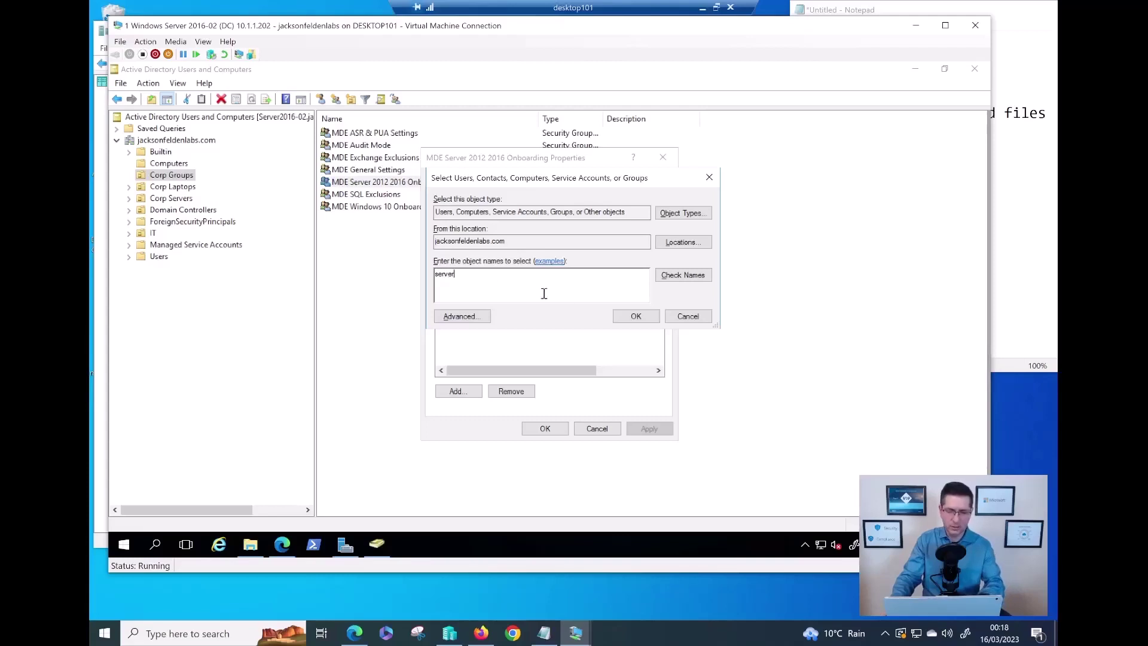
left_click(672, 280)
left_click_drag(525, 265, 611, 266)
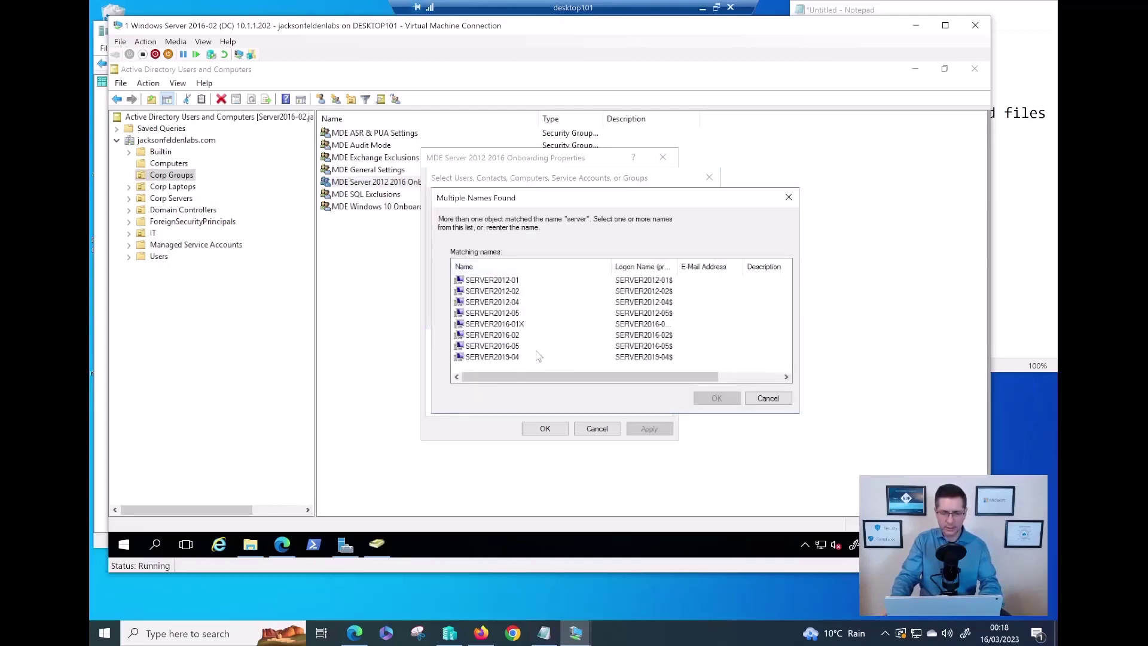
left_click(524, 314)
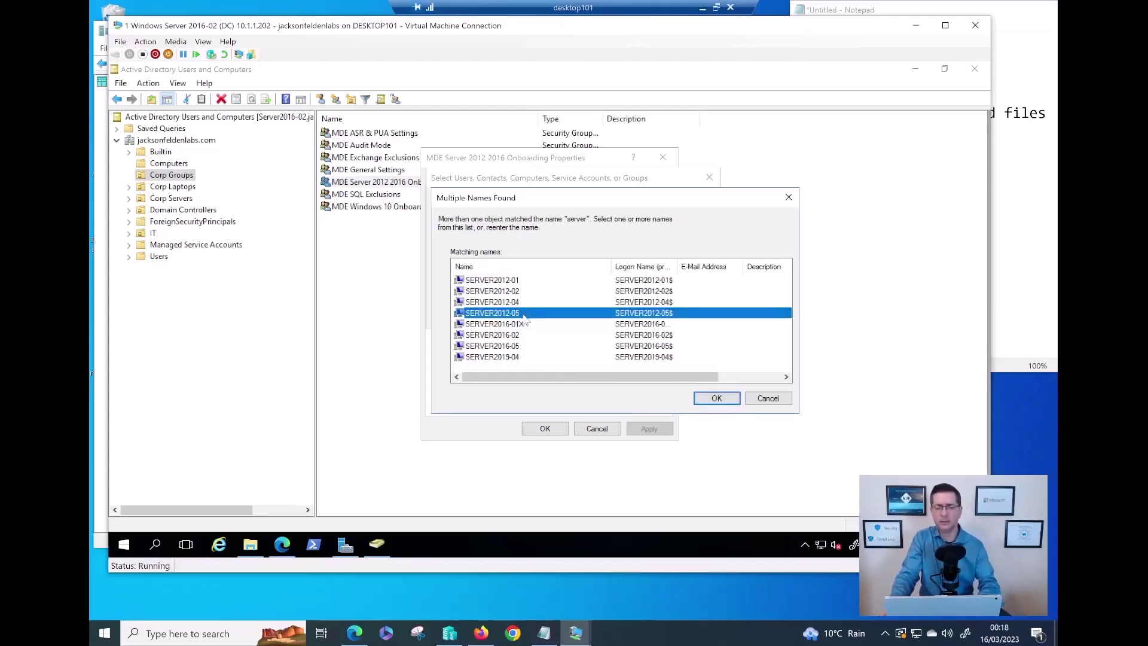
left_click(711, 399)
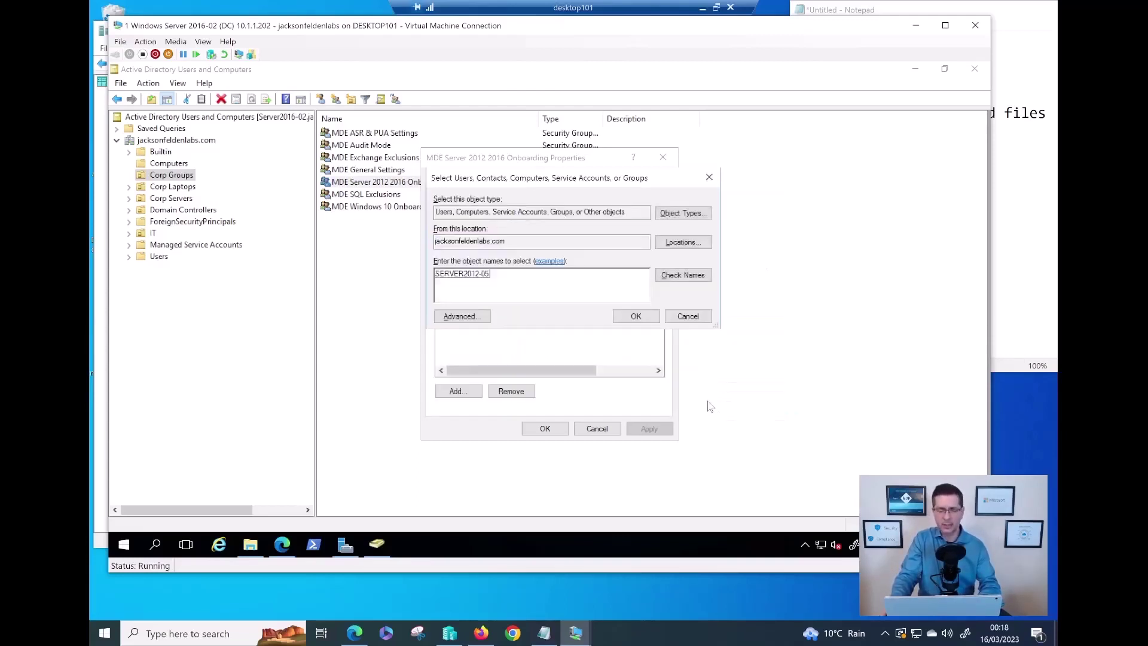
left_click(625, 317)
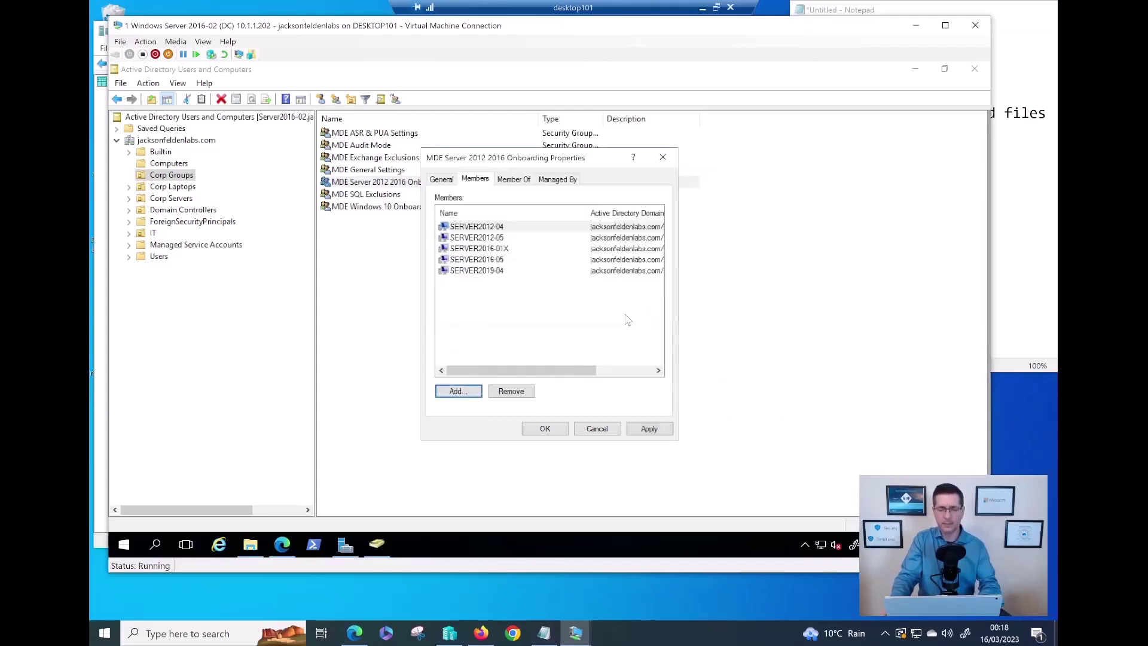
left_click(545, 429)
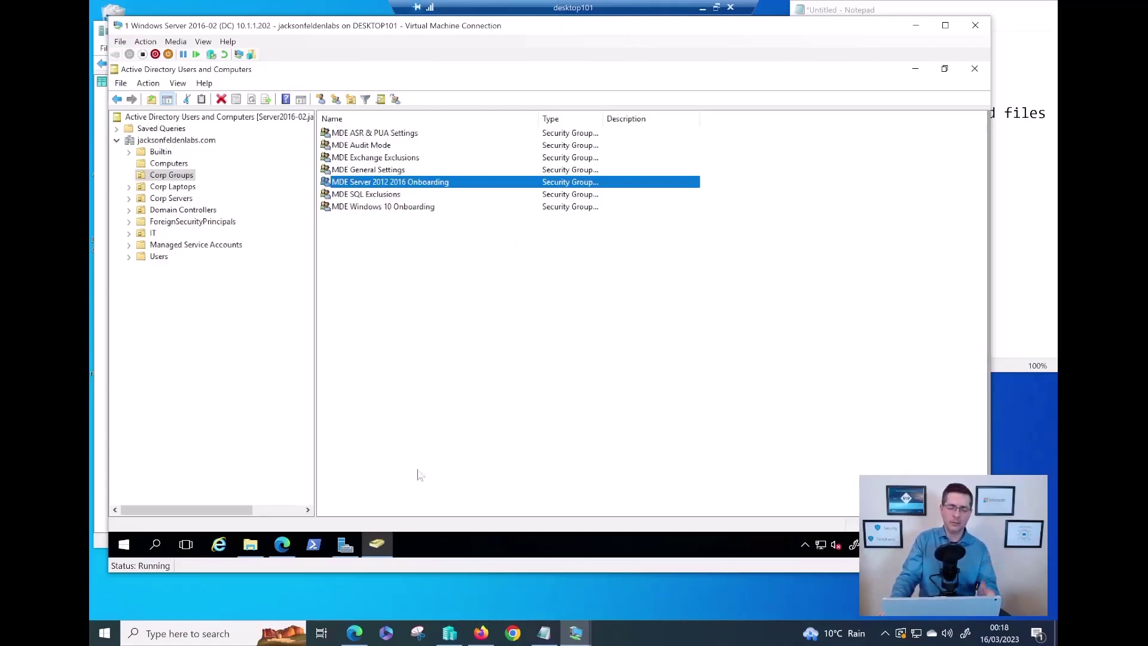
Open the Group Policy Management console from Server Manager on the domain controller
left_click(346, 544)
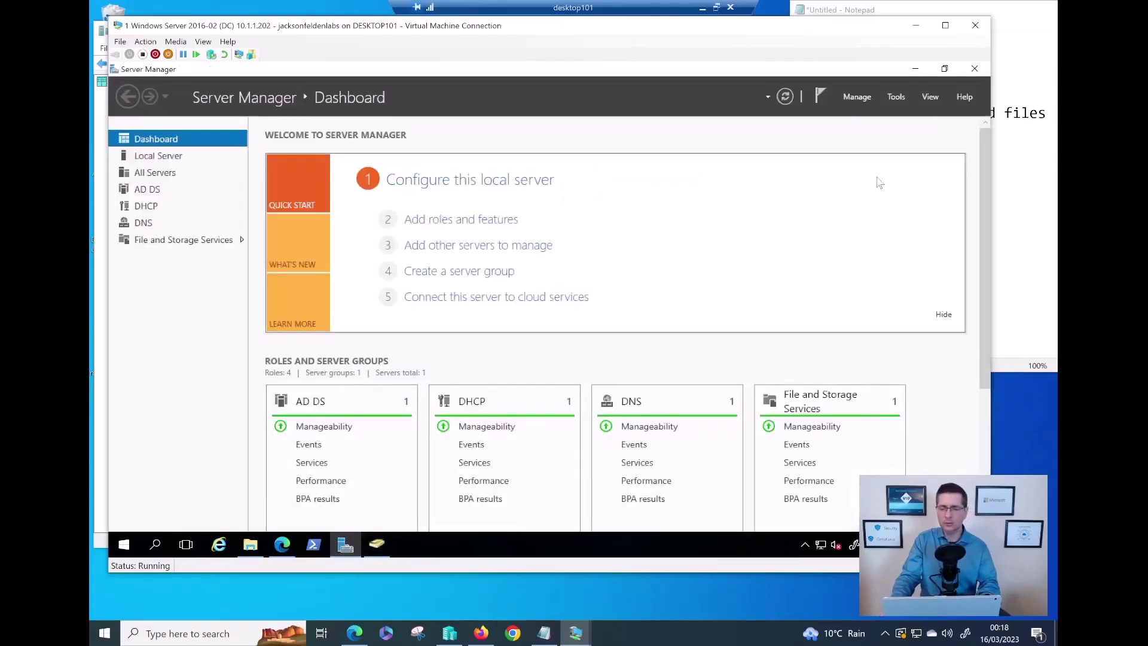
left_click(897, 98)
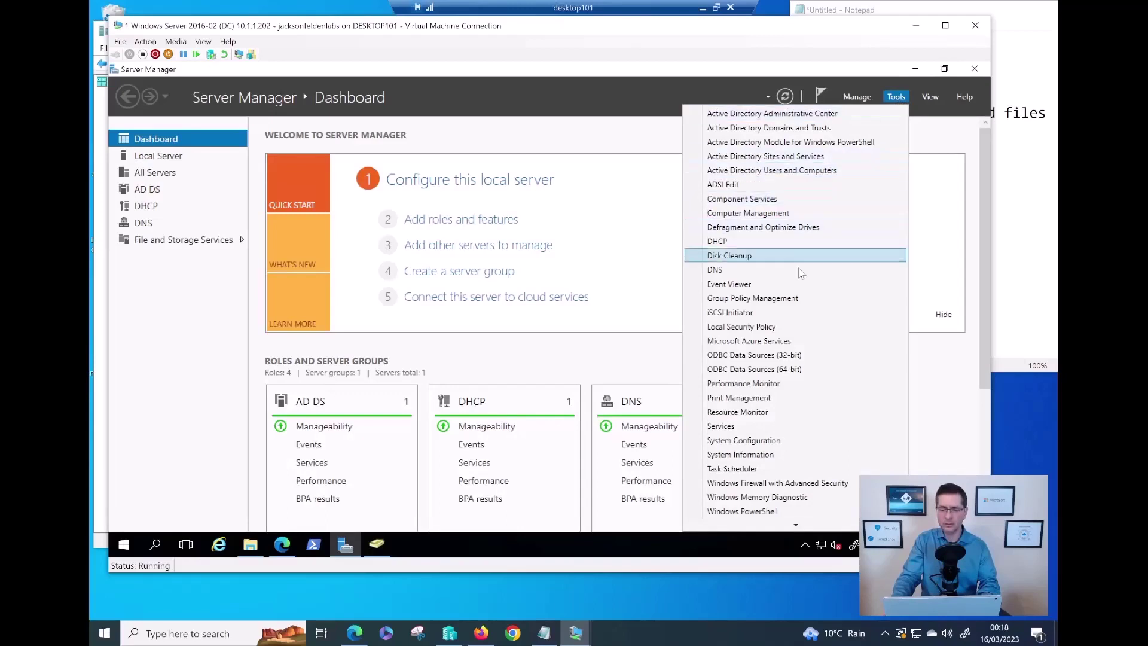
left_click(802, 298)
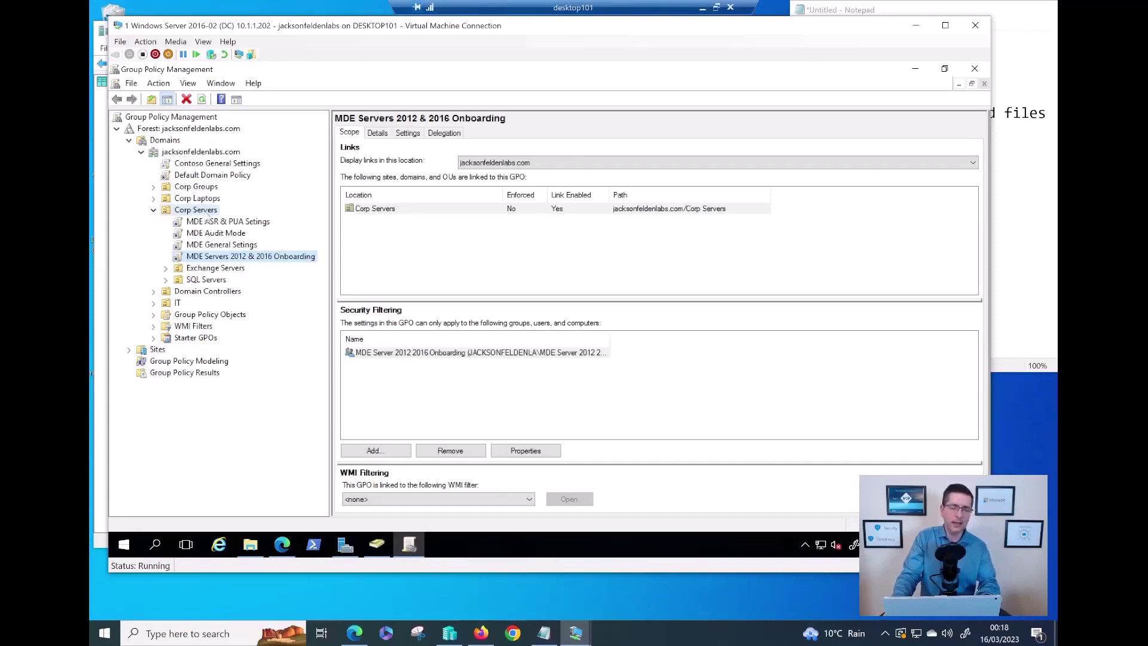
Open the advanced delegation security settings of the MDE Servers 2012 & 2016 Onboarding GPO under Corp Servers and examine the available permissions
left_click(200, 210)
left_click(203, 257)
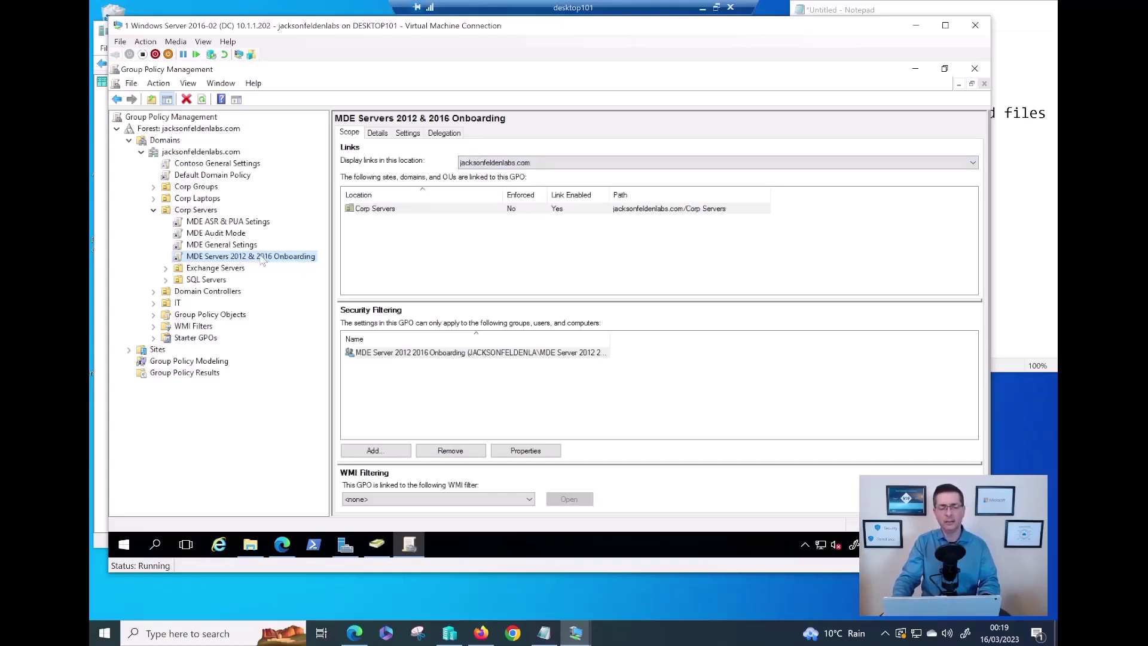
left_click(445, 135)
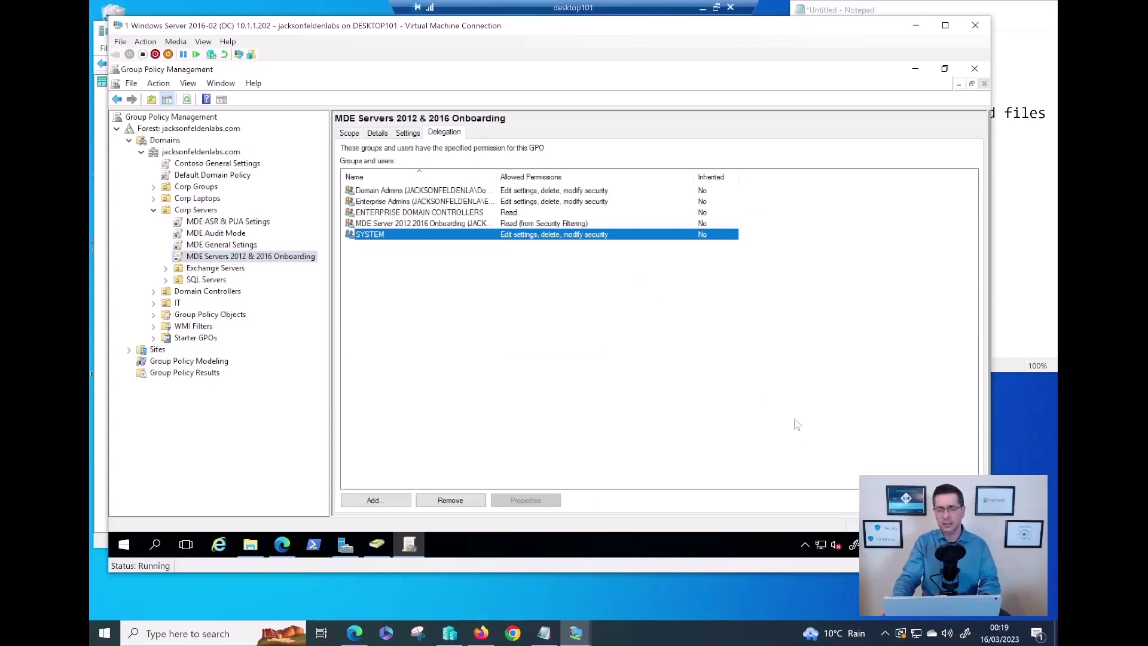
left_click(943, 500)
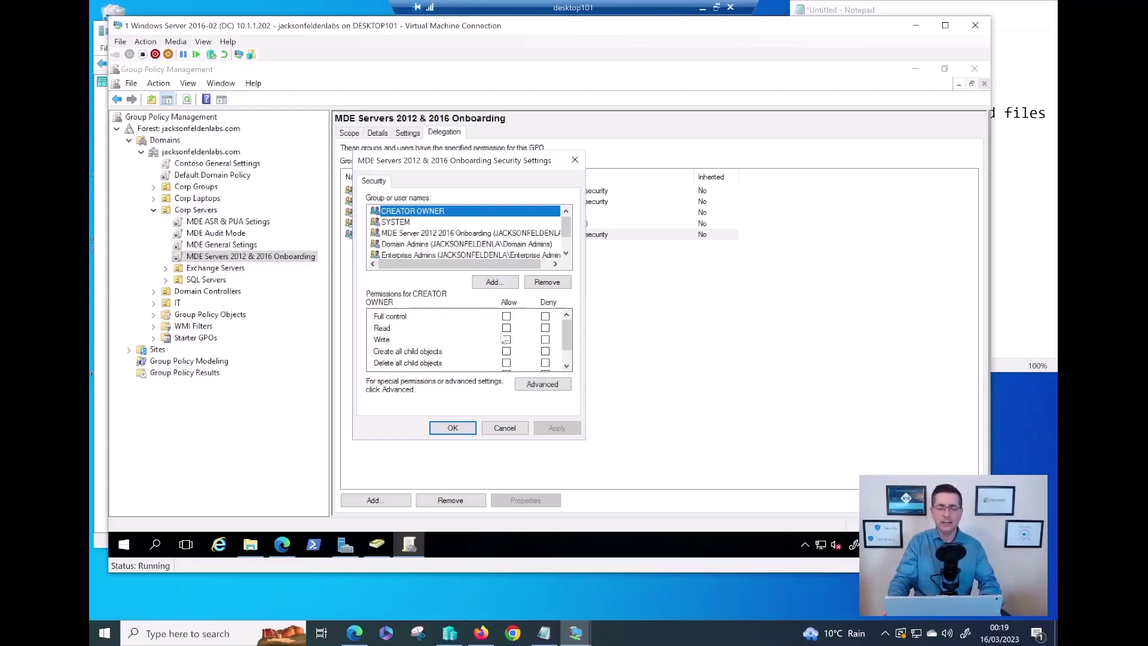
left_click_drag(565, 336, 564, 347)
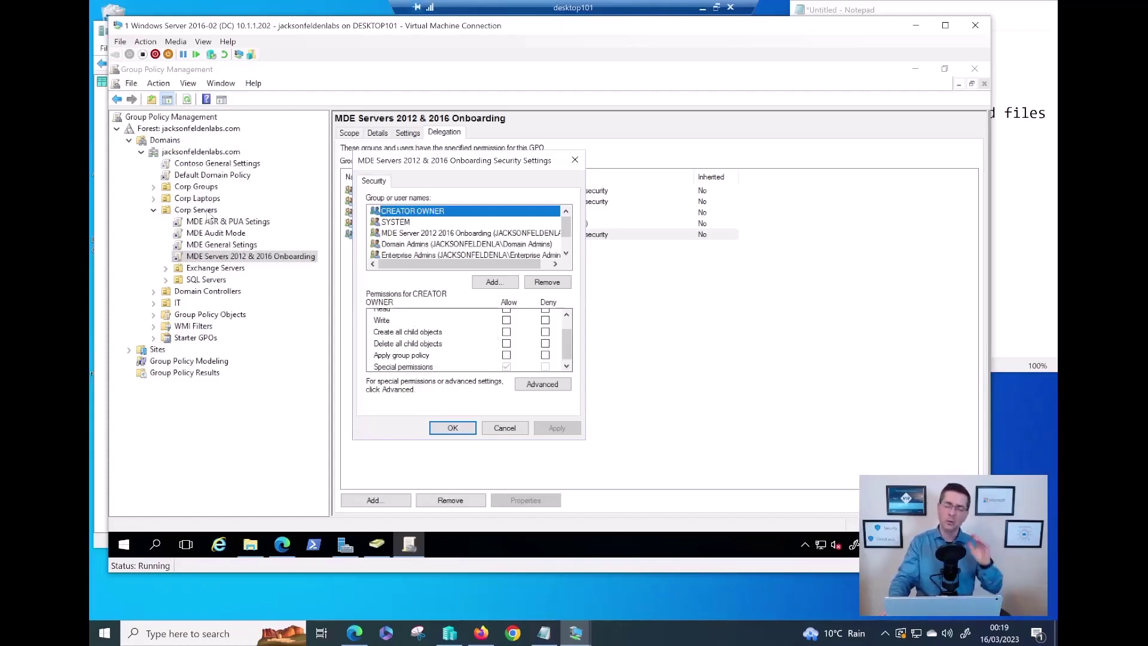
Review the MDE Server 2012 2016 Onboarding group's Read and Apply group policy permissions, and close the security settings
left_click(418, 234)
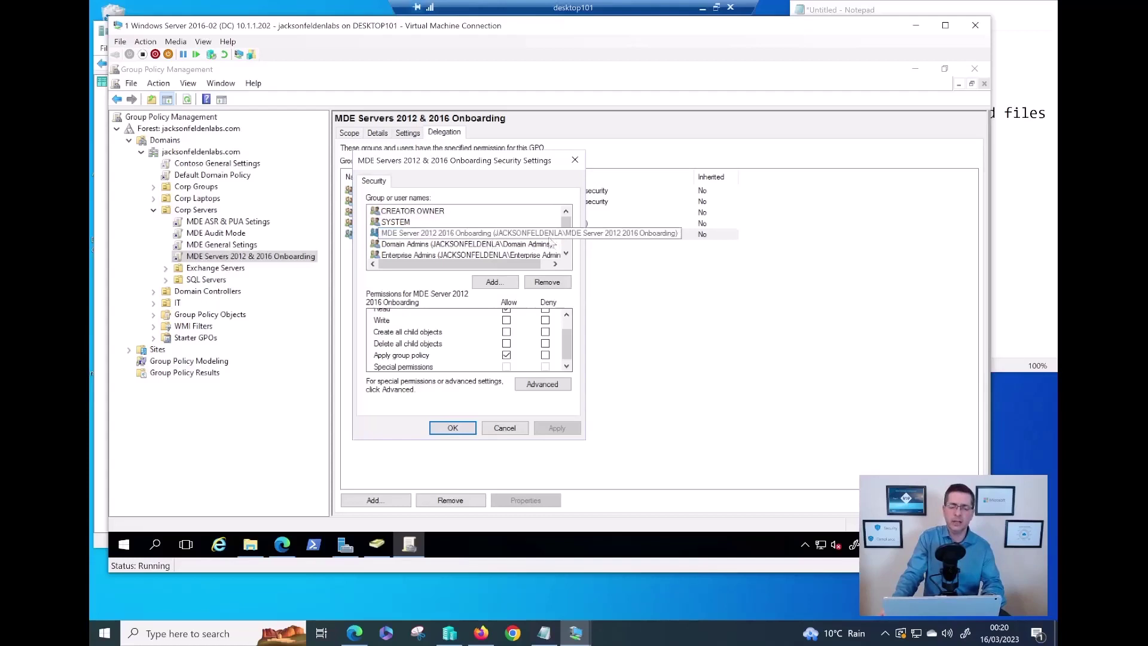
left_click(523, 237)
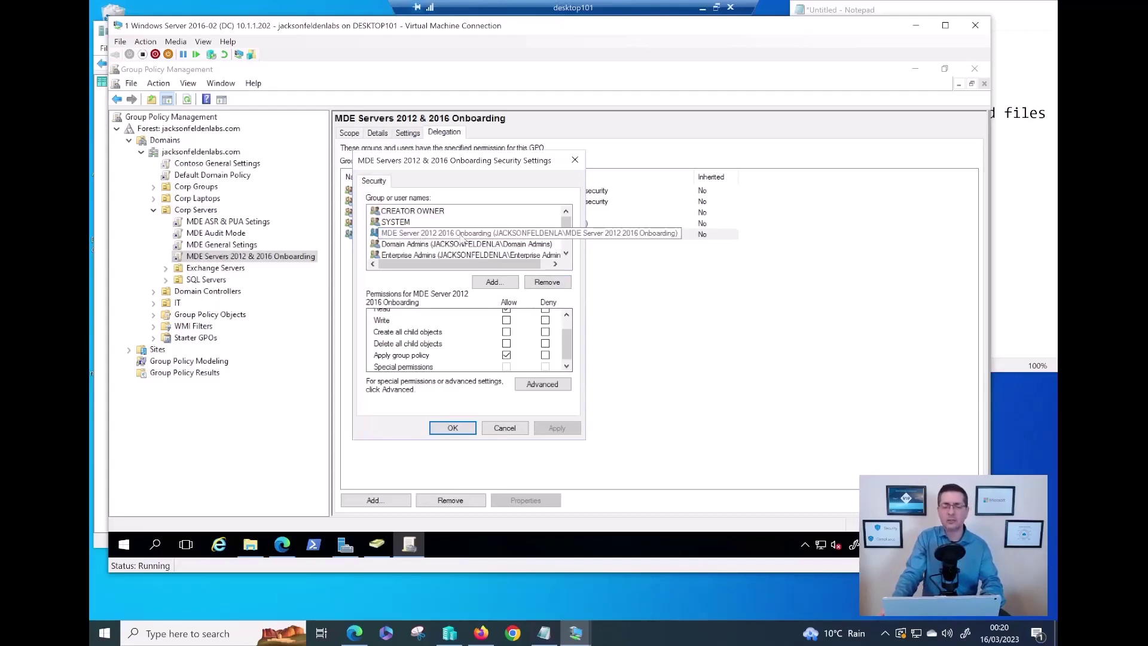
left_click_drag(569, 344, 568, 321)
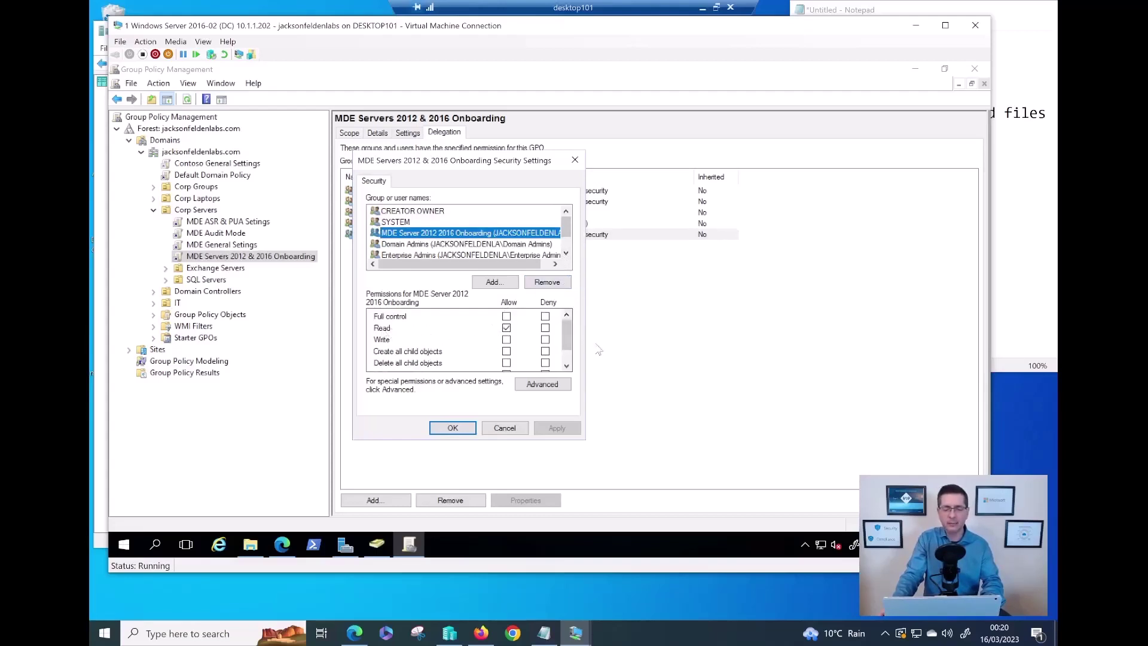
left_click_drag(570, 336, 570, 348)
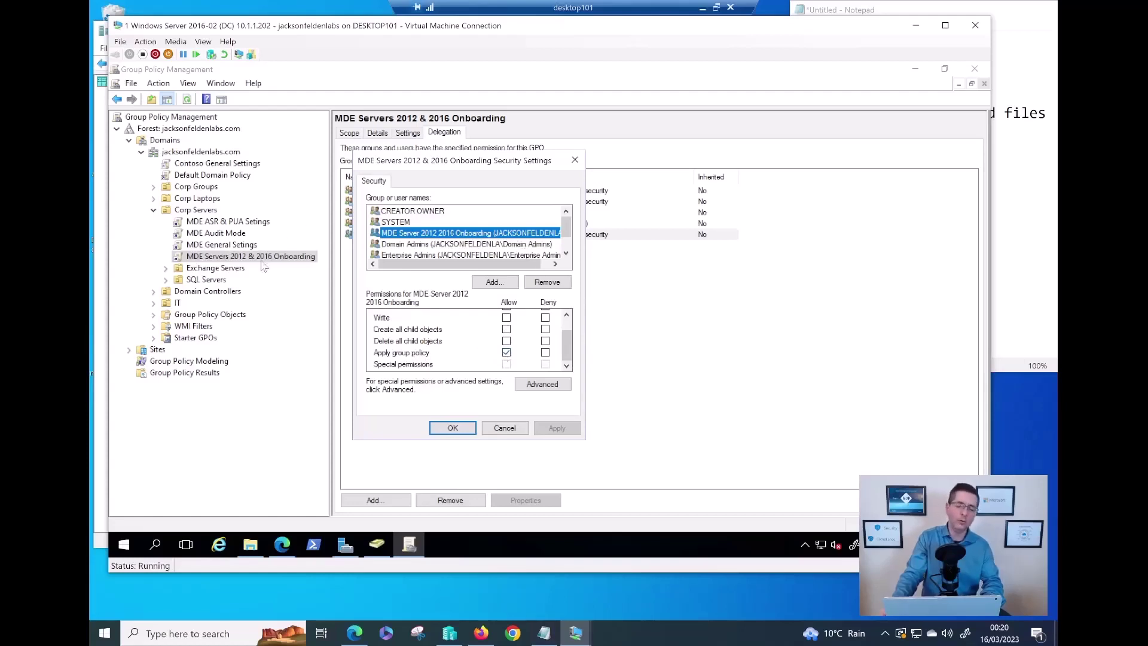
left_click(453, 428)
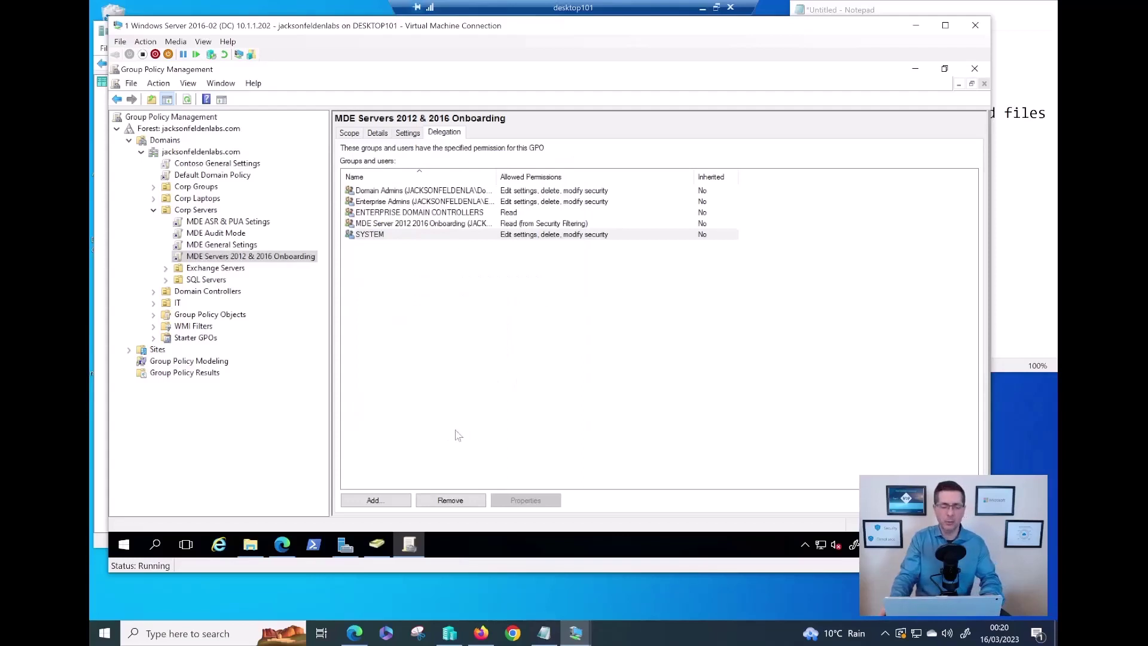
Open the MDE Servers 2012 & 2016 Onboarding GPO for editing in a maximized editor with the standard view
left_click(309, 260)
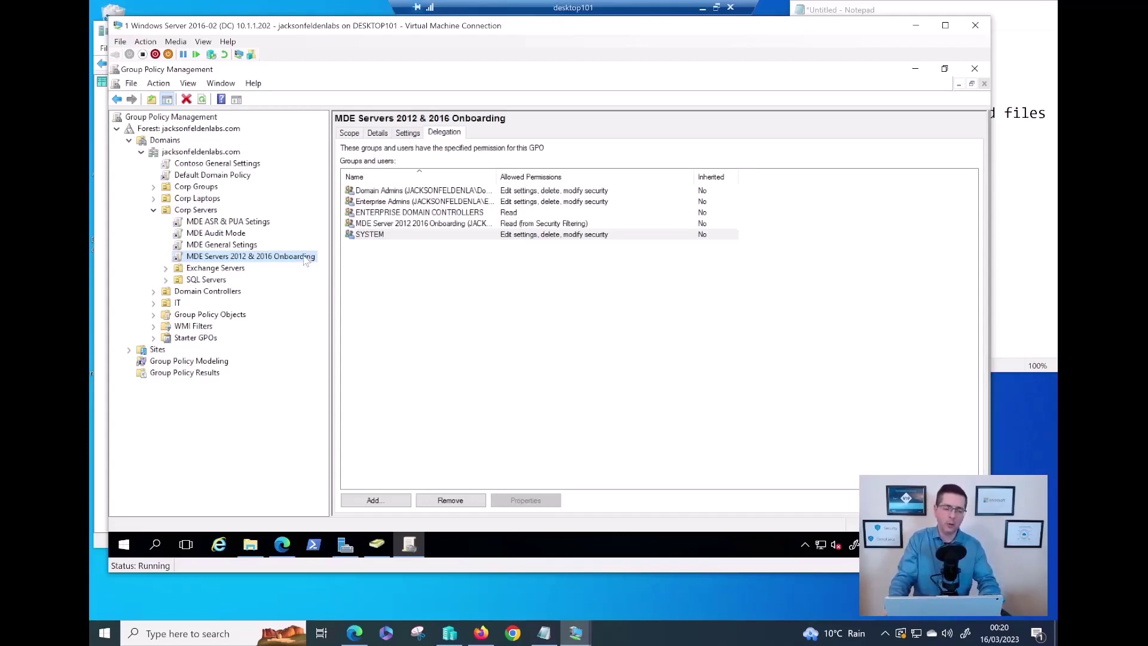
right_click(306, 260)
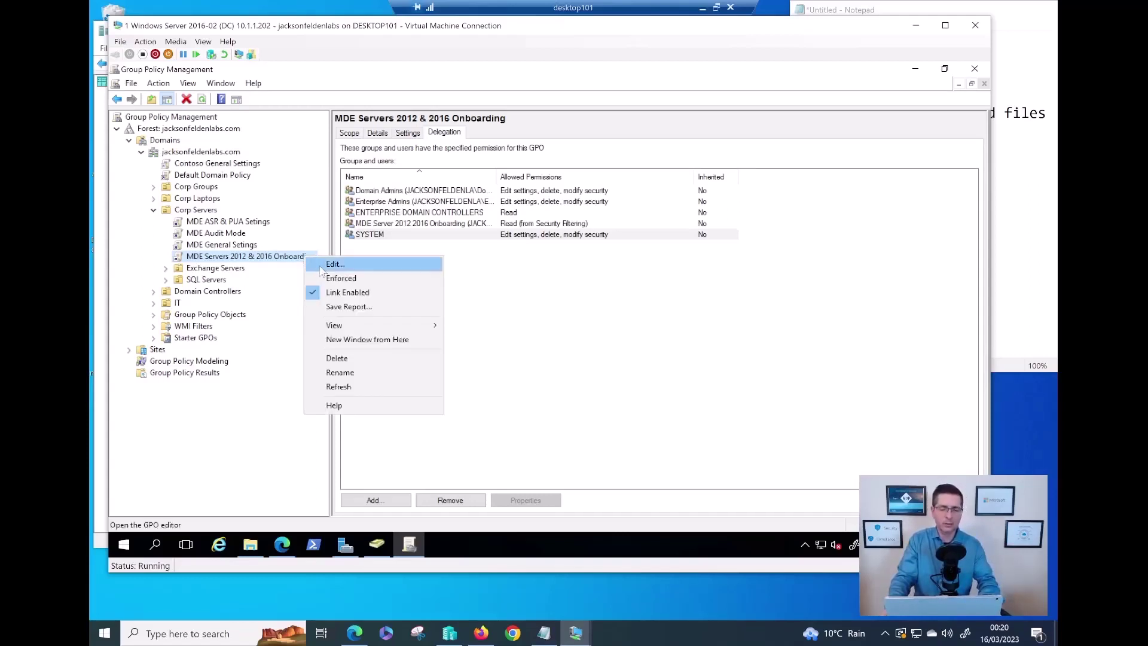
left_click(335, 264)
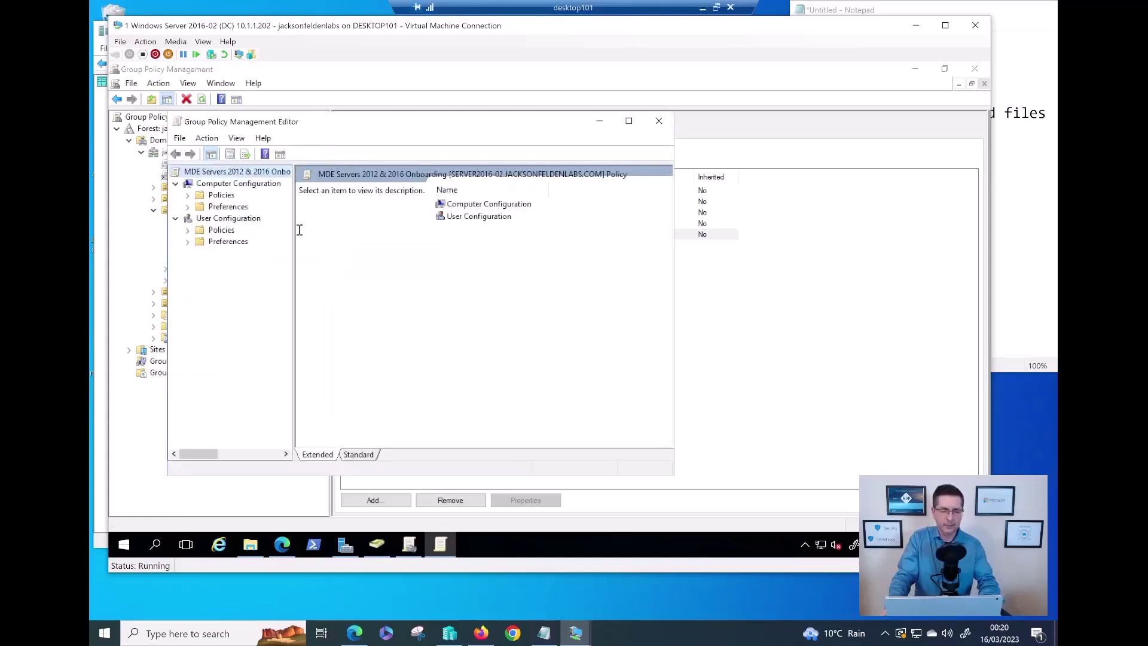
left_click(628, 121)
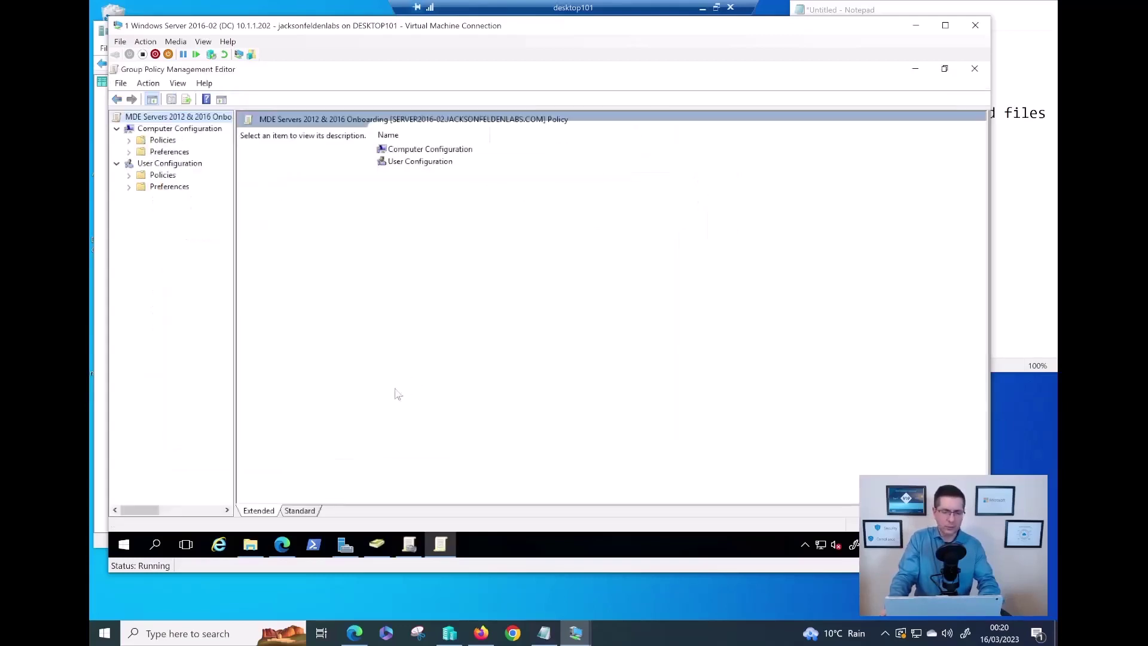
left_click(300, 511)
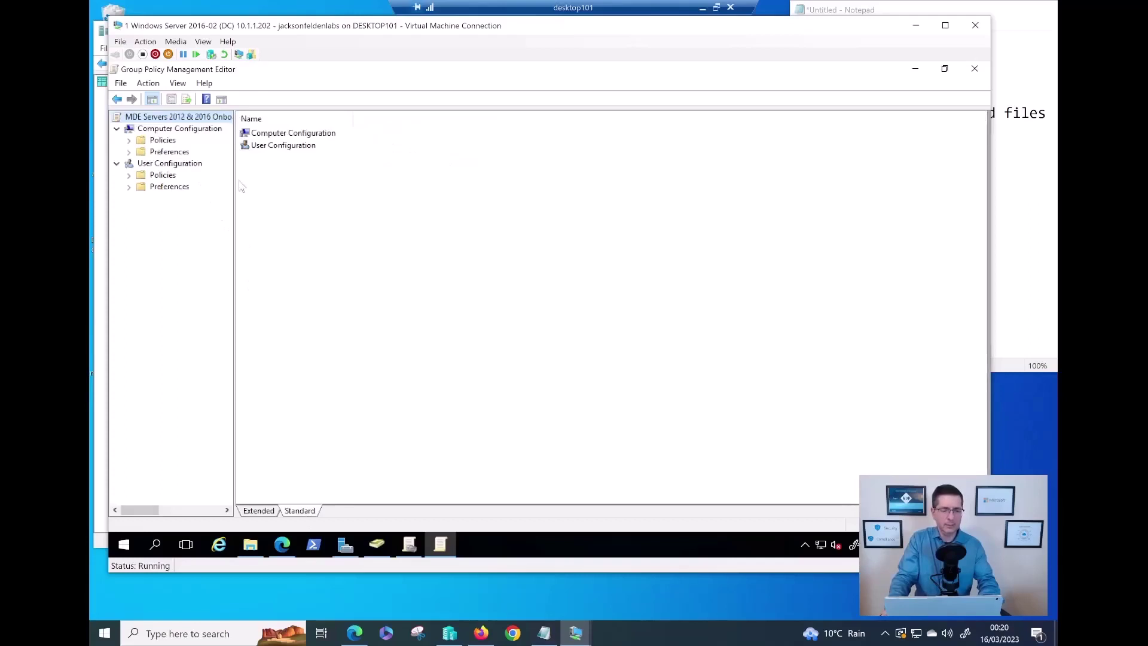
Show the GPO's Scheduled Tasks under Computer Configuration preferences, Control Panel Settings, with the Name column wide enough for full task names
double_click(178, 153)
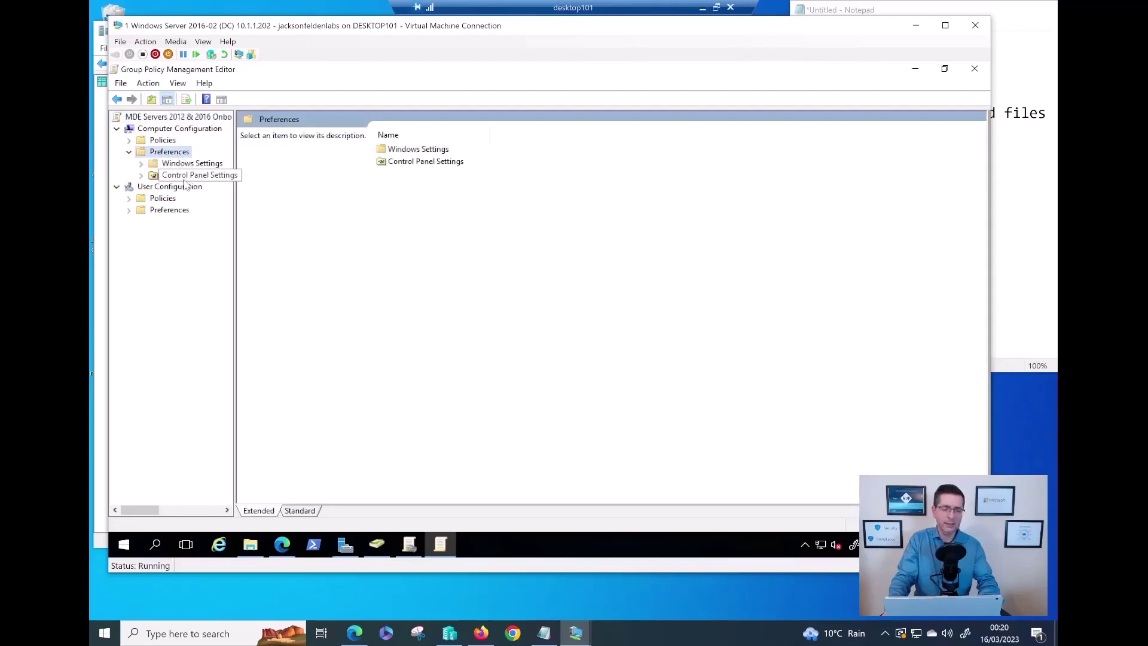
double_click(188, 179)
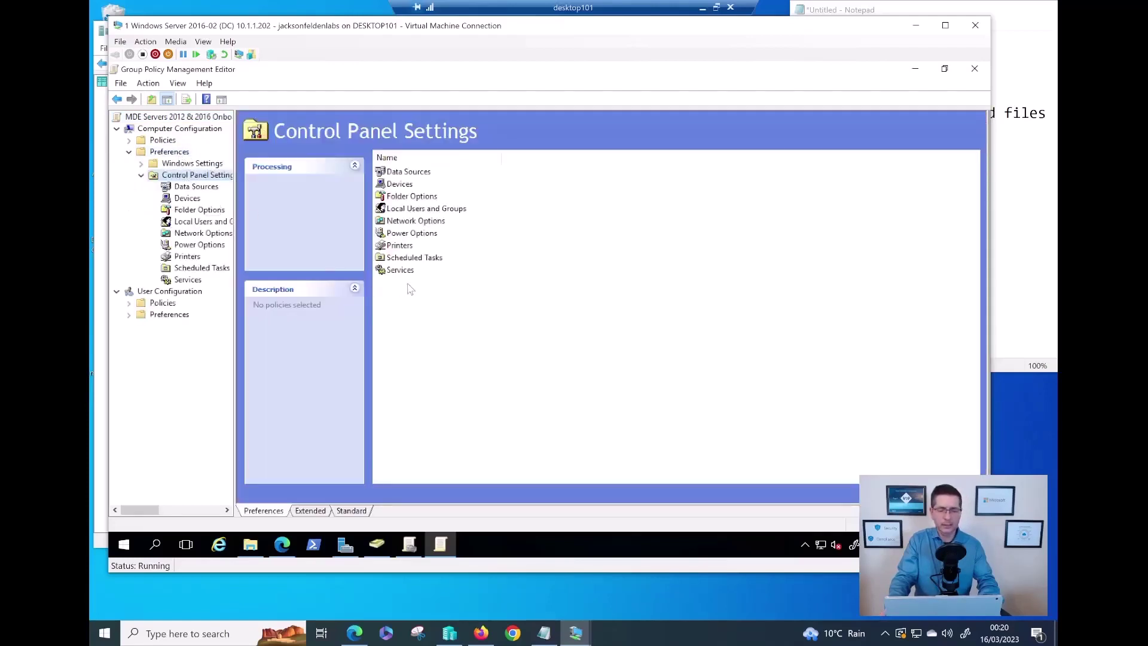
left_click(404, 260)
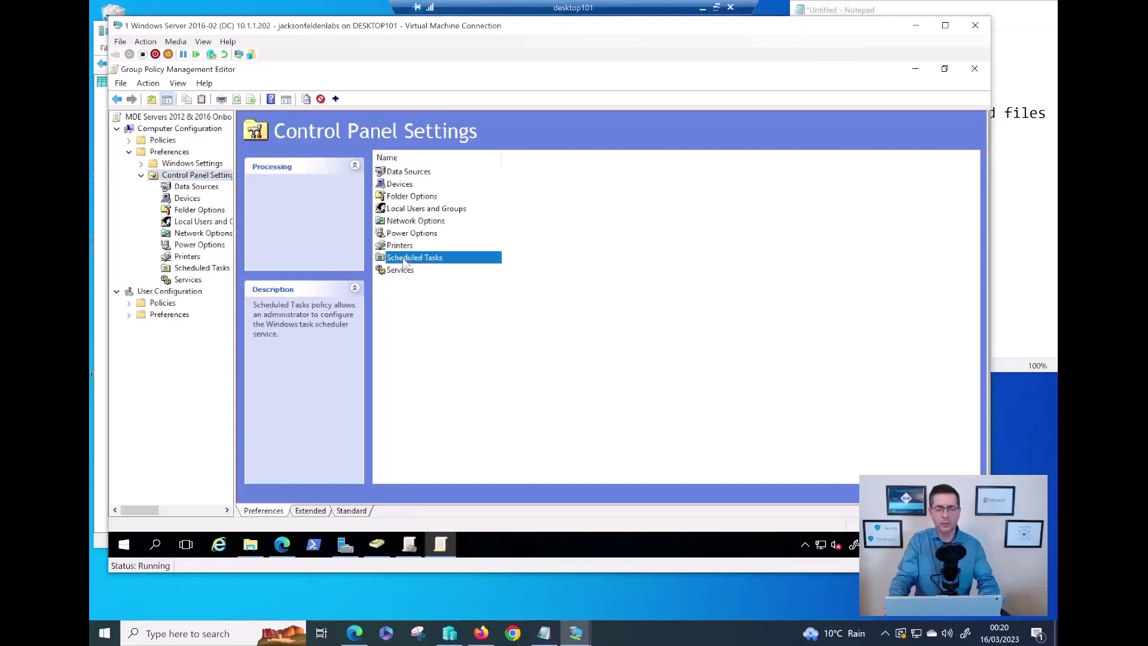
left_click(191, 269)
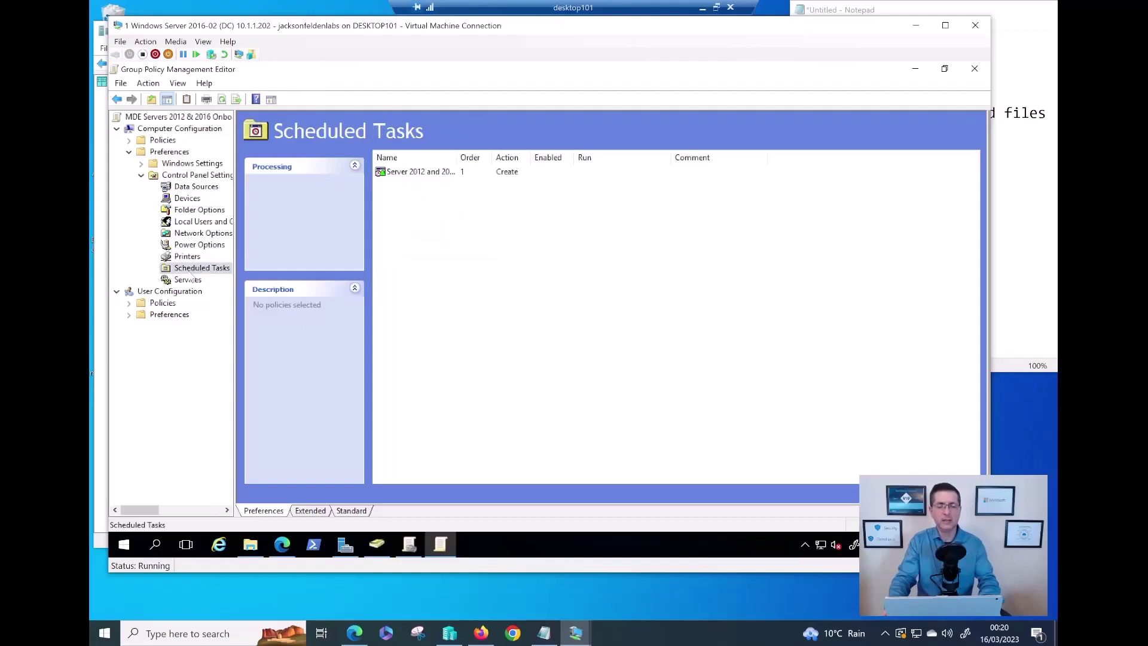
left_click_drag(457, 157, 548, 173)
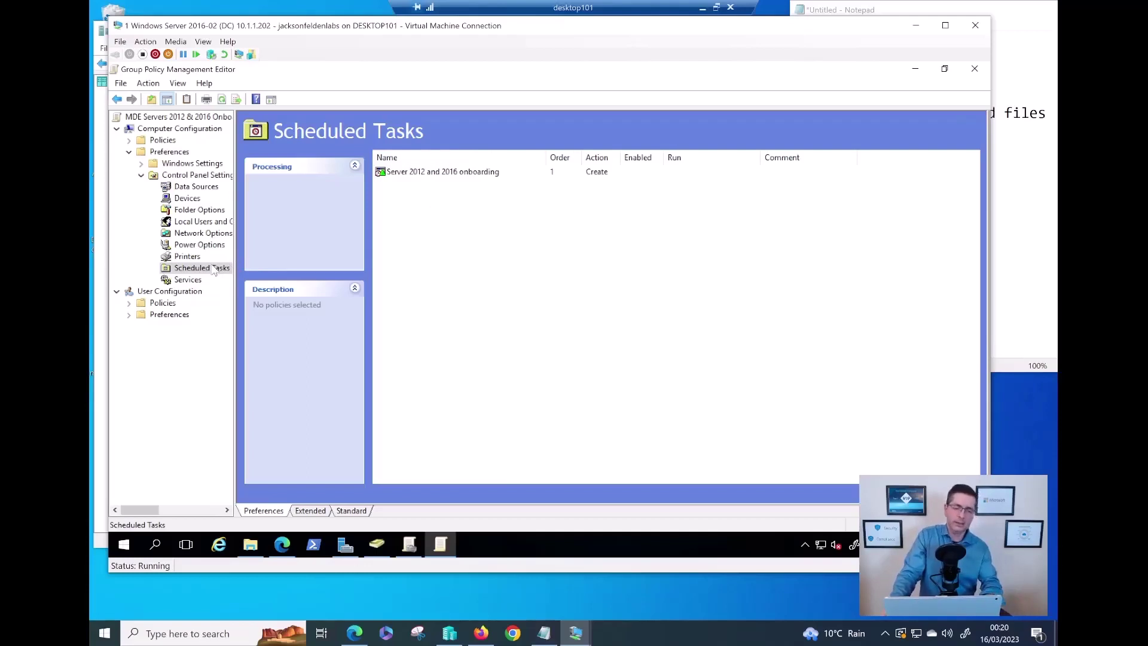
Look at the task types available for a new scheduled task without creating one
right_click(213, 270)
mouse_move(241, 275)
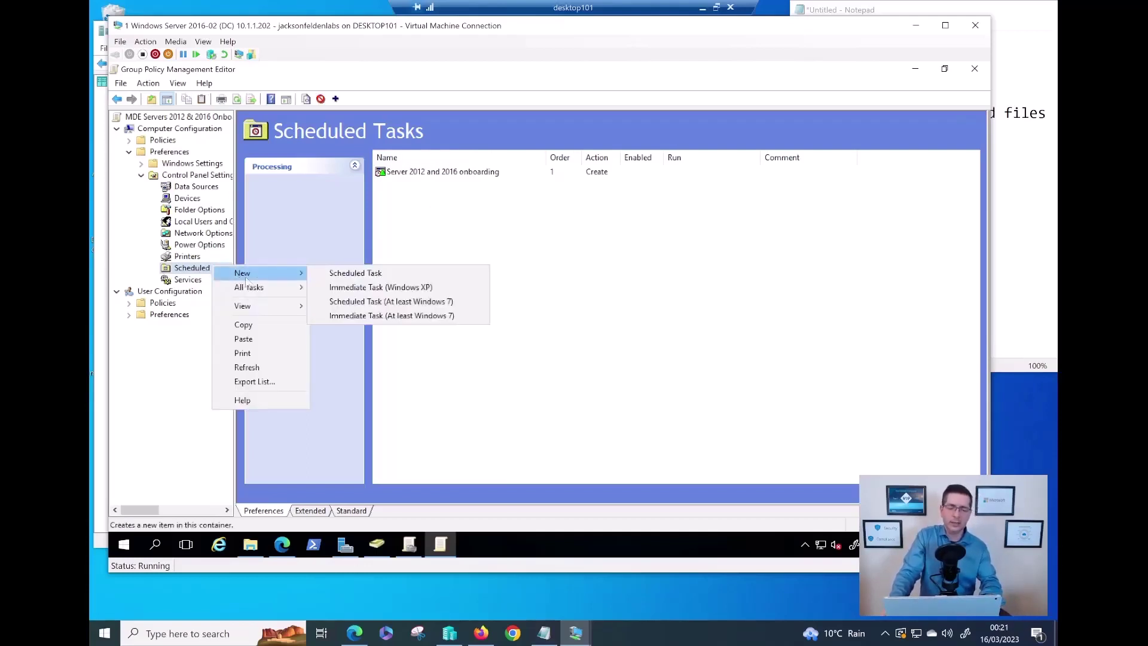
left_click(435, 217)
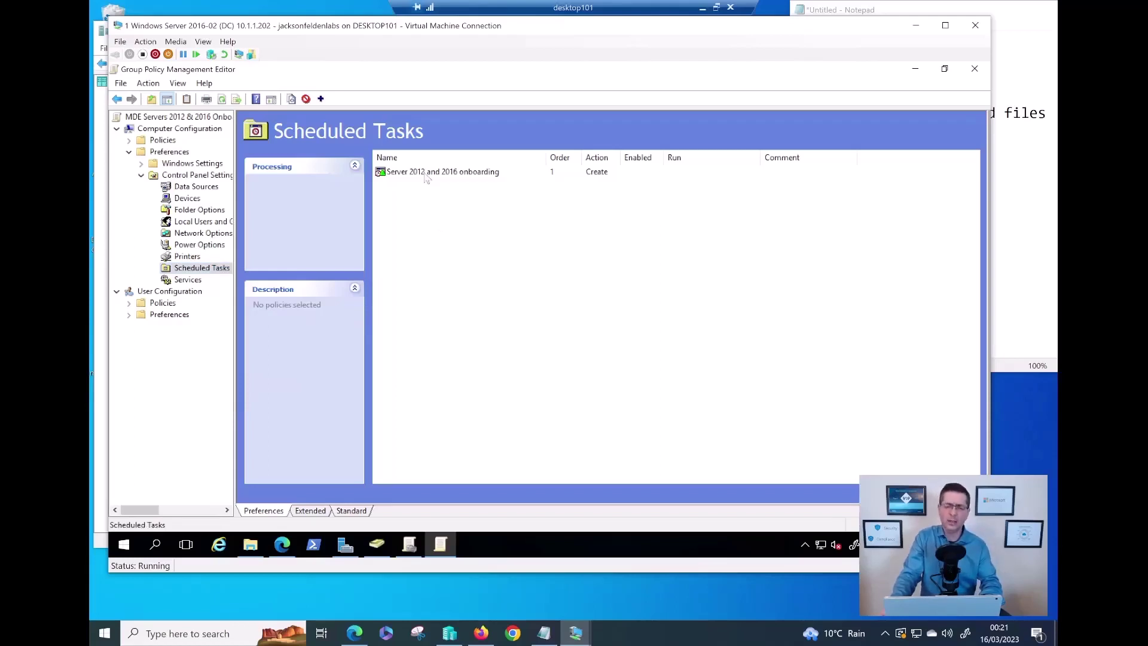
Open the Server 2012 and 2016 onboarding task's properties and review its name, run-as account and privilege options
double_click(426, 174)
left_click(519, 193)
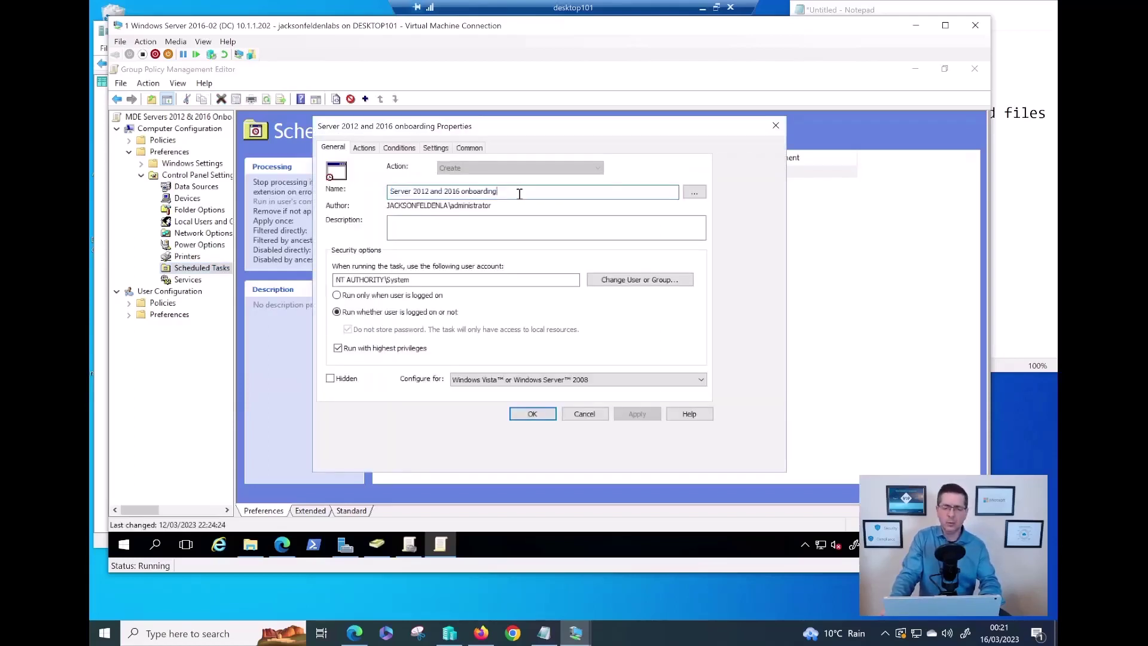
left_click_drag(512, 193, 364, 192)
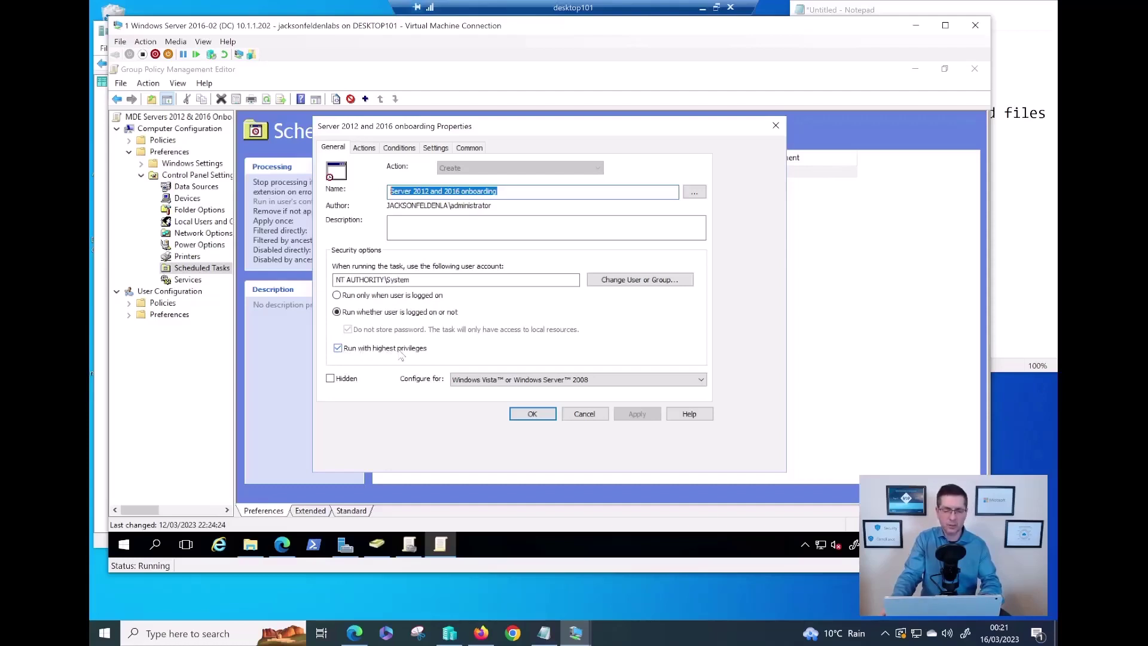
Examine the onboarding task's Start a program action and script path, and view the blank new-action form without adding an action
left_click(366, 149)
left_click(376, 220)
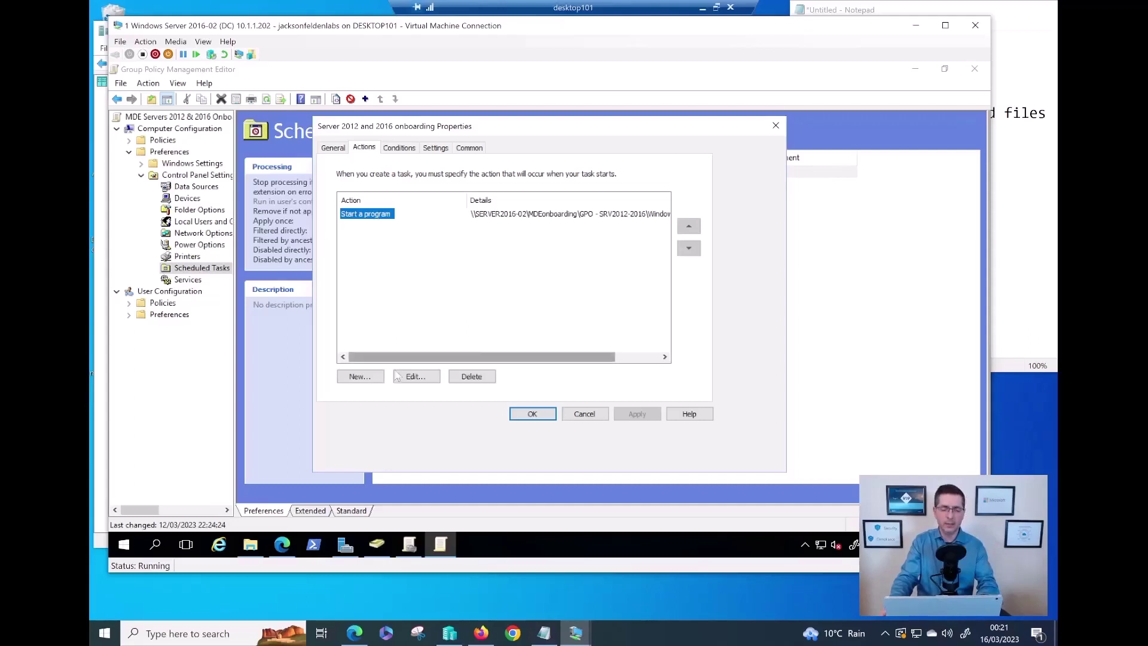
left_click(359, 377)
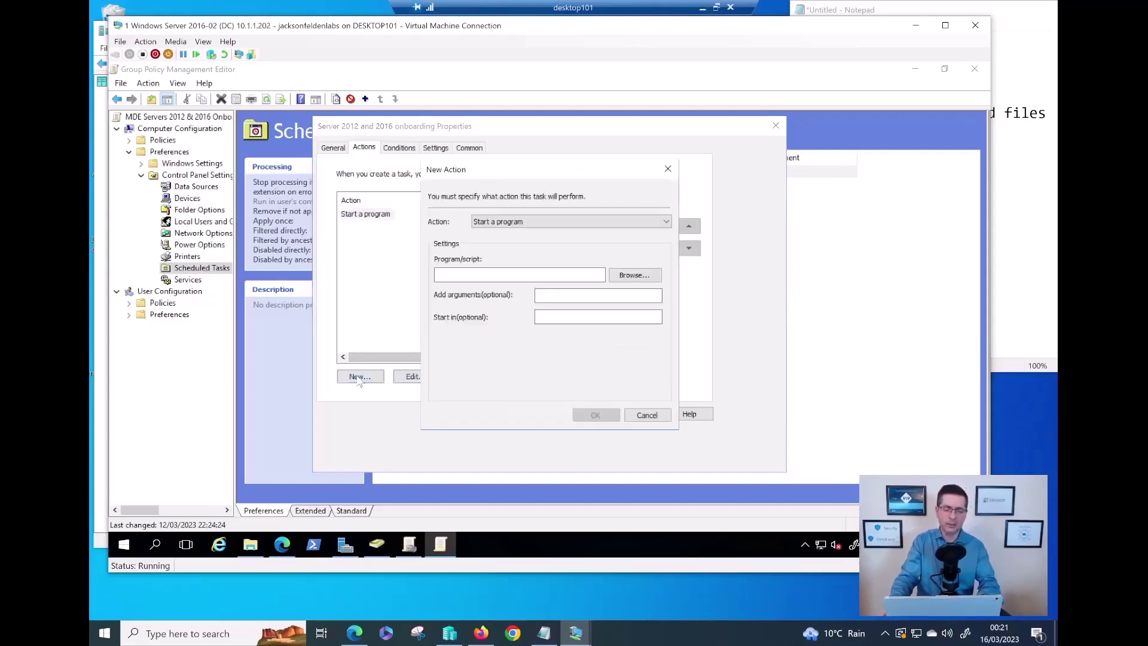
left_click(455, 275)
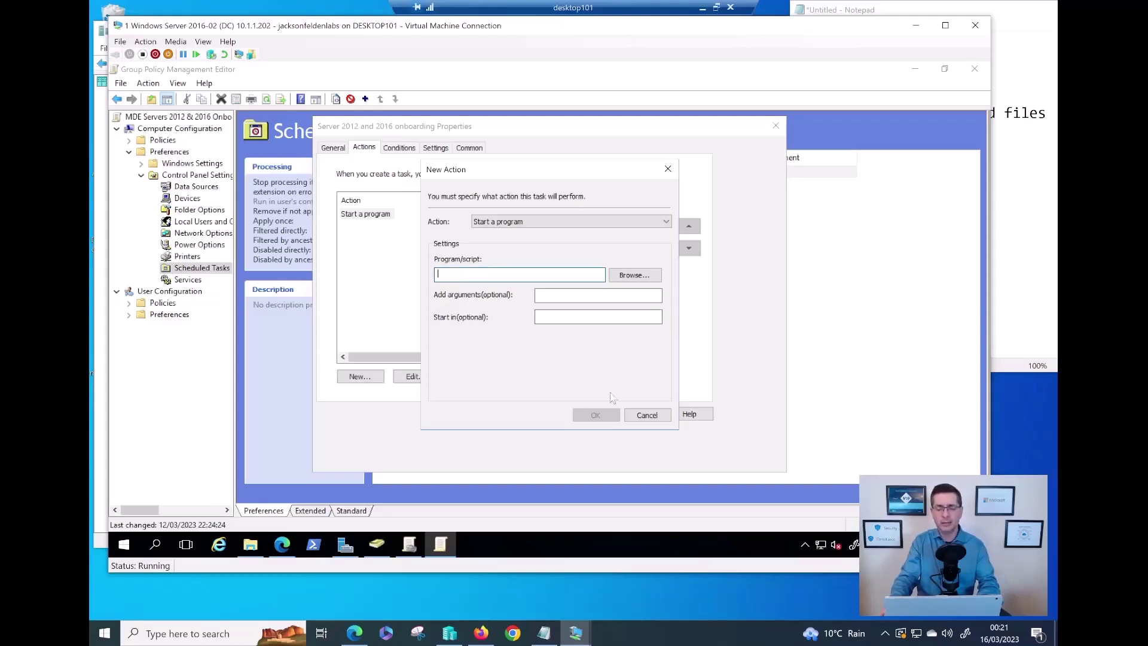
left_click(638, 414)
left_click(541, 226)
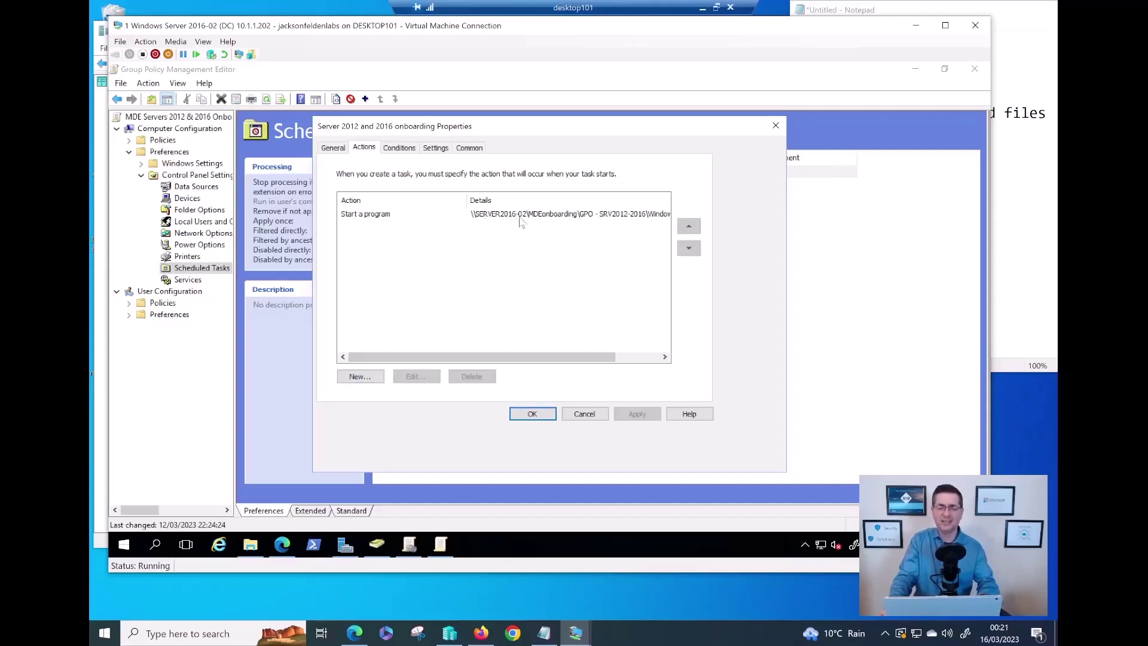
left_click_drag(495, 357, 539, 357)
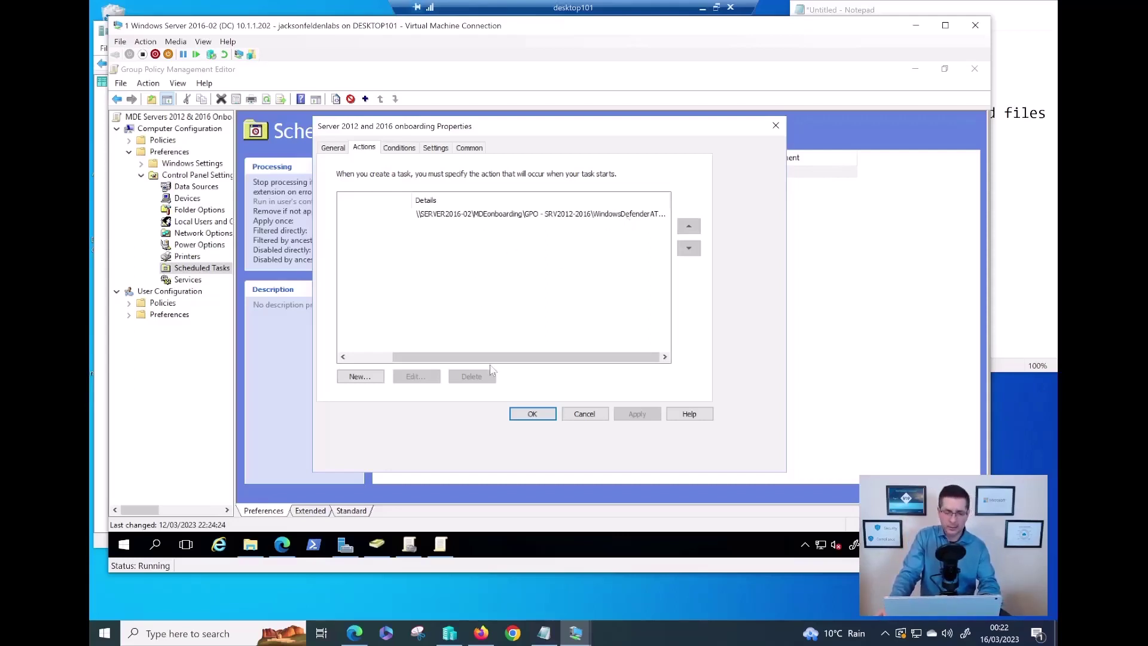
Review the onboarding task's conditions, settings, common options and action, accept its properties, and close the policy editor
left_click(409, 149)
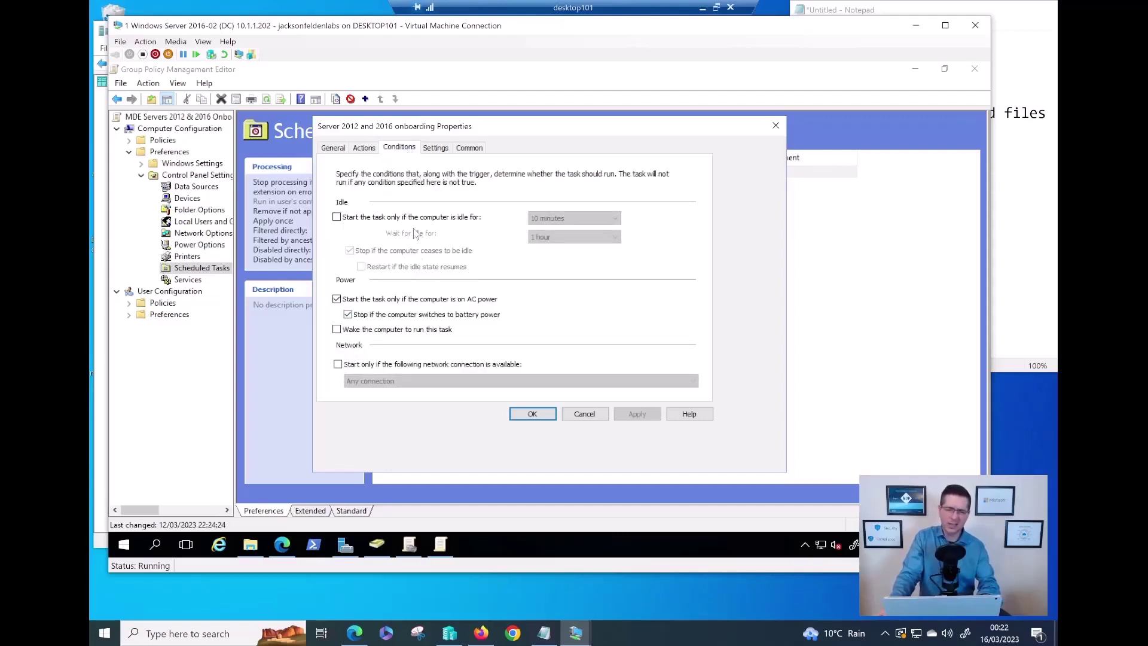
left_click(437, 150)
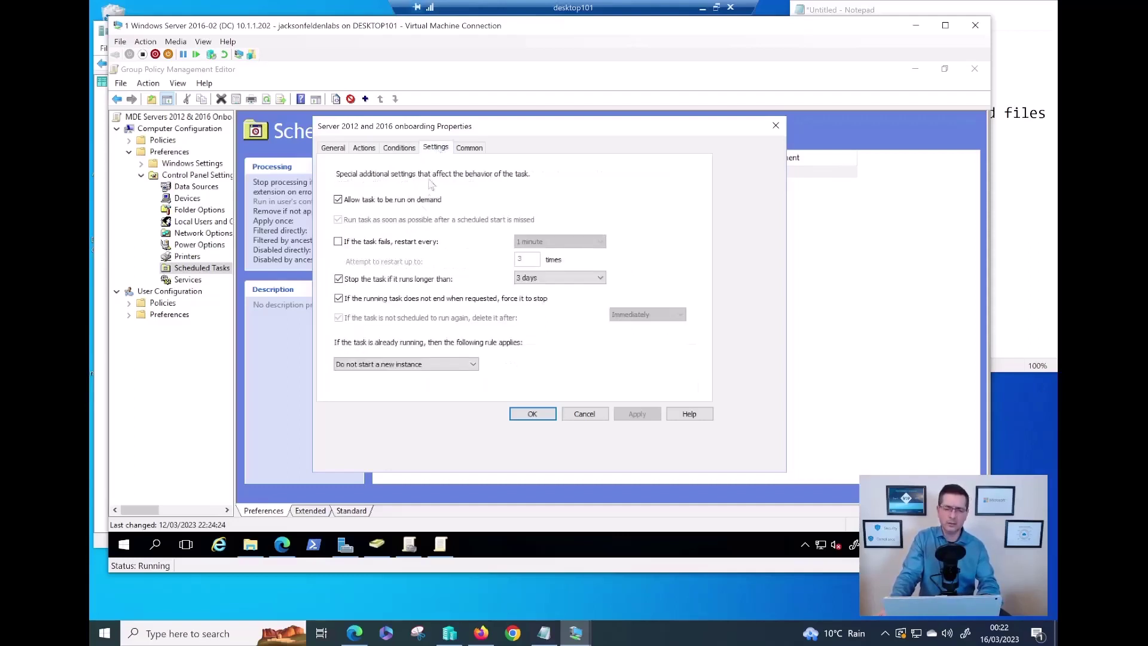
left_click(468, 149)
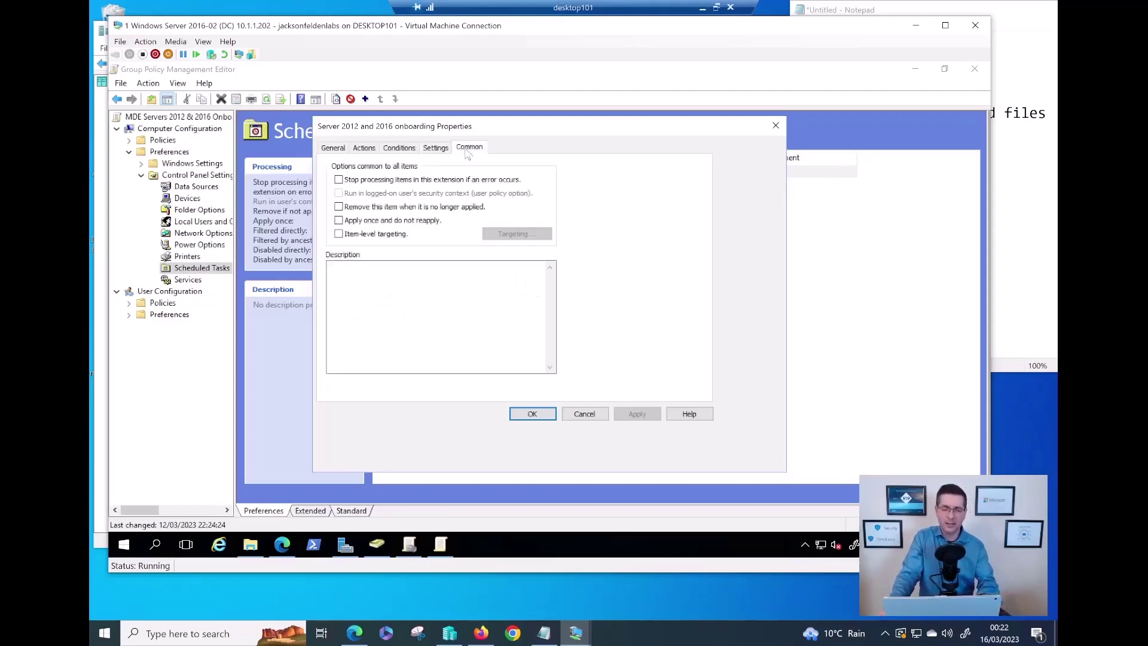
left_click(332, 150)
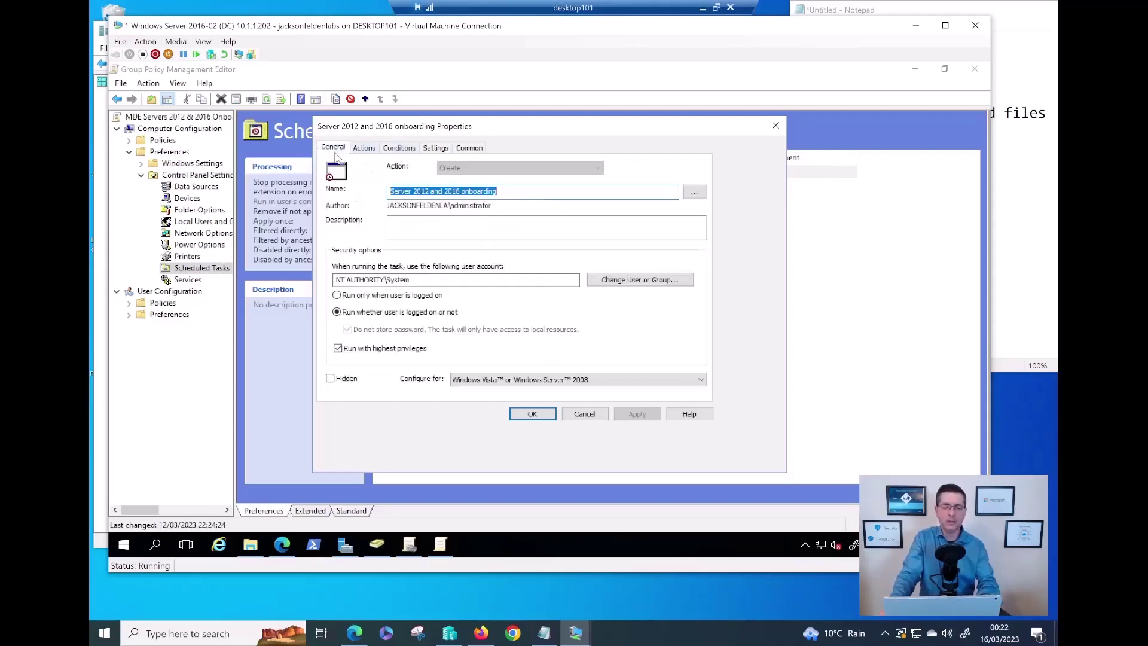
left_click(366, 150)
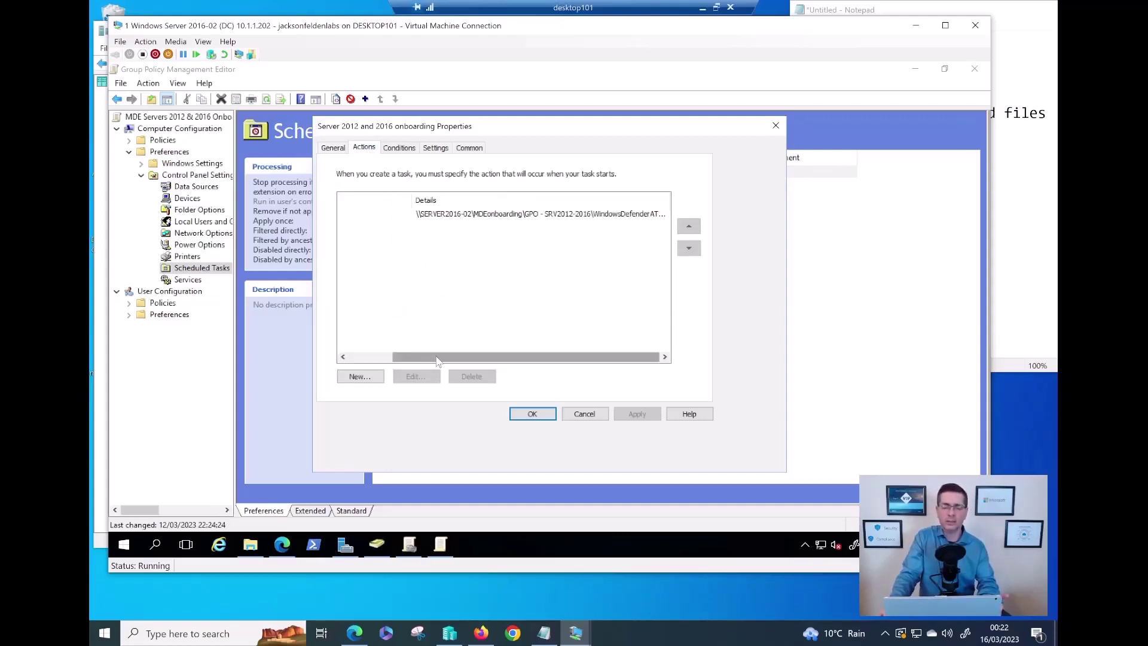
left_click(532, 415)
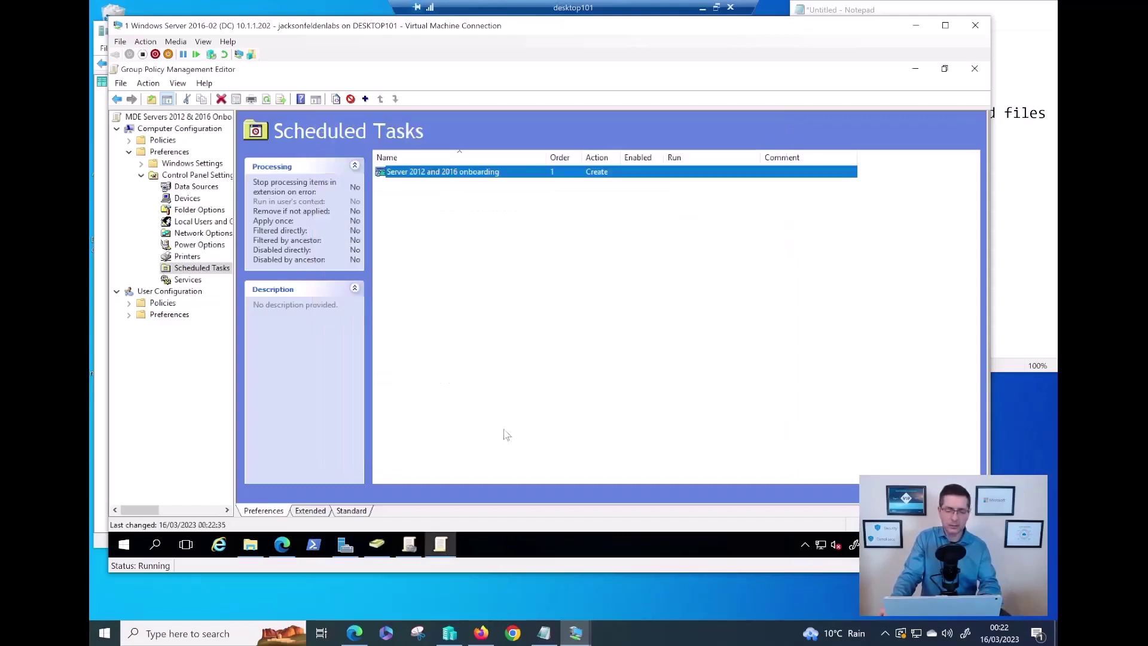
left_click(974, 68)
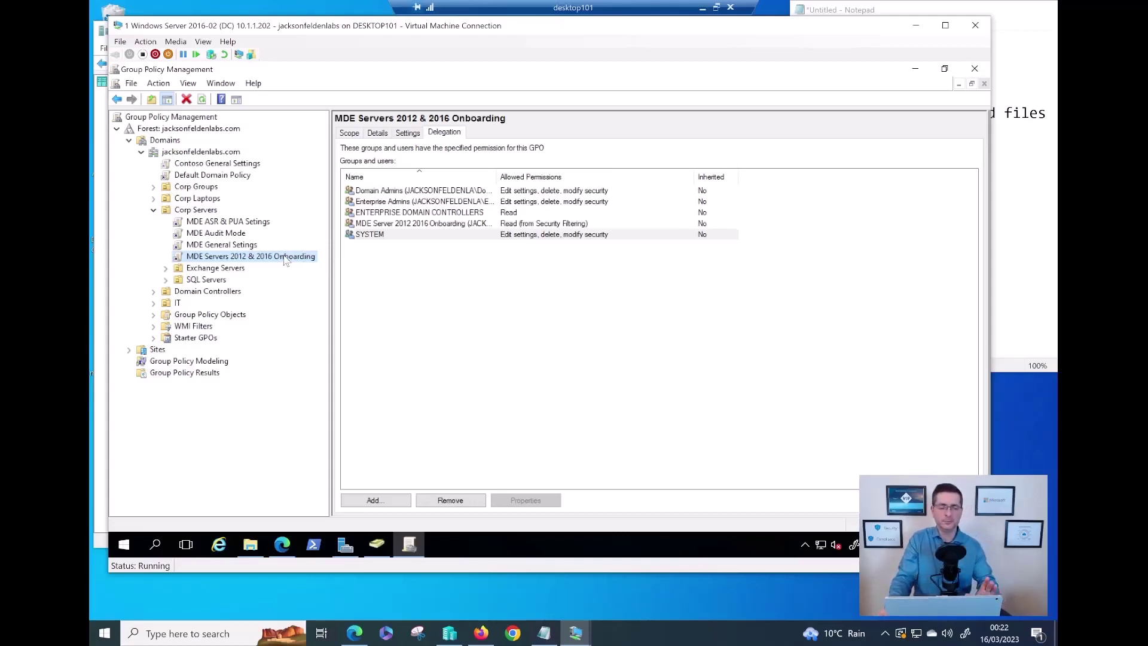
In Active Directory Users and Computers, move SERVER2012-05 from the Computers container to the Corp Servers OU and select it there
left_click(377, 547)
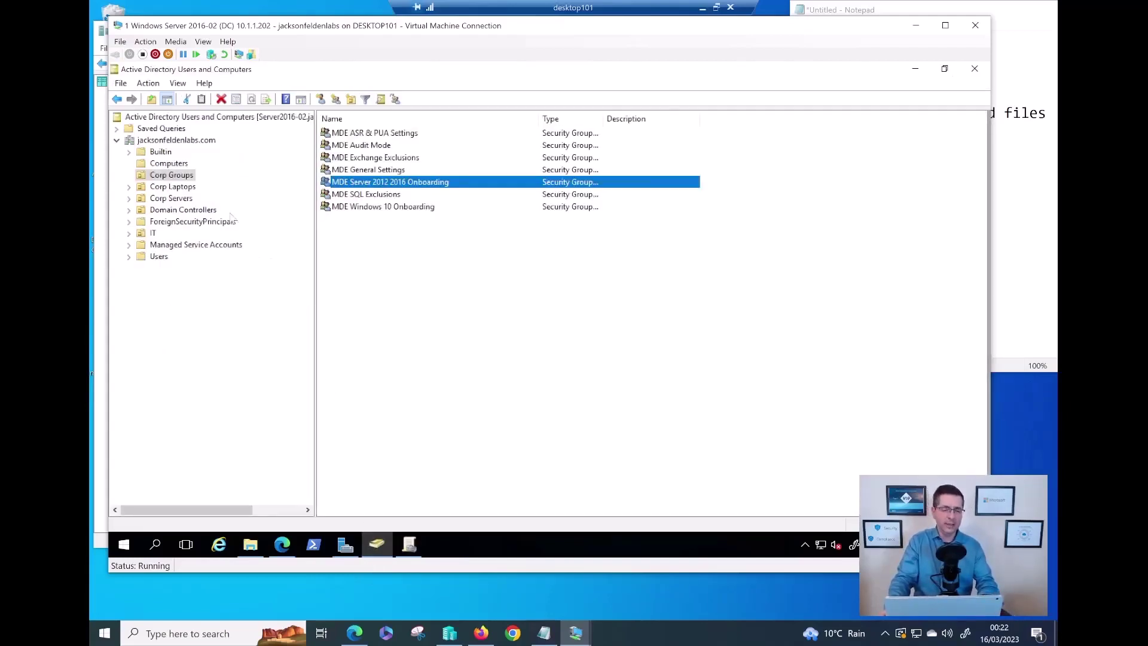
left_click(176, 165)
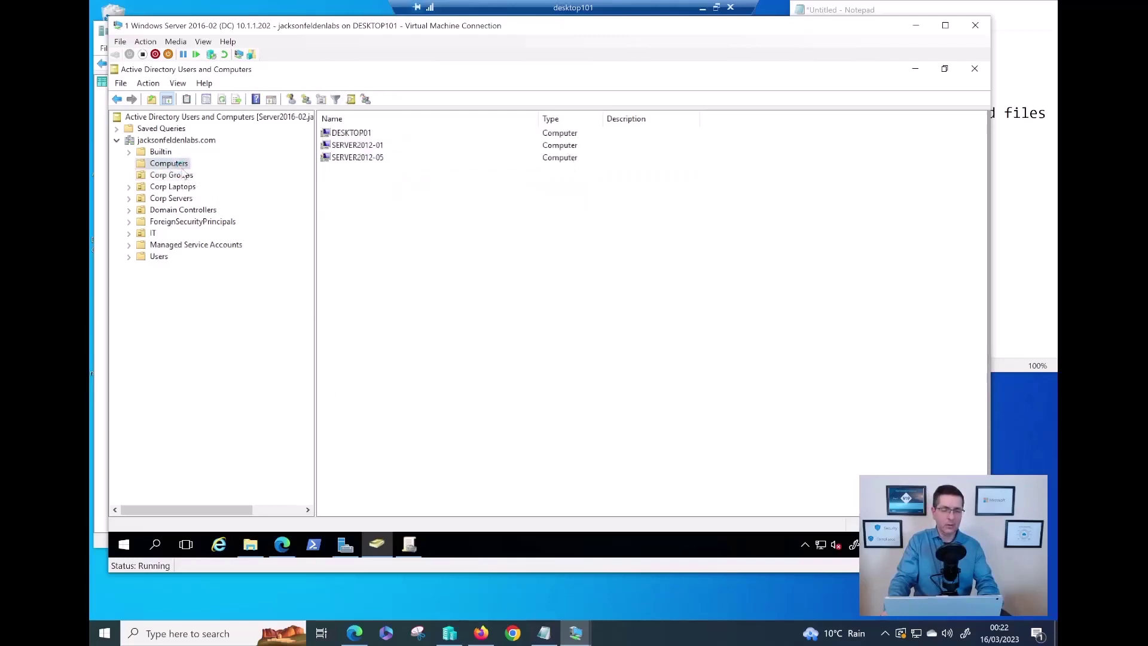
left_click(346, 161)
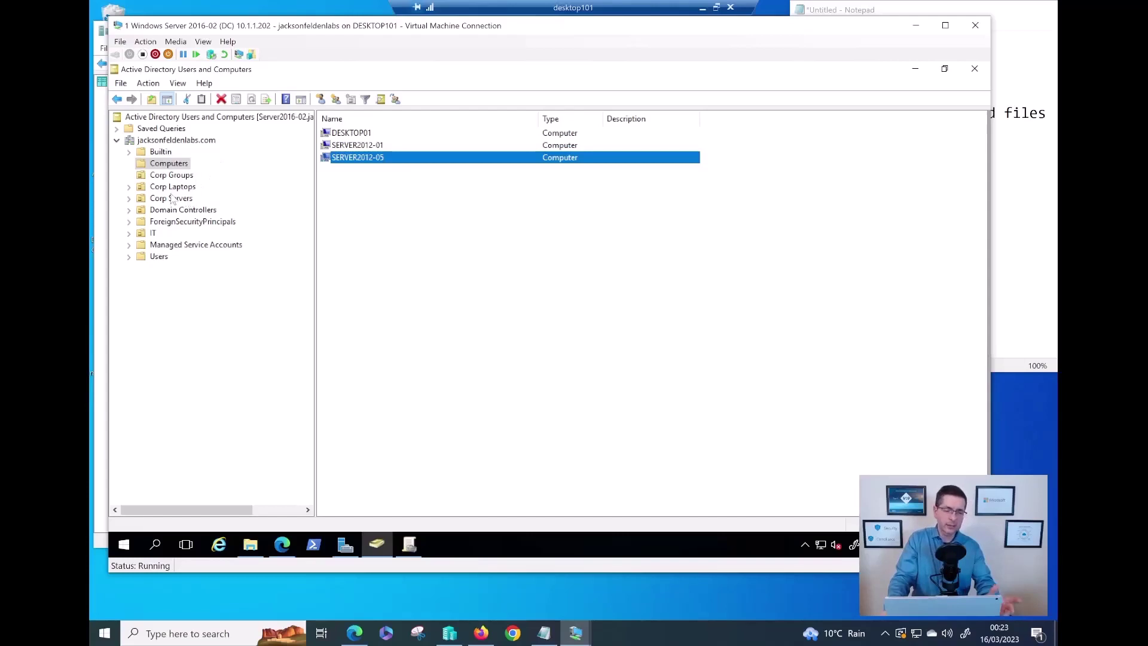
left_click(128, 198)
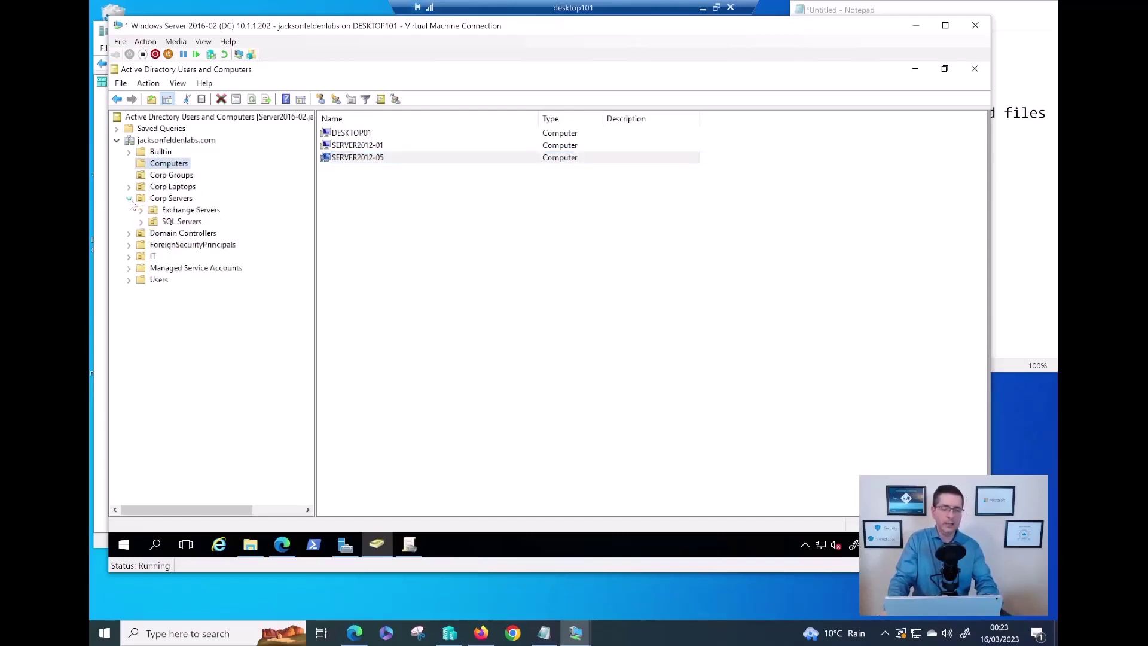
left_click(381, 160)
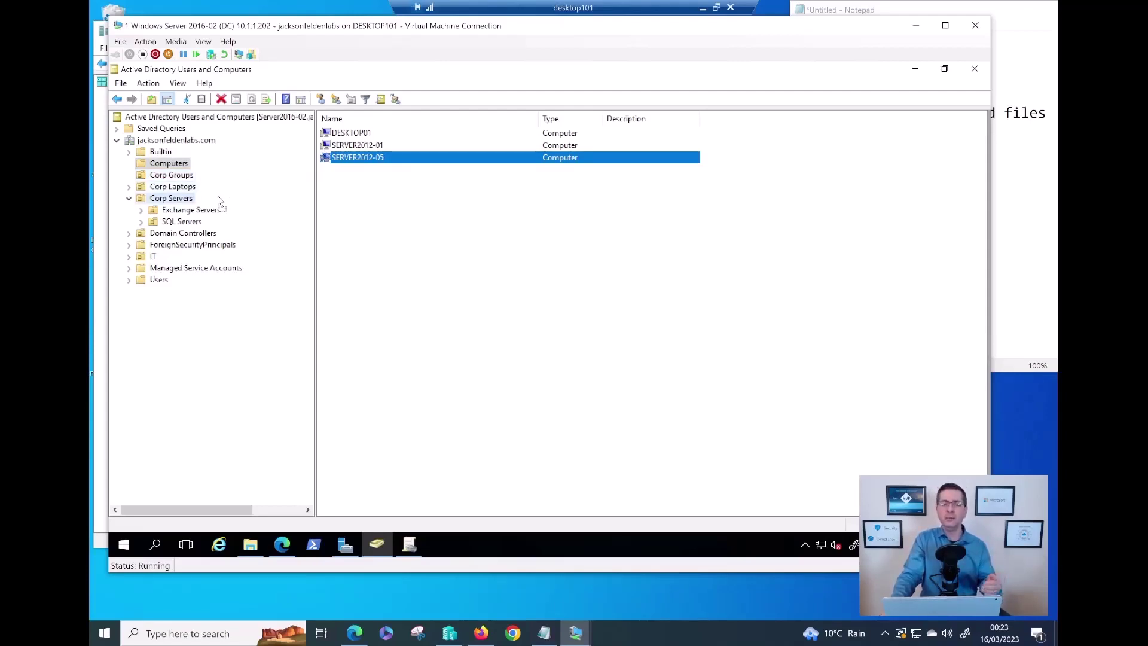
left_click_drag(220, 201, 219, 201)
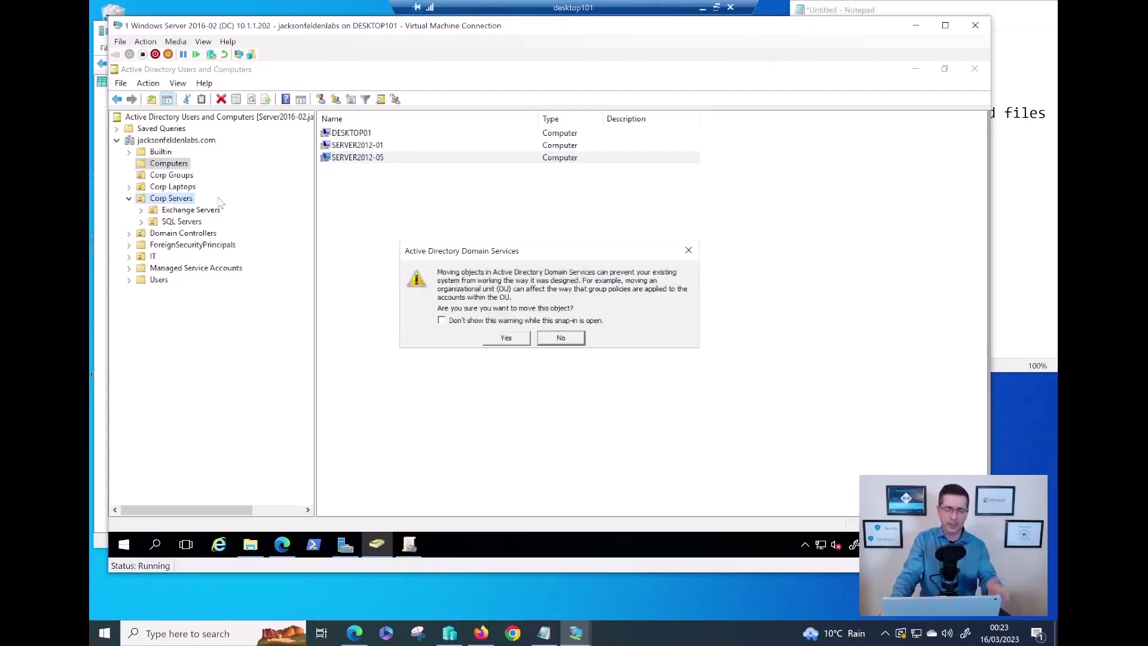
left_click(443, 320)
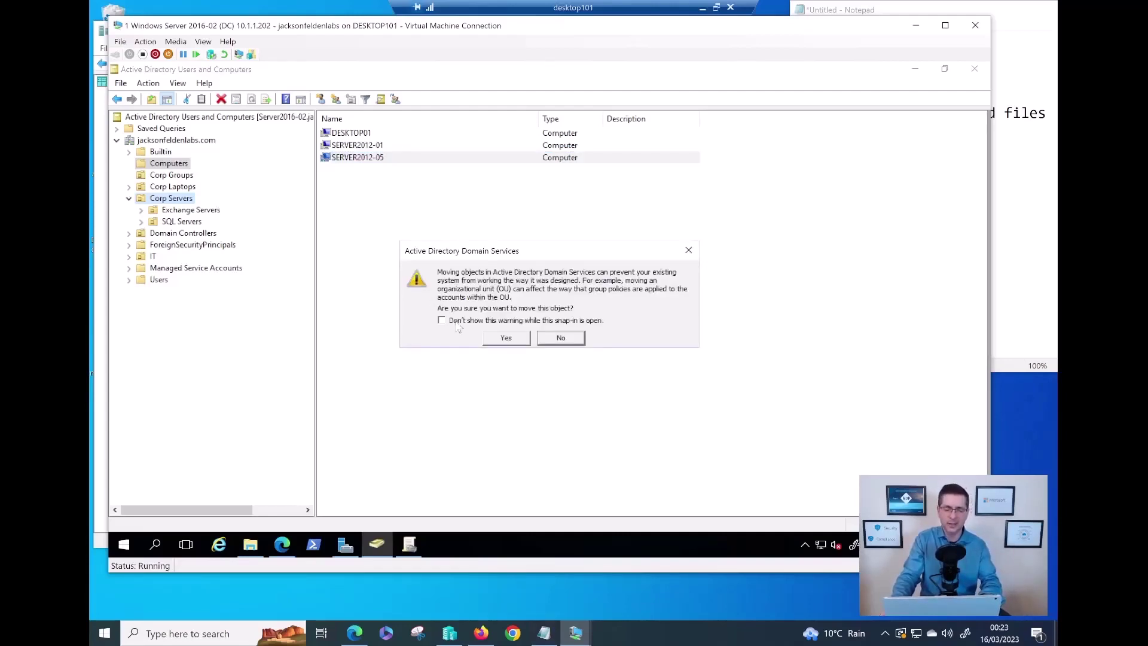
left_click(490, 343)
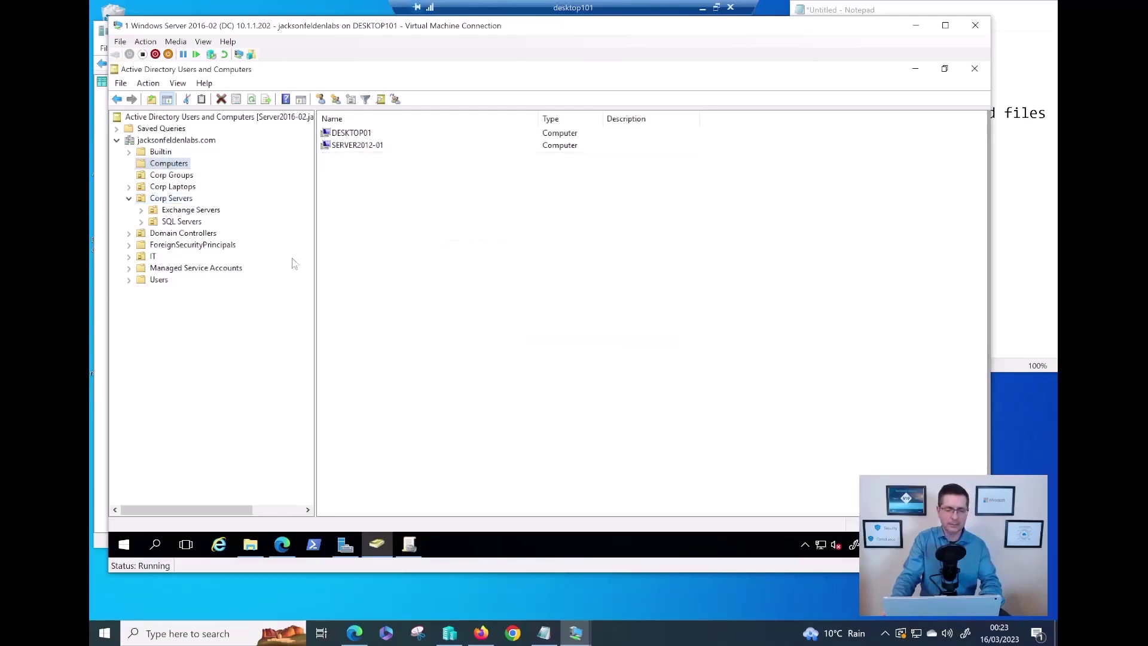
left_click(172, 198)
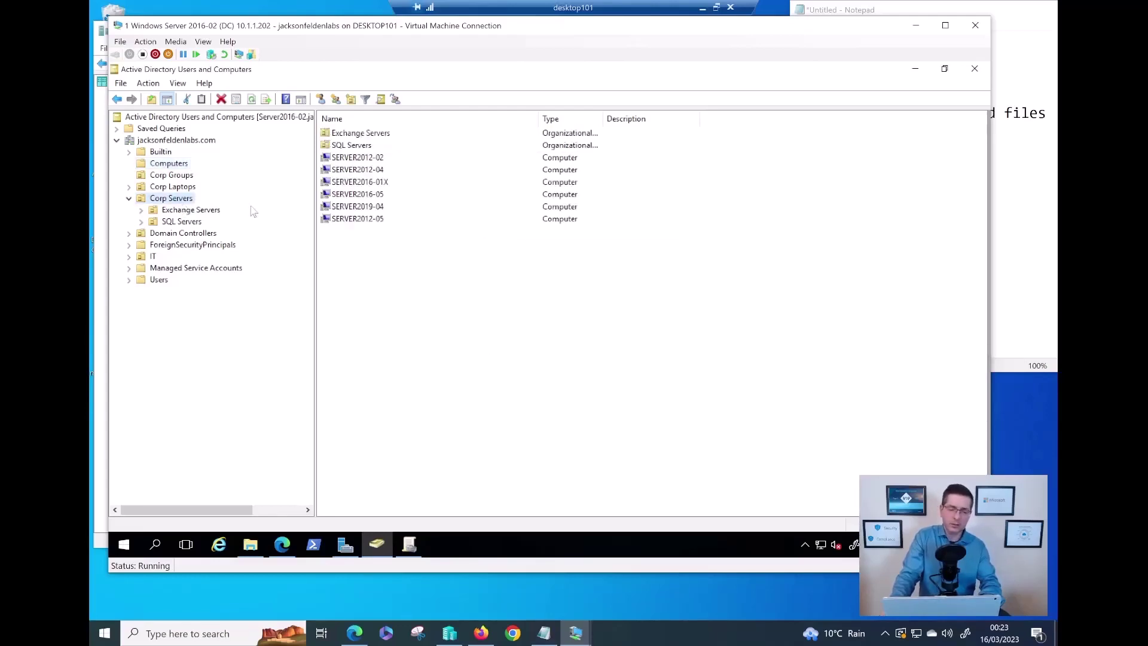
left_click(369, 221)
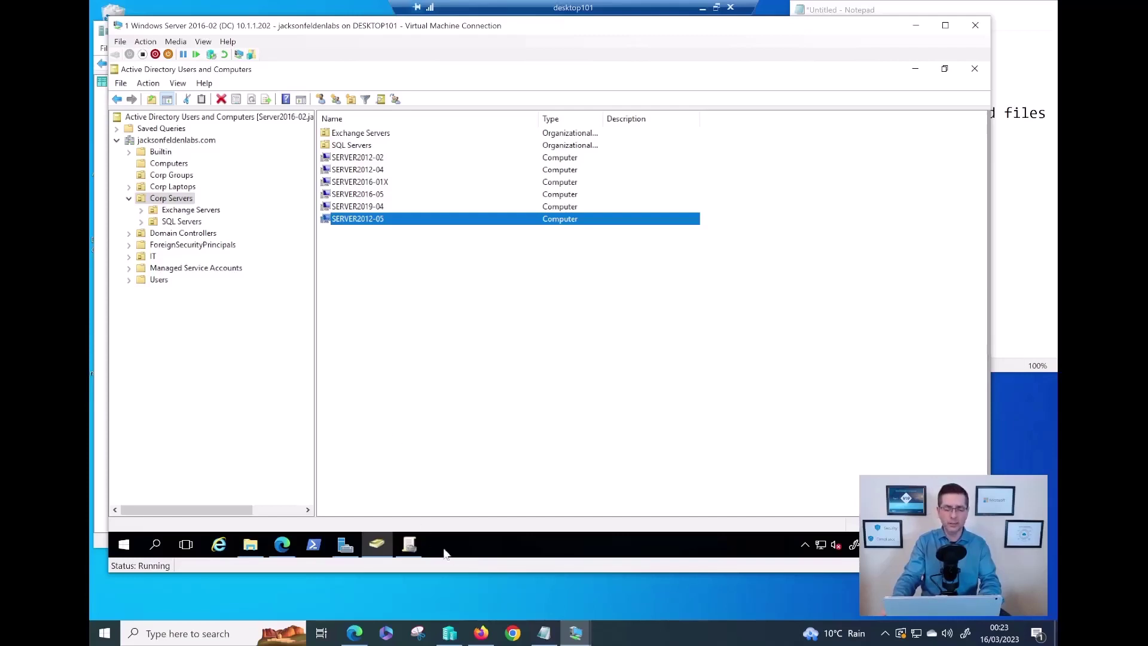
Switch to the Server 2012-05 virtual machine and open a Windows PowerShell window
mouse_move(575, 632)
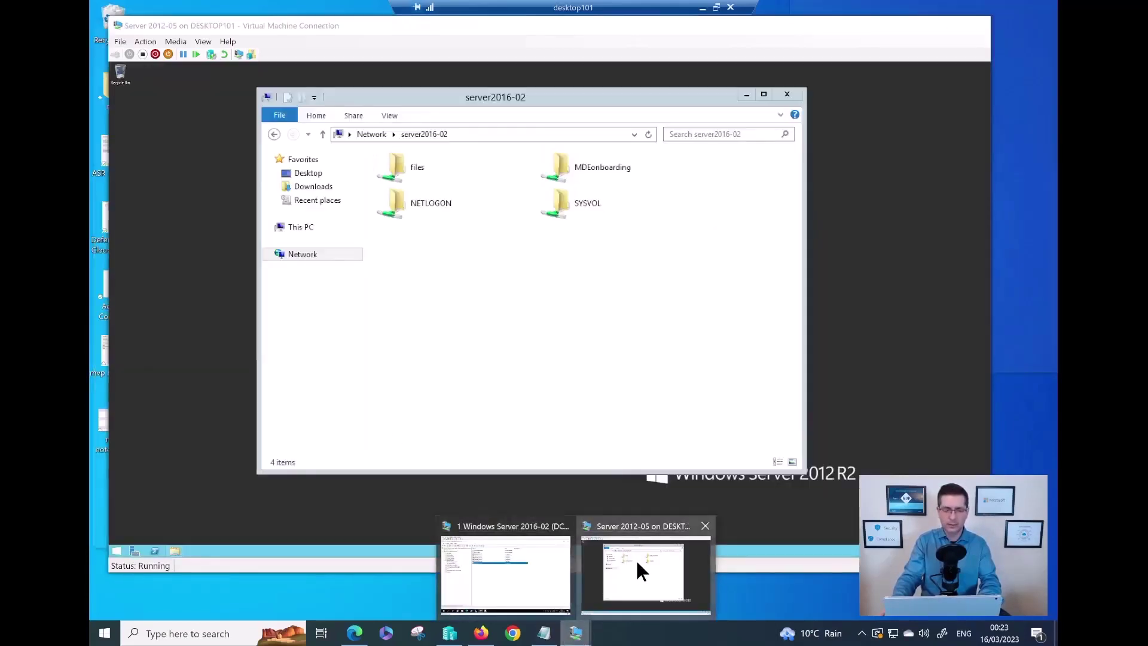
left_click(636, 564)
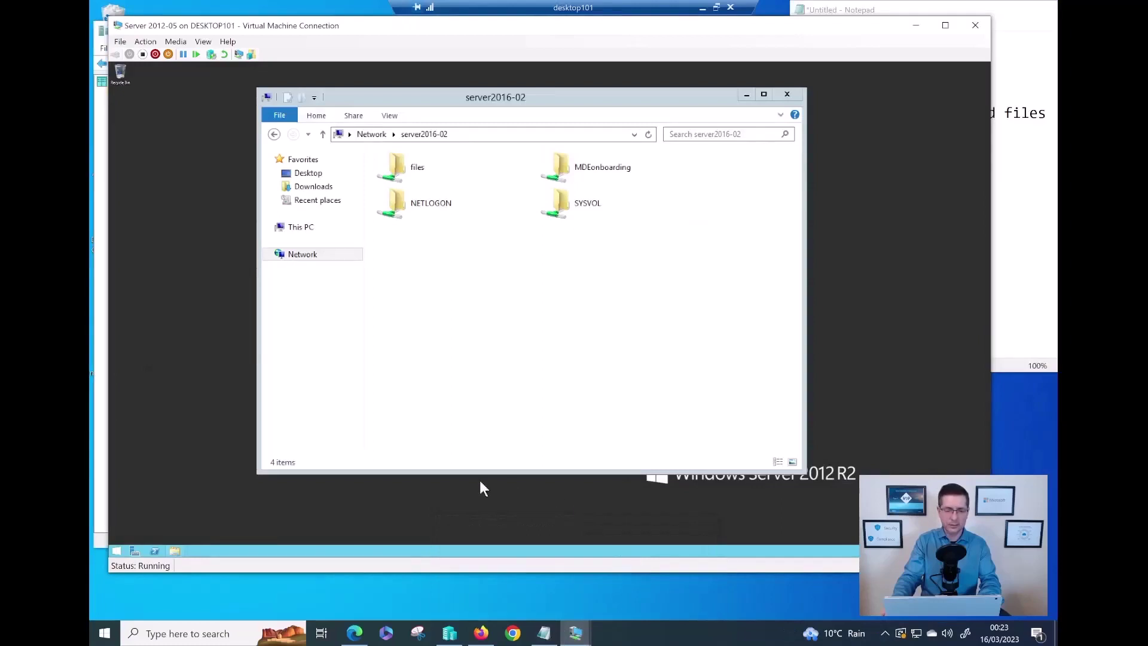
right_click(154, 551)
left_click(150, 527)
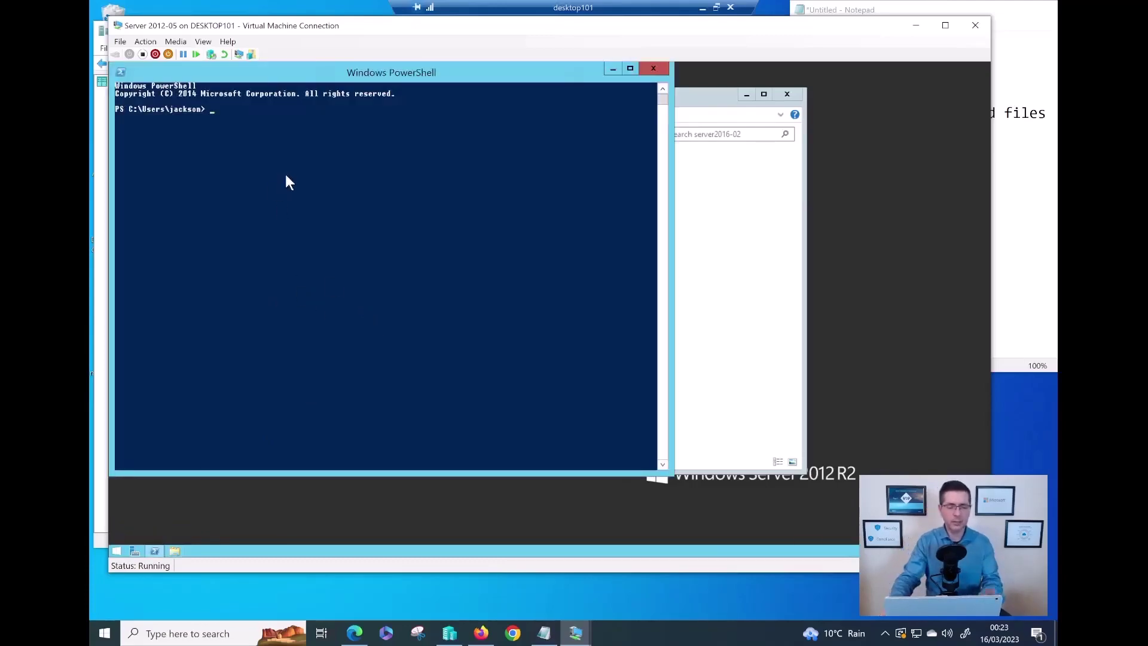
Open regedit and examine the keys around Windows Defender under HKEY_LOCAL_MACHINE\SOFTWARE\Microsoft, then close the Registry Editor
left_click(117, 551)
type("hegedit")
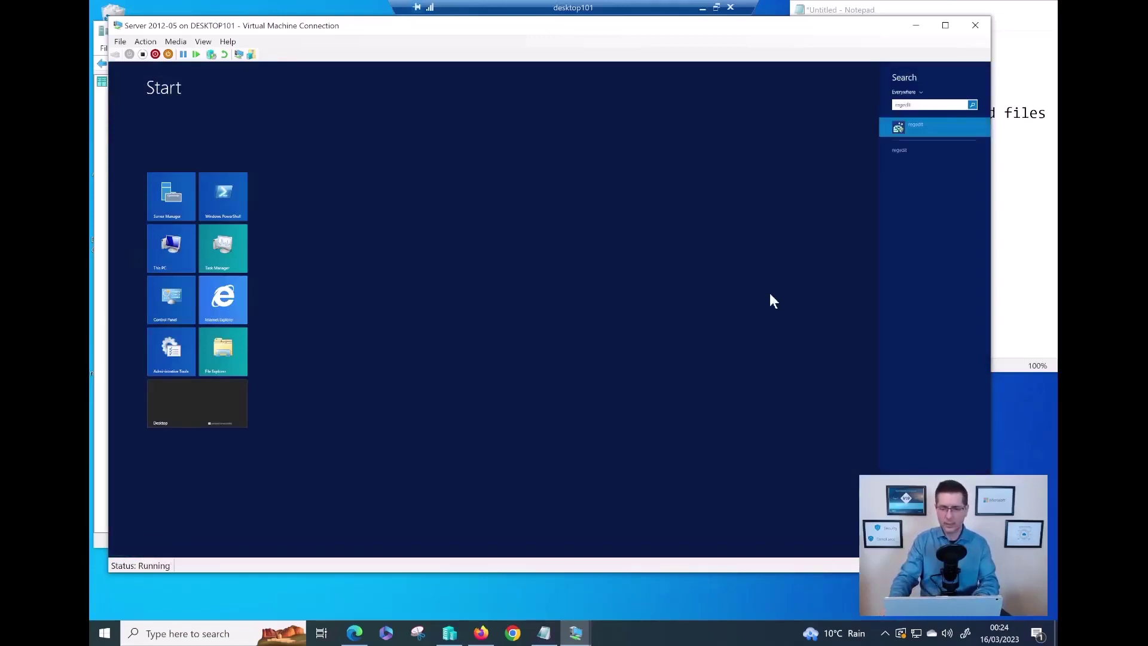
left_click(914, 127)
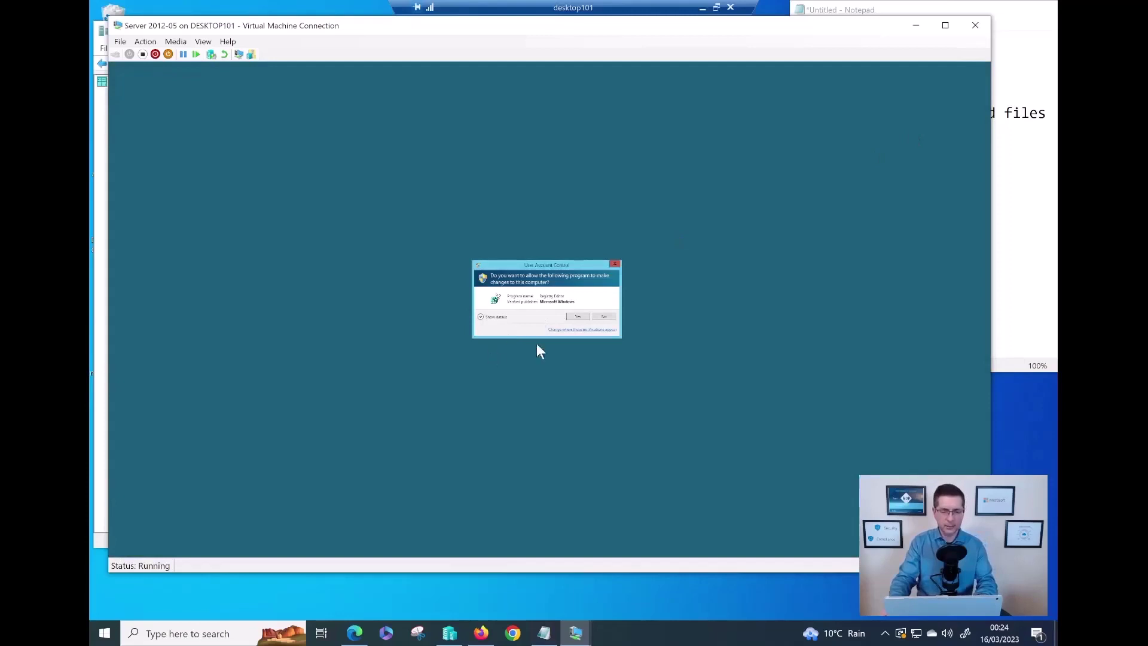
left_click(577, 317)
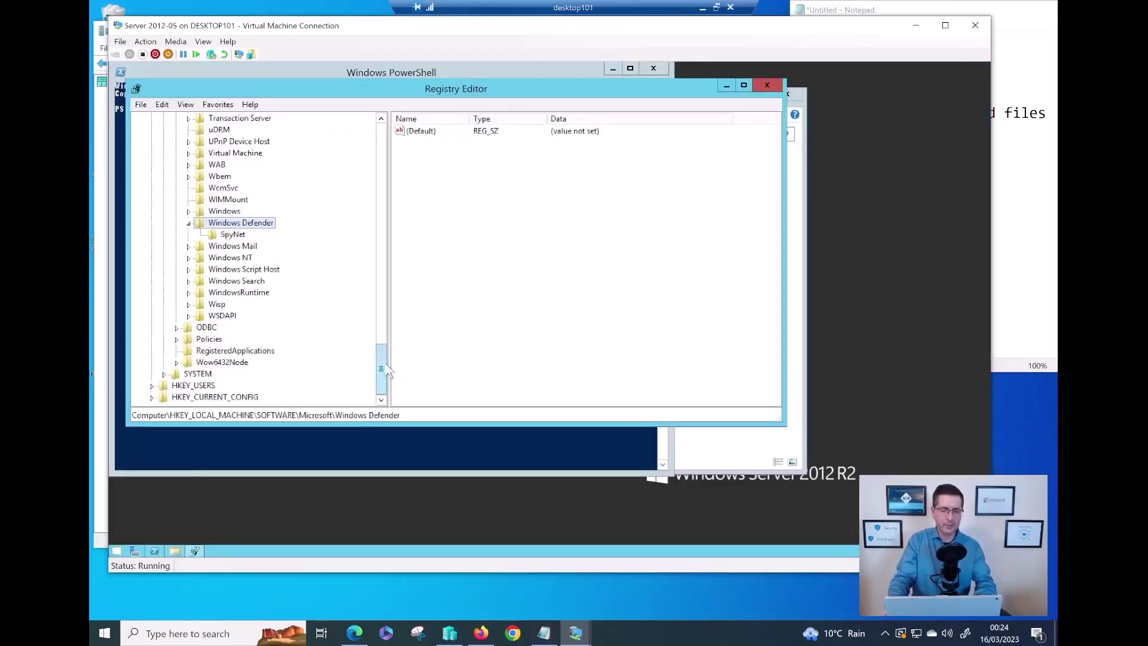
scroll(388, 359, "up", 6)
mouse_move(390, 340)
left_mouse_down()
mouse_move(389, 358)
mouse_move(385, 308)
mouse_move(388, 355)
left_mouse_up()
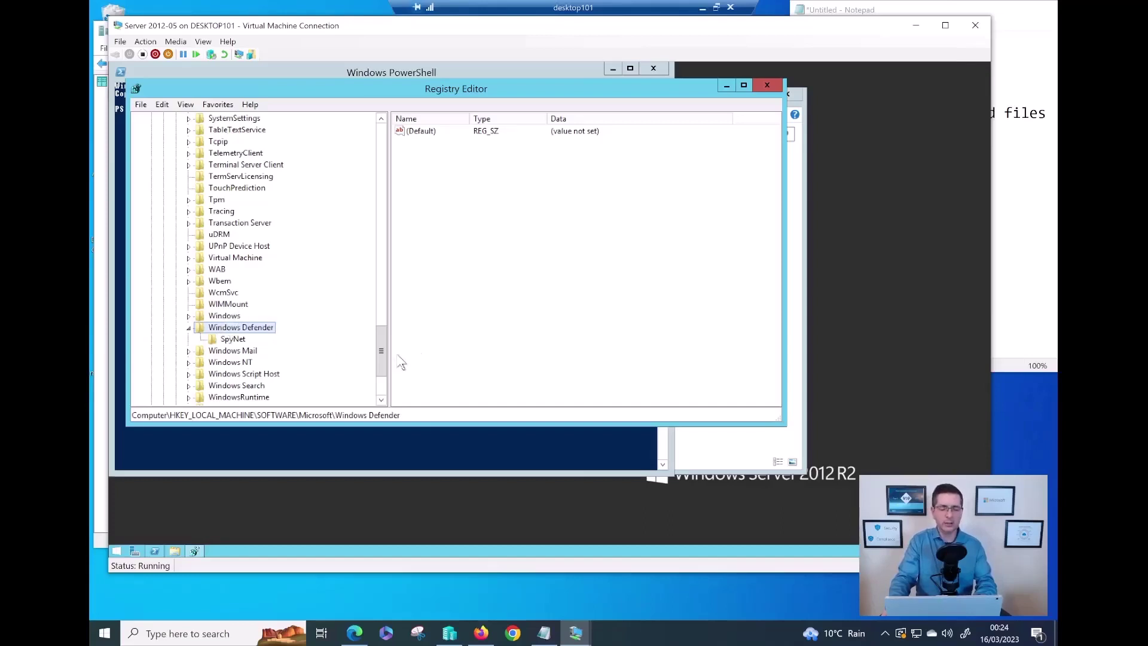
left_click_drag(380, 363, 383, 353)
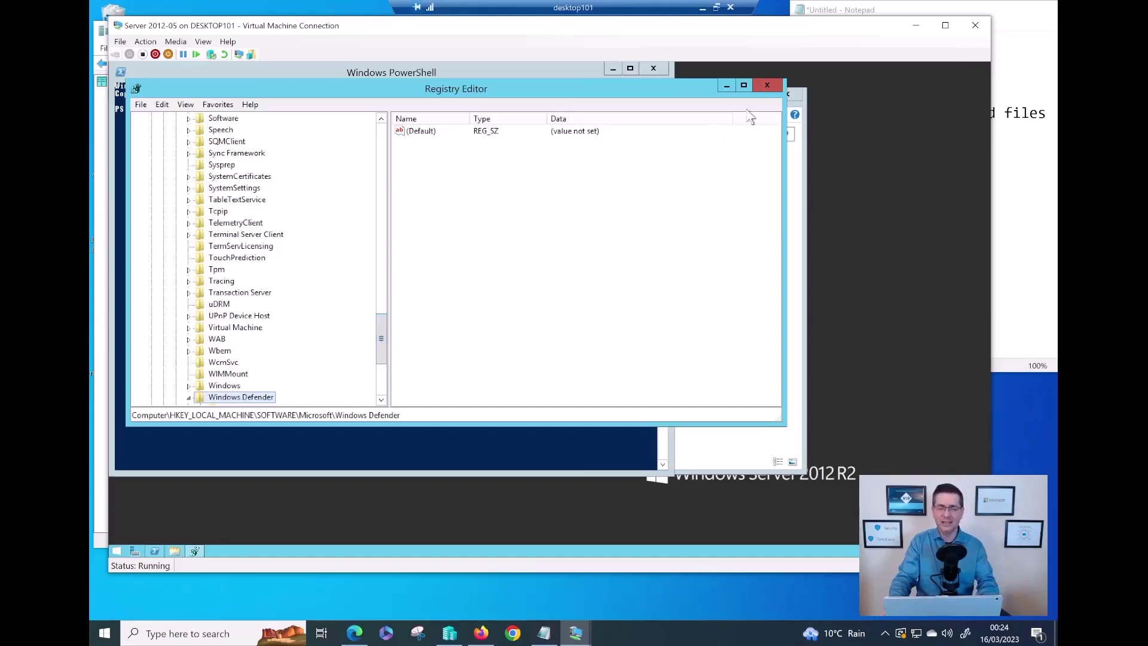
left_click(766, 87)
Set the PowerShell window's font size to 12 x 16 in its properties
left_click(397, 216)
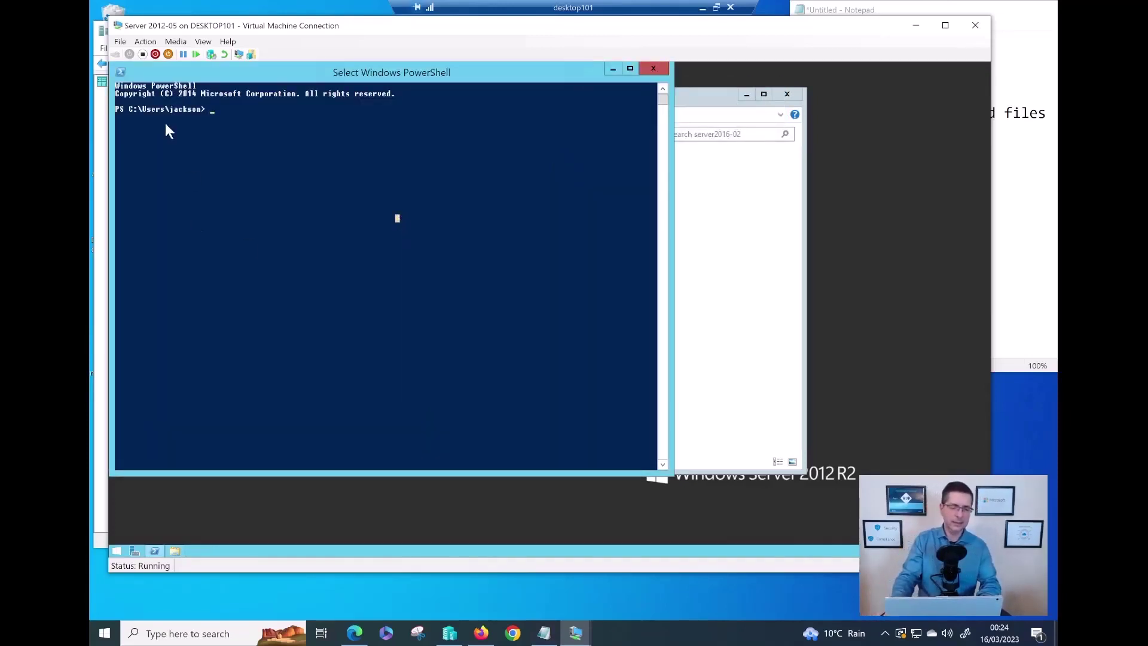
left_click(121, 73)
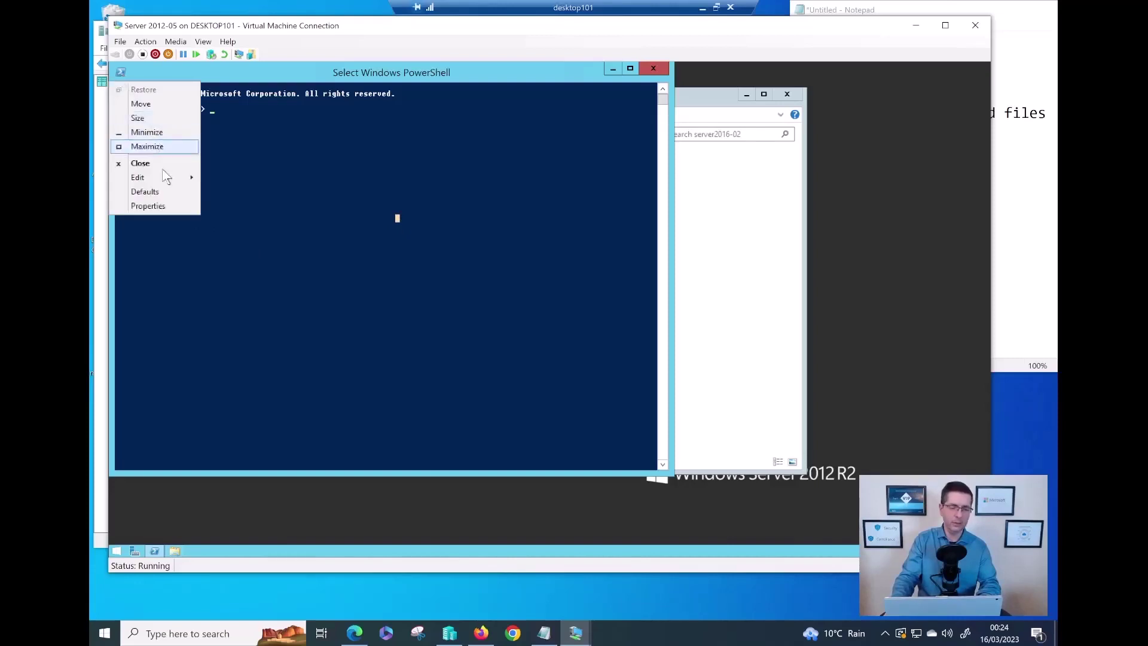
left_click(165, 206)
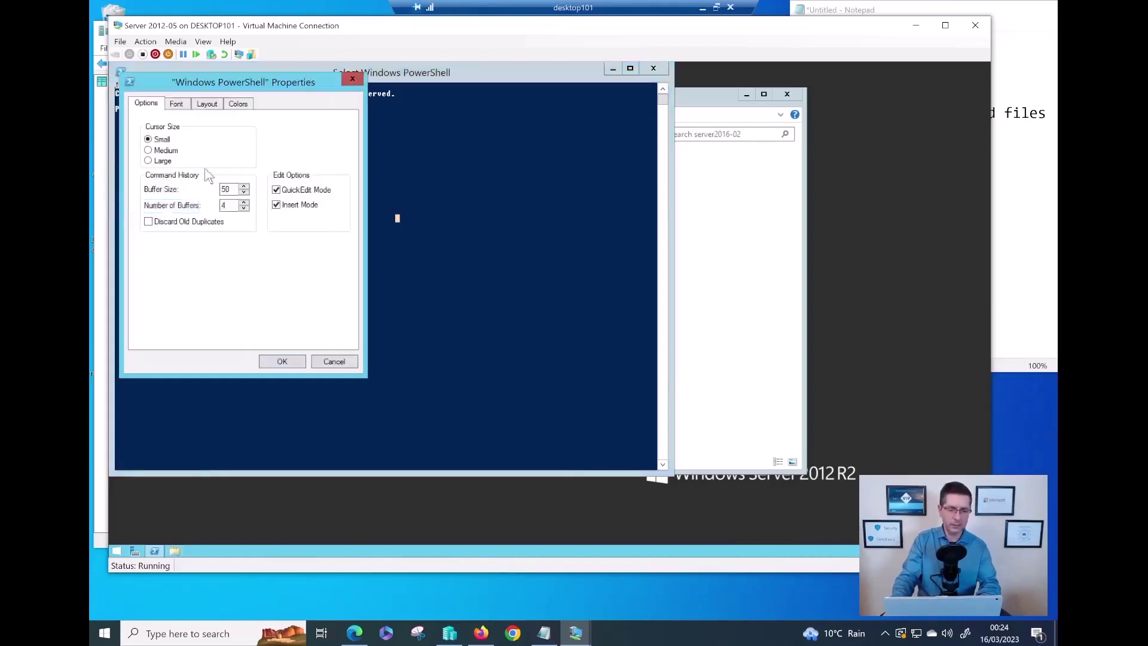
left_click(177, 105)
left_click(263, 202)
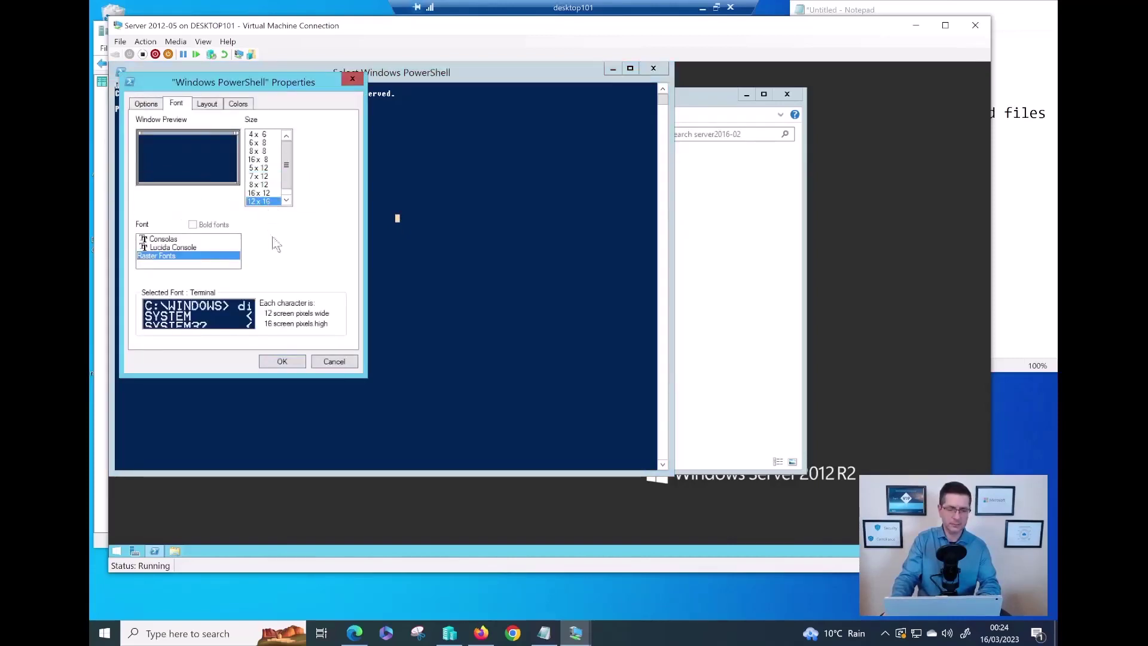
left_click(280, 361)
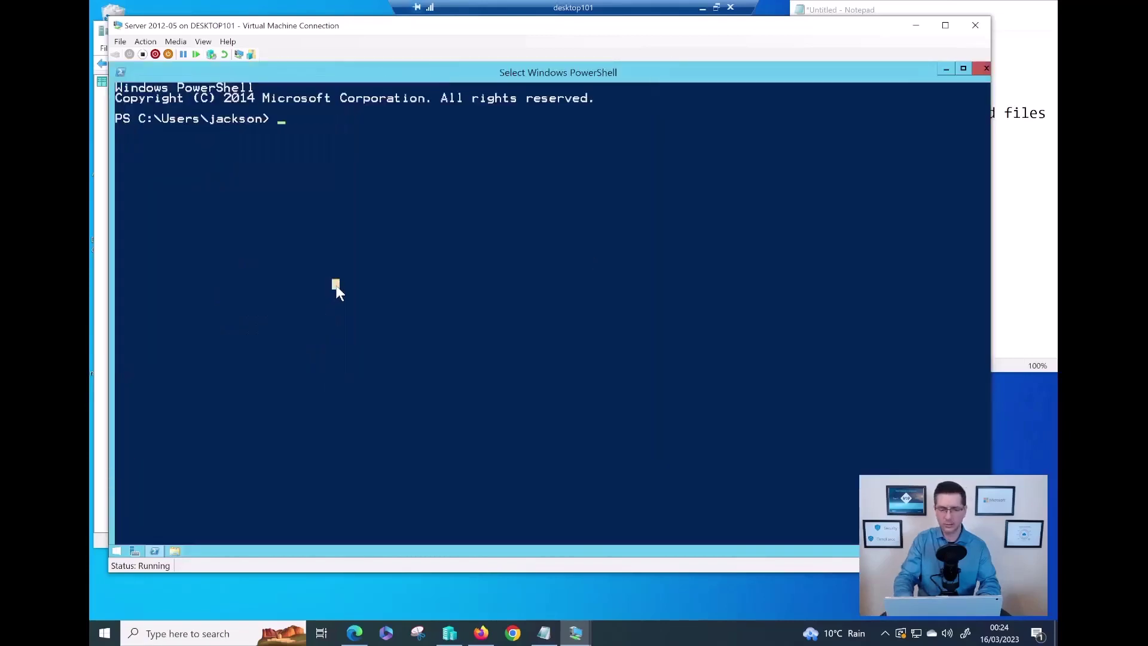
Force a Group Policy refresh on Server 2012-05 by running gpupdate /force in PowerShell
key("Return")
key("Return")
type("gp")
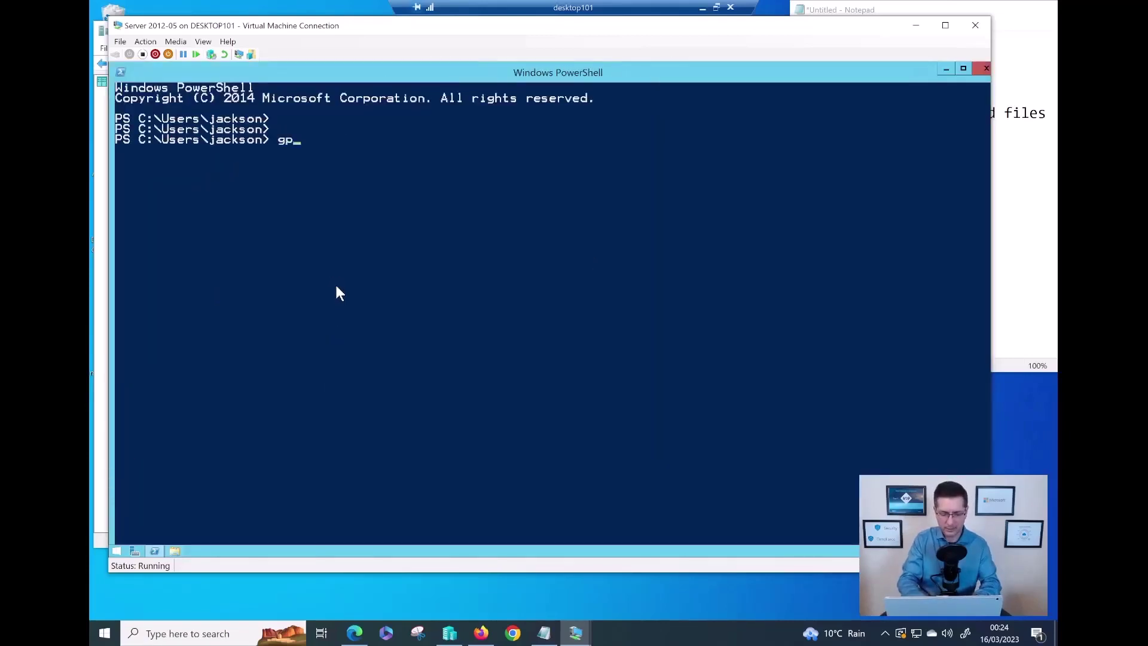
type("update /")
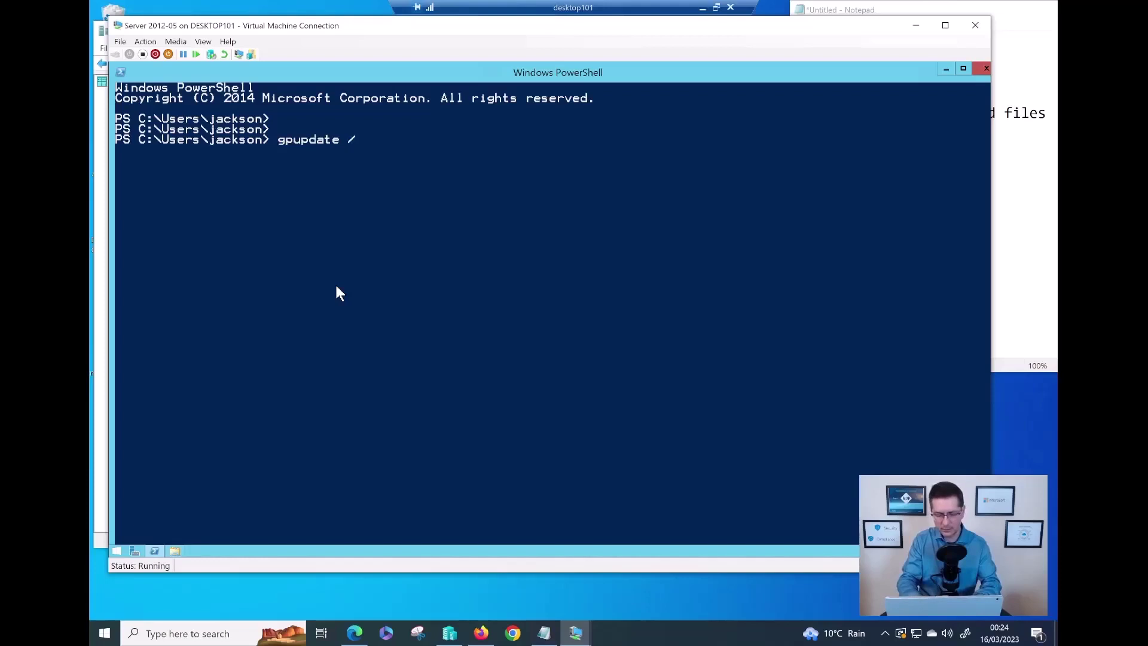
type("force")
key("Return")
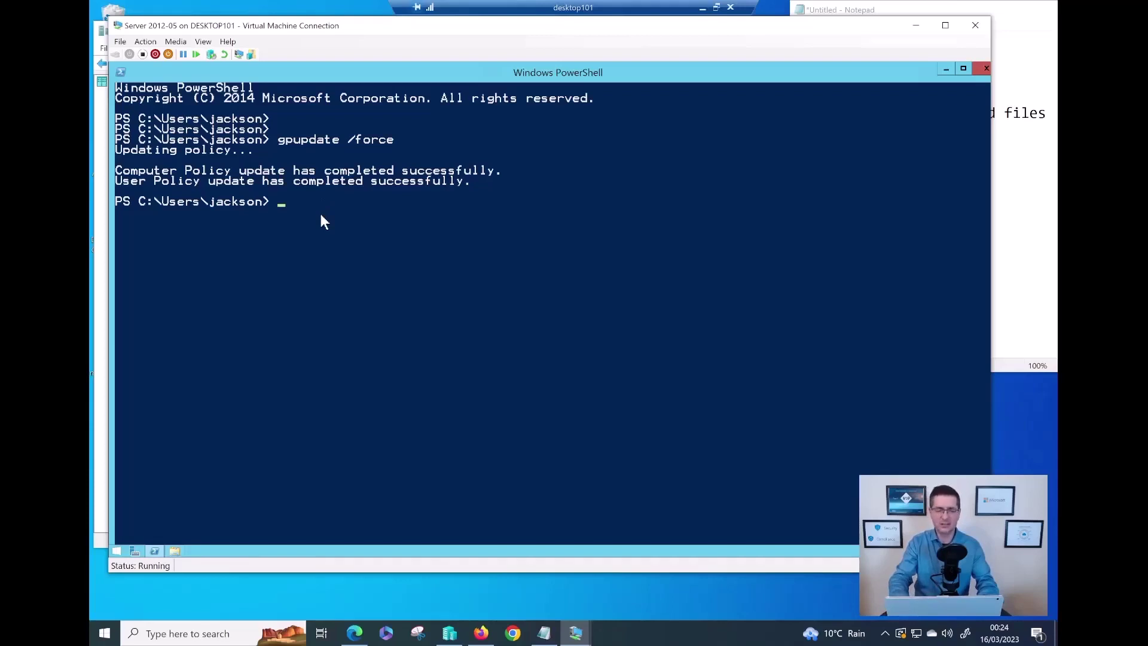
key("Return")
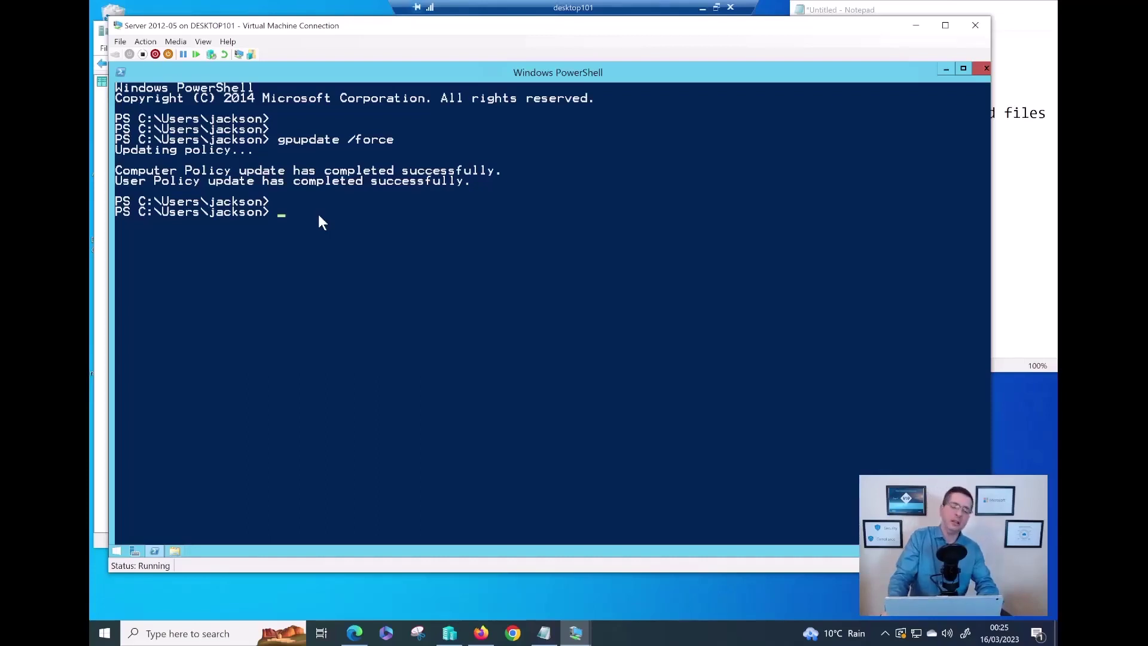
key("Return")
key("Return")
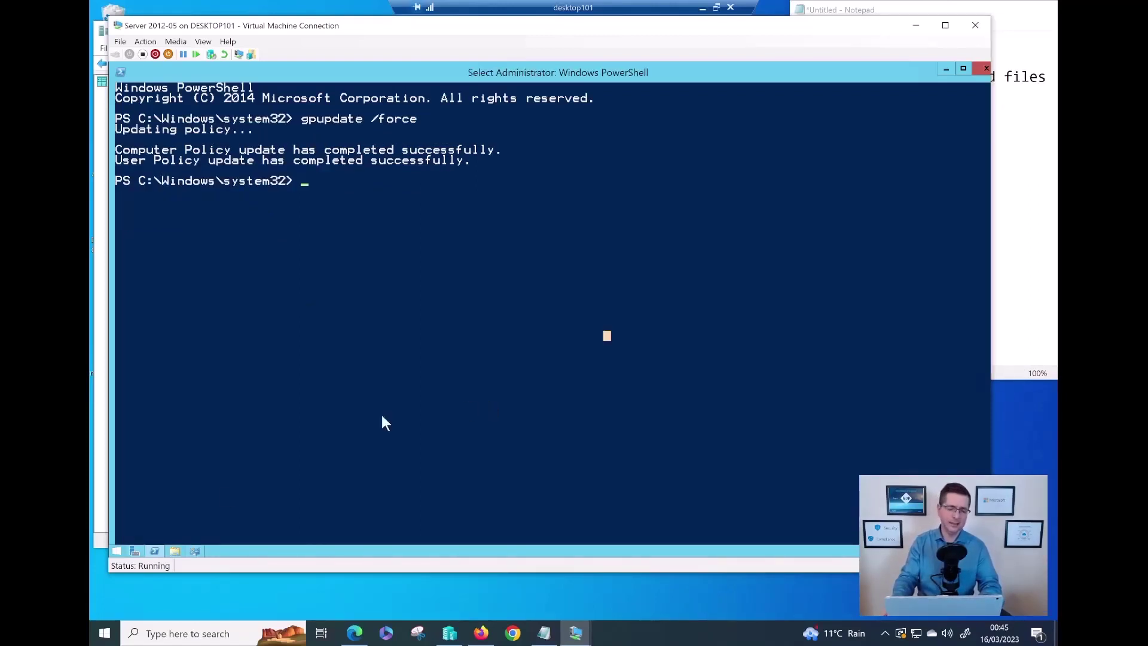
Reopen regedit, expand the Windows Advanced Threat Protection key under HKEY_LOCAL_MACHINE\SOFTWARE\Microsoft and widen the Name column to examine its values
left_click(117, 551)
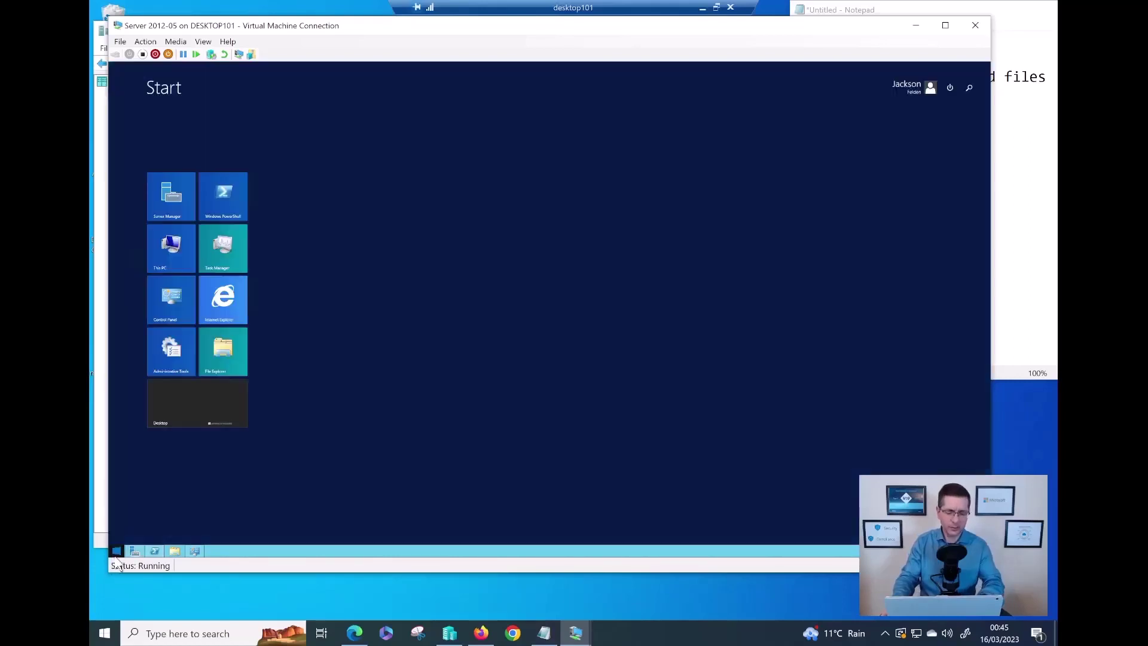
type("regedit")
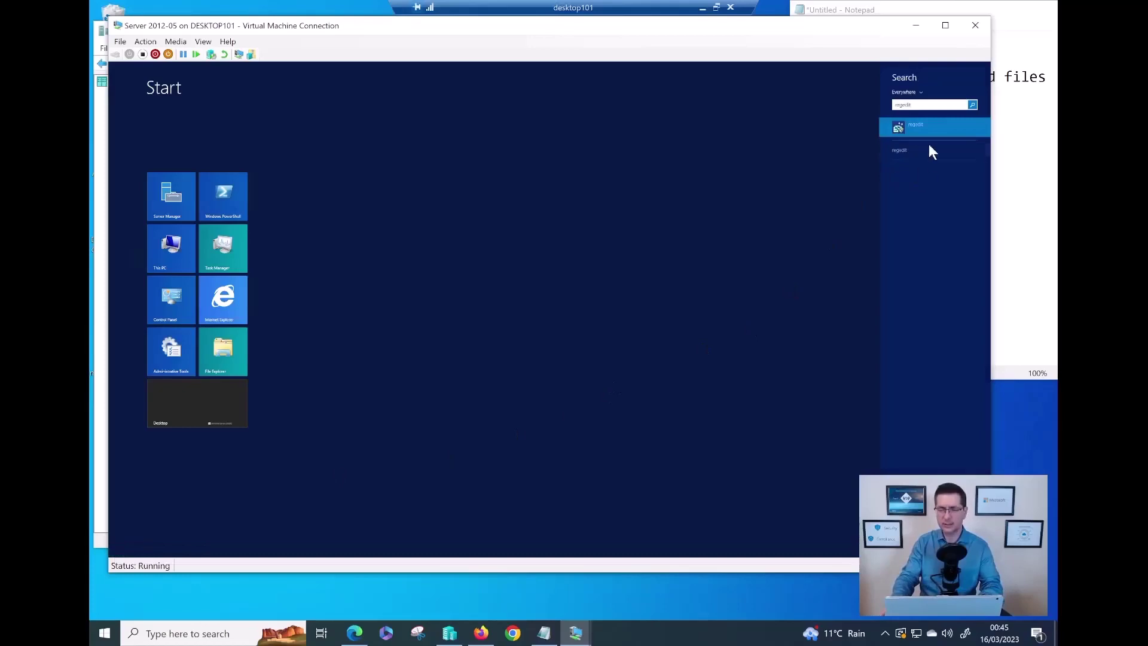
left_click(929, 129)
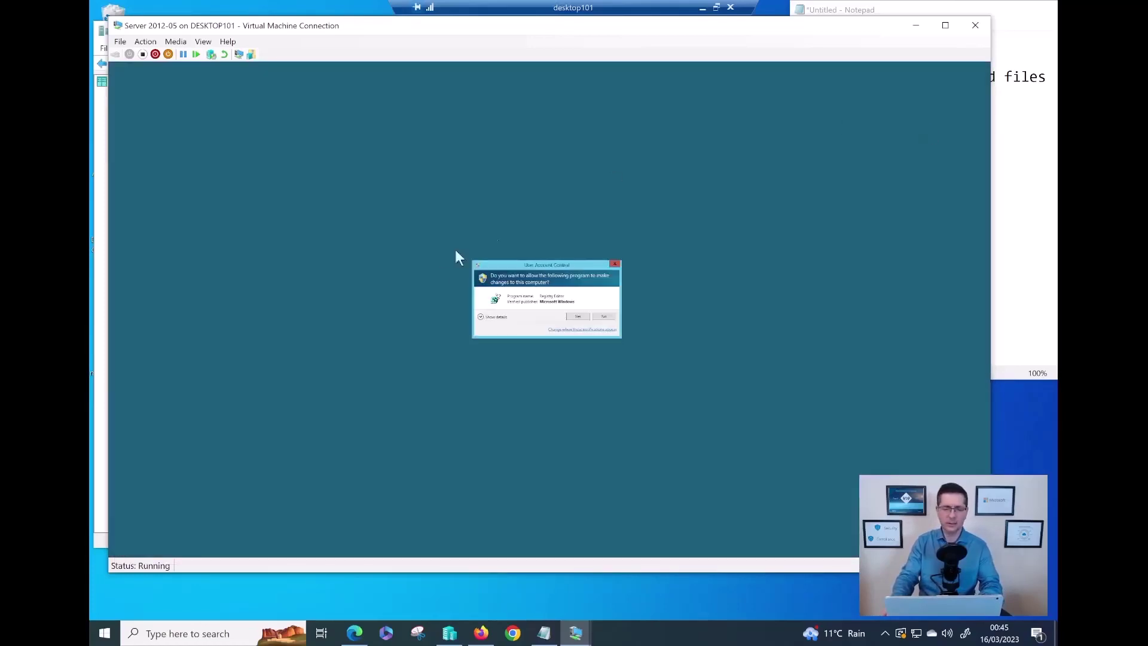
left_click(573, 323)
left_click_drag(382, 370, 385, 342)
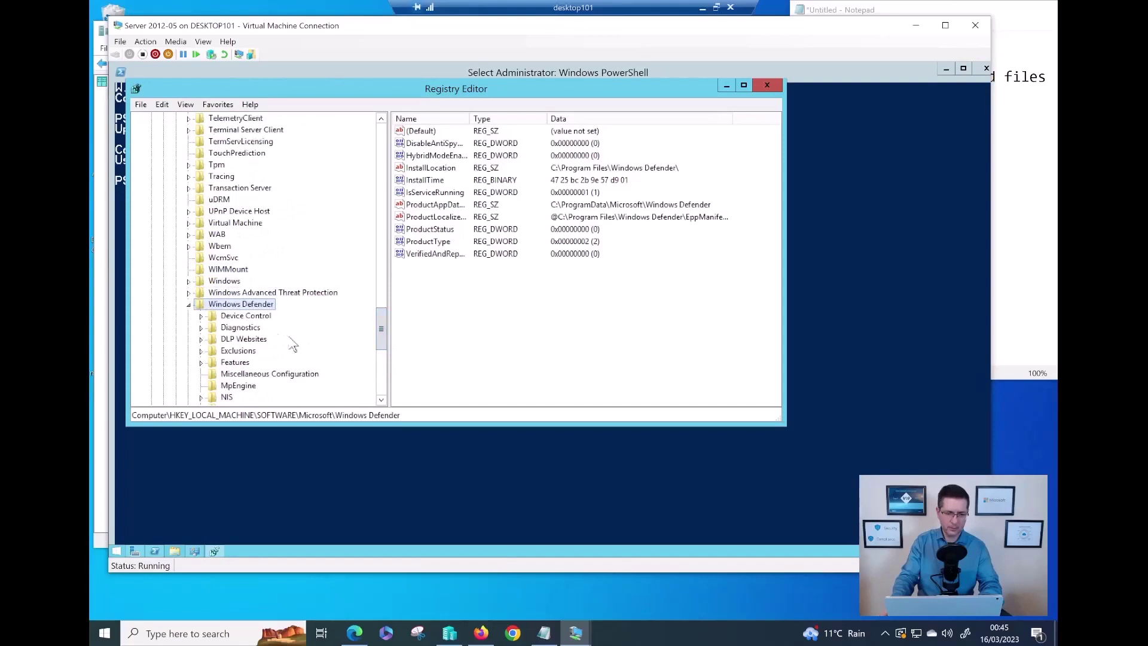
double_click(263, 292)
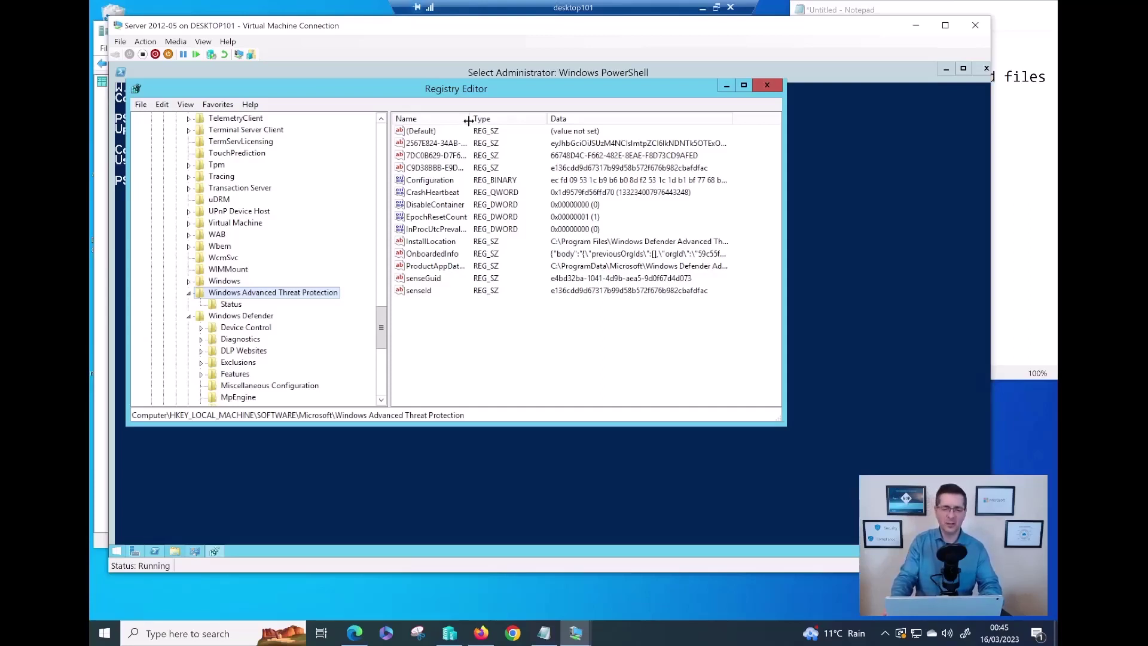
left_click_drag(470, 119, 491, 127)
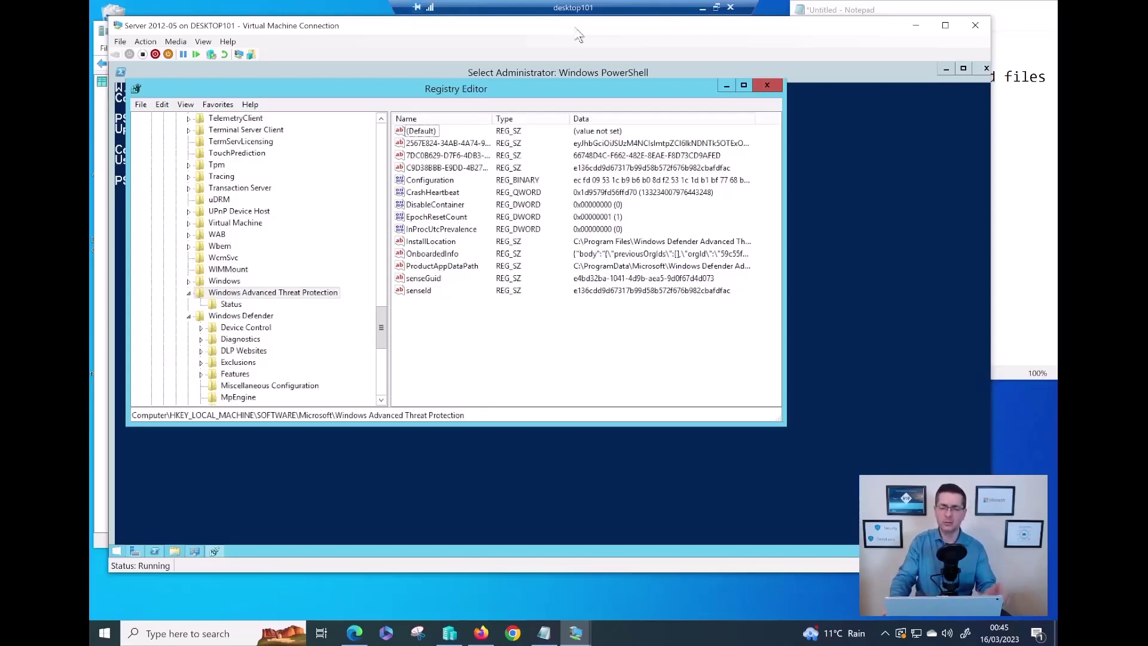
Switch to the Microsoft 365 Defender portal and open the Device Inventory to check for server2012-05
left_click(703, 7)
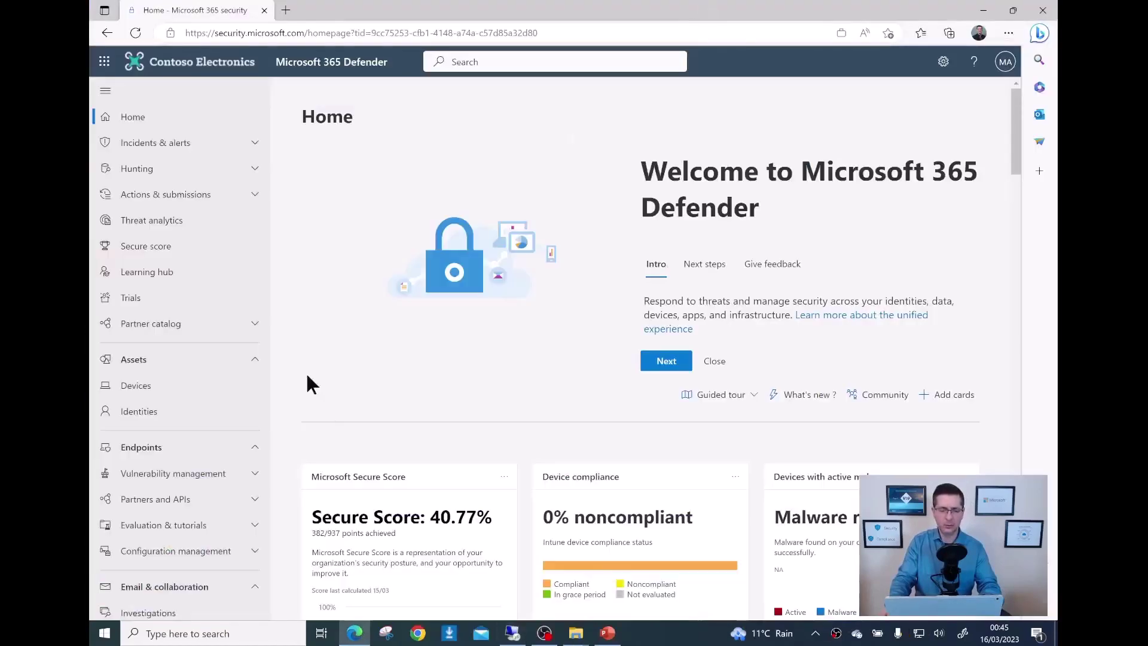
scroll(222, 353, "down", 3)
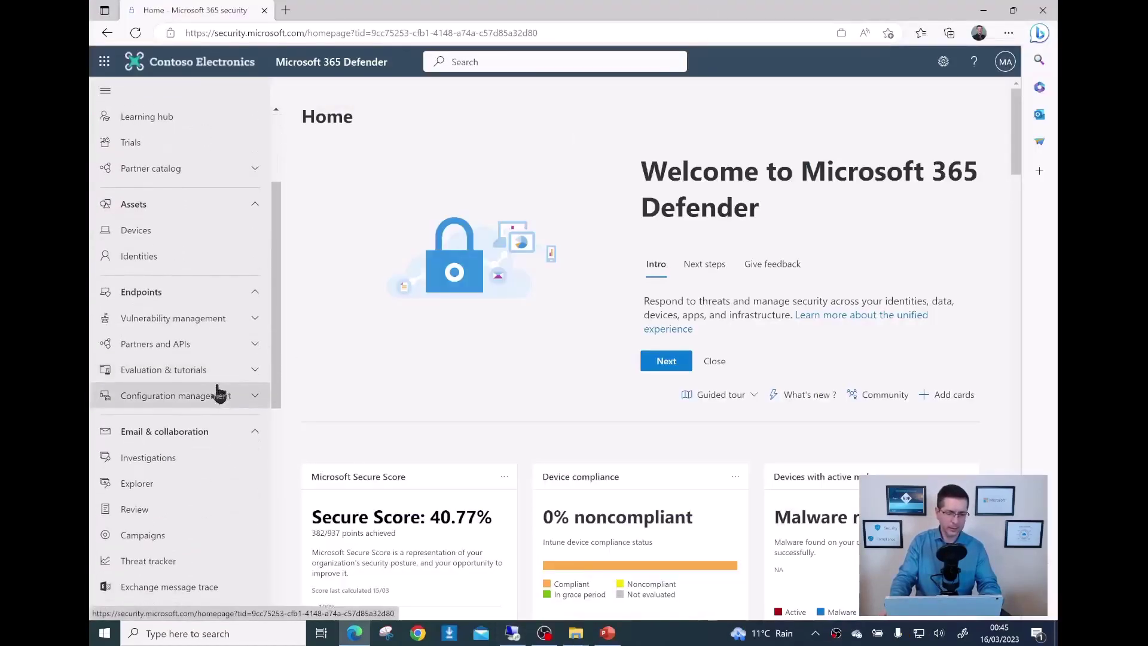
left_click(159, 239)
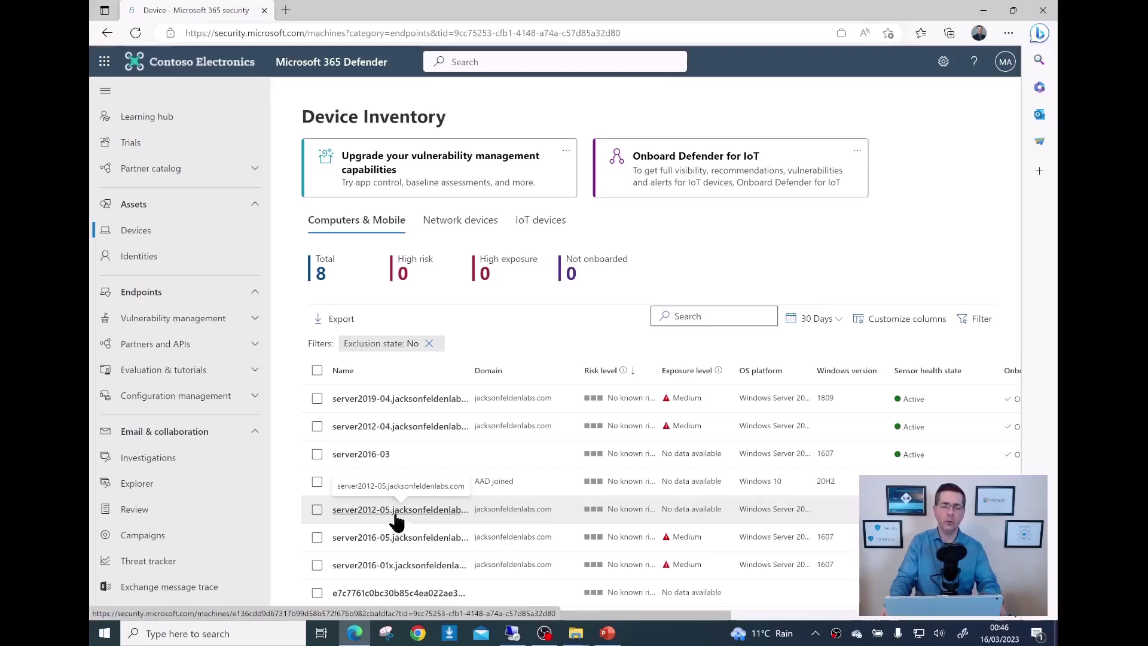
Return to the Server 2012-05 virtual machine, minimize the Registry Editor and bring up Programs and Features to check for the Defender client
left_click(513, 632)
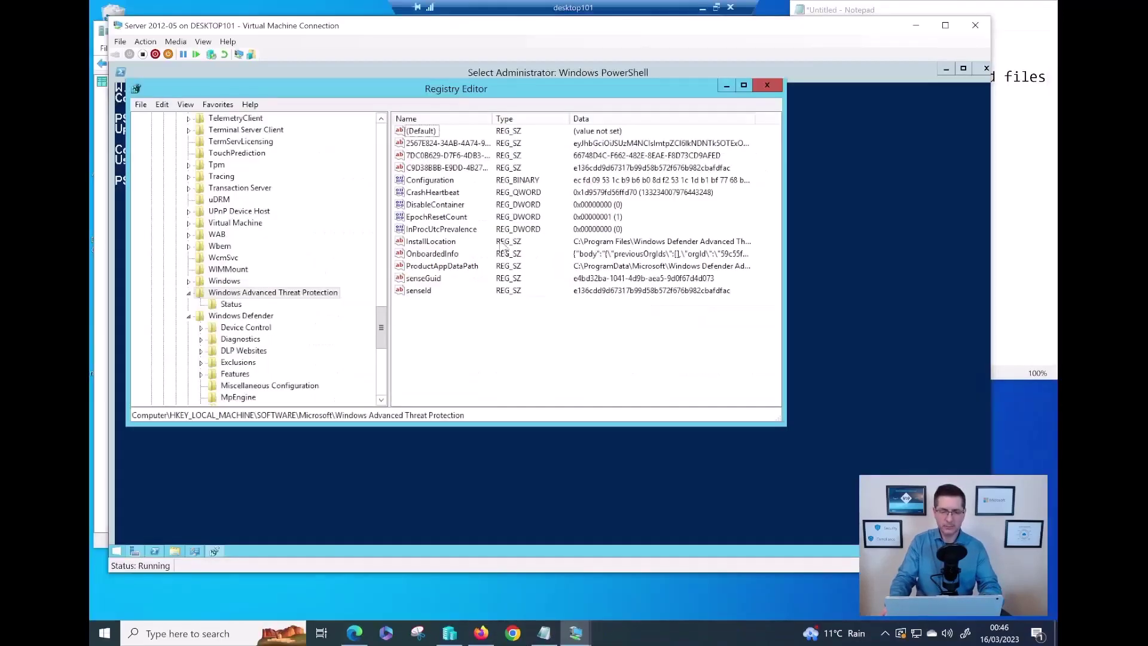
left_click(727, 86)
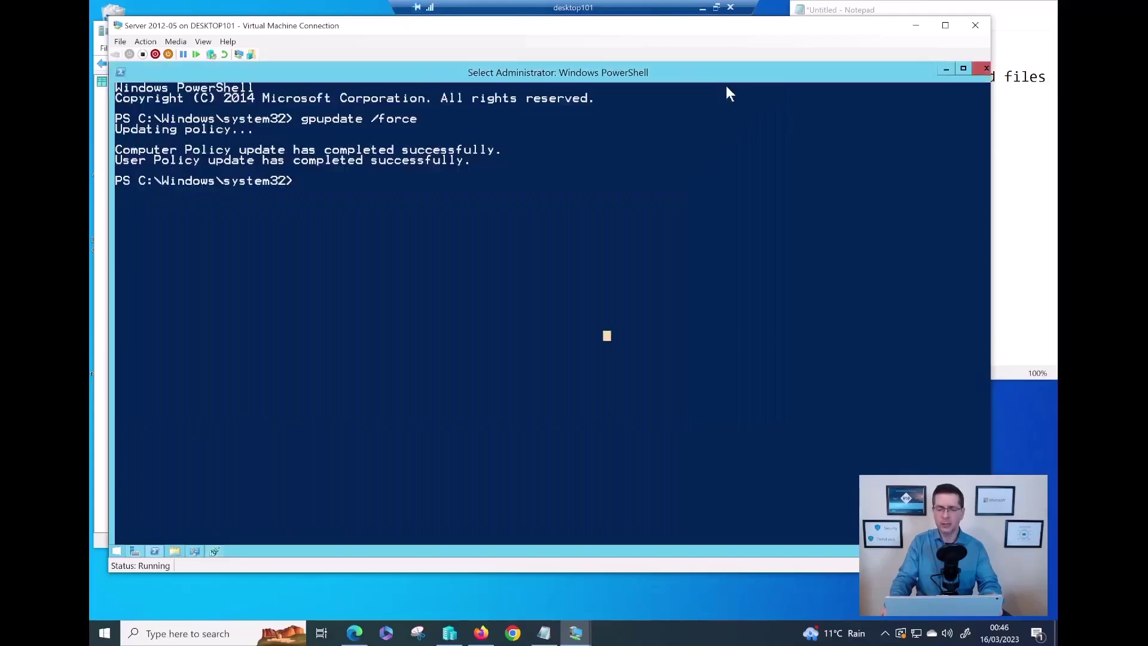
left_click(1011, 149)
left_click_drag(984, 294, 858, 293)
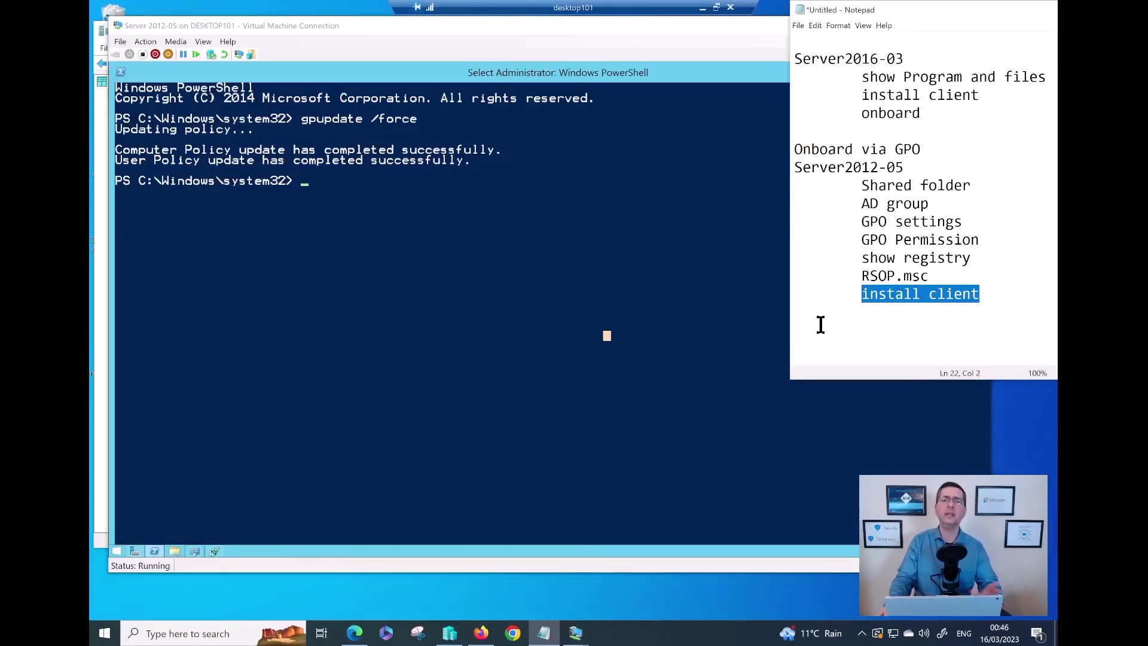
left_click(196, 551)
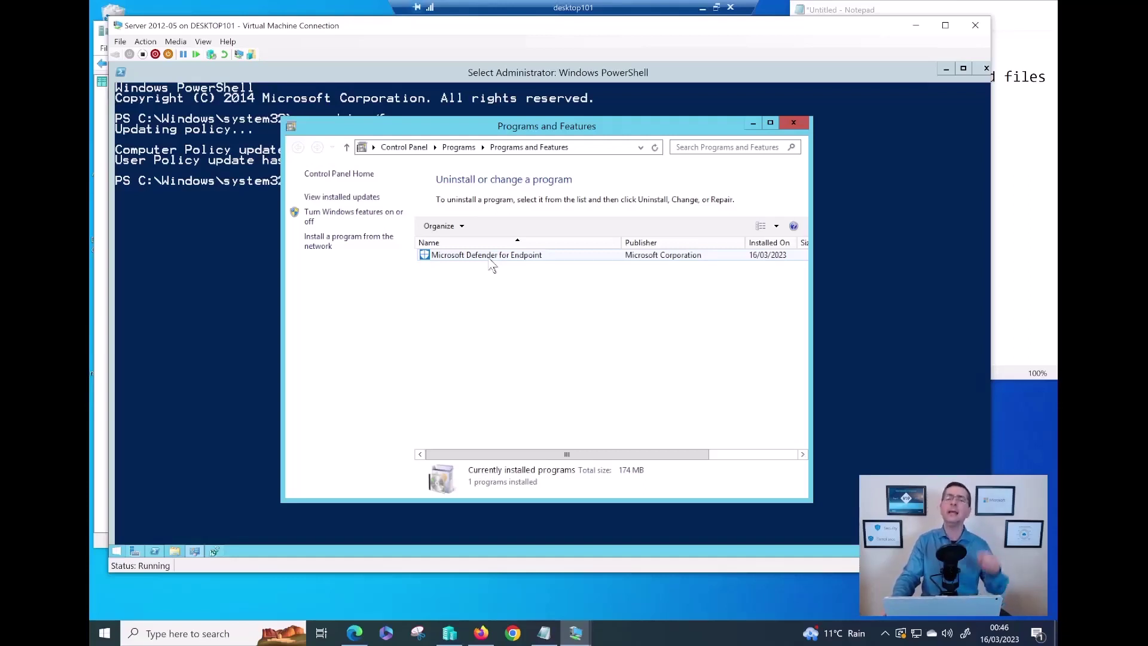
Review the RSOP.msc and install client entries in the Notepad checklist
left_click(1015, 242)
left_click_drag(980, 296, 862, 295)
left_click_drag(933, 279, 833, 278)
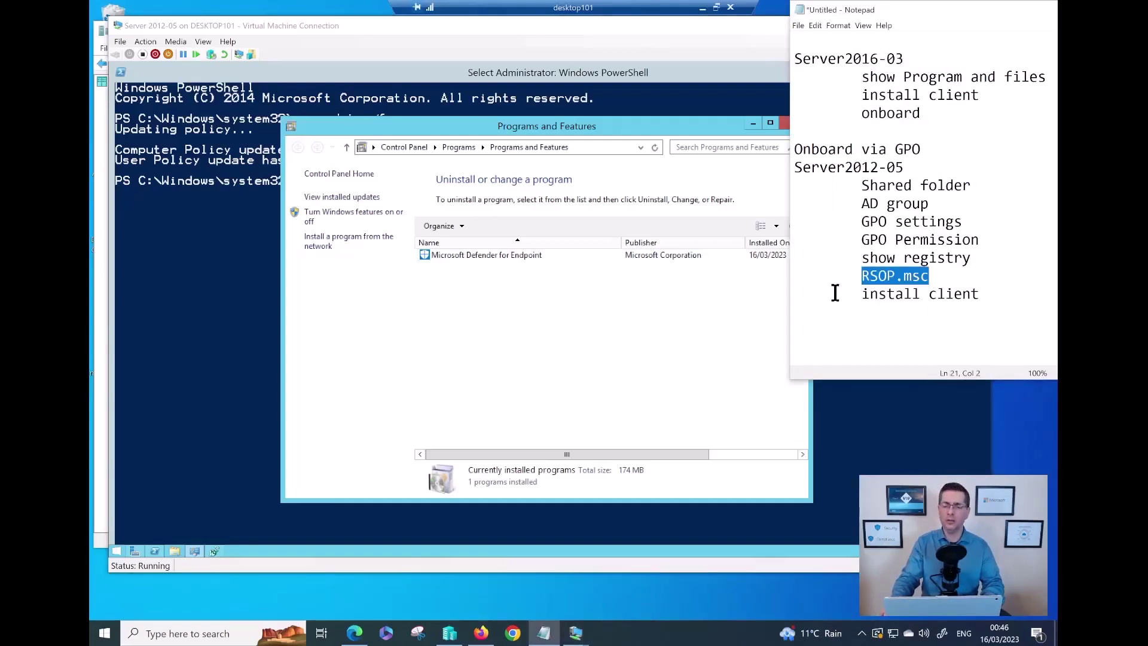
left_click(869, 293)
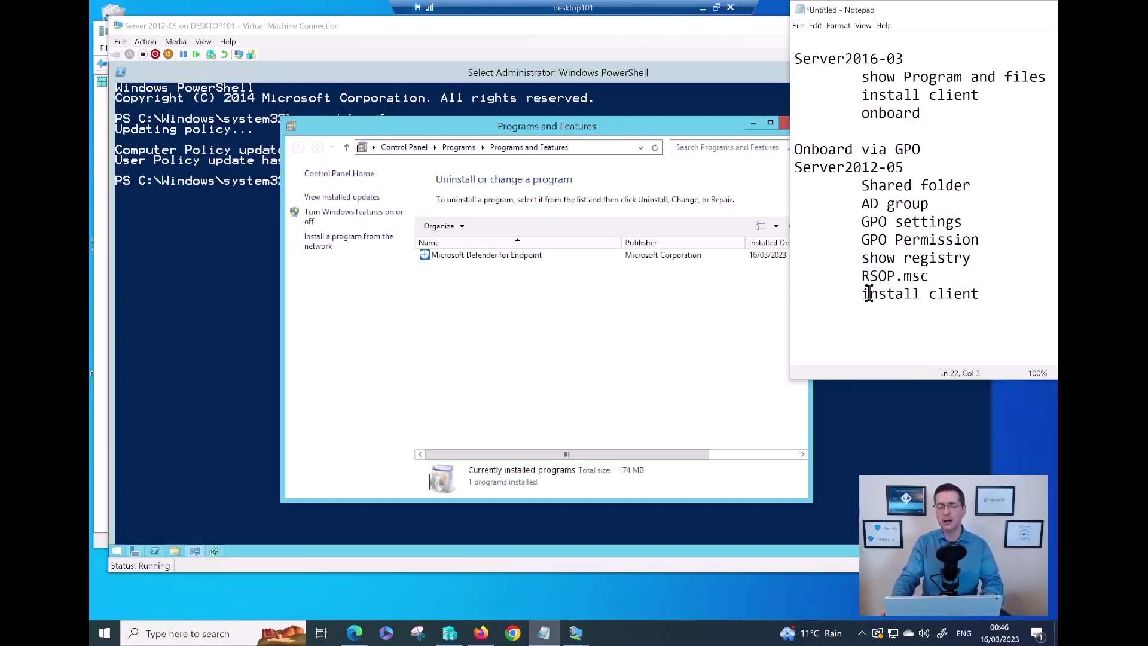
left_click_drag(887, 277, 931, 279)
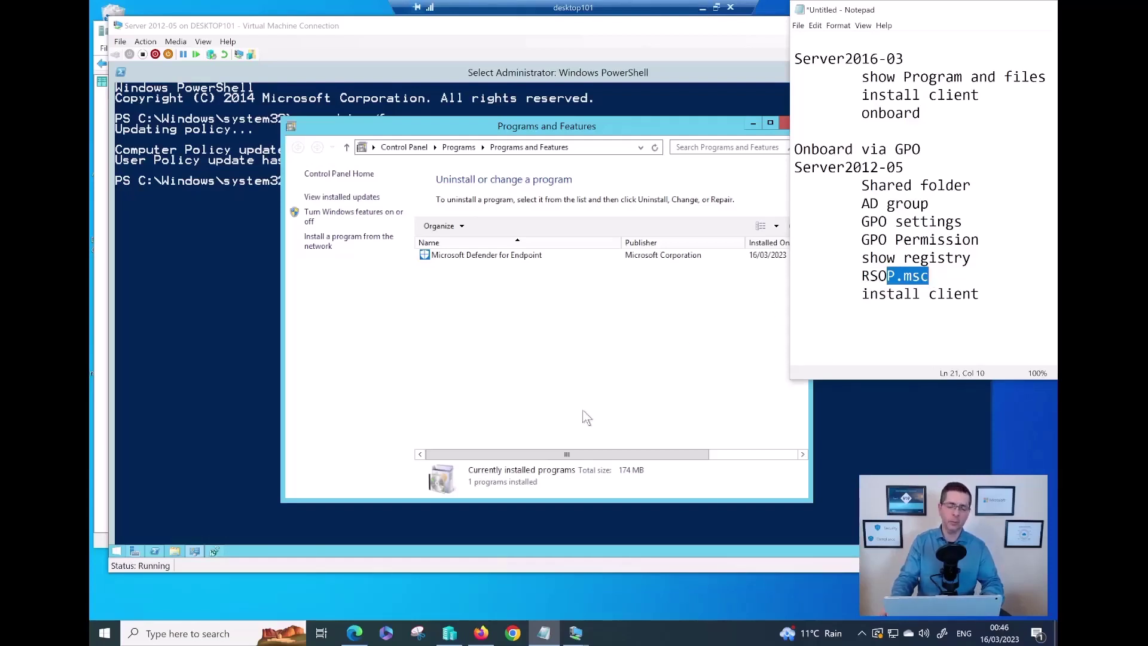
Switch to the Windows Server 2016-02 domain controller and examine the MDE GPOs linked to Corp Servers in Group Policy Management
left_click(576, 633)
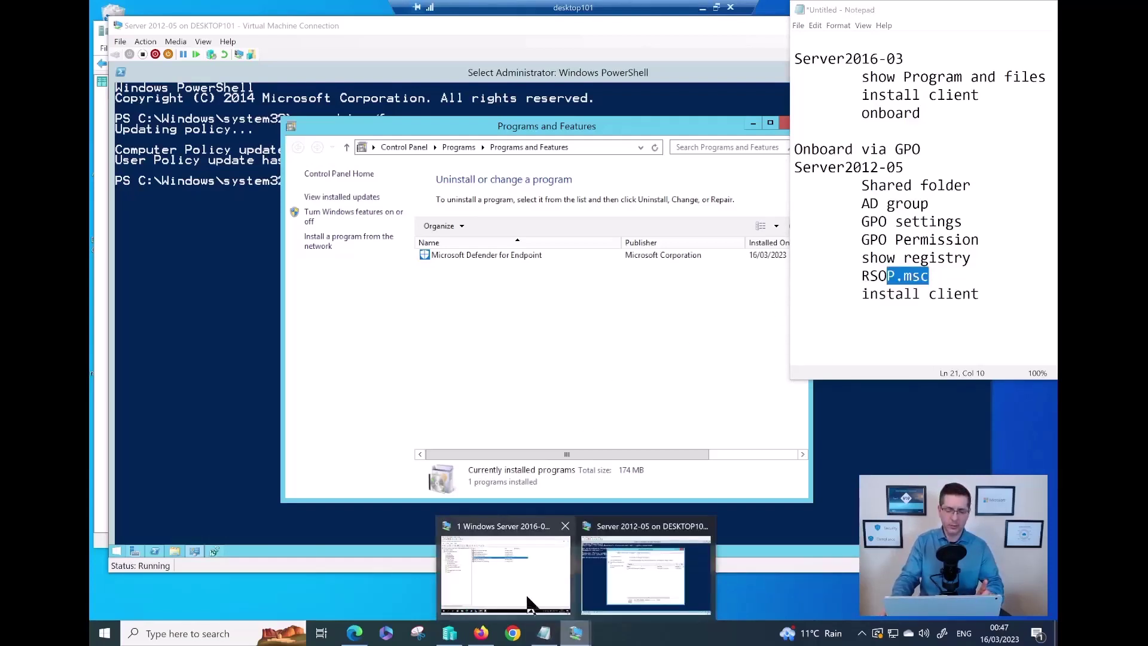
left_click(513, 567)
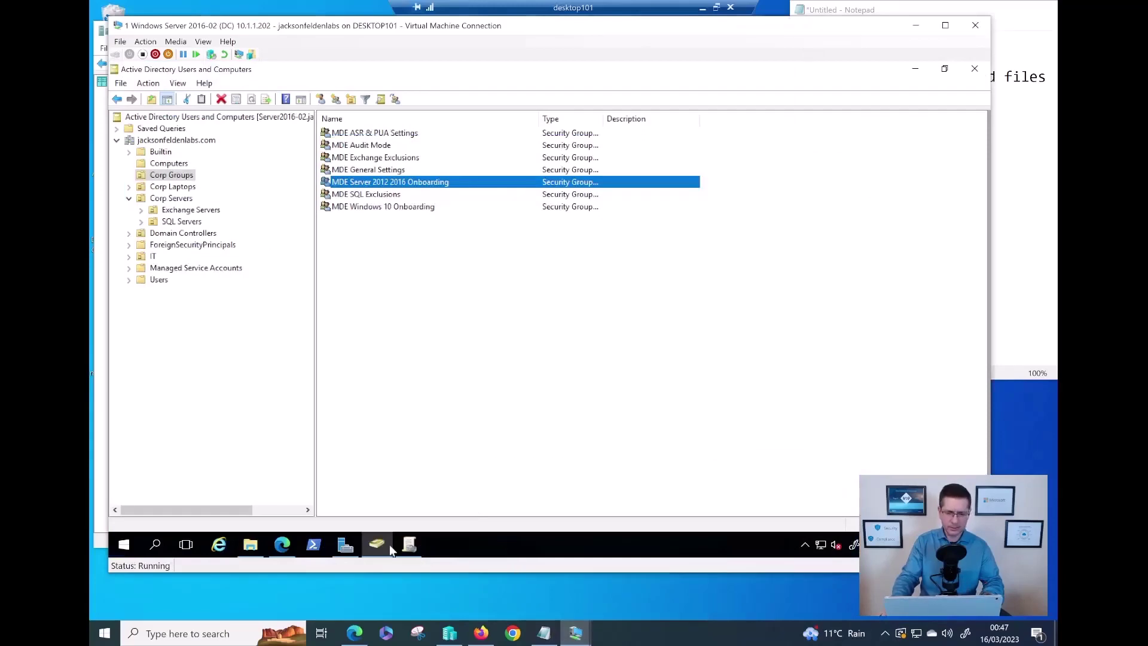
left_click(408, 547)
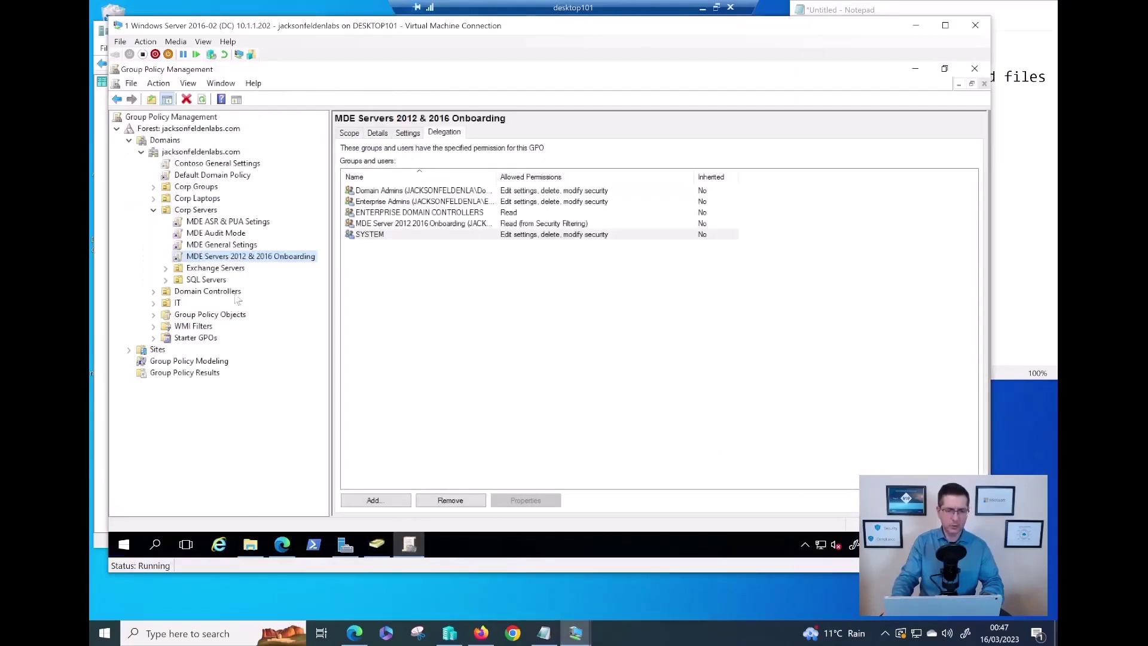
left_click(195, 210)
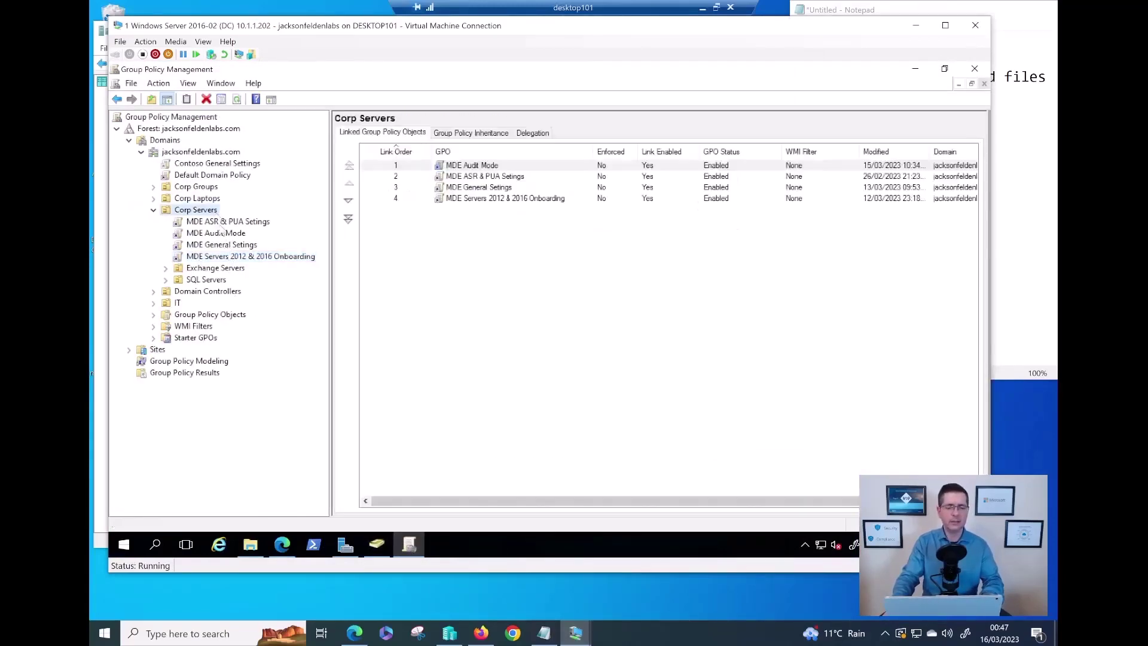
left_click(221, 221)
left_click(220, 233)
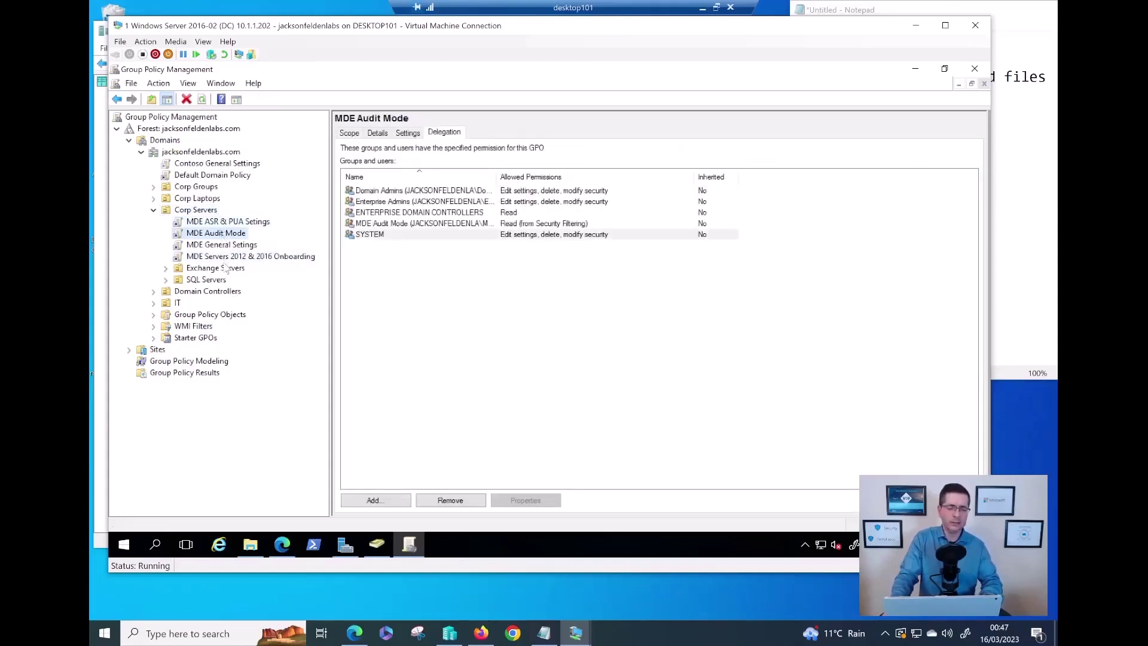
left_click(230, 245)
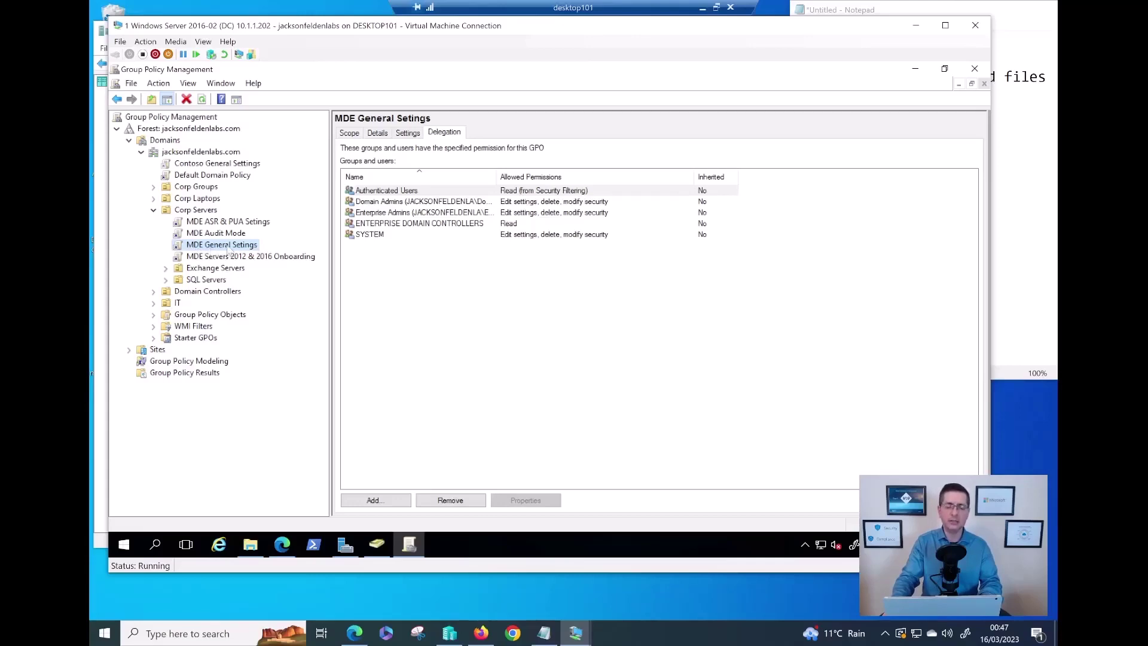
Switch back to the Server 2012-05 virtual machine and launch rsop.msc to open the Resultant Set of Policy
left_click(701, 9)
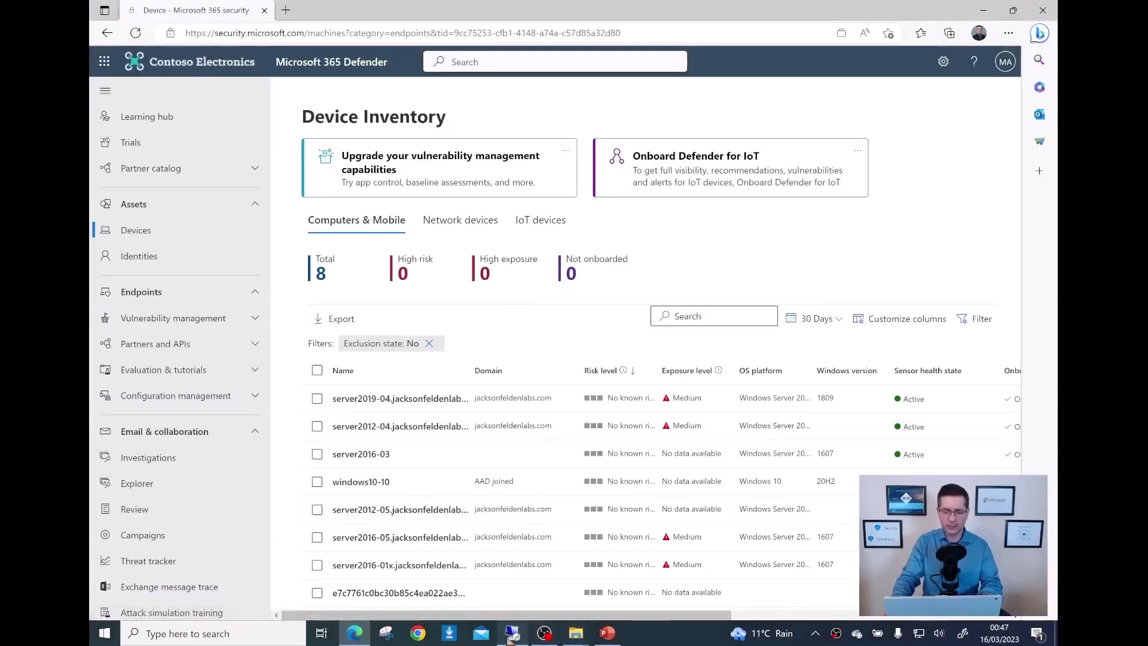
left_click(513, 637)
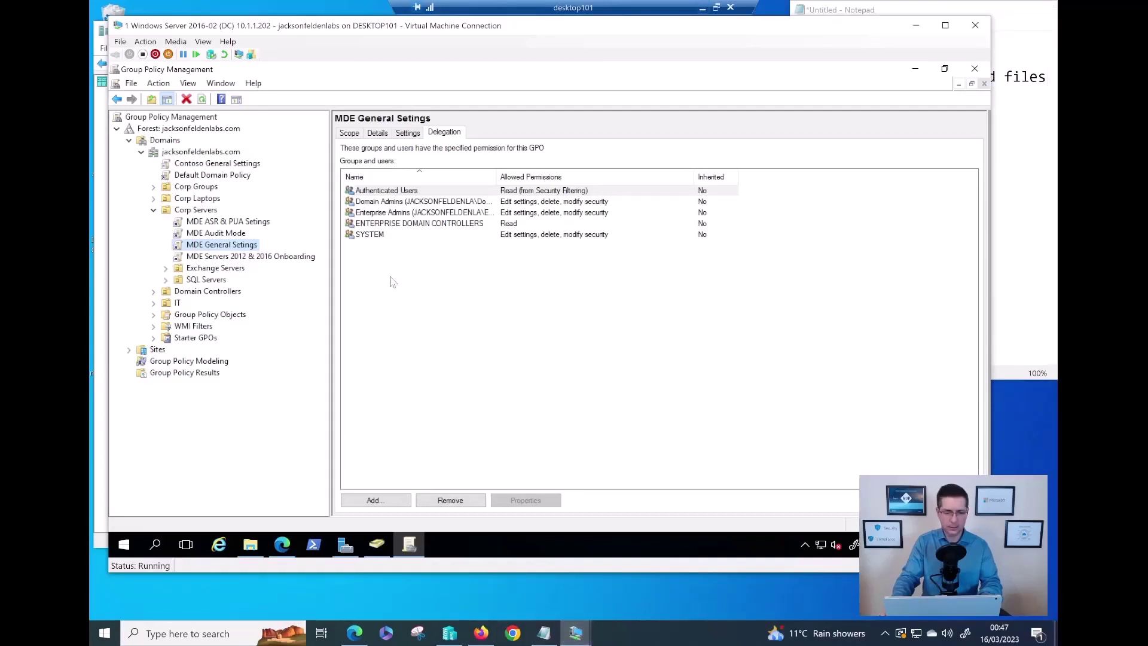
mouse_move(583, 633)
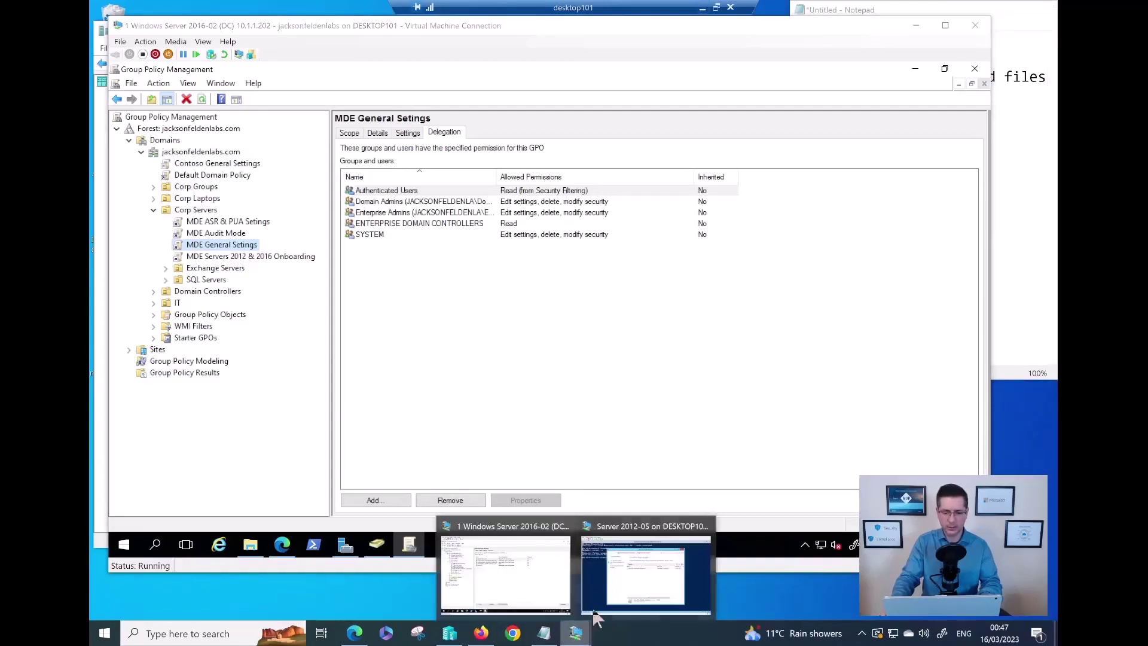
left_click(616, 584)
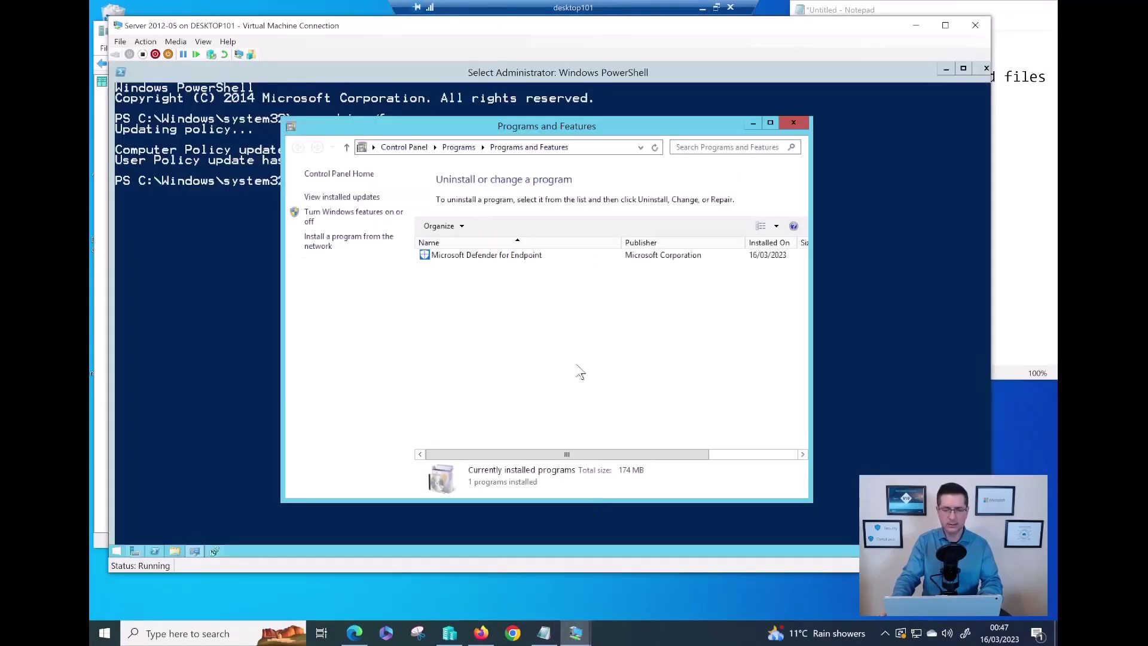
left_click(118, 552)
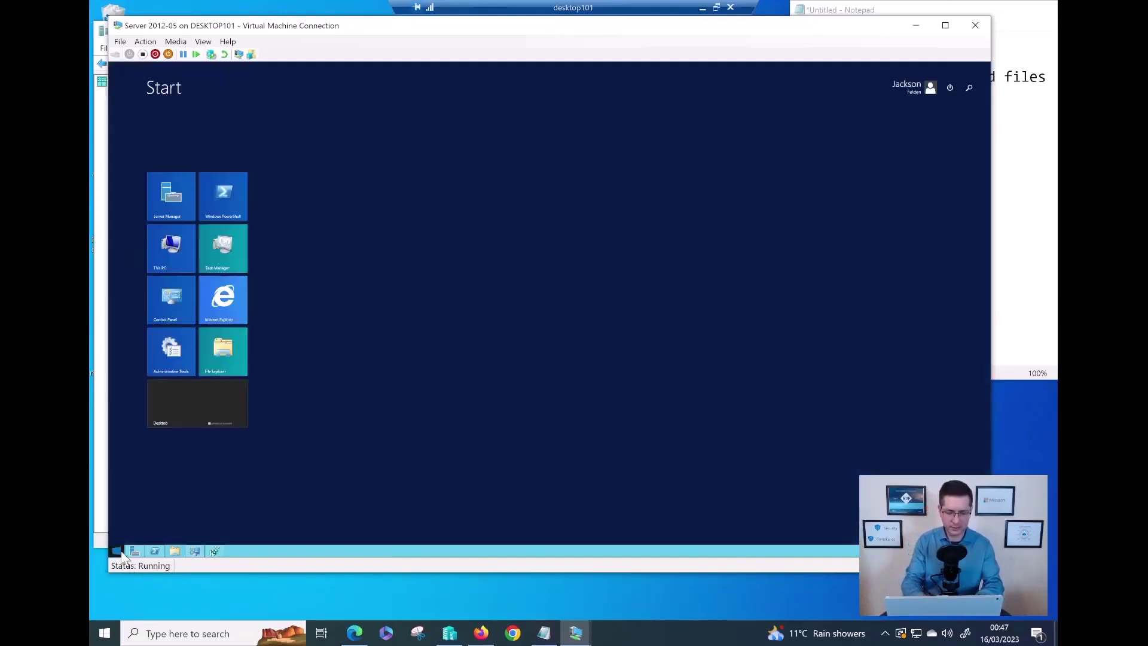
type("re")
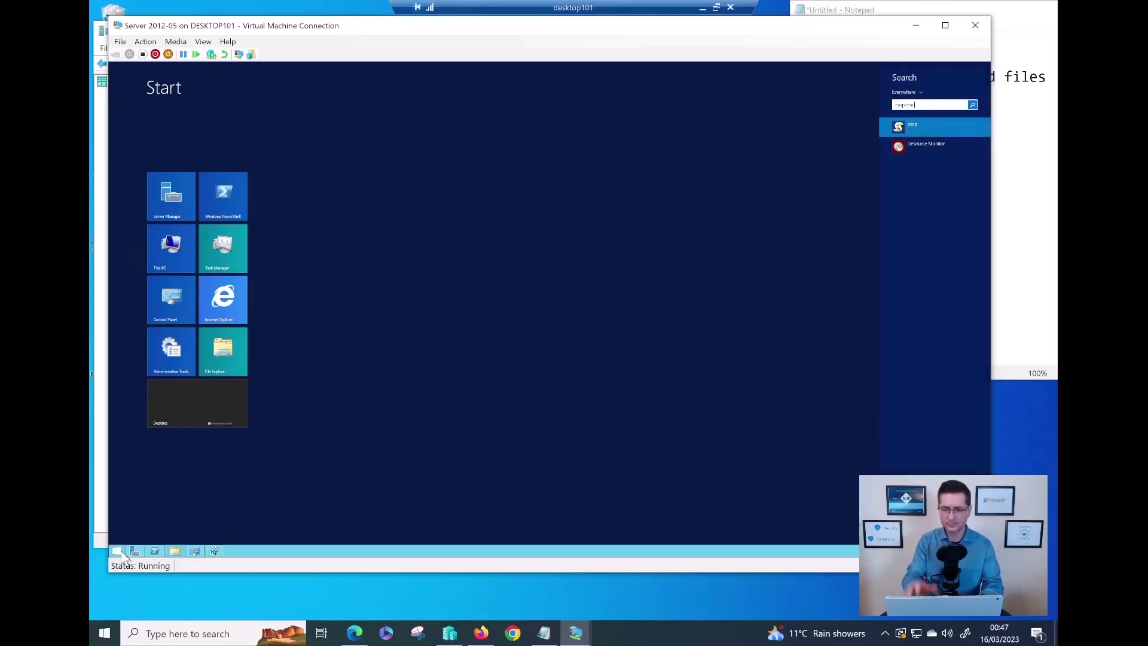
key("Return")
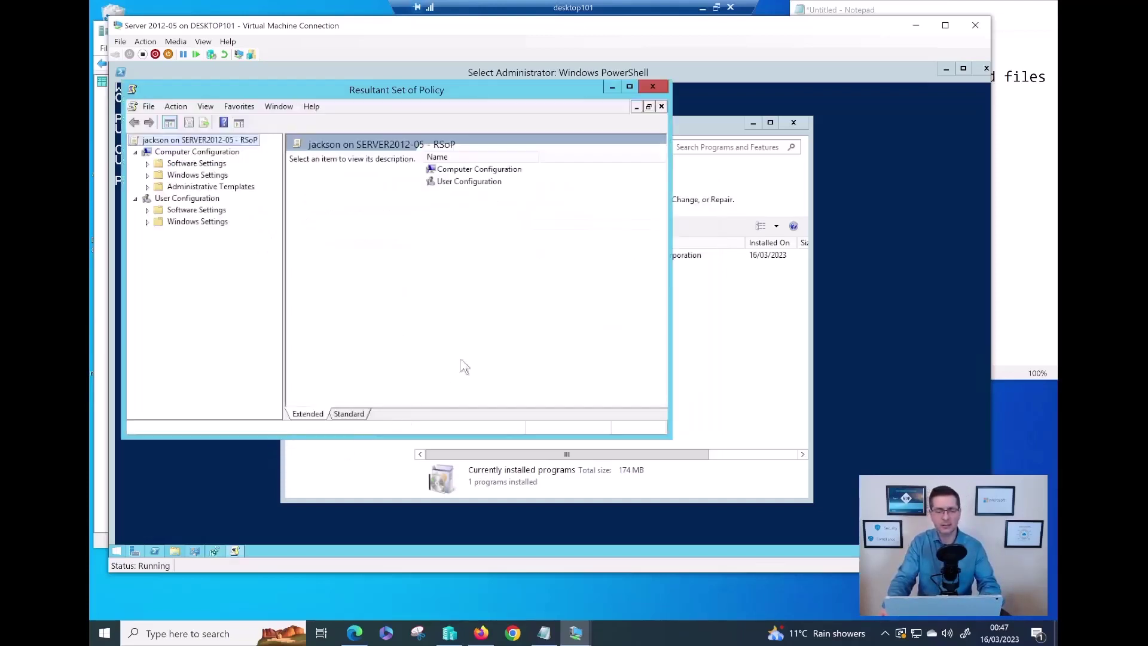
Maximize Resultant Set of Policy, widen its tree and examine the Microsoft Defender Antivirus settings under the computer's Administrative Templates, then return to the Notepad checklist
left_click(629, 86)
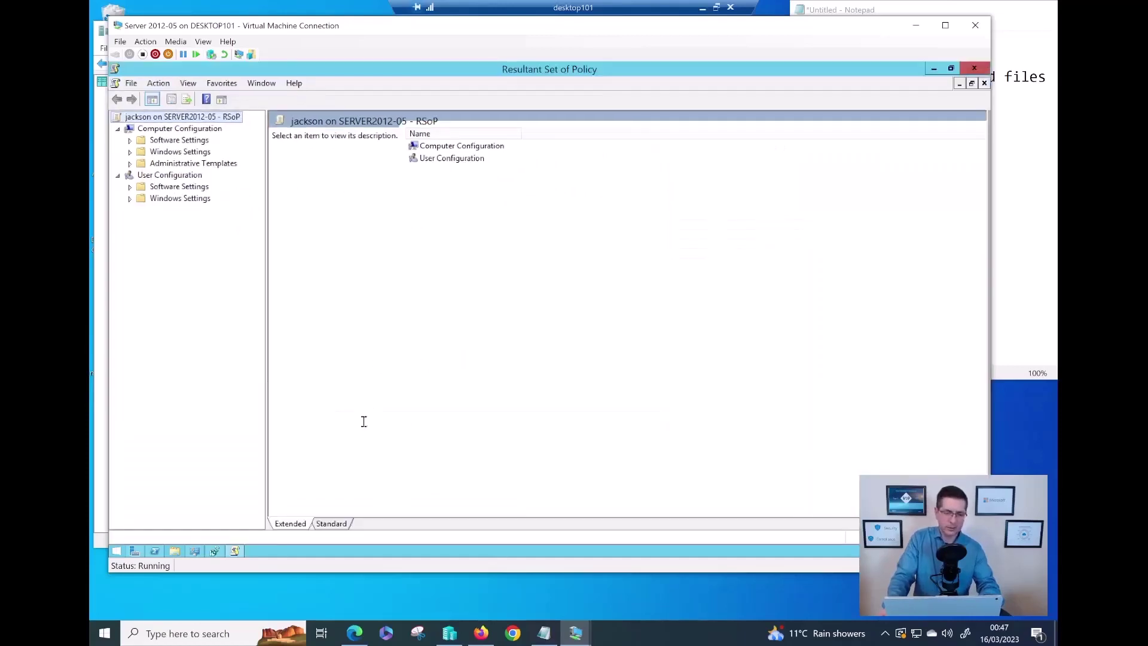
left_click(330, 526)
left_click_drag(267, 202, 318, 204)
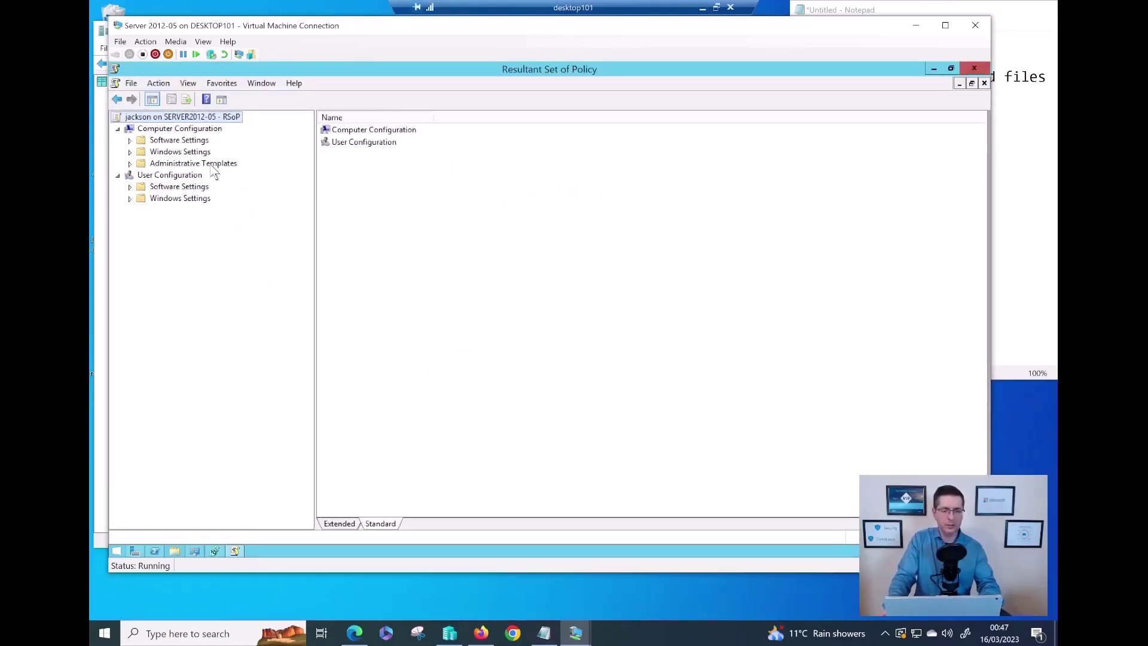
double_click(212, 165)
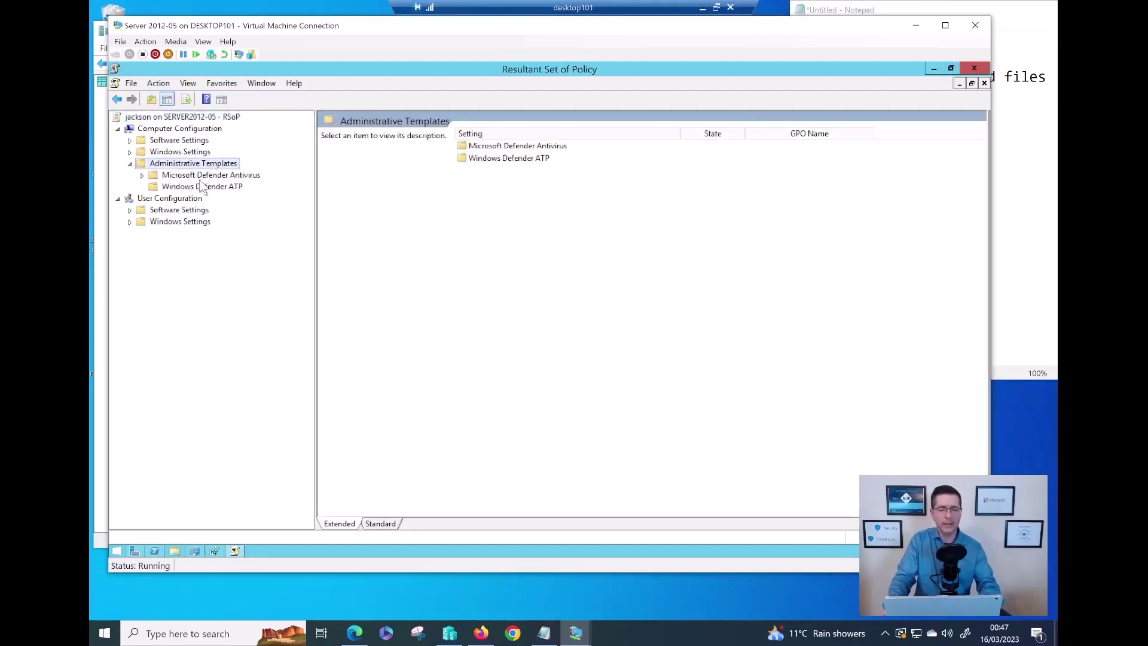
double_click(212, 176)
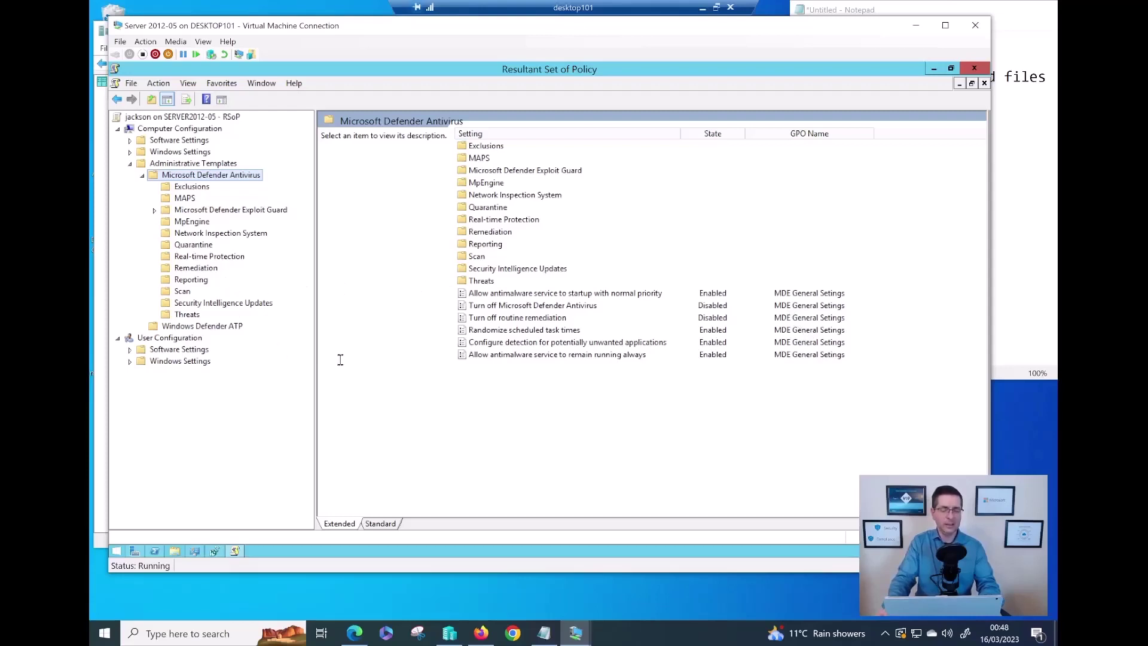
left_click(1014, 187)
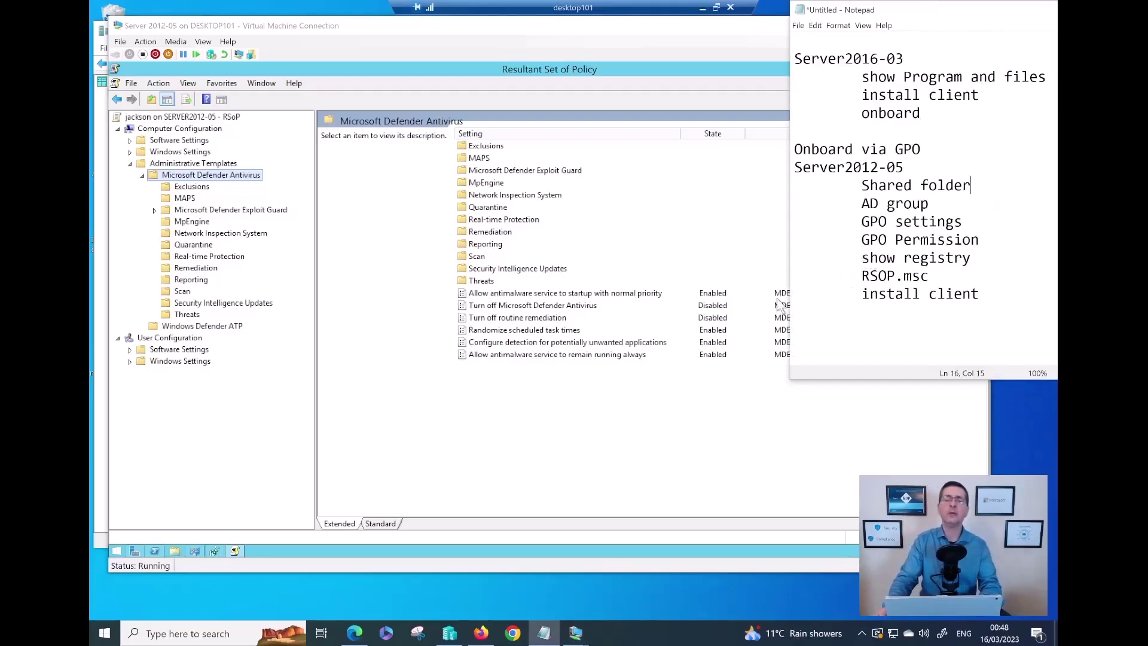